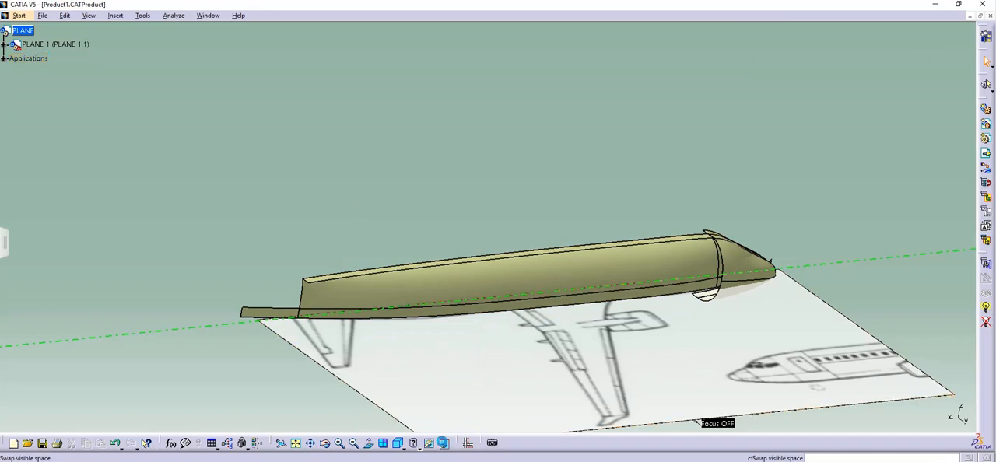
Bring the hidden swept surface (Sweep.2) along the fuselage back into the visible space
left_click(443, 445)
middle_click_drag(588, 267, 627, 226)
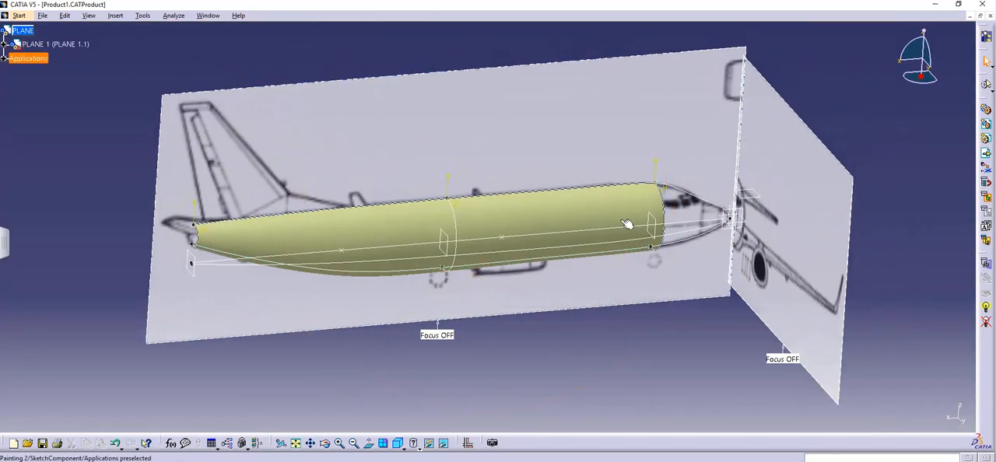
left_click(445, 446)
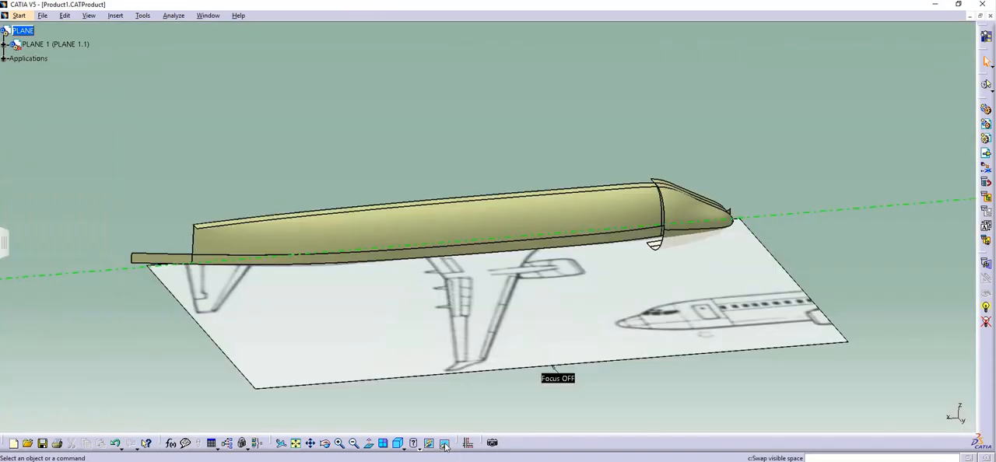
right_click(407, 223)
left_click(436, 255)
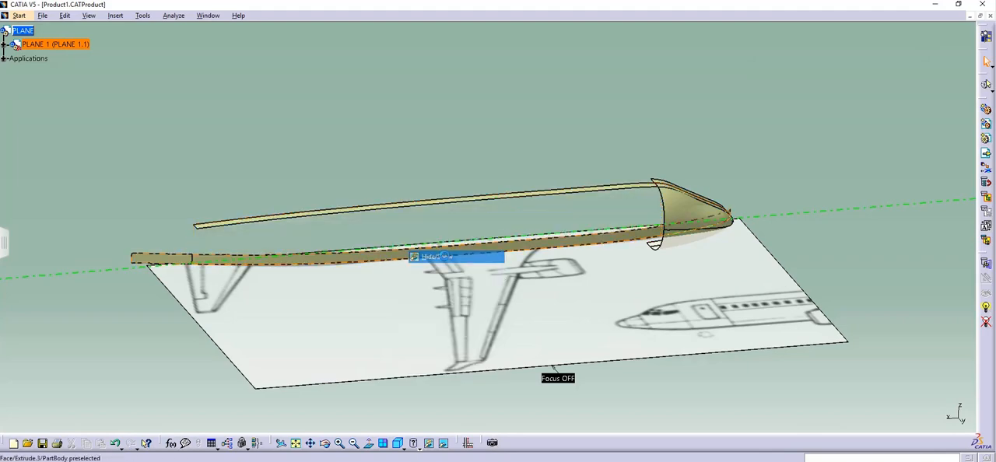
left_click(445, 445)
mouse_move(520, 332)
middle_mouse_down()
mouse_move(505, 318)
mouse_move(538, 312)
mouse_move(529, 237)
middle_mouse_up()
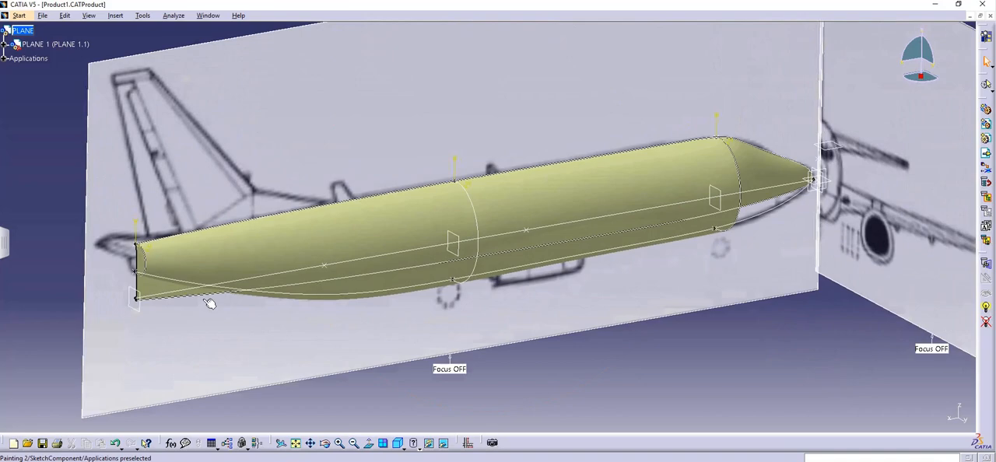
Hide the swept surface again, targeting the part exposed below the fuselage tail
left_click(158, 290)
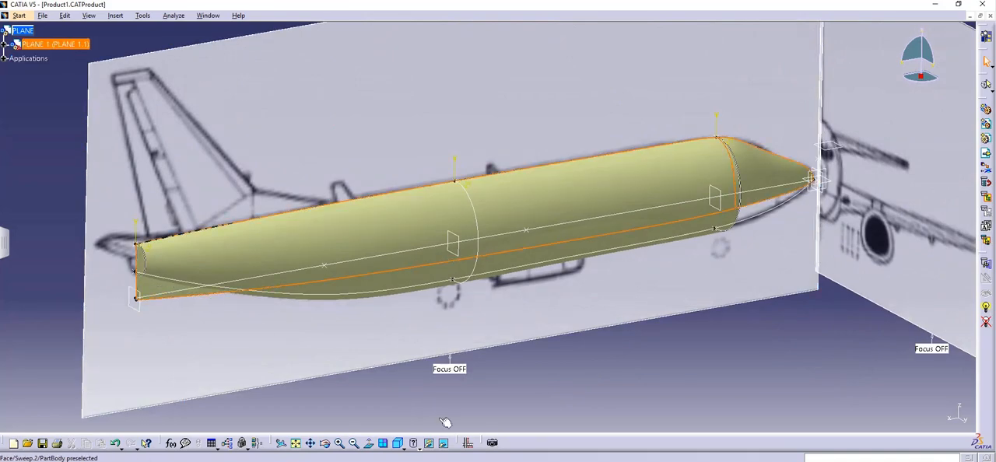
left_click(621, 354)
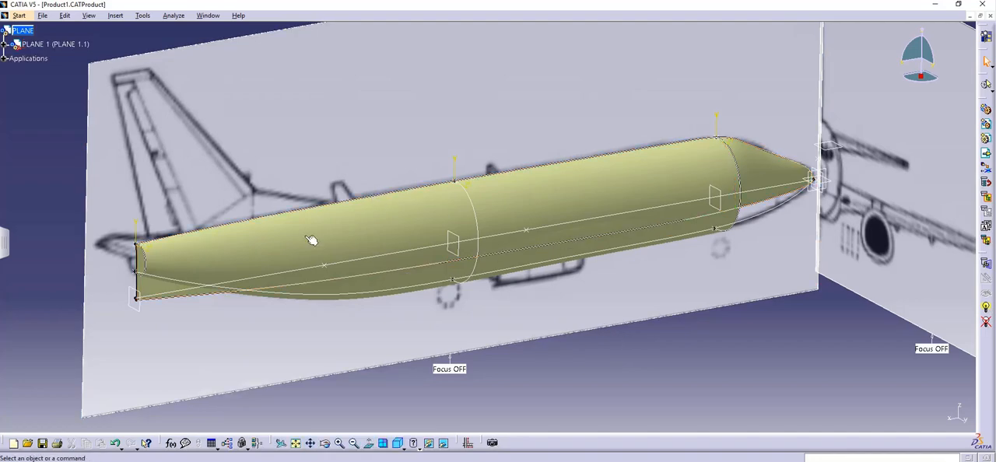
right_click(157, 289)
left_click(187, 323)
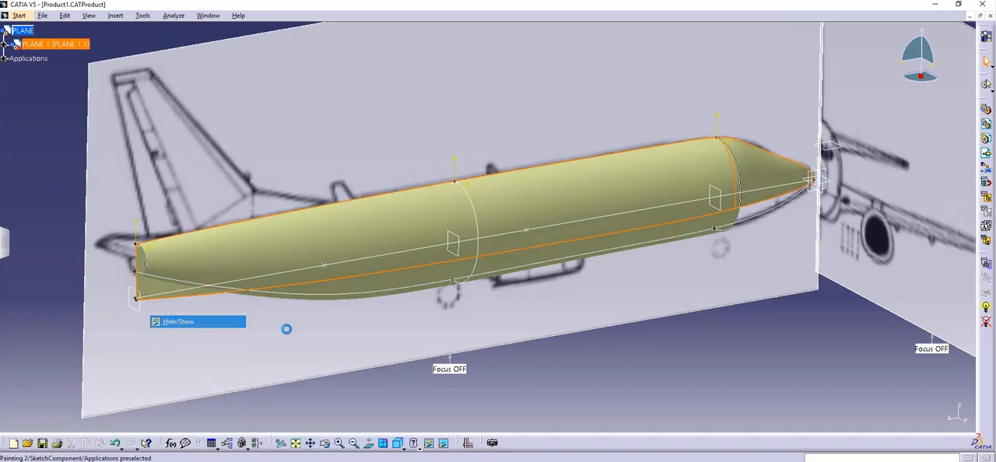
middle_click_drag(561, 330, 483, 304)
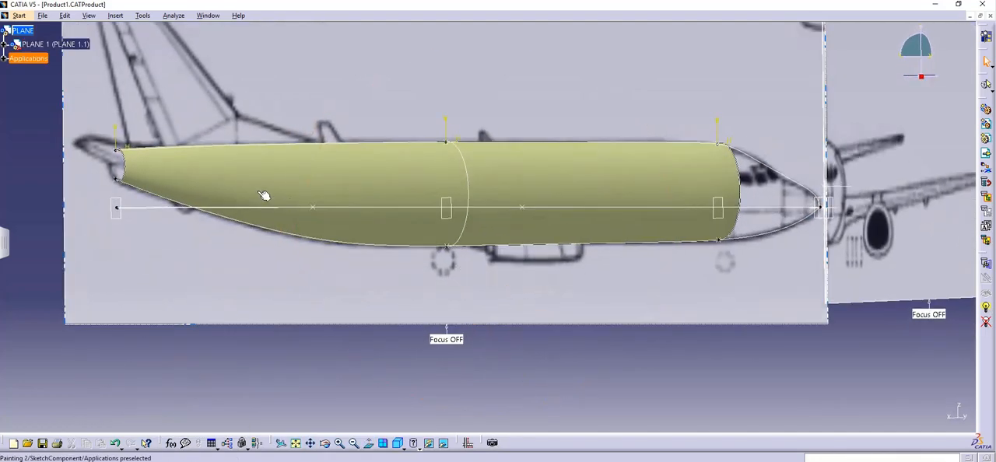
Hide the multi-sections surface of the fuselage, leaving its guide curves and the blueprint images
middle_click_drag(343, 213, 561, 306)
right_click(351, 224)
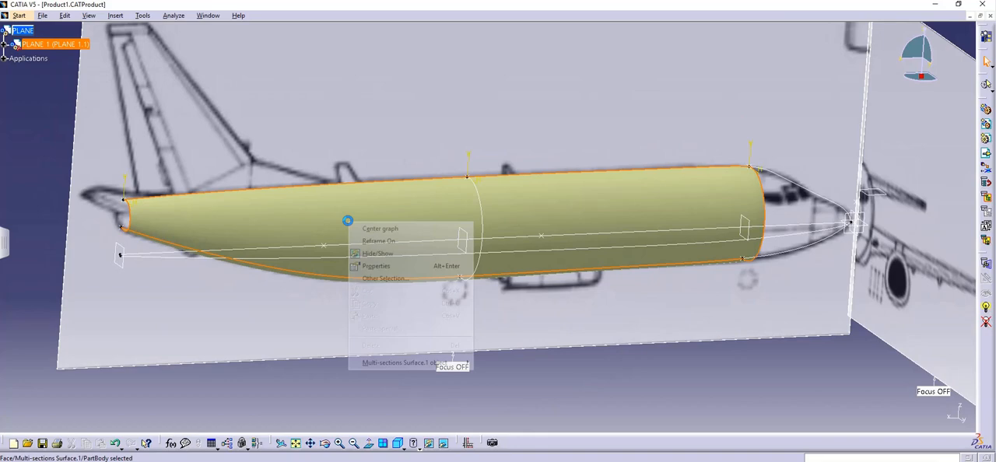
left_click(377, 253)
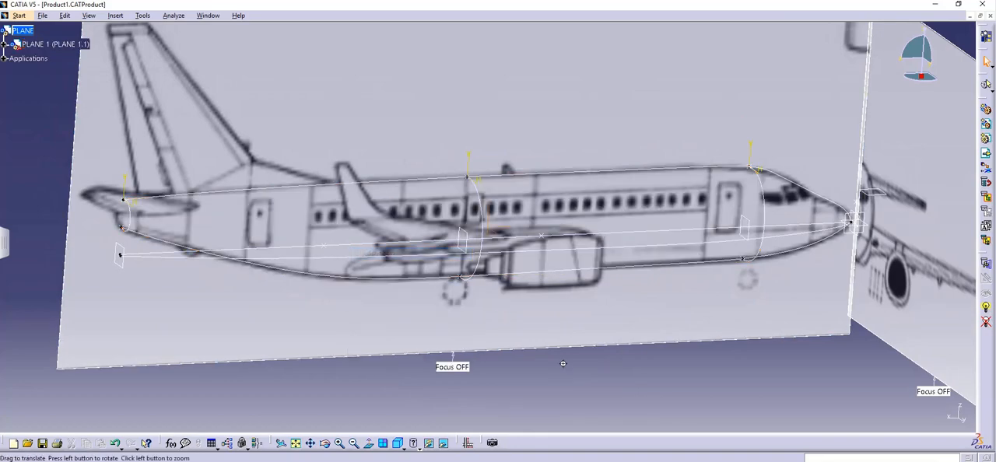
middle_click_drag(682, 403, 545, 305)
middle_click_drag(490, 253, 506, 306)
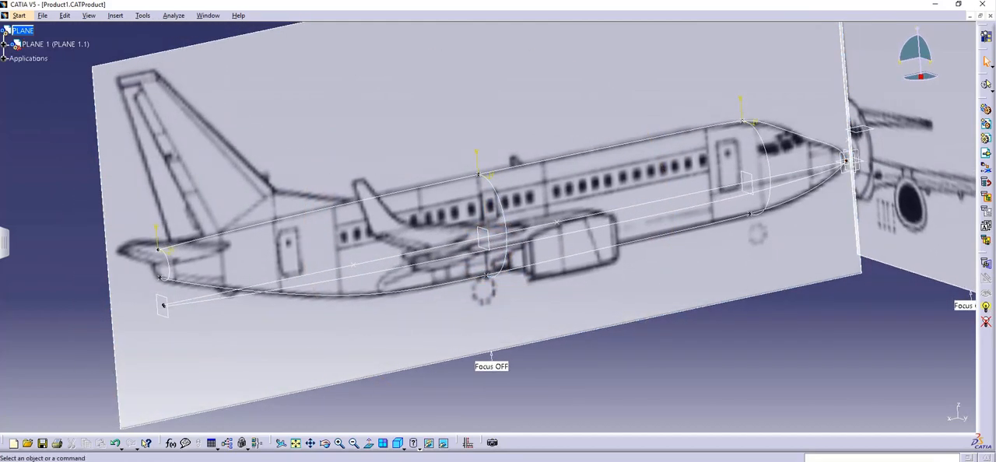
middle_click_drag(429, 314, 806, 344)
middle_click_drag(734, 328, 622, 381)
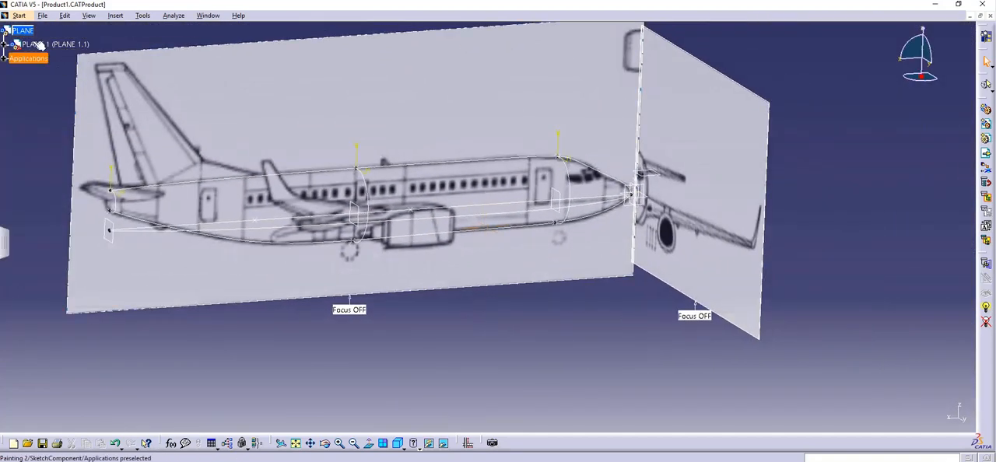
Activate the PLANE 1 part for editing and switch to the Generative Shape Design workbench
left_click(7, 48)
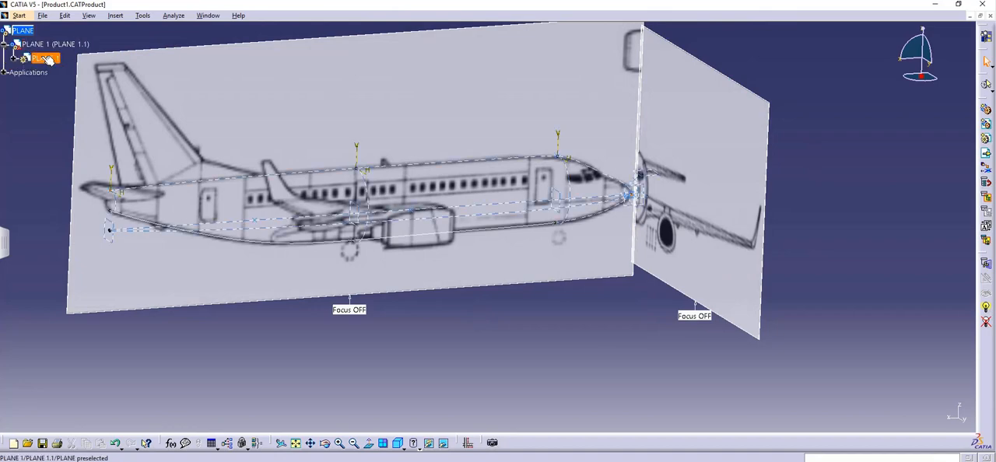
left_click(42, 58)
double_click(43, 58)
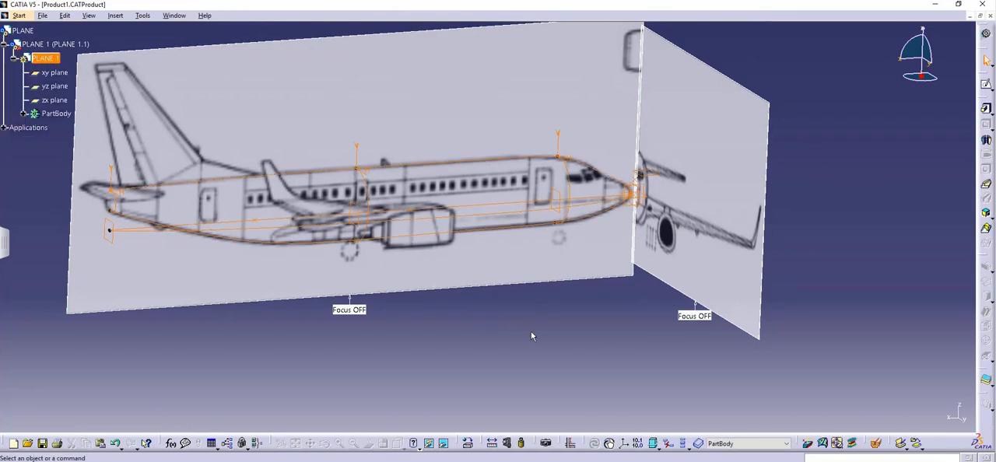
middle_click_drag(429, 291, 495, 312)
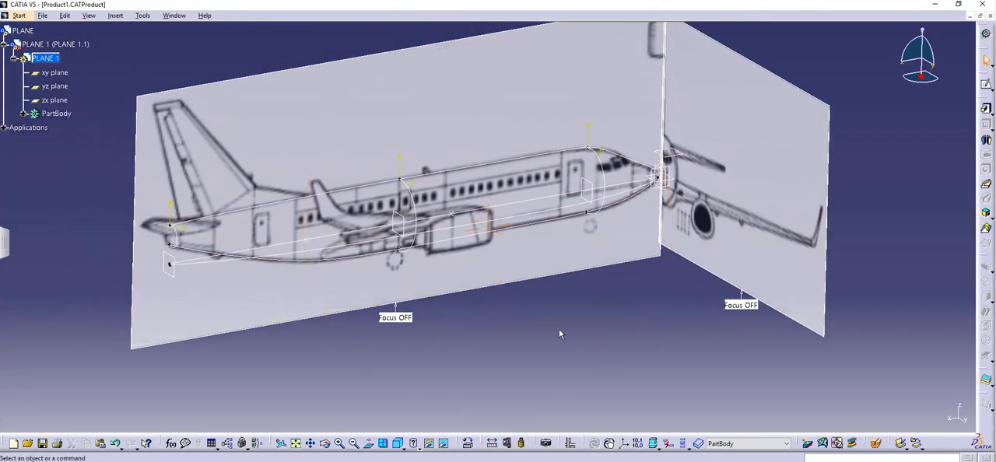
middle_click_drag(599, 304, 569, 286)
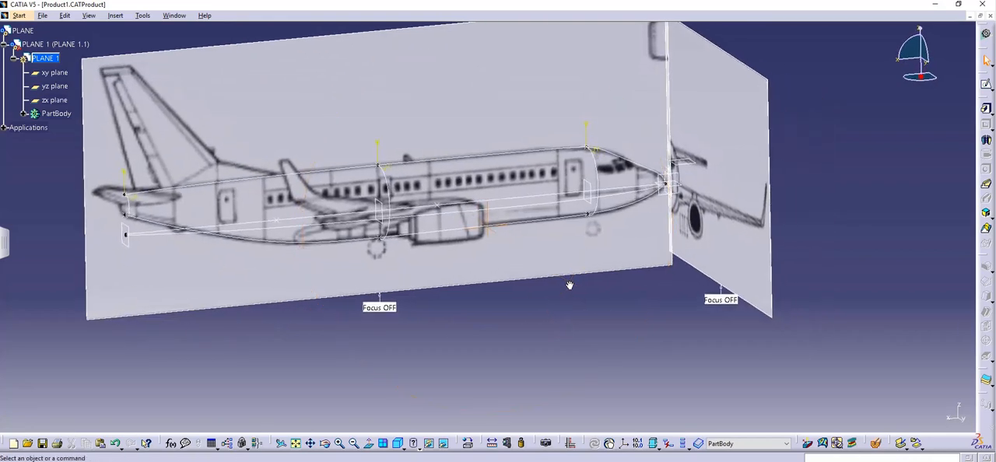
left_click(19, 15)
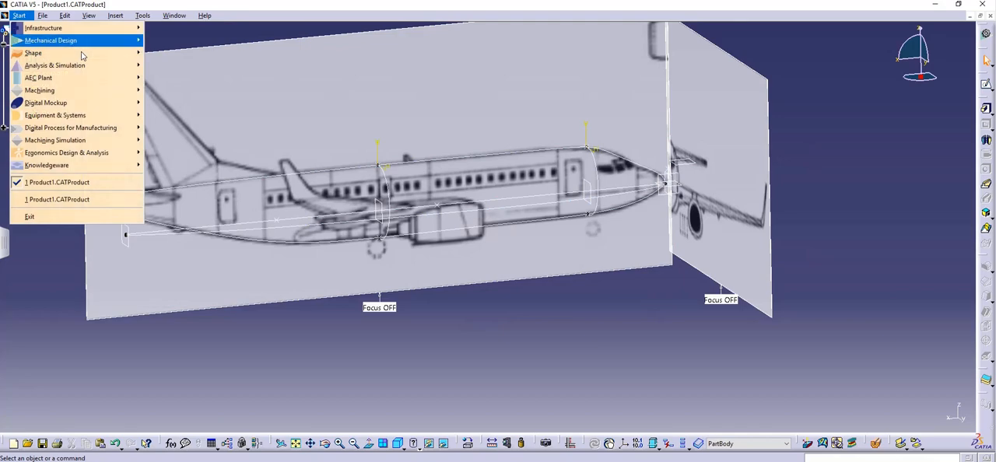
mouse_move(88, 54)
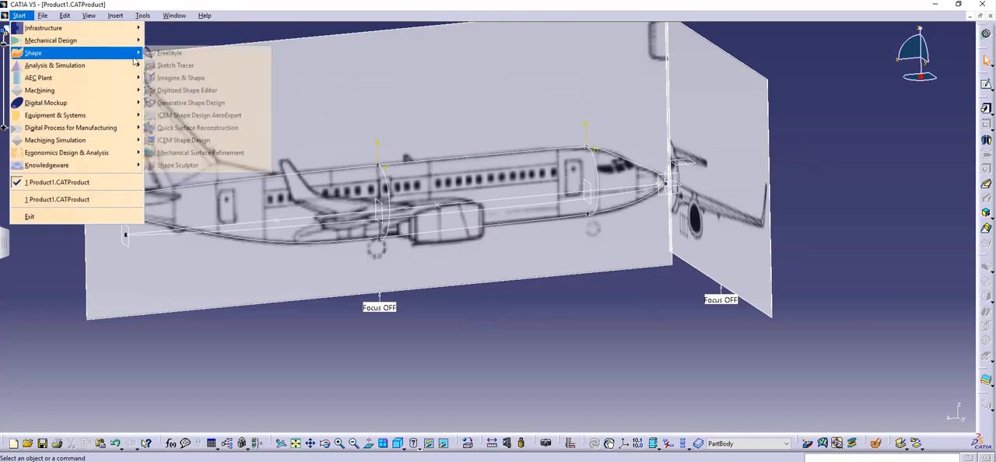
left_click(184, 106)
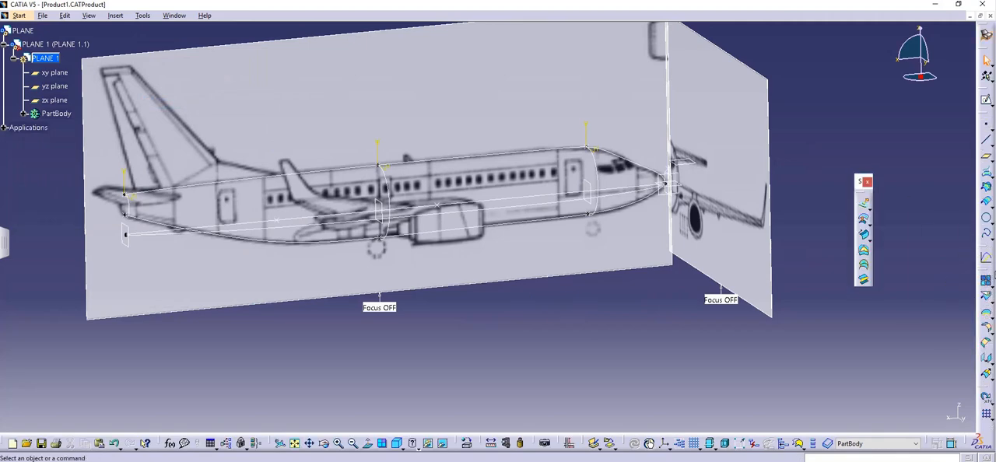
Join the upper fuselage curve (Split.7) with the lower nose curve (Extract.3), keeping the 0.001 mm merging distance
left_click(987, 282)
left_click(635, 166)
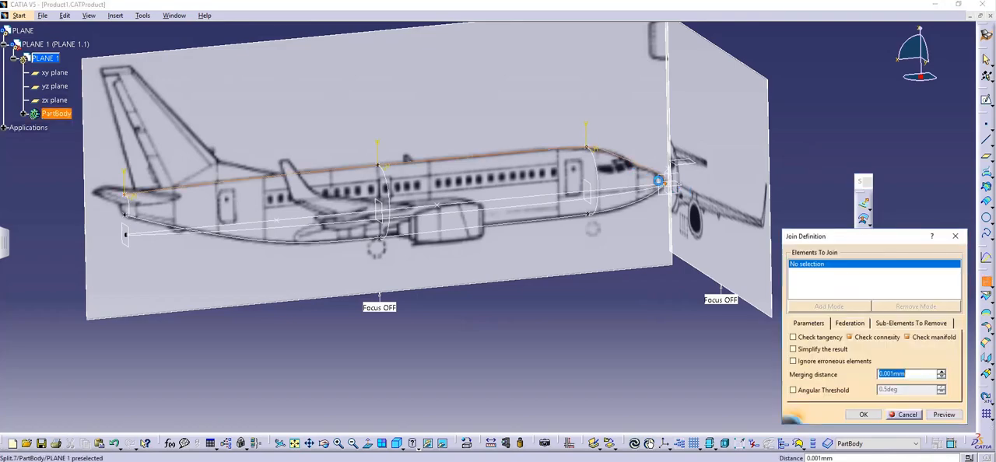
left_click(652, 201)
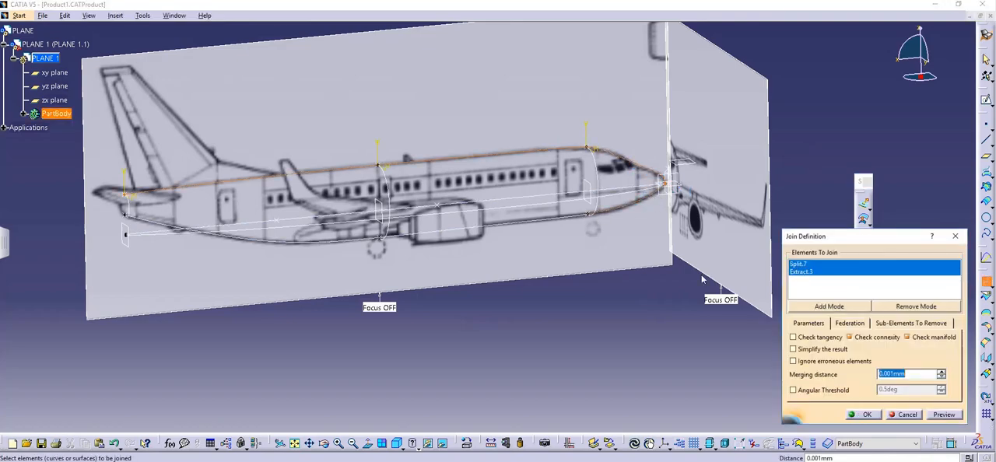
left_click(864, 414)
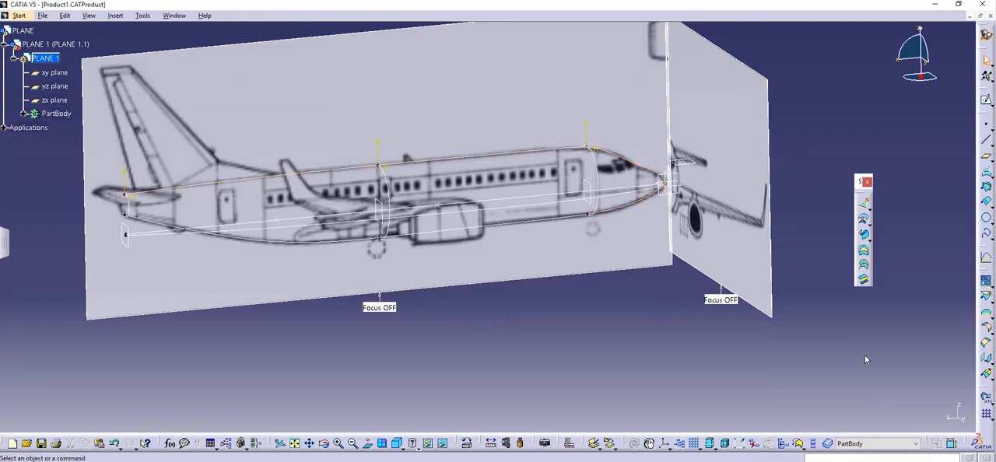
Join the combined upper and nose curve with the lower fuselage curve (Extract.4), keeping the 0.001 mm merging distance
left_click(986, 284)
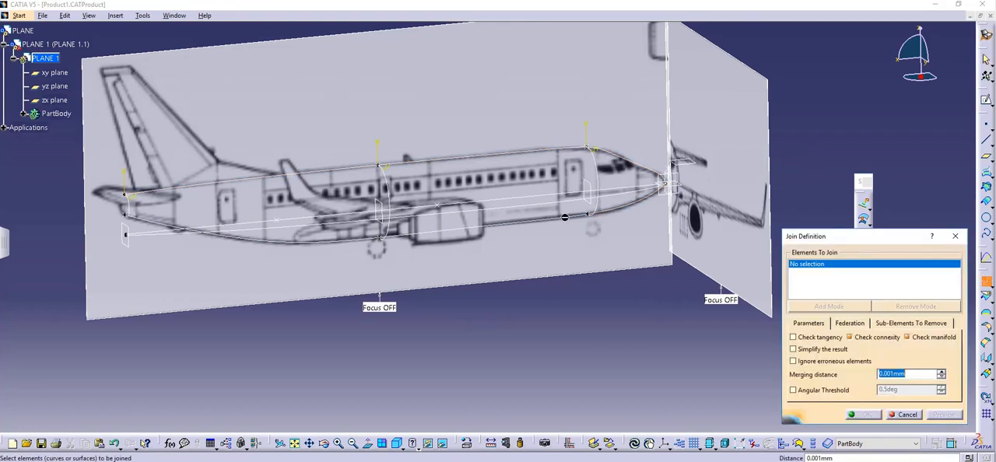
left_click(625, 212)
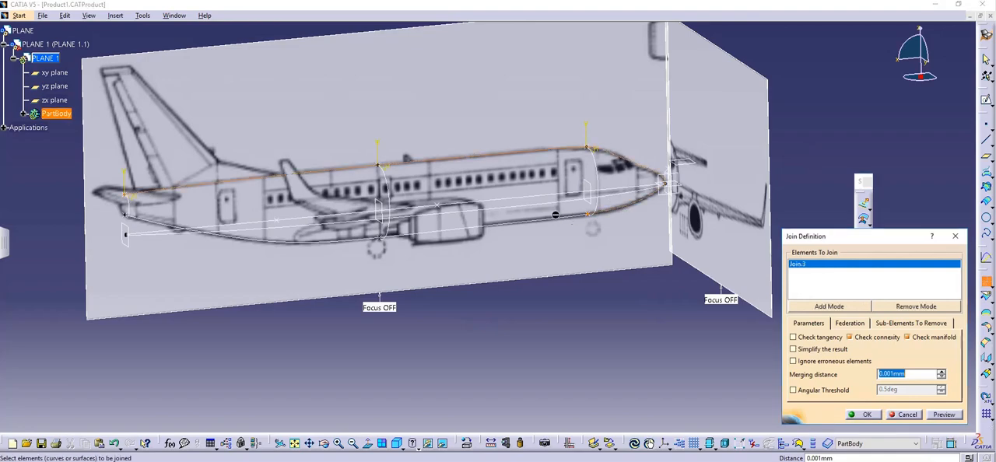
left_click(555, 219)
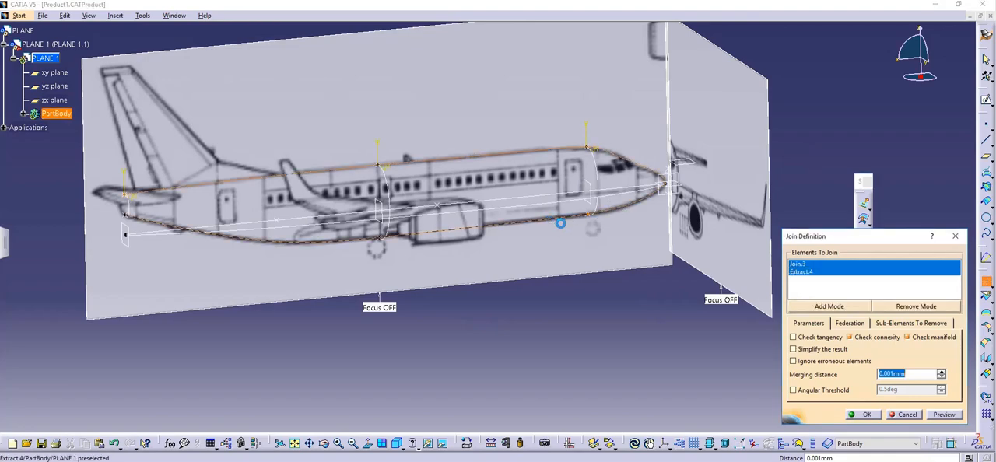
left_click(867, 414)
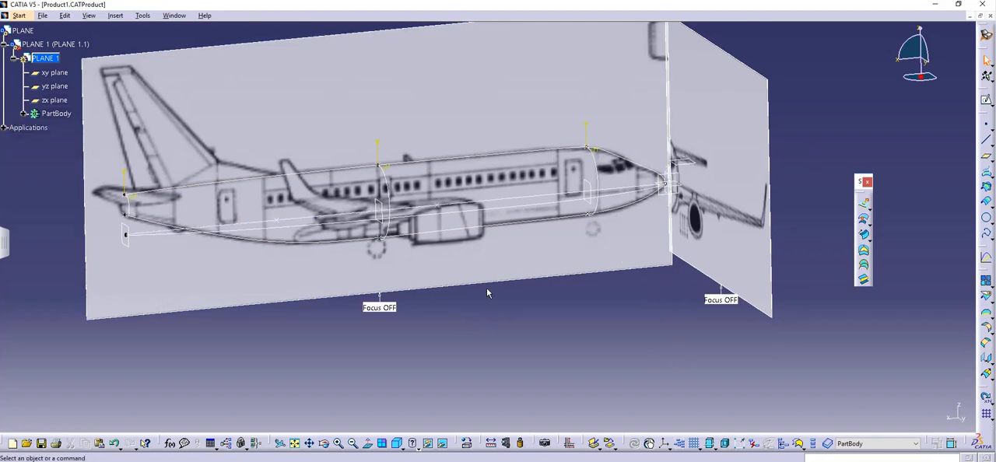
mouse_move(487, 292)
middle_mouse_down()
mouse_move(653, 200)
mouse_move(635, 202)
middle_mouse_up()
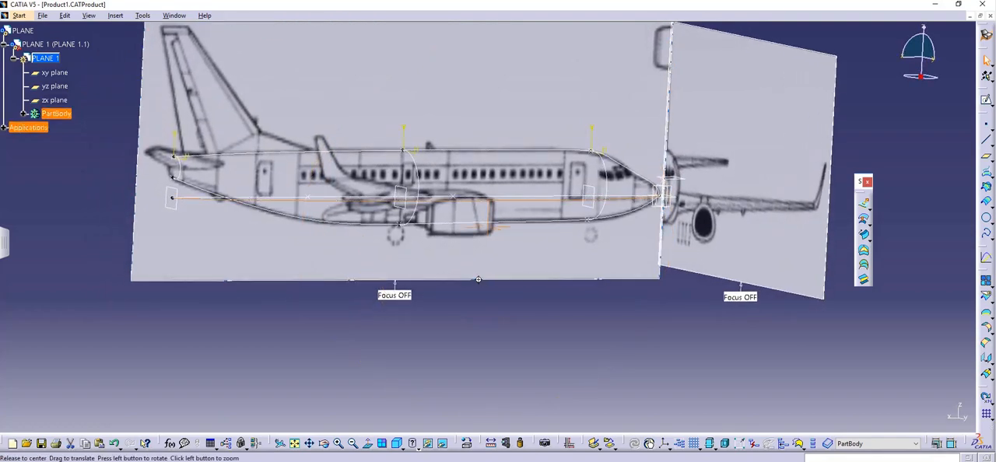
mouse_move(544, 295)
middle_mouse_down()
mouse_move(506, 342)
mouse_move(510, 354)
mouse_move(597, 325)
mouse_move(534, 340)
middle_mouse_up()
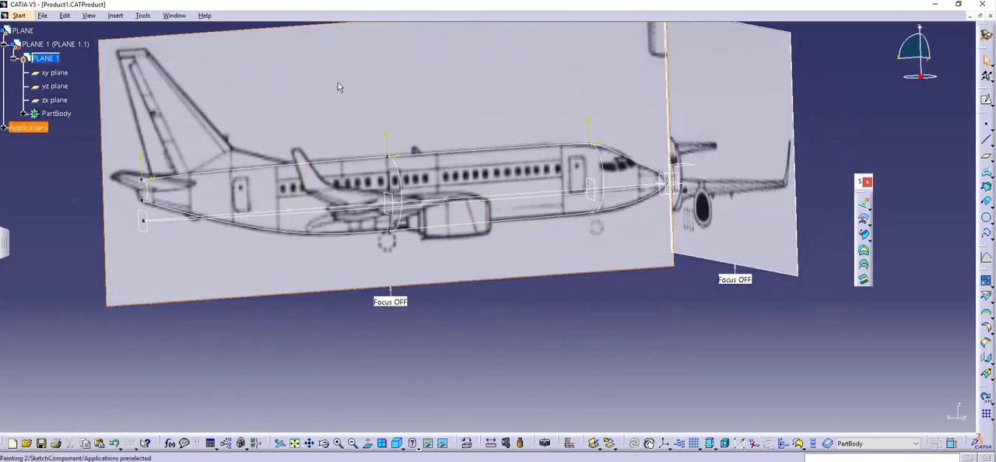
left_click(368, 443)
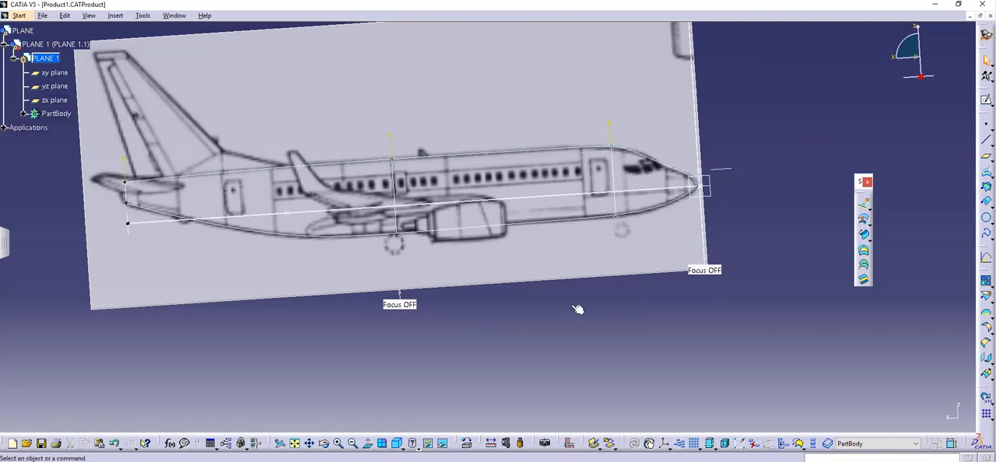
mouse_move(578, 306)
middle_mouse_down()
mouse_move(573, 292)
mouse_move(616, 338)
mouse_move(619, 368)
middle_mouse_up()
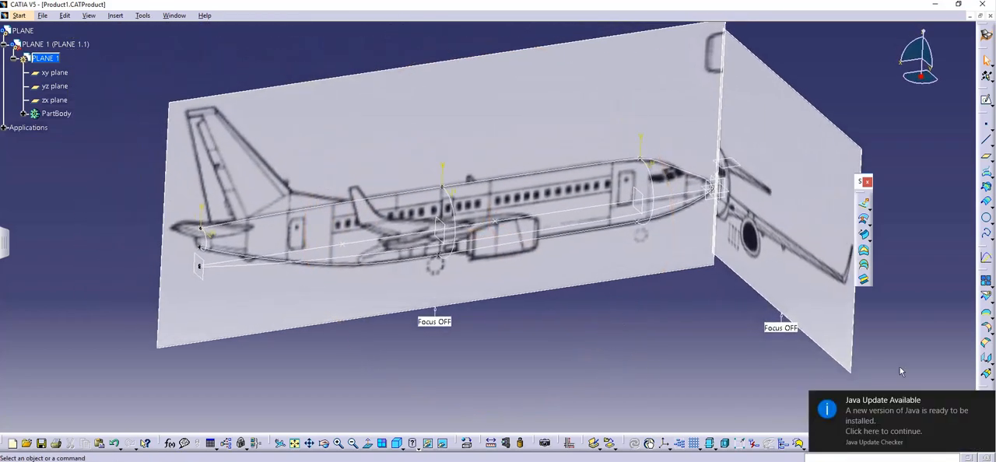
Dismiss the Java update notification and close the Apps Anywhere error window
left_click(987, 400)
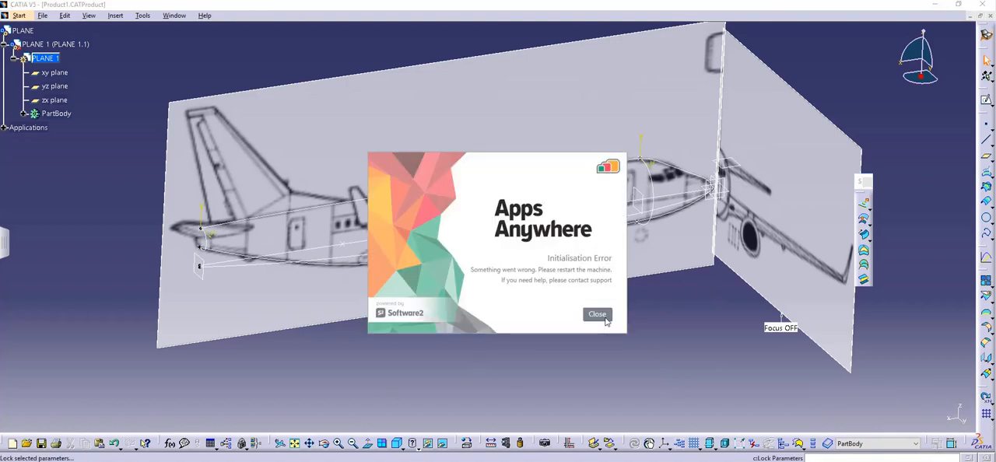
left_click(598, 314)
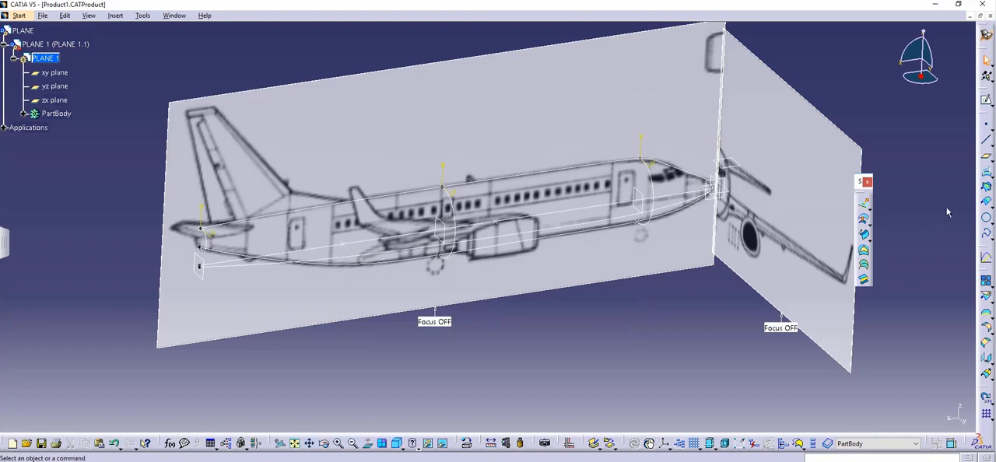
Try to project the long nose-to-tail curve (Split.8) normal onto Plane.4, with no smoothing
left_click(992, 178)
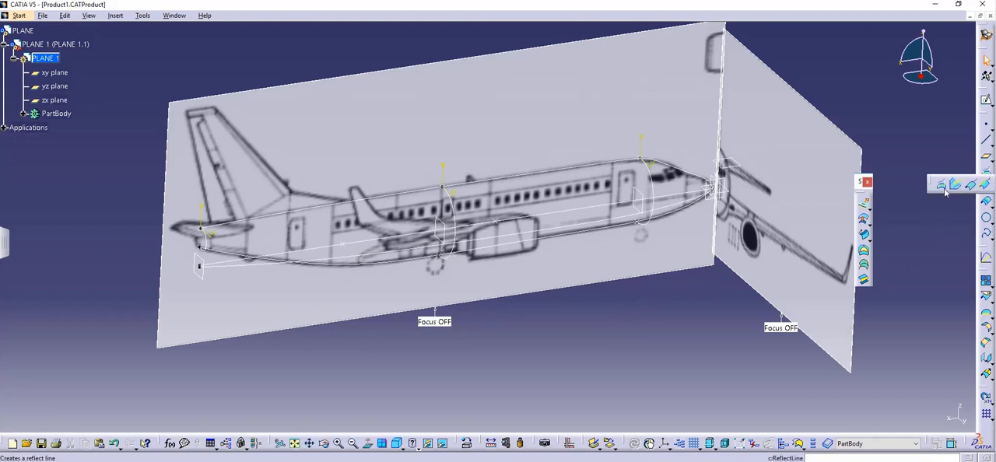
left_click_drag(932, 184, 885, 142)
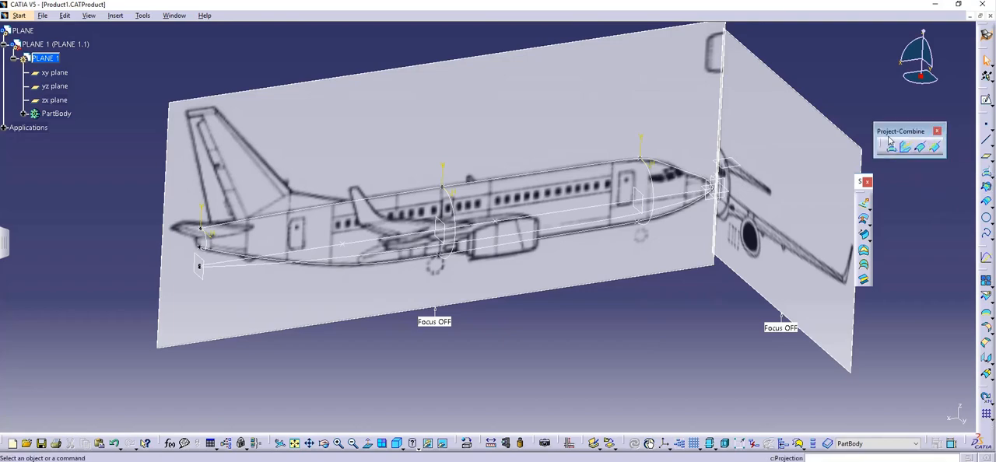
left_click(892, 149)
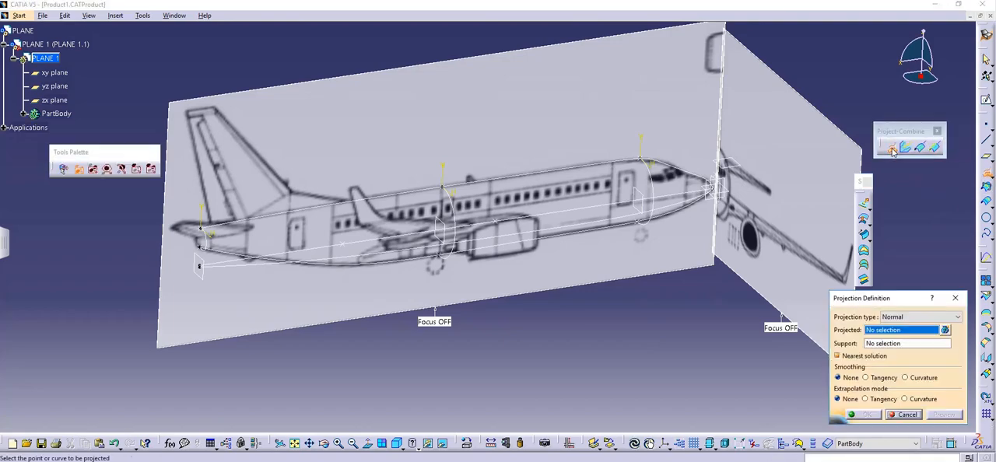
middle_click_drag(620, 274, 521, 301)
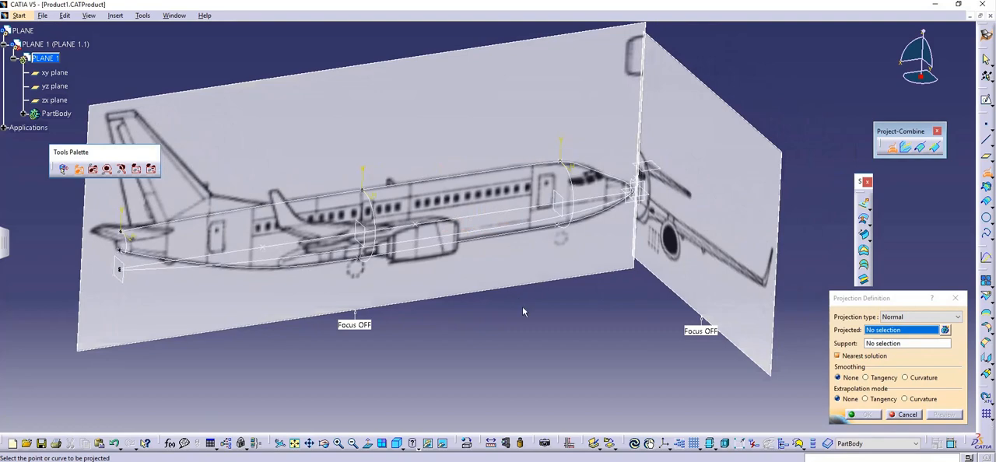
left_click(170, 266)
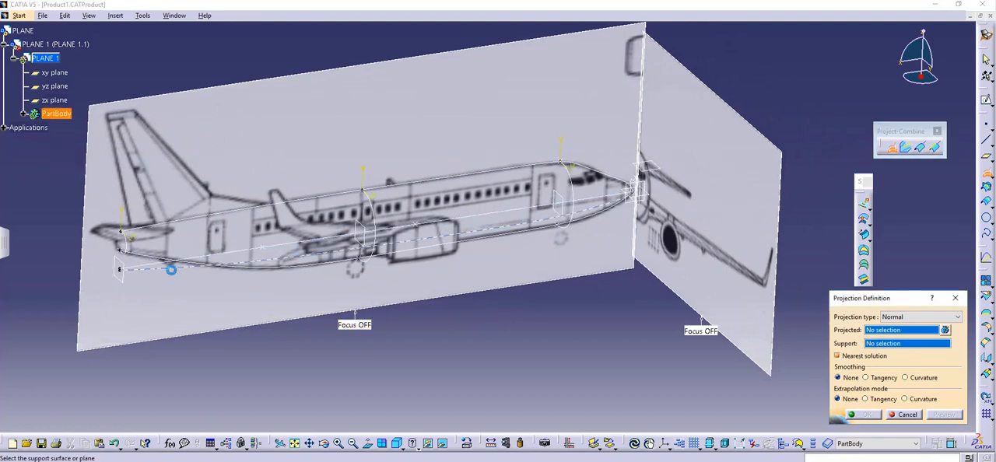
left_click(671, 176)
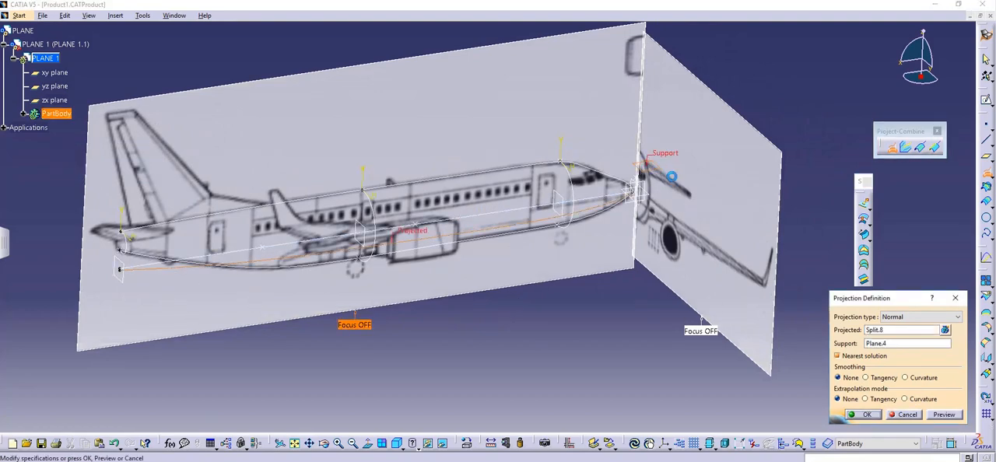
left_click(946, 418)
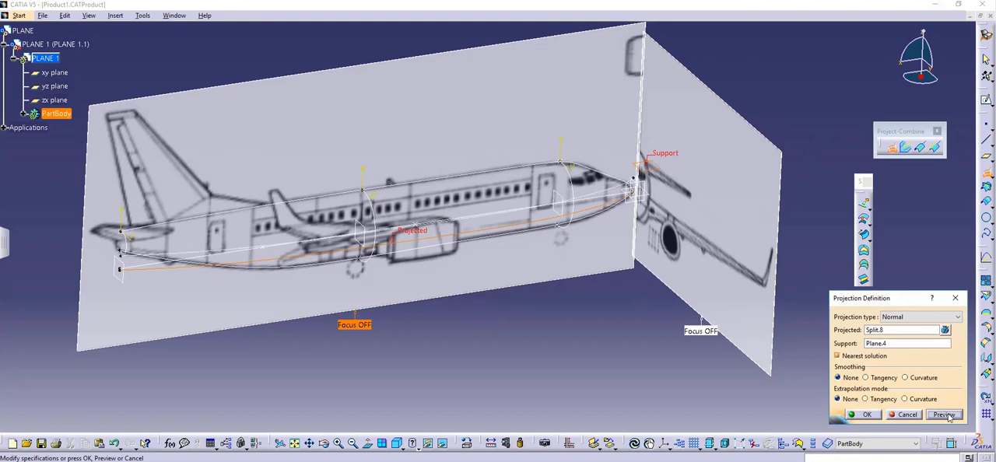
middle_click_drag(400, 361, 186, 221)
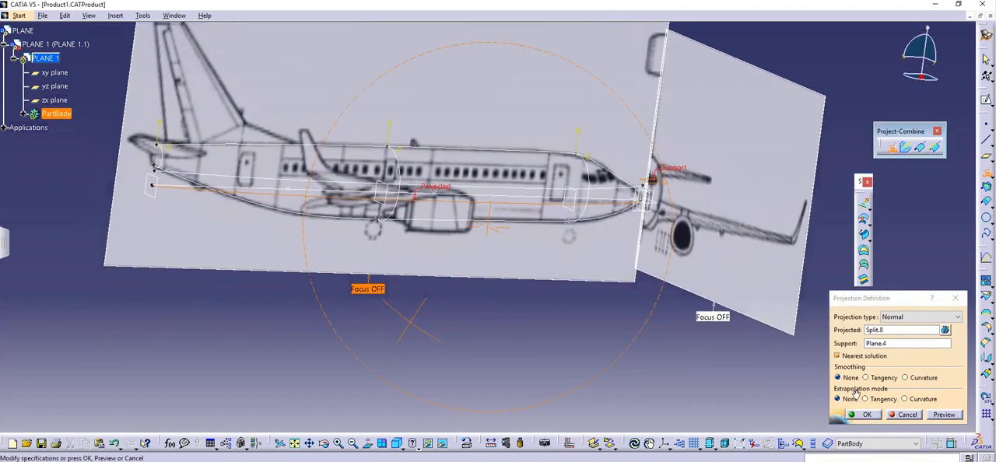
left_click(867, 415)
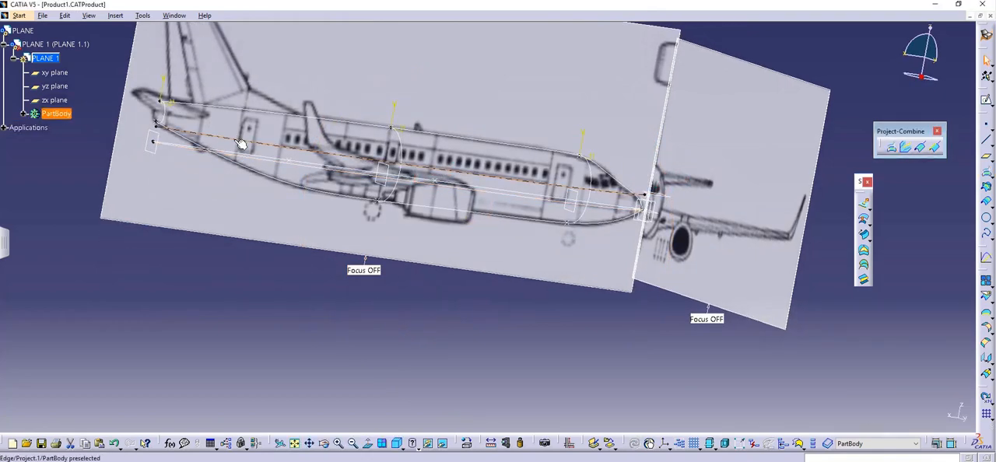
Inspect the projected nose-to-tail curve from several angles and remove it
middle_click_drag(523, 279, 599, 347)
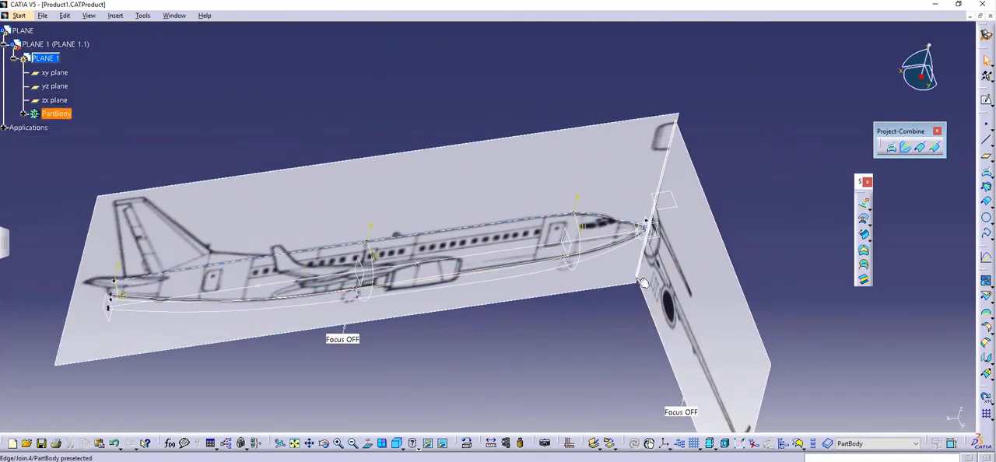
middle_click_drag(519, 354, 511, 262)
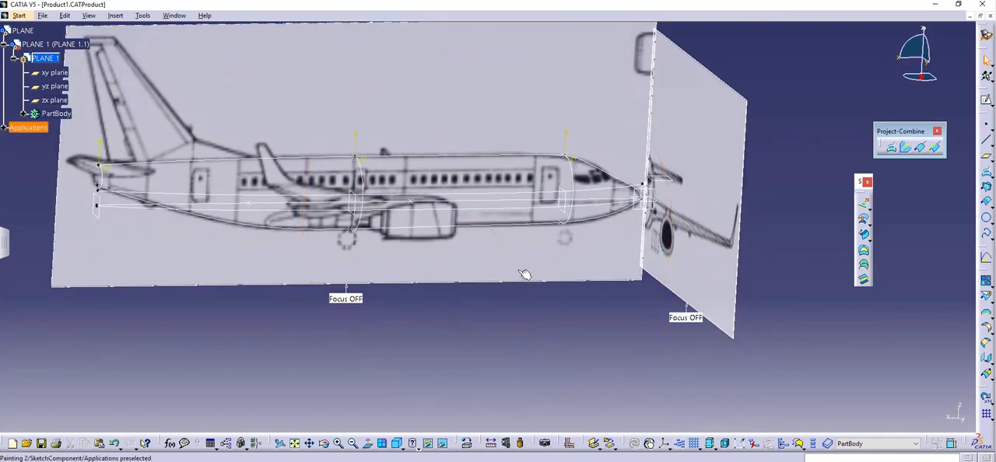
mouse_move(586, 278)
middle_mouse_down()
mouse_move(585, 300)
mouse_move(583, 269)
mouse_move(589, 274)
middle_mouse_up()
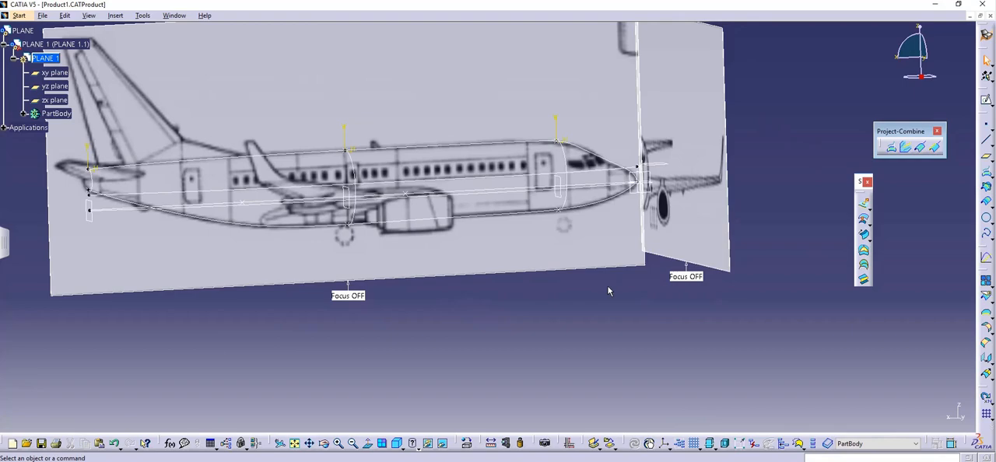
middle_click_drag(609, 291, 612, 192)
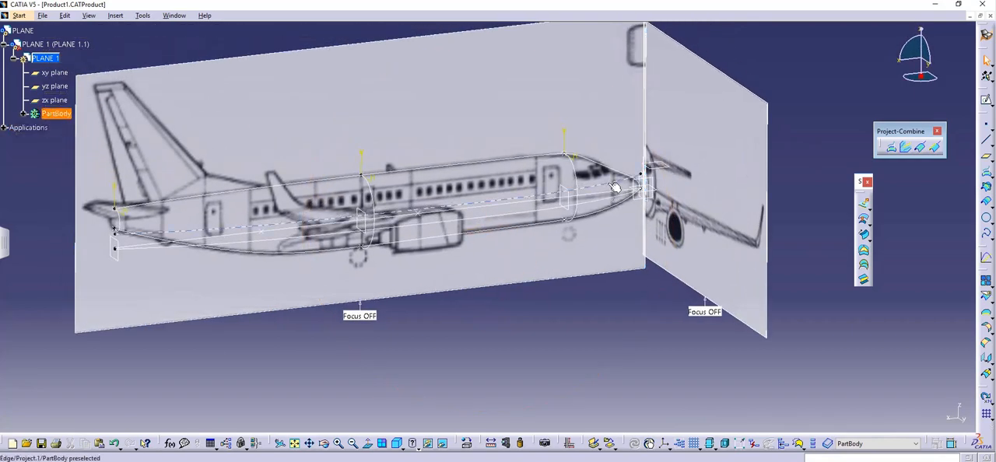
left_click(613, 188)
key("Escape")
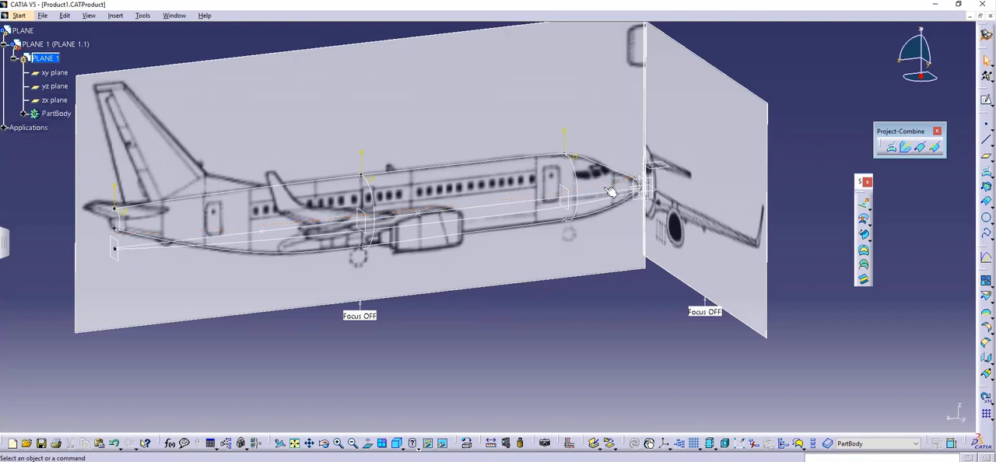
left_click(653, 166)
left_click(990, 105)
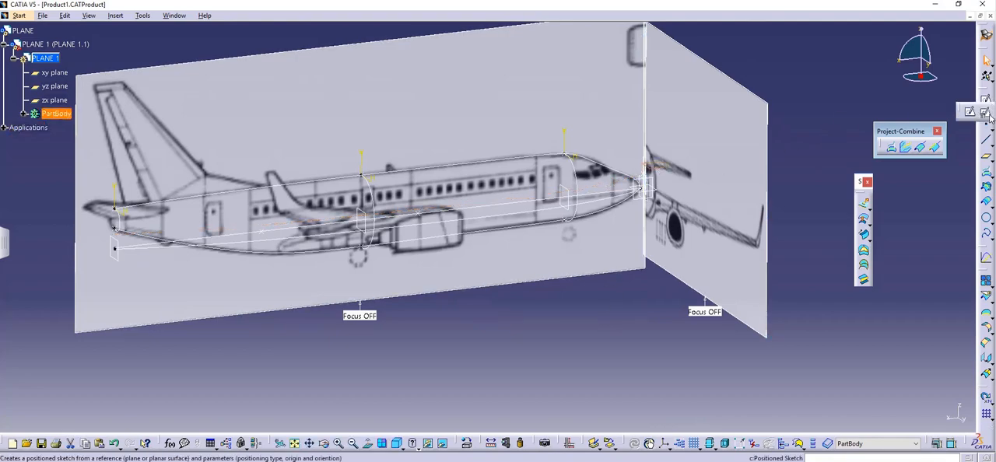
left_click(632, 128)
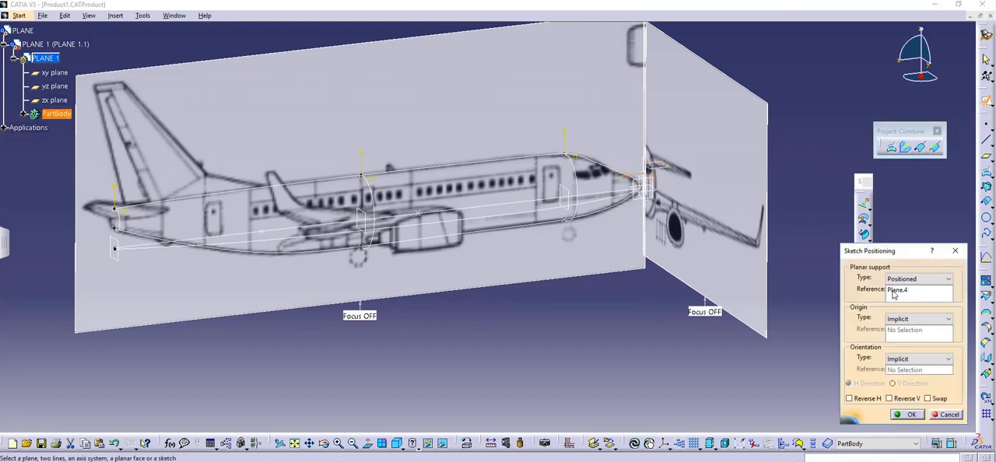
left_click(957, 252)
left_click(880, 331)
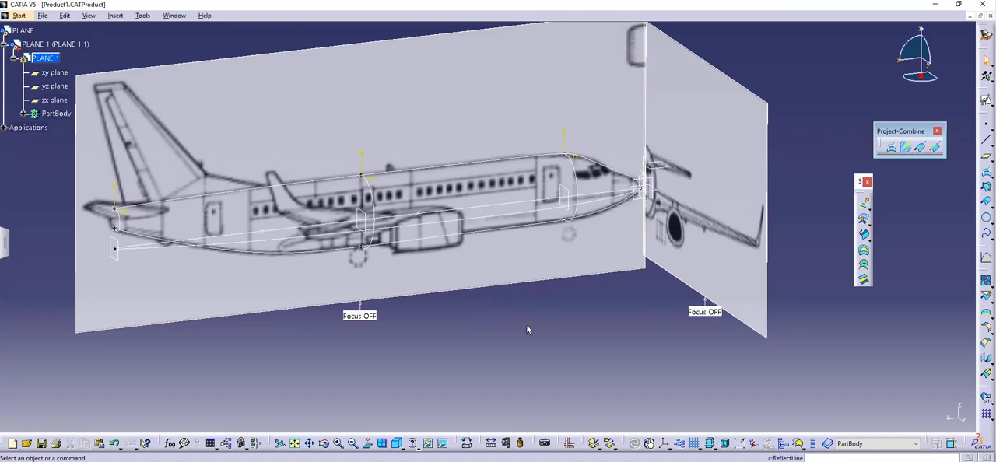
Delete the trimmed nose-to-tail curve (Split.8) together with the longer untrimmed curve it was cut from
middle_click_drag(526, 330, 518, 321)
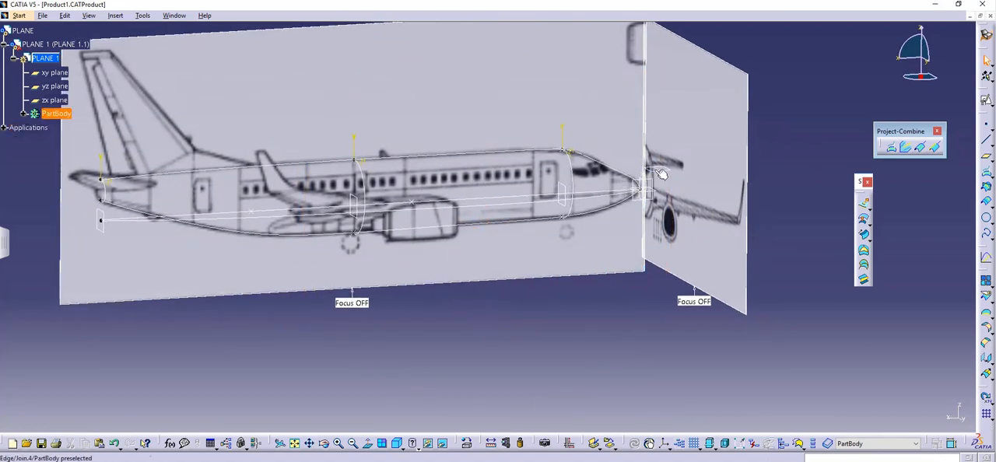
middle_click_drag(447, 319, 459, 321)
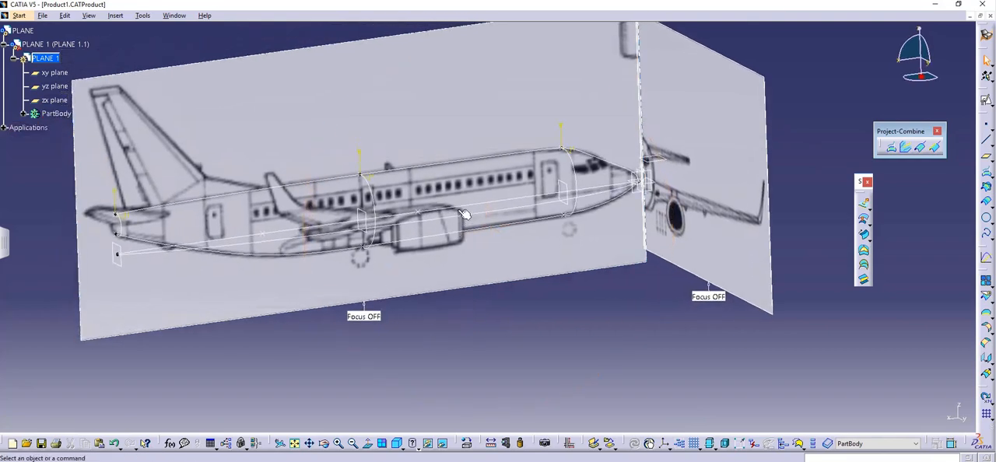
left_click(464, 213)
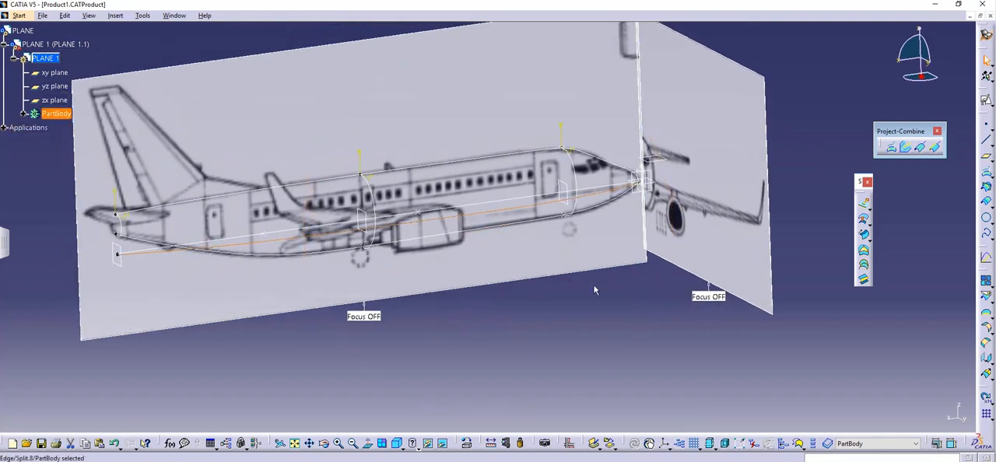
key("Delete")
key("Return")
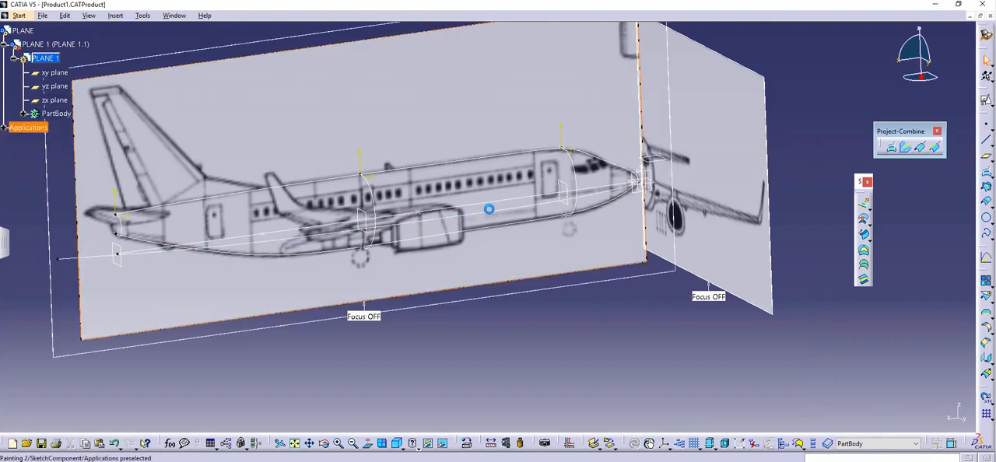
left_click(499, 212)
key("Delete")
key("Return")
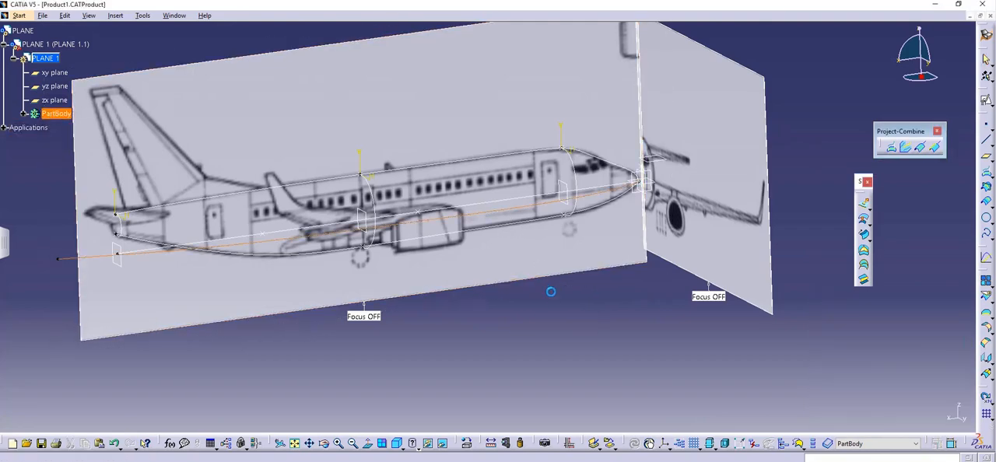
Create the intersection between Plane.4 and the joined side profile curve Join.2 at the nose
middle_click_drag(498, 292, 407, 160)
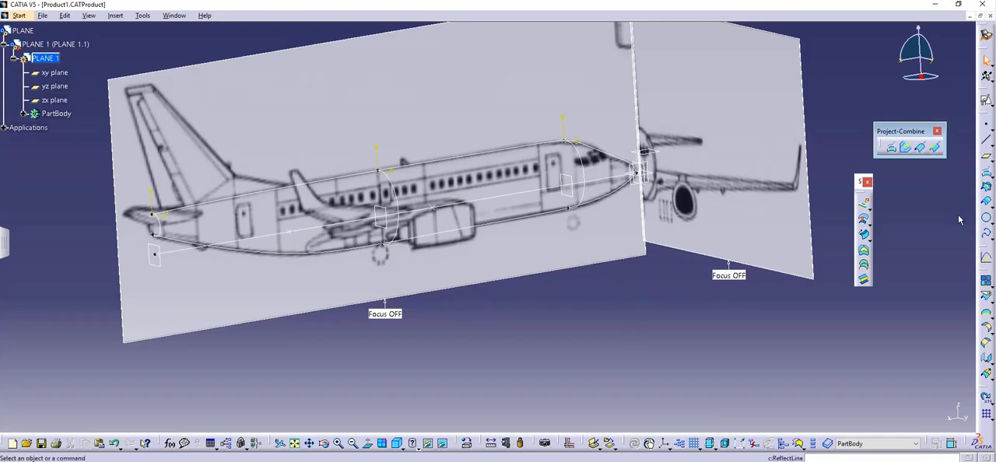
left_click(986, 187)
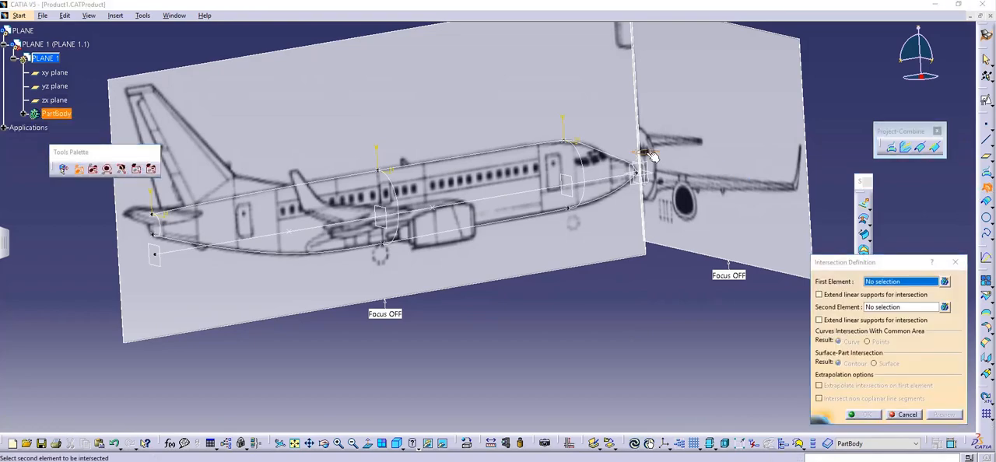
left_click(605, 158)
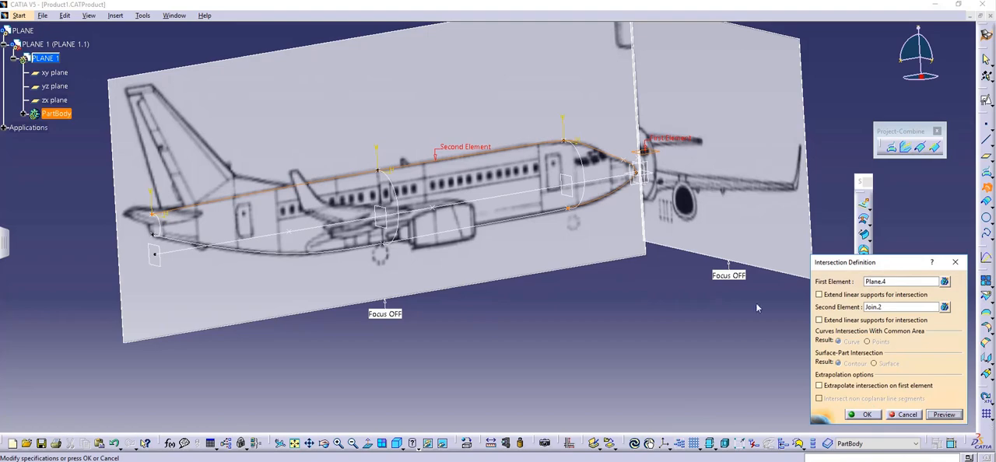
left_click(866, 415)
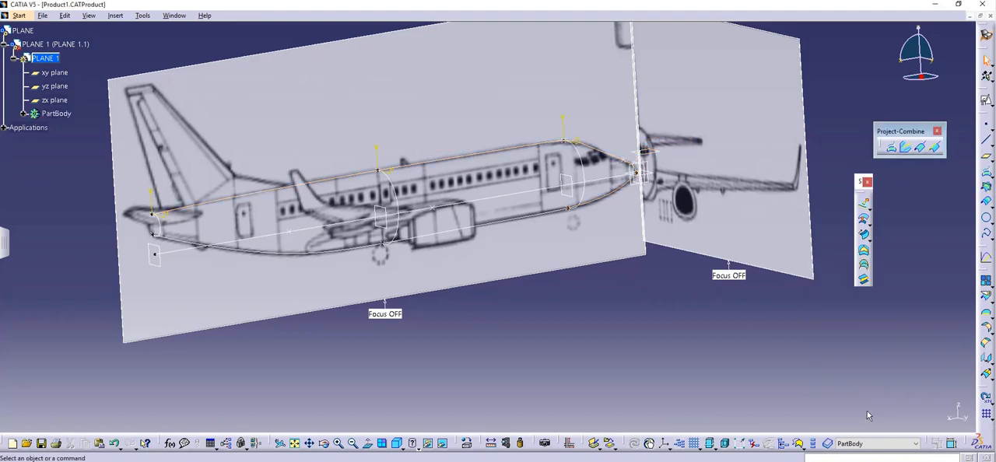
Start a positioned sketch on Plane.4 with a projection point origin at the new nose intersection point (Intersect.7)
left_click(986, 105)
left_click(652, 153)
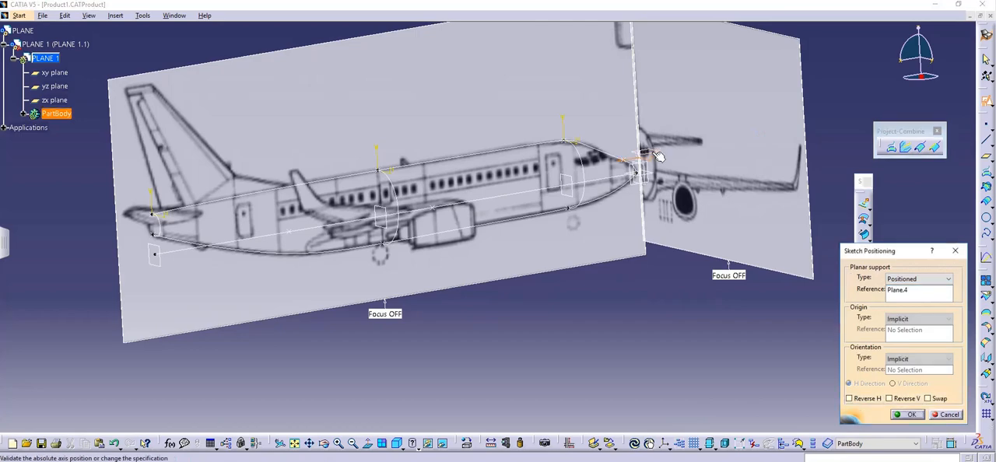
left_click(911, 319)
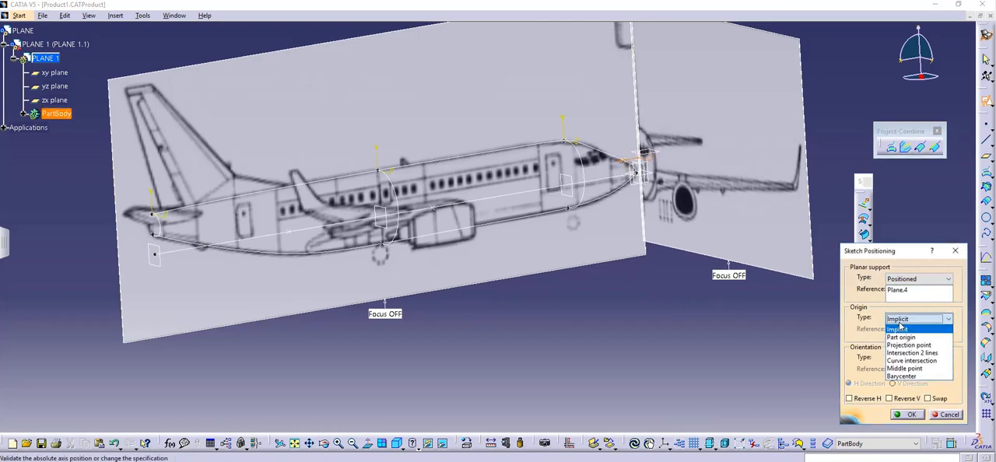
left_click(897, 344)
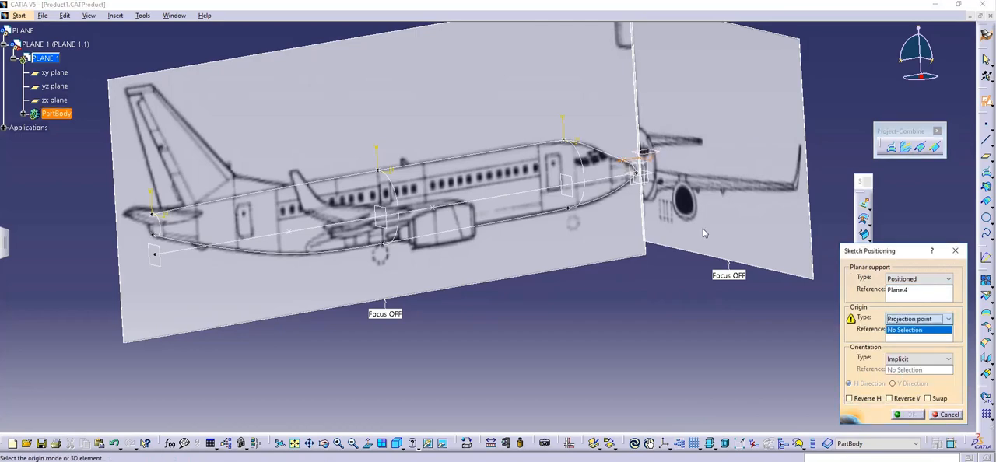
left_click(631, 163)
middle_click_drag(588, 239, 607, 250)
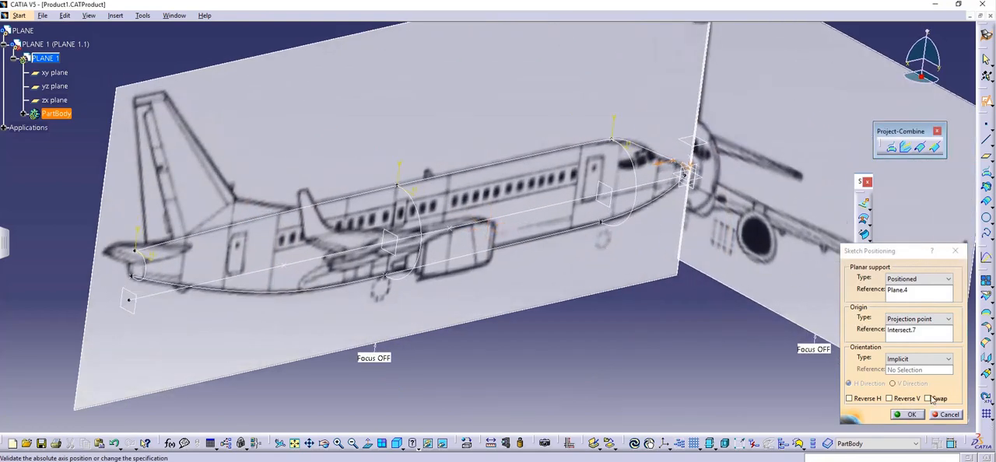
Orient the positioned sketch with Reverse H and Swap enabled and Reverse V off, and enter the sketch
left_click(907, 400)
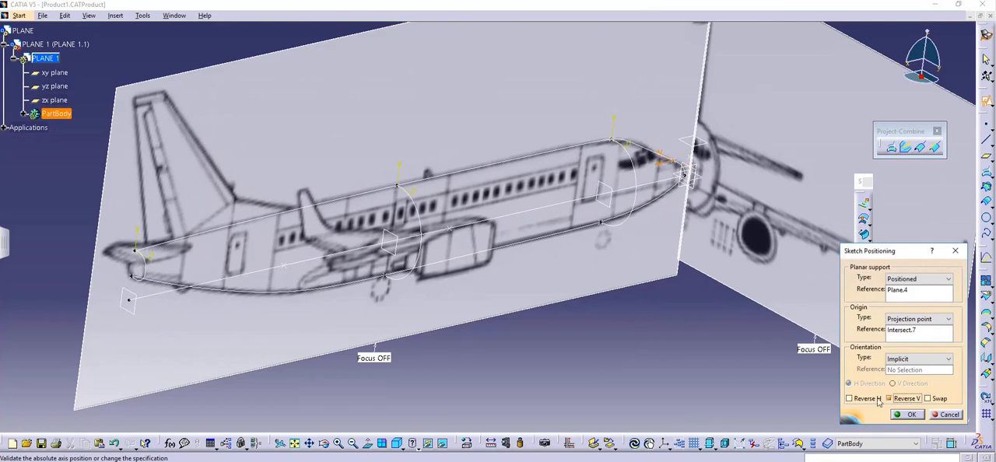
left_click(928, 399)
left_click(930, 398)
left_click(889, 399)
left_click(857, 401)
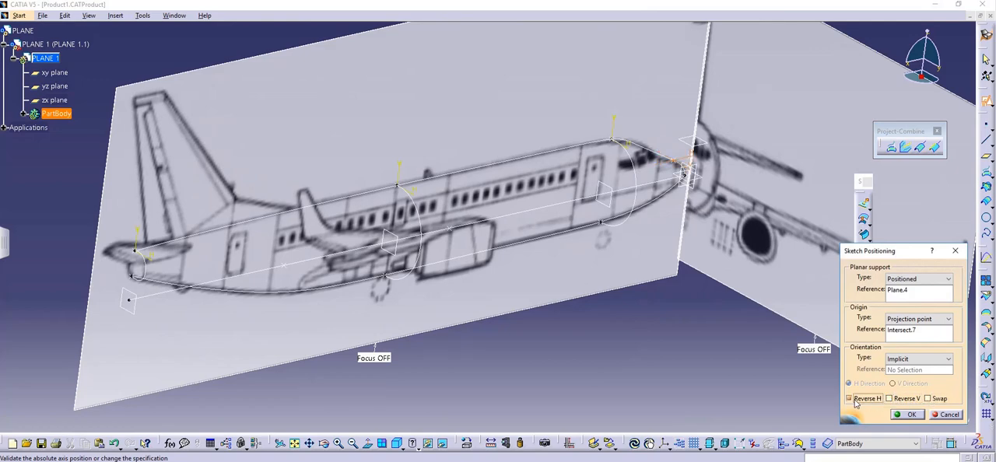
left_click(929, 399)
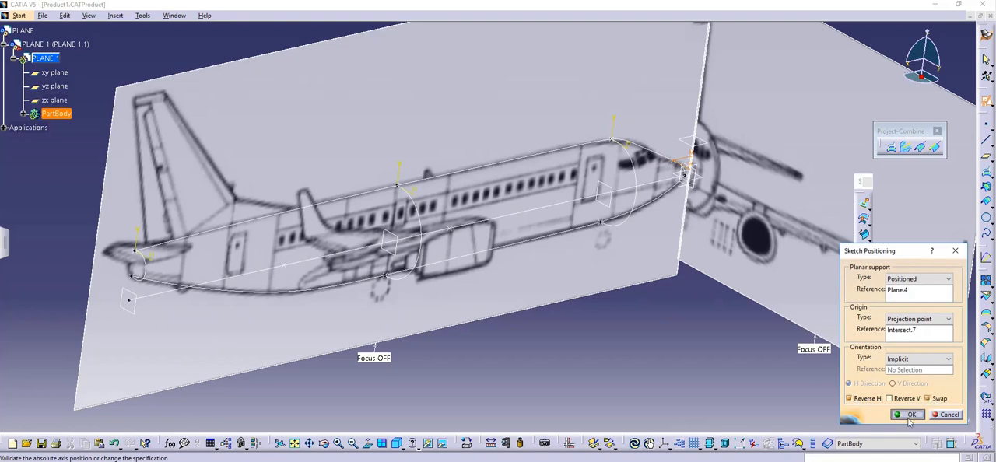
left_click(908, 414)
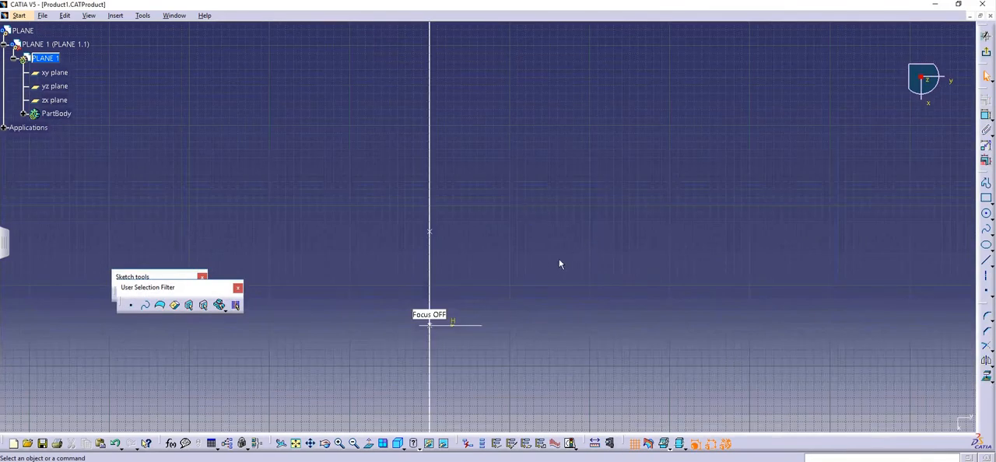
mouse_move(488, 318)
middle_mouse_down()
mouse_move(461, 294)
mouse_move(471, 286)
middle_mouse_up()
middle_click_drag(632, 181, 430, 309)
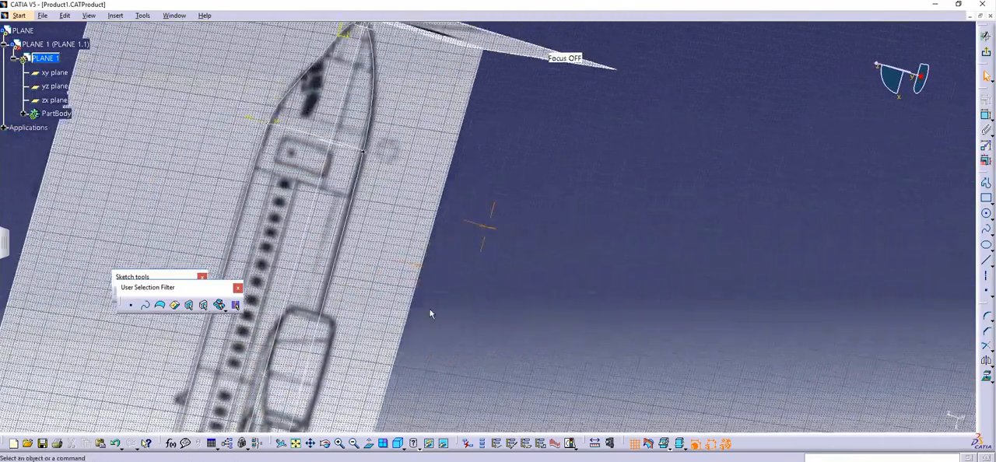
Show the hidden top-view reference image Painting 3 again and return to the visible space
middle_click_drag(457, 257, 480, 348)
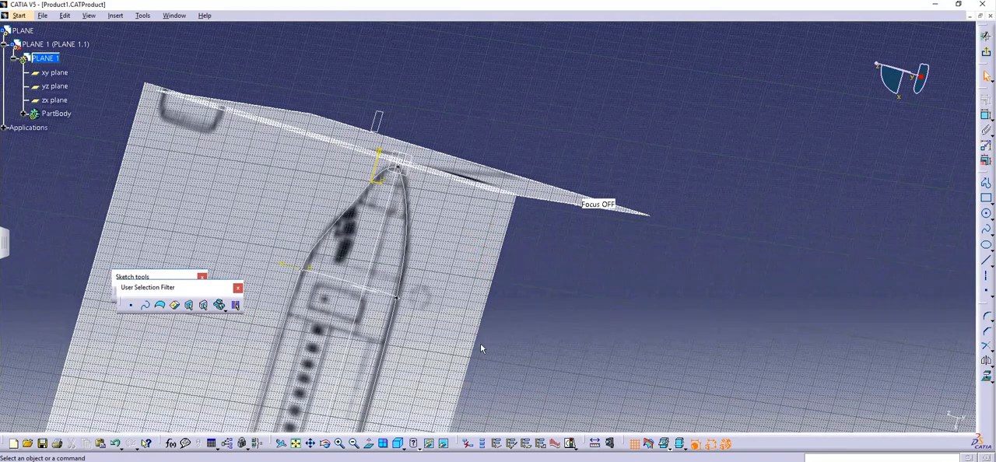
left_click(432, 445)
right_click(476, 142)
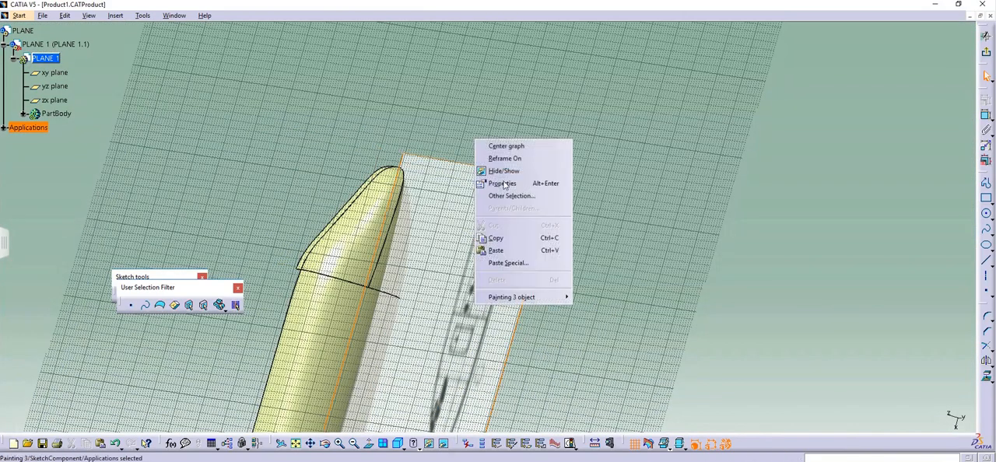
left_click(504, 171)
left_click(394, 446)
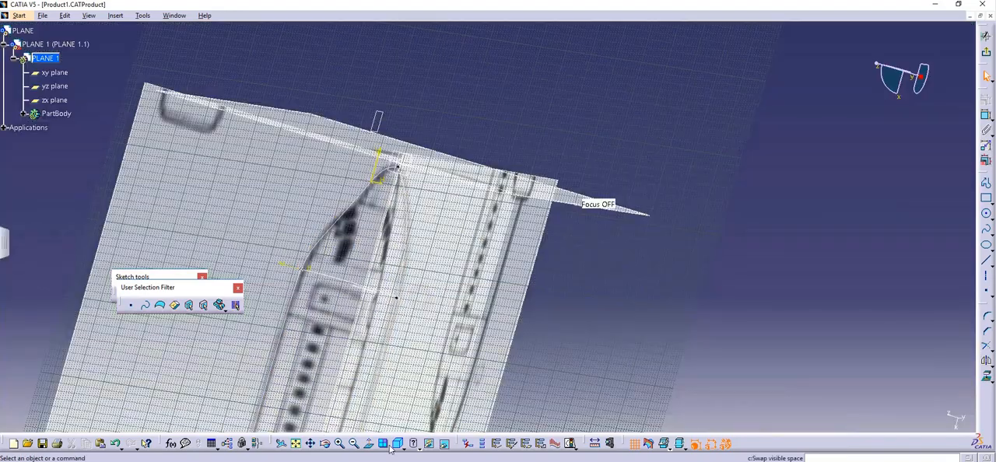
Check the sketch orientation against the top-view image in a normal view and undo the positioned sketch
left_click(370, 446)
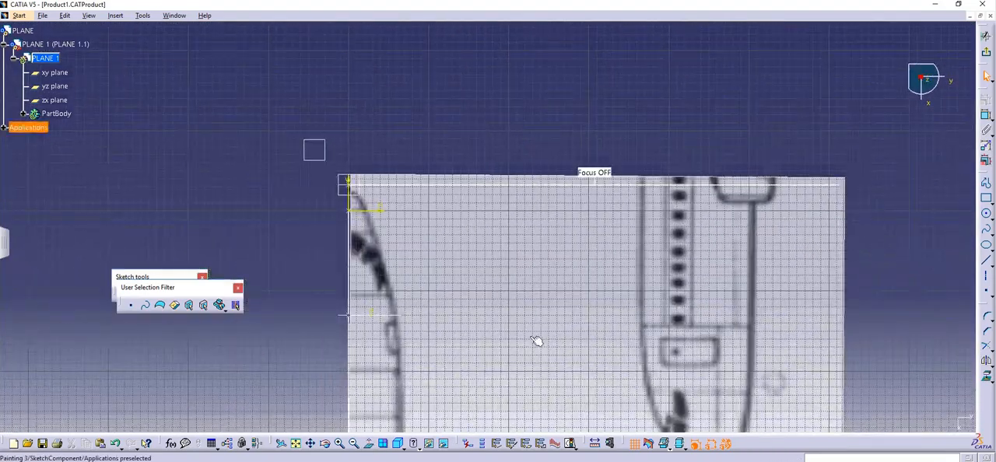
middle_click_drag(537, 341, 558, 288)
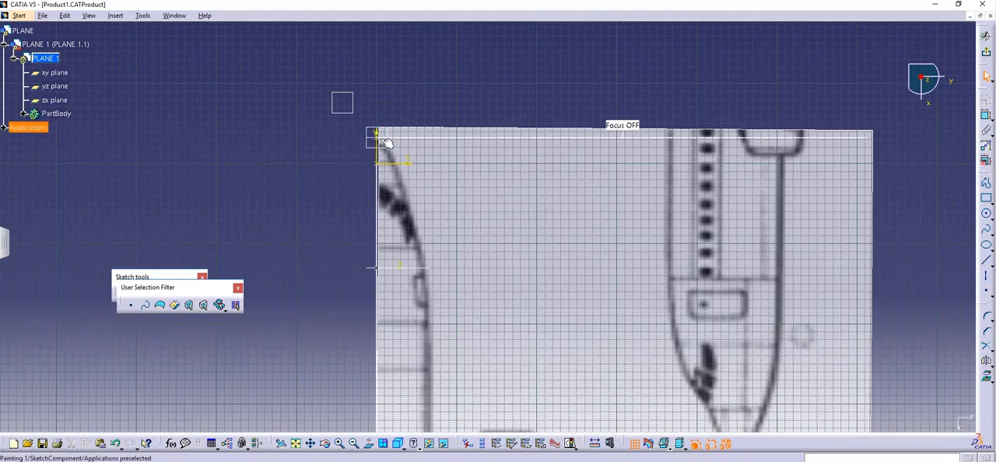
mouse_move(498, 271)
middle_mouse_down()
mouse_move(400, 260)
mouse_move(372, 231)
mouse_move(409, 223)
middle_mouse_up()
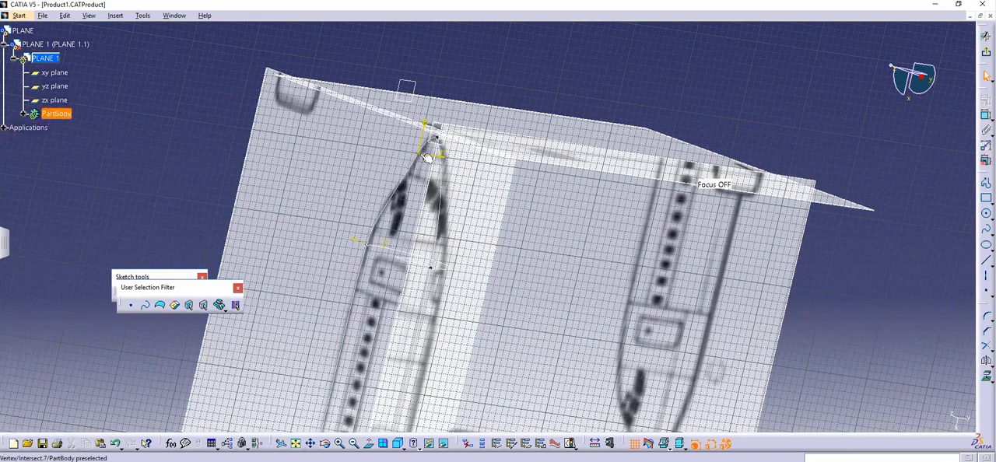
key("ctrl+z")
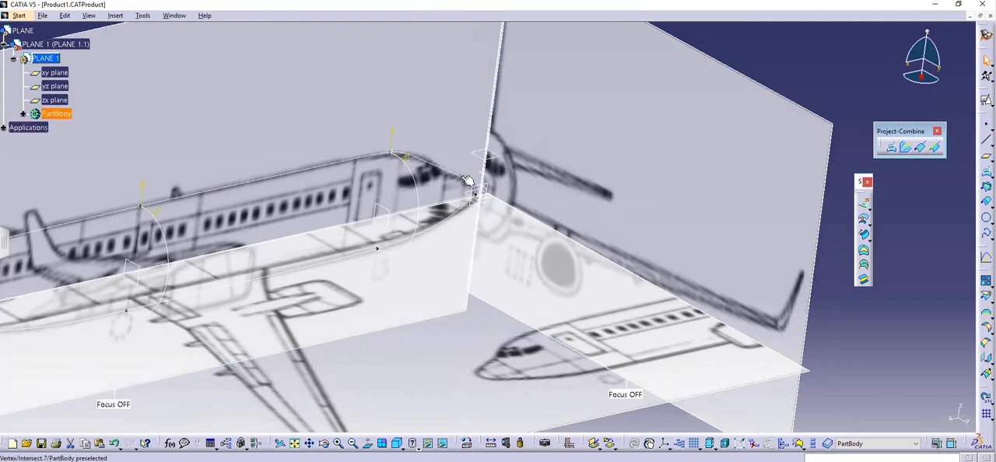
Create a new positioned sketch on Plane.4 with its origin type set to Part origin, and enter the sketch
left_click(987, 100)
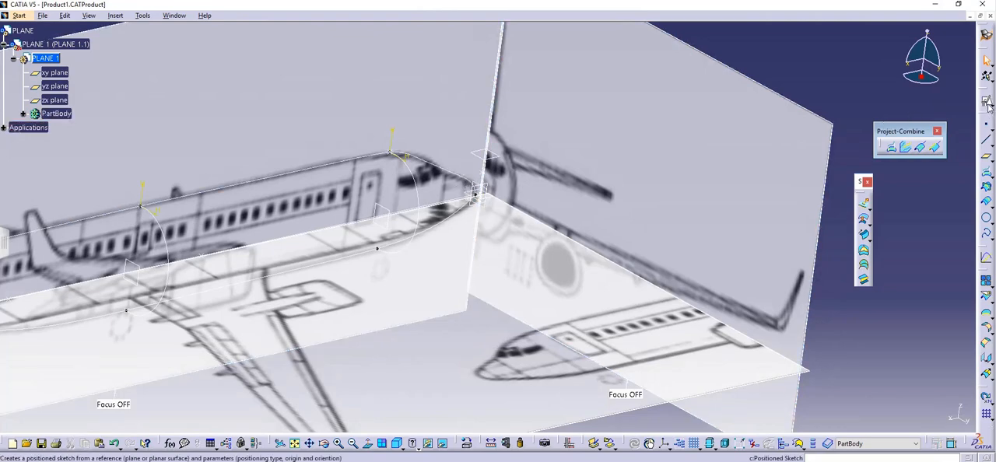
left_click(562, 172)
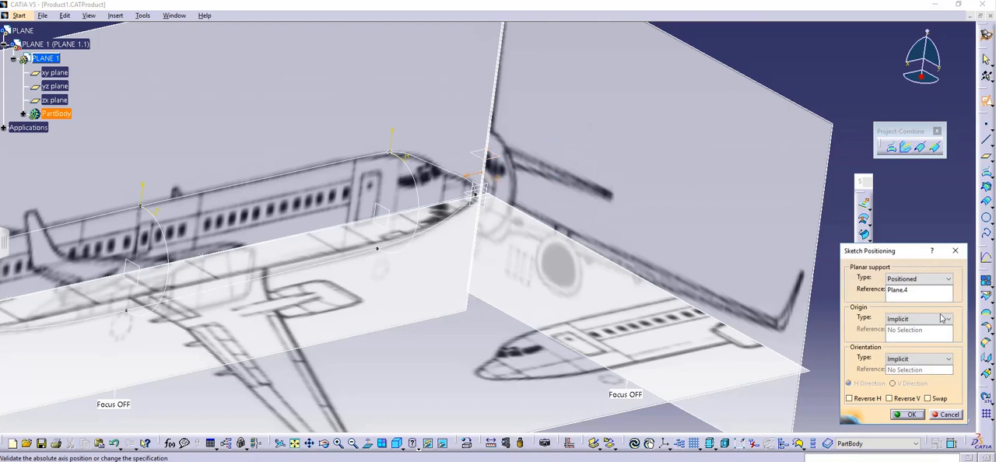
left_click(943, 319)
left_click(915, 345)
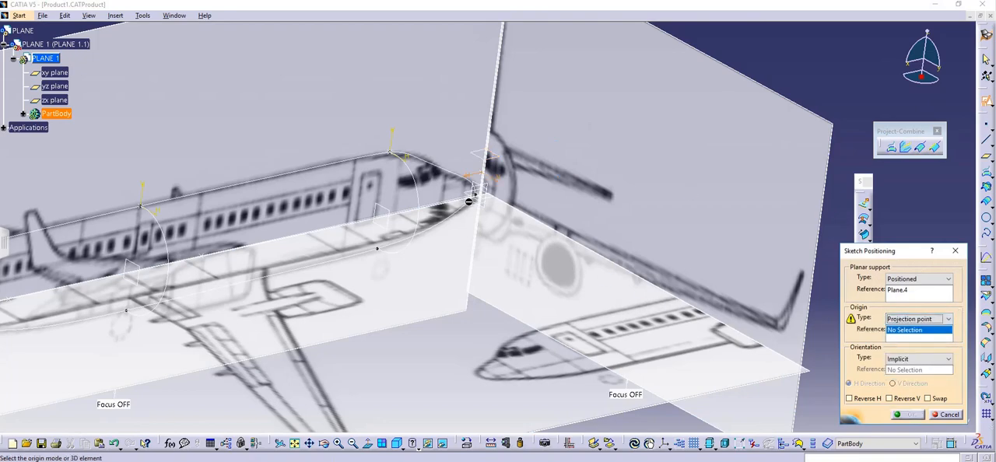
left_click(473, 192)
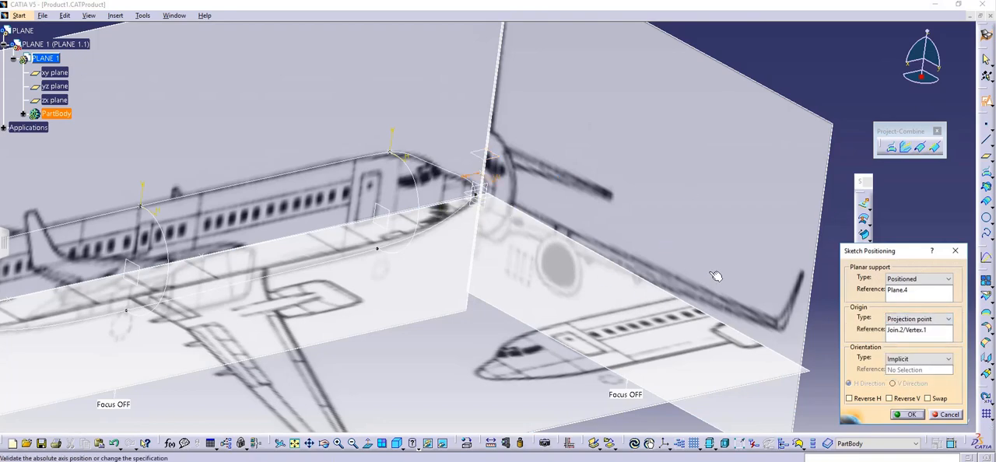
left_click(908, 320)
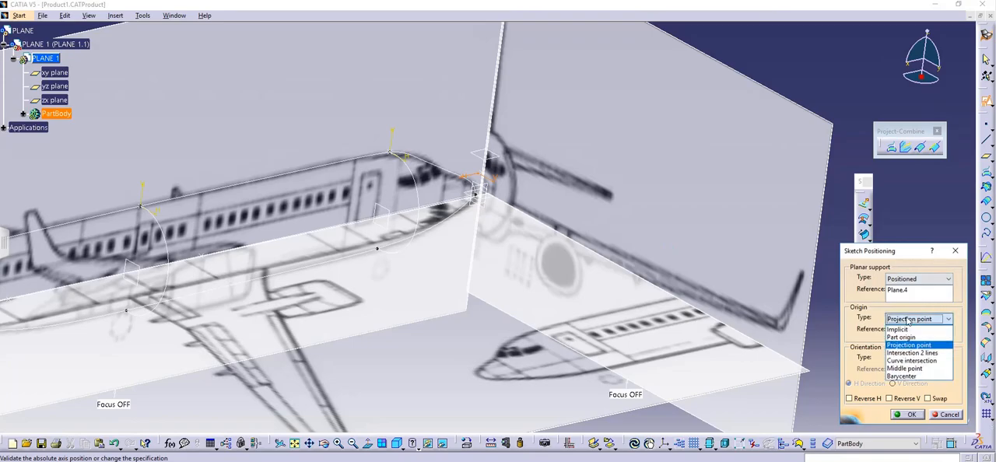
left_click(909, 337)
left_click(911, 415)
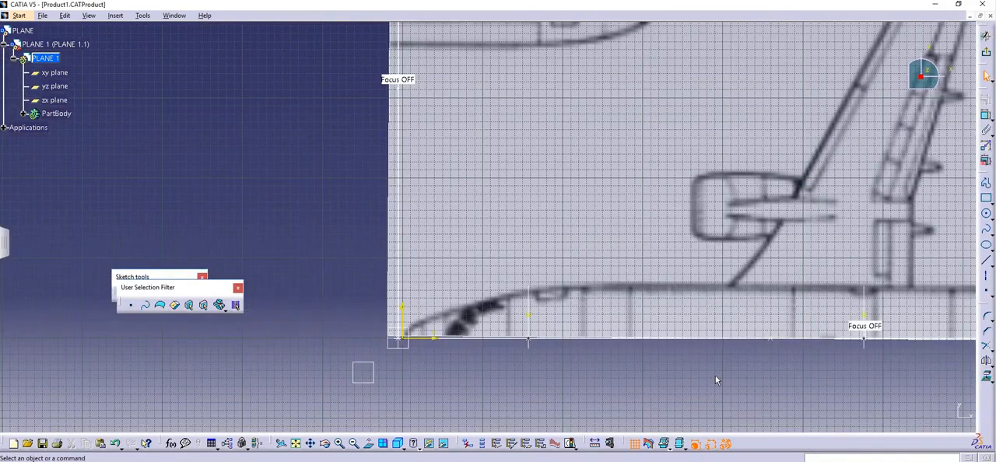
Move the Sketch tools toolbar clear of the reference image and turn off Snap to Point
mouse_move(715, 380)
middle_mouse_down()
mouse_move(421, 283)
mouse_move(414, 332)
middle_mouse_up()
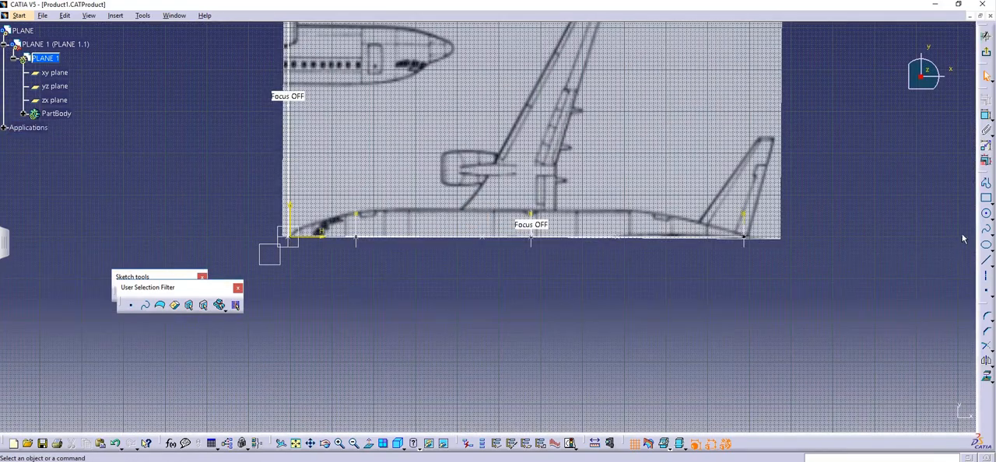
left_click(986, 229)
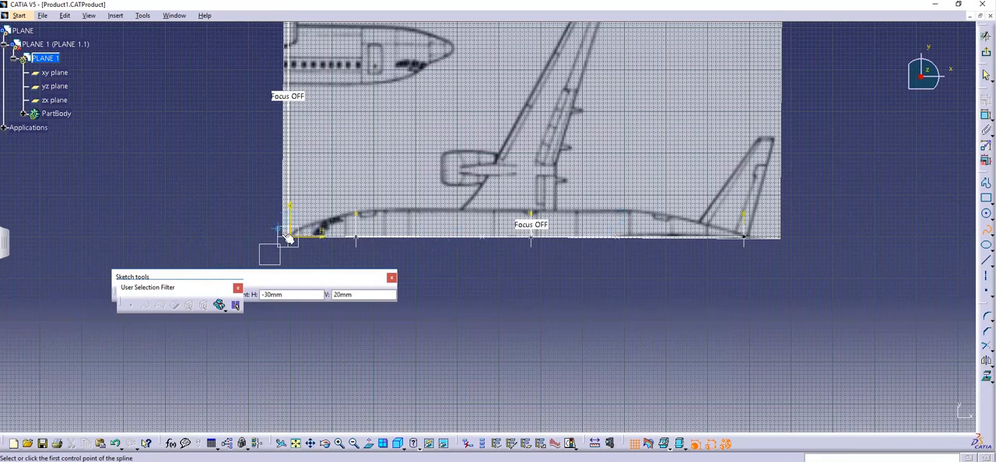
left_click_drag(200, 278, 125, 134)
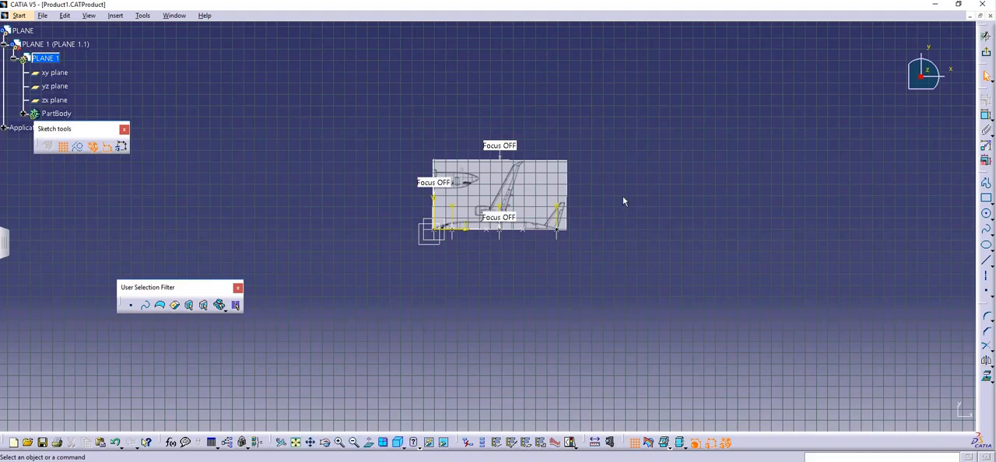
middle_click_drag(623, 196, 622, 219)
middle_click_drag(663, 240, 660, 186)
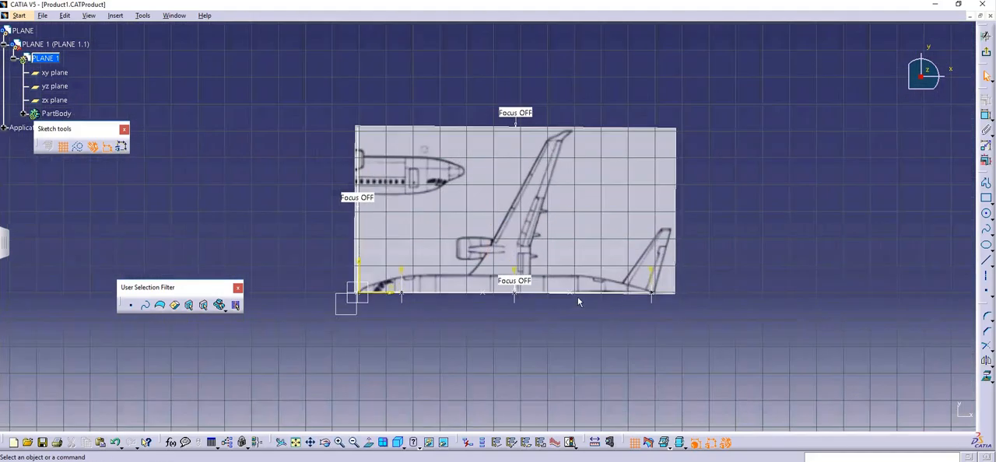
middle_click_drag(561, 330, 609, 265)
mouse_move(615, 212)
middle_mouse_down()
mouse_move(605, 278)
mouse_move(529, 291)
mouse_move(528, 305)
middle_mouse_up()
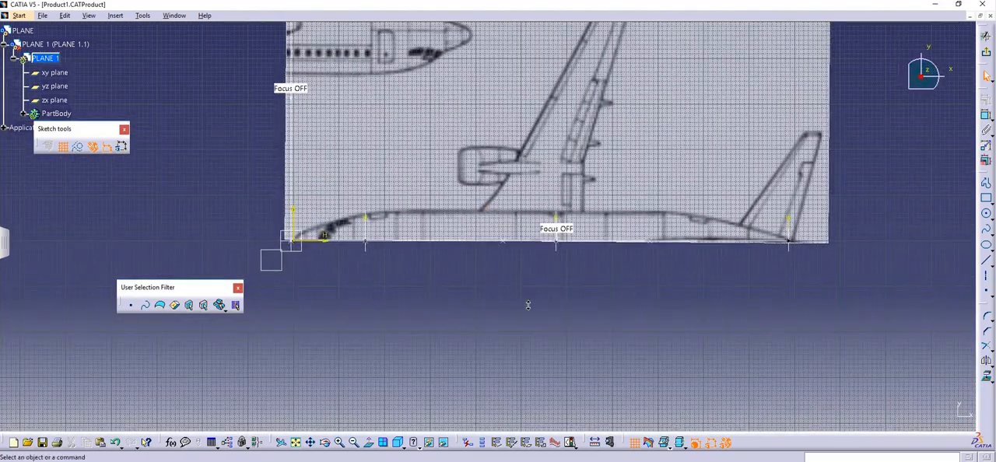
left_click(65, 152)
left_click(985, 231)
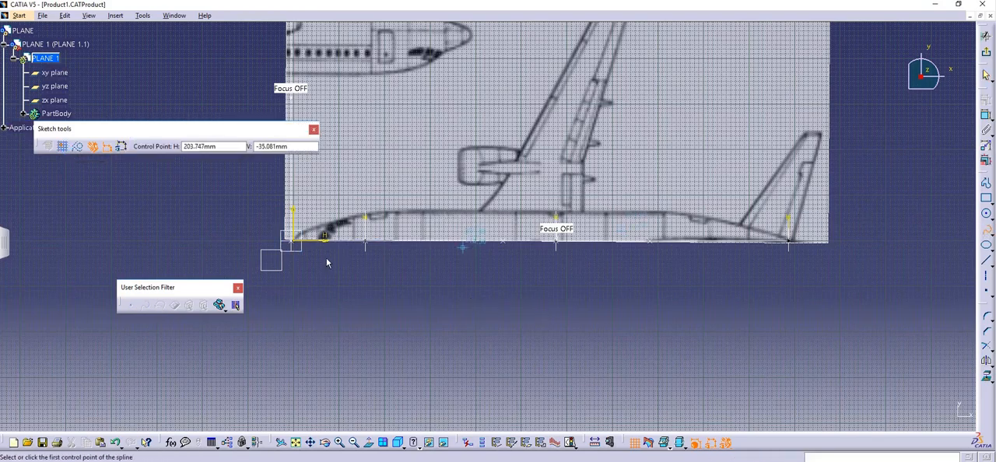
left_click(295, 242)
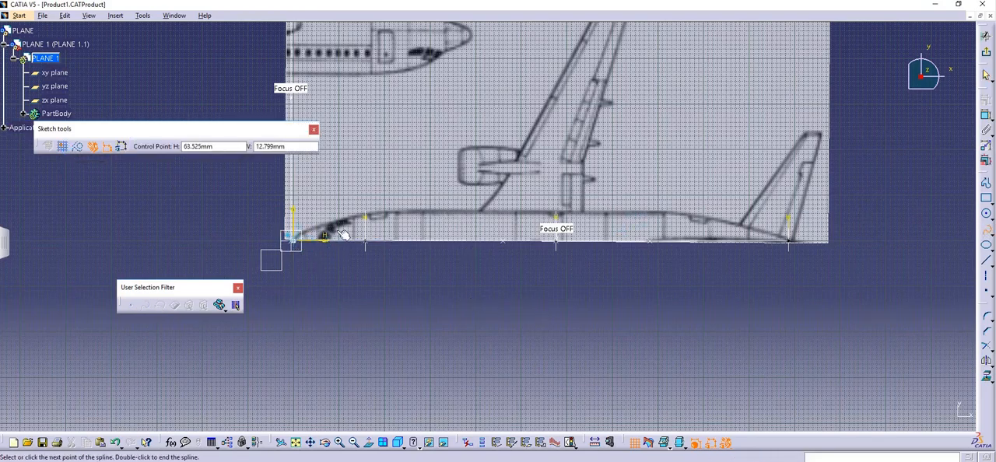
scroll(265, 239, "up", 2)
middle_click_drag(212, 242, 276, 242)
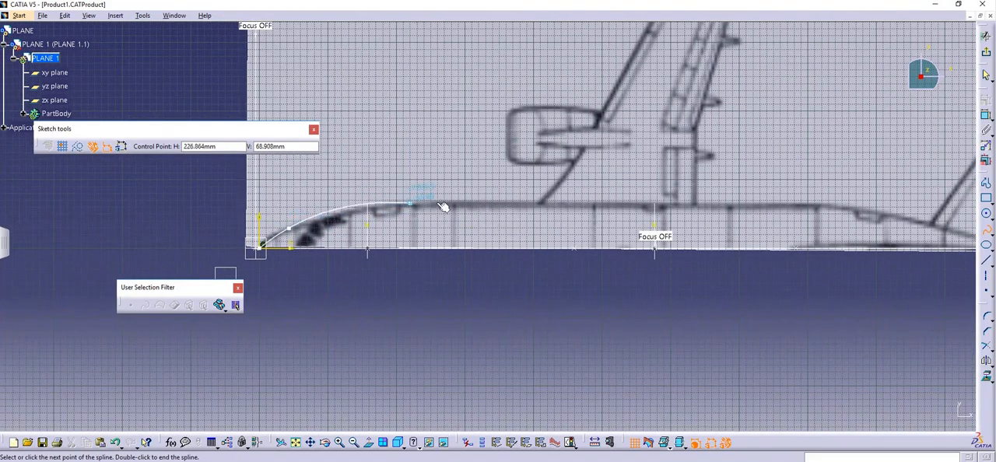
left_click(562, 205)
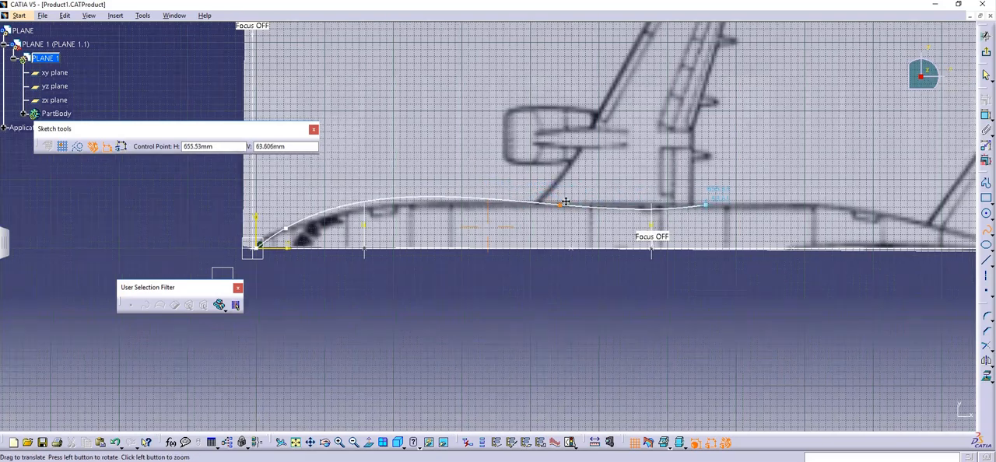
middle_click_drag(786, 207, 644, 205)
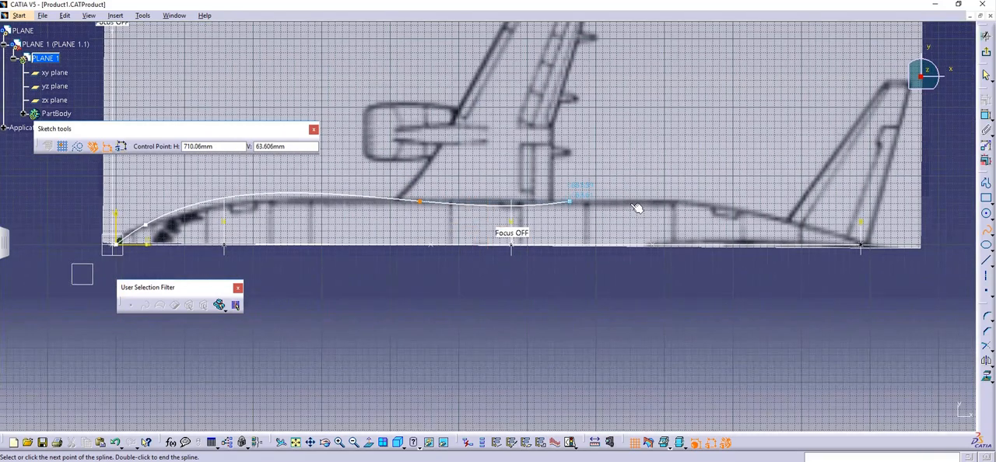
left_click(691, 203)
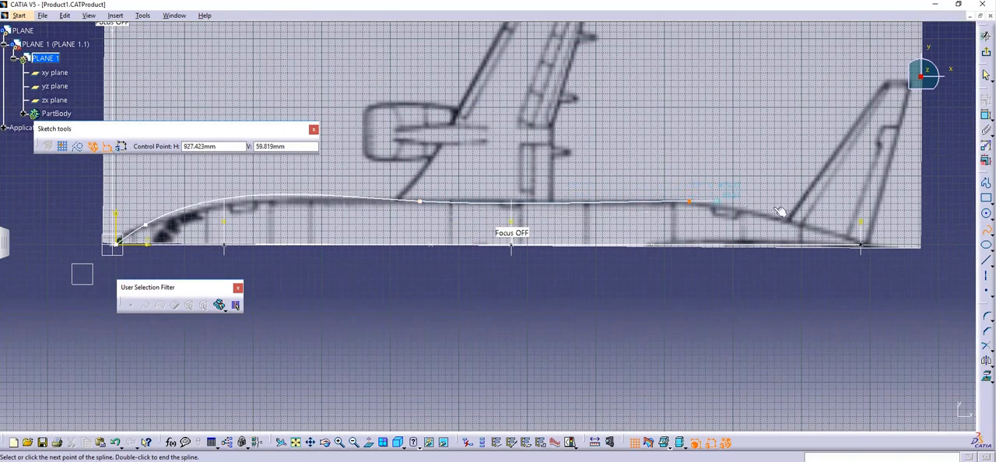
double_click(876, 247)
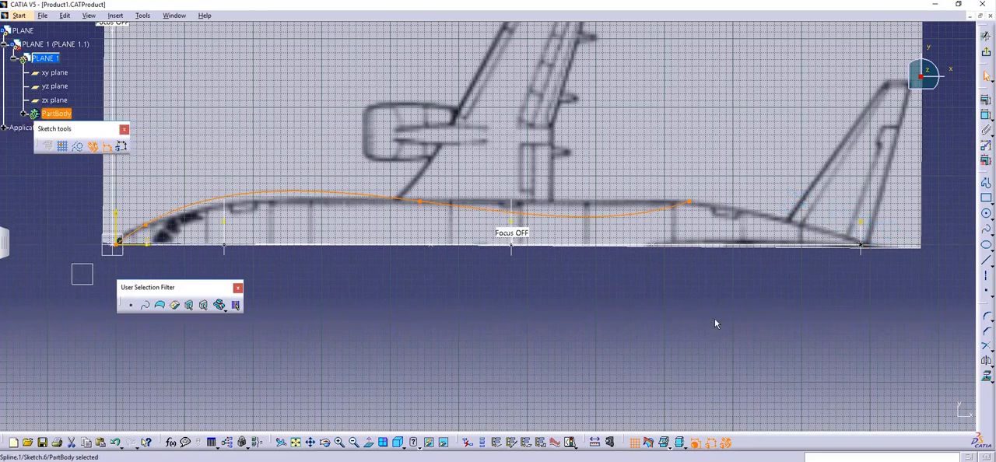
key("Escape")
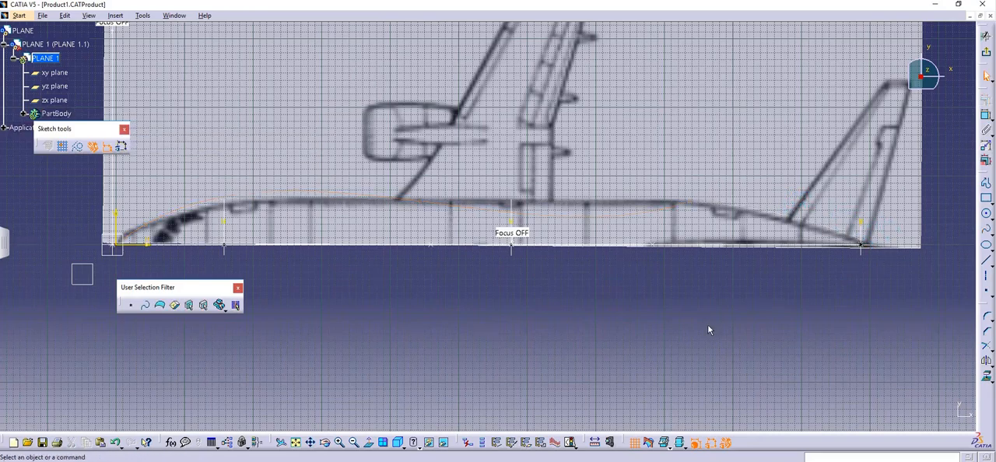
Trace the top-view fuselage edge with a spline from the nose origin past the tail to about H 1129, V -17 mm; exit the sketch
left_click(986, 229)
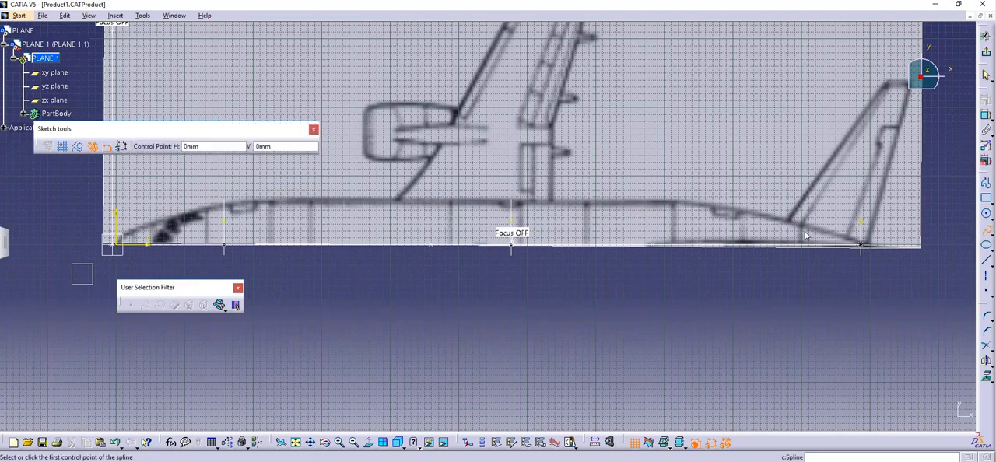
left_click(121, 244)
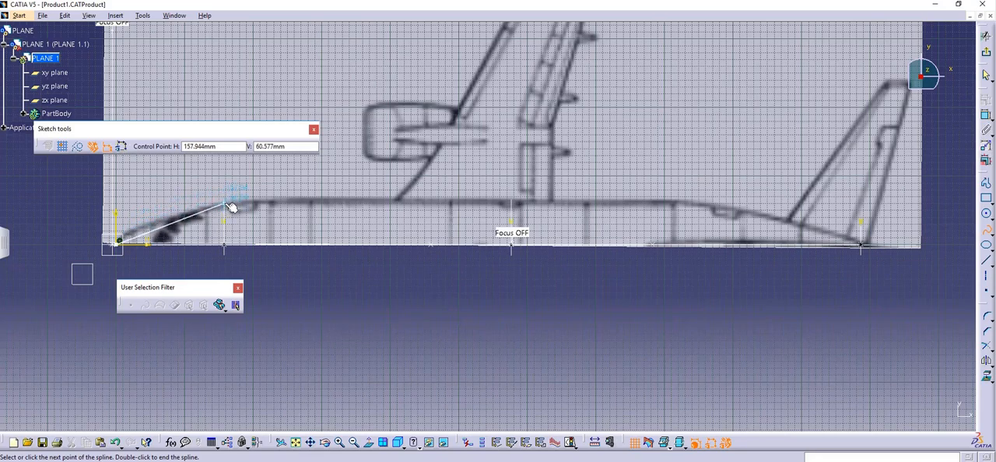
left_click(226, 205)
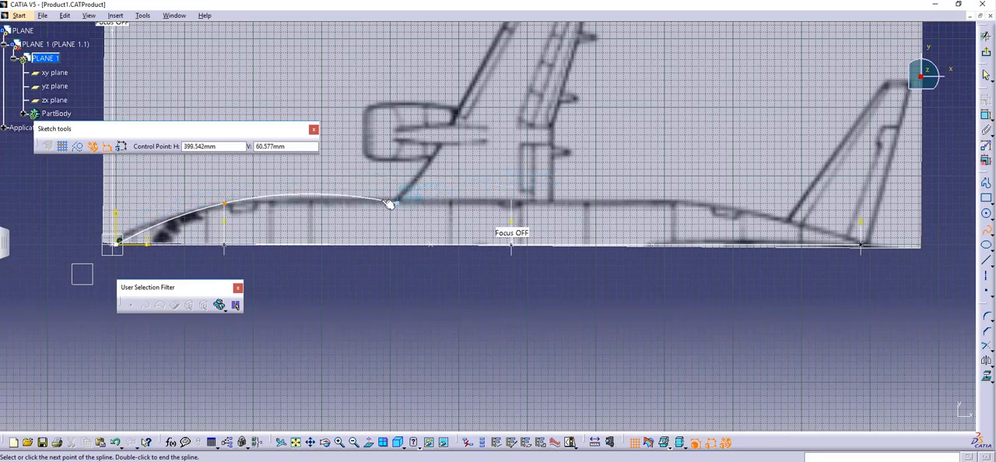
left_click(316, 200)
left_click(452, 200)
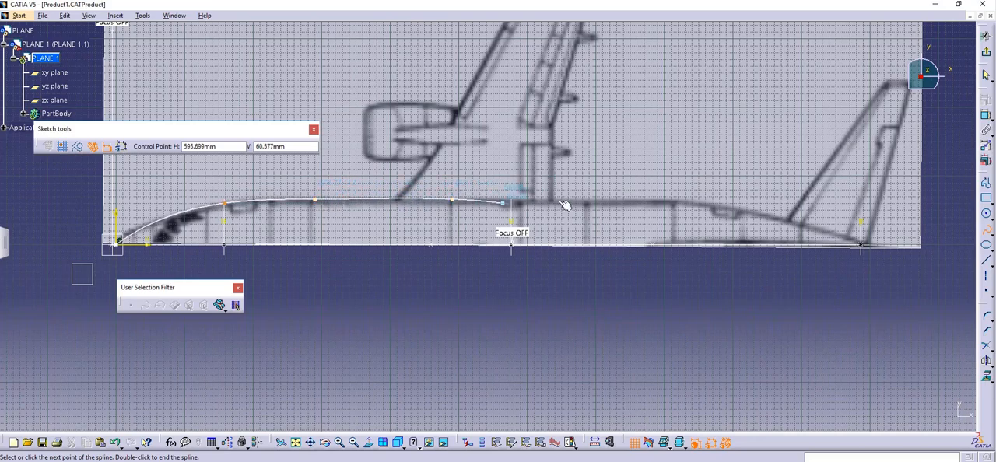
left_click(718, 205)
left_click(807, 227)
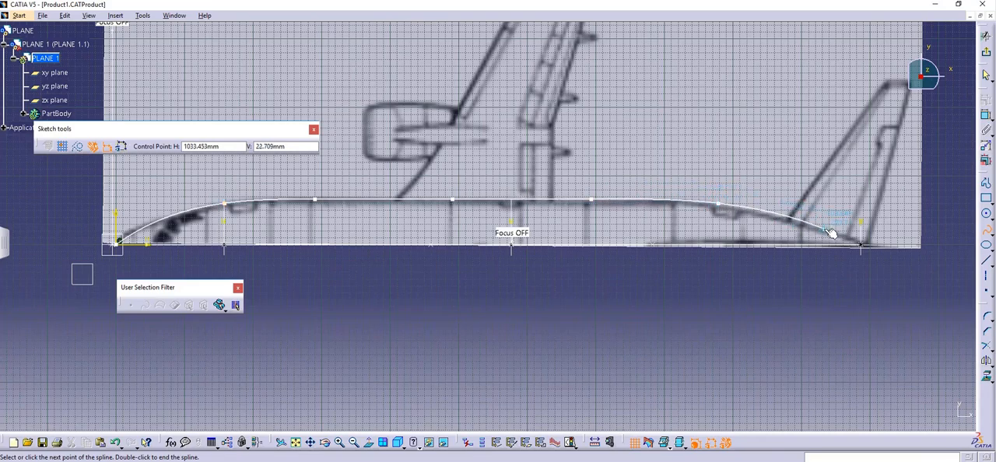
left_click(826, 230)
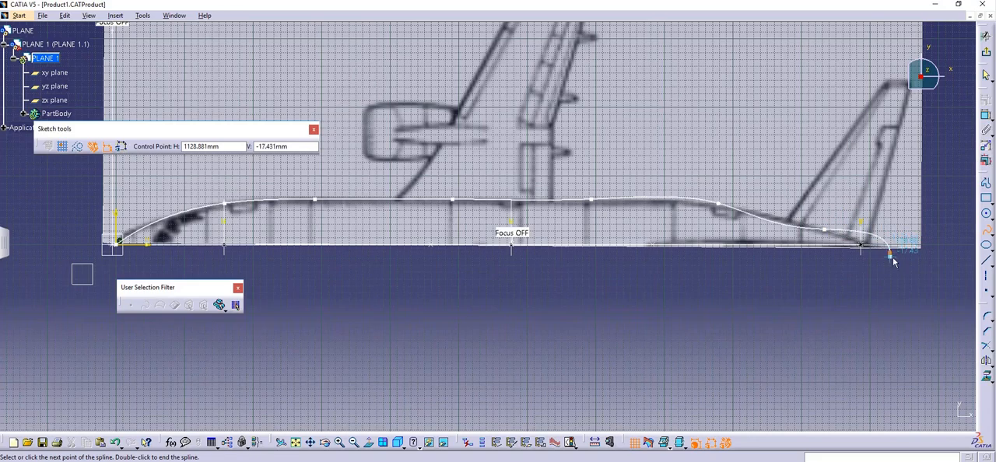
double_click(892, 253)
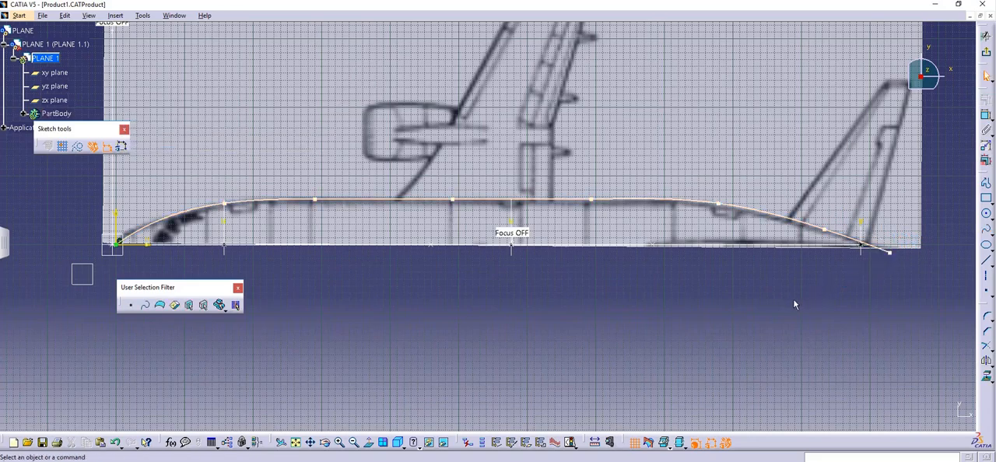
left_click(986, 51)
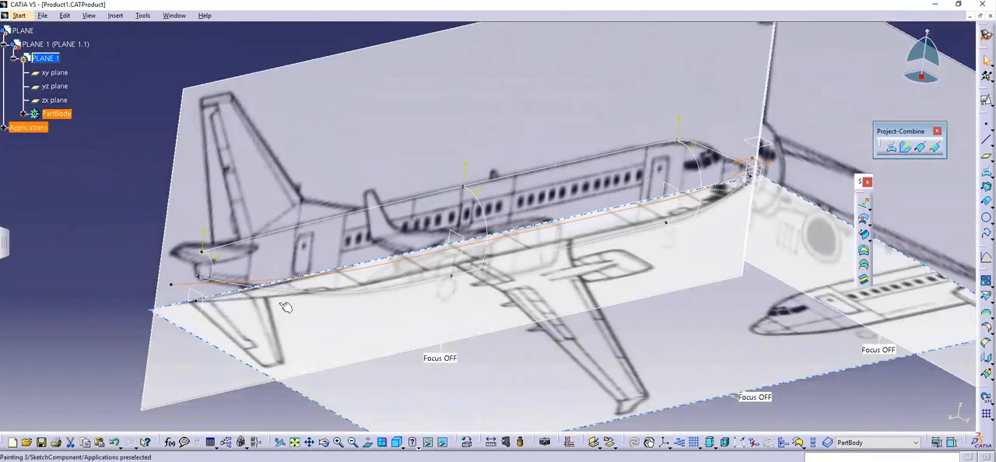
Examine from several angles how the nose end of the top-view spline relates to the side-profile curve, briefly reopening the spline's sketch
left_click(97, 281)
middle_click_drag(590, 243, 781, 357, "ctrl")
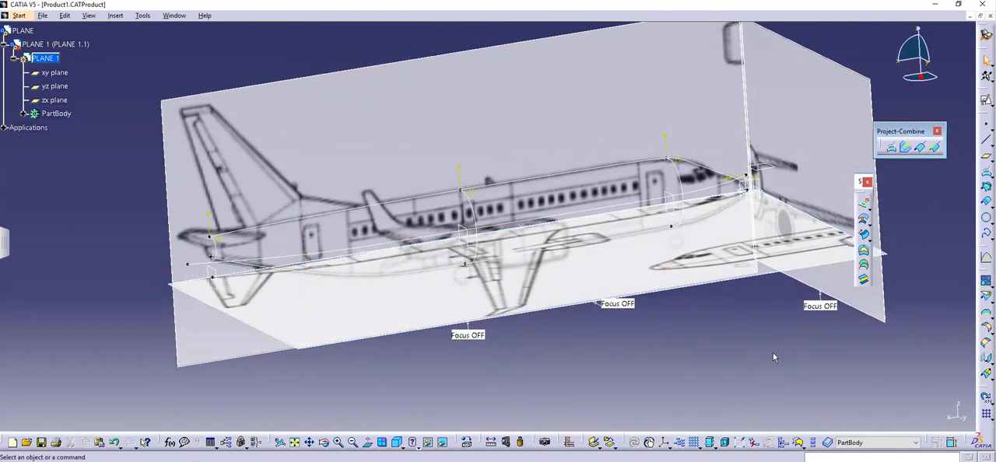
mouse_move(594, 267)
middle_mouse_down()
mouse_move(591, 246)
mouse_move(550, 254)
mouse_move(588, 272)
middle_mouse_up()
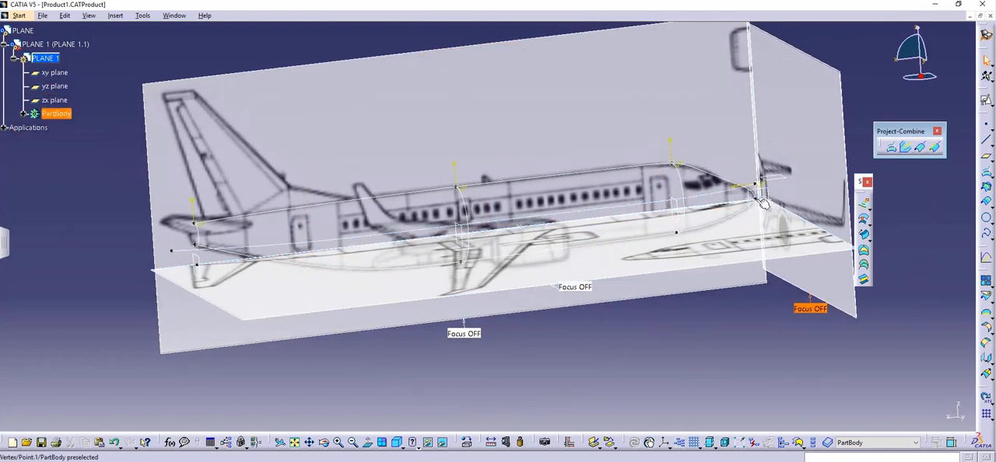
middle_click_drag(535, 280, 592, 299)
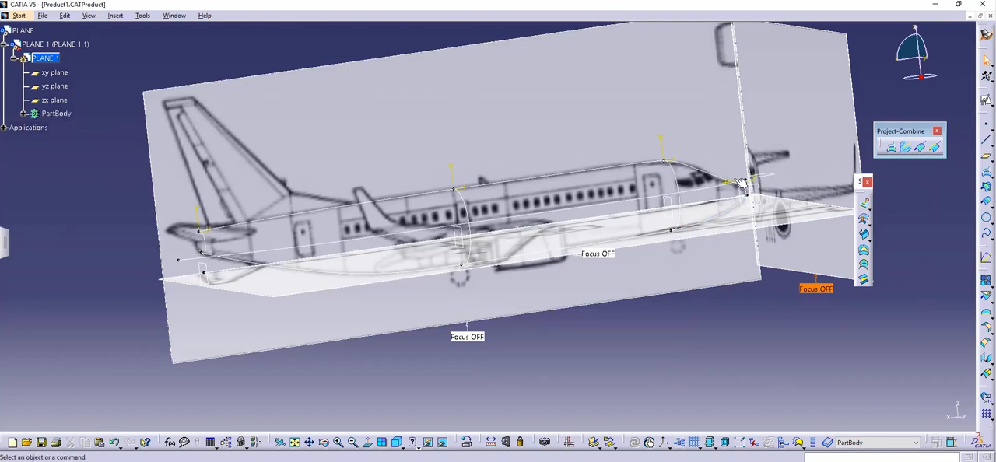
middle_click_drag(725, 185, 554, 299)
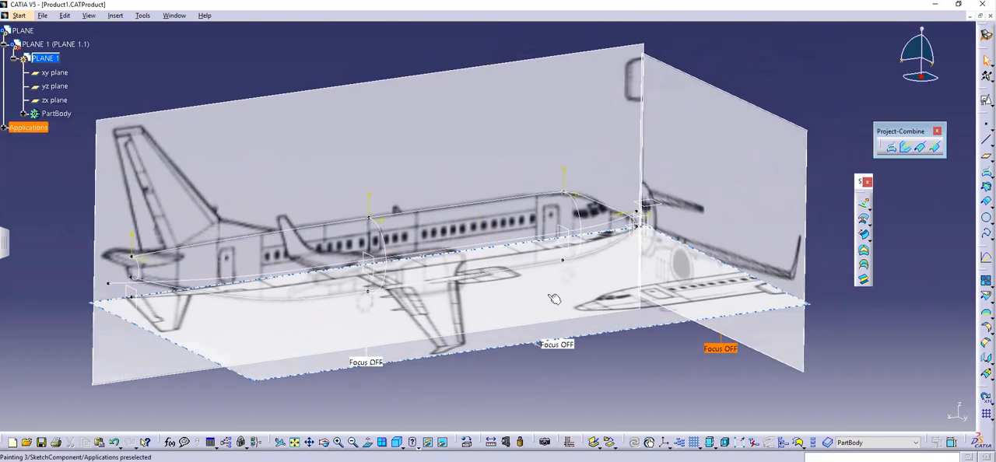
double_click(642, 214)
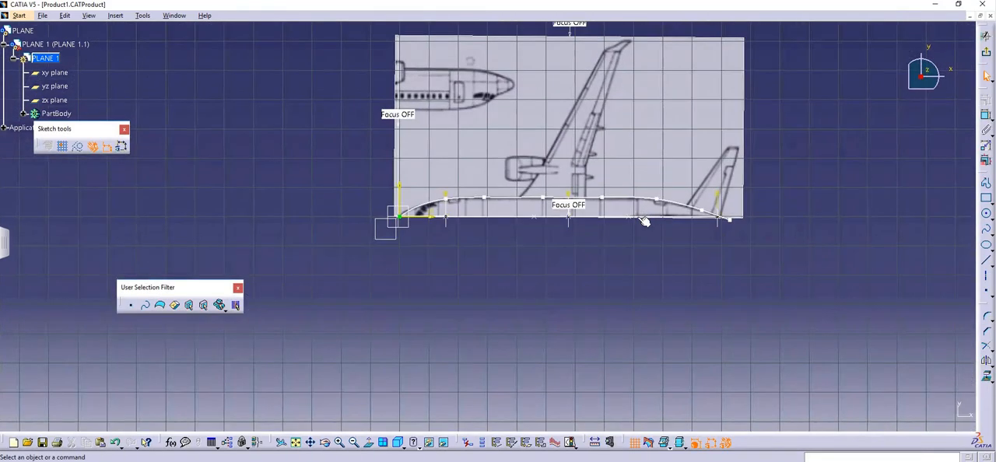
left_click(987, 76)
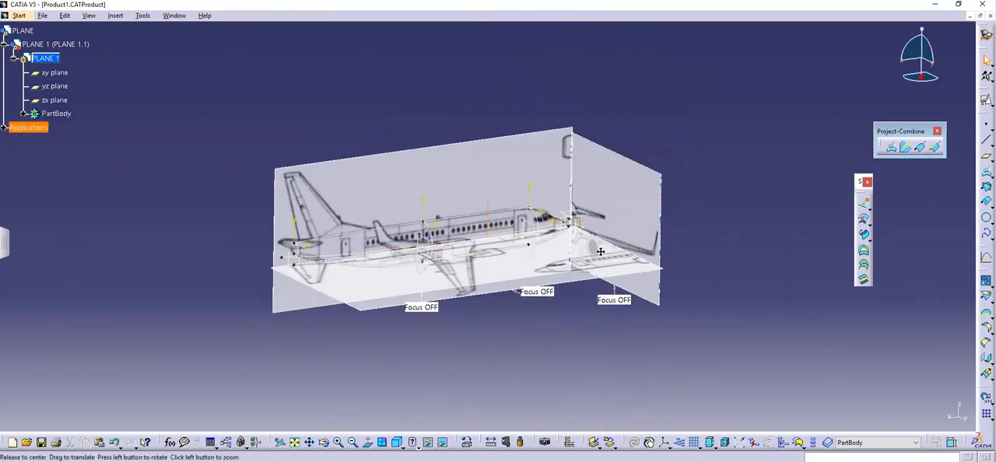
middle_click_drag(598, 222, 600, 211, "ctrl")
middle_click(650, 244)
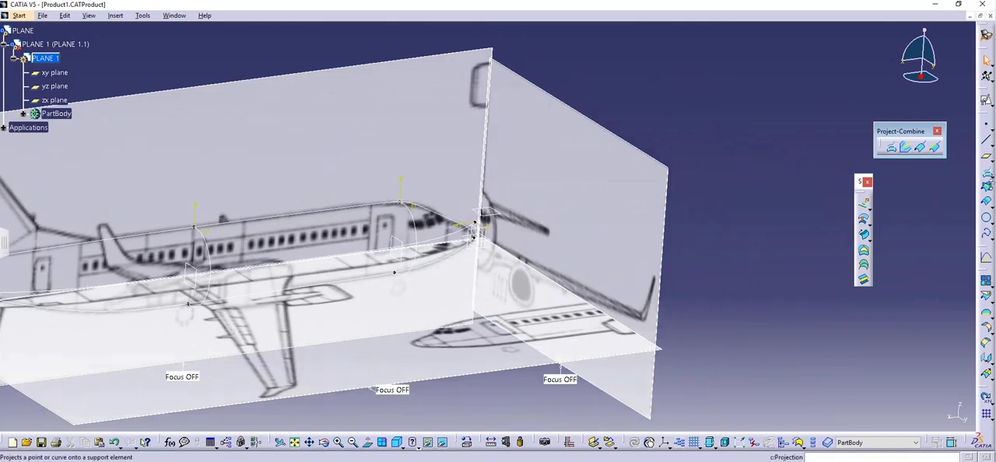
Create an intersection between Plane.4 and the side-profile curve Join.2 near the nose
left_click(987, 187)
left_click(479, 205)
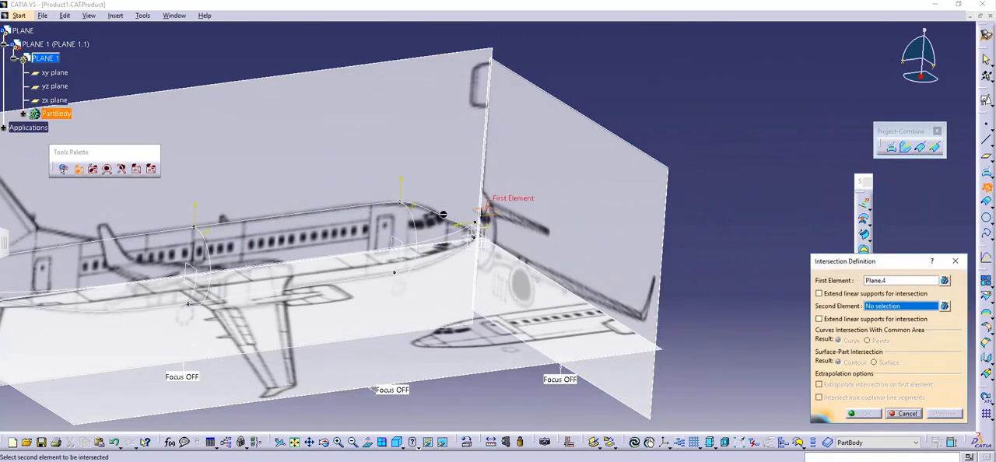
left_click(438, 214)
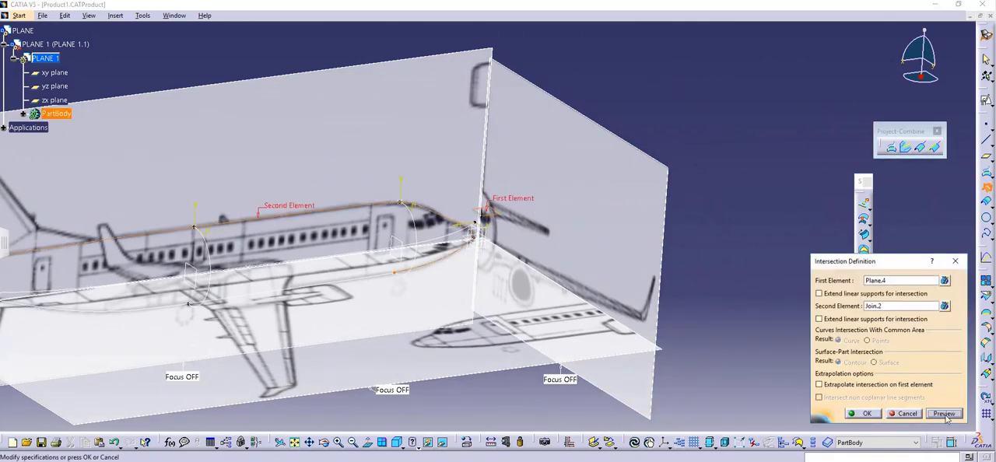
left_click(866, 414)
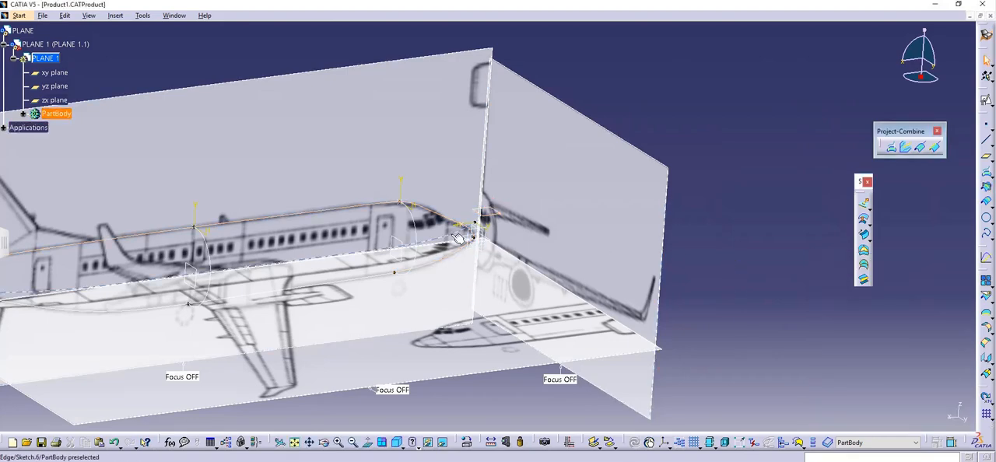
left_click(986, 171)
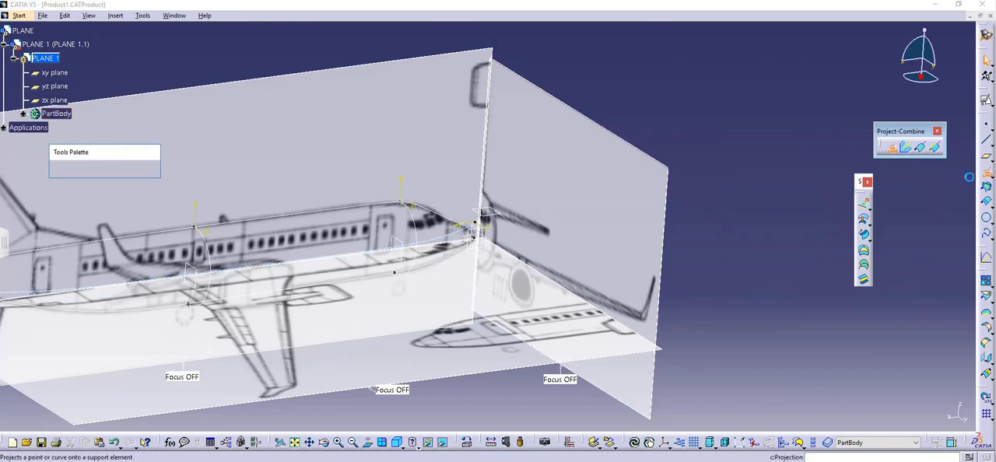
left_click(447, 239)
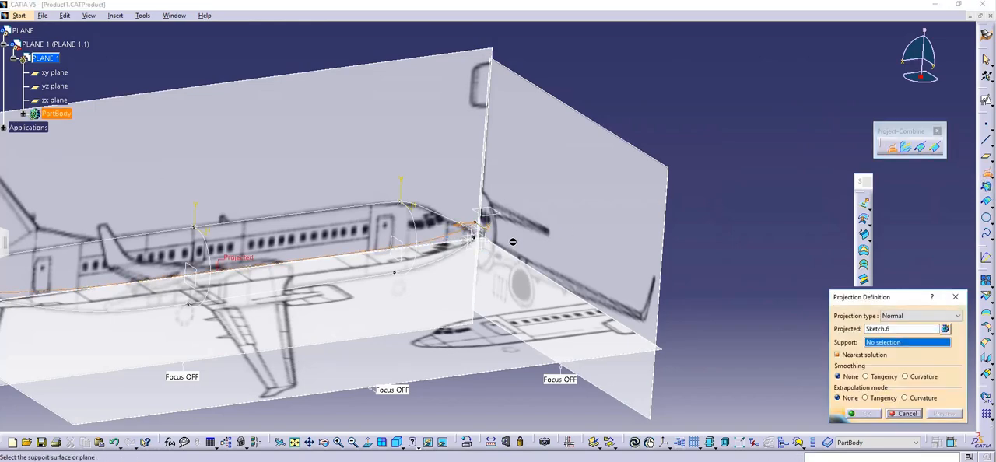
mouse_move(505, 235)
middle_mouse_down()
mouse_move(512, 177)
mouse_move(430, 229)
middle_mouse_up()
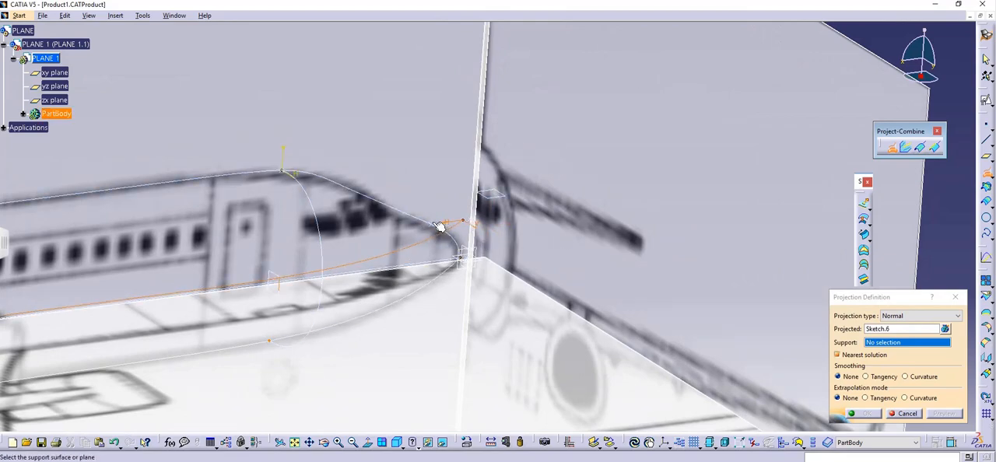
left_click(501, 198)
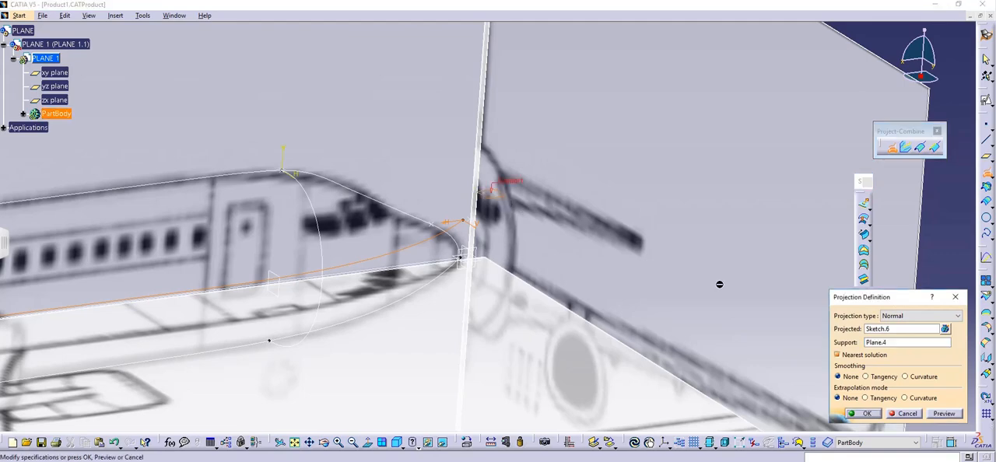
left_click(945, 415)
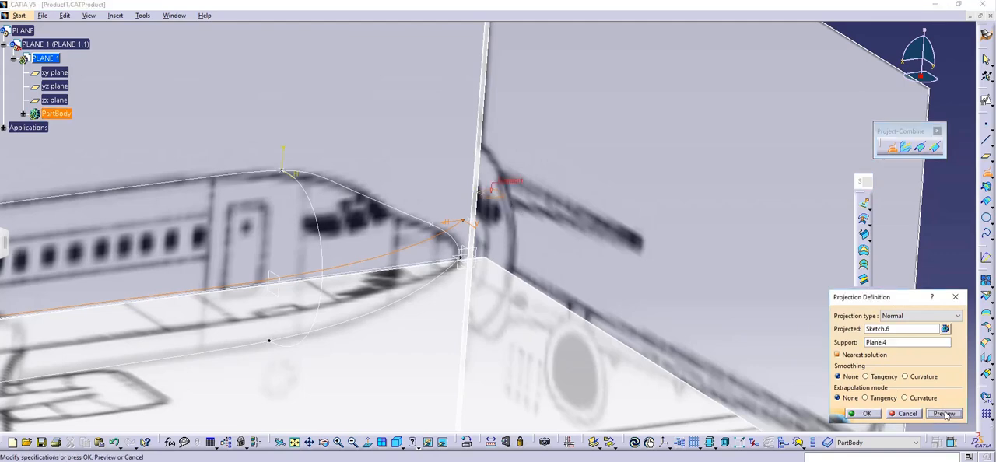
left_click(956, 297)
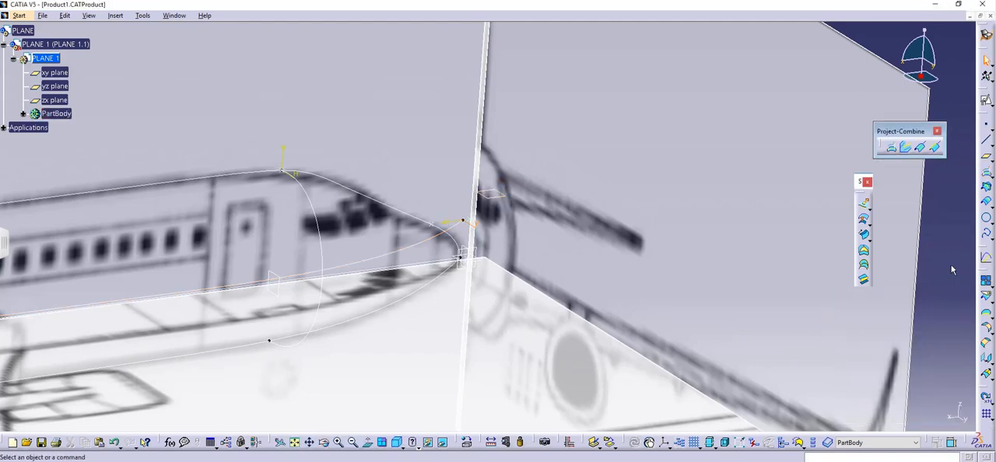
Delete the top-view spline sketch and create a positioned sketch on Plane.4 with a Projection point origin at Intersect.8
left_click(432, 241)
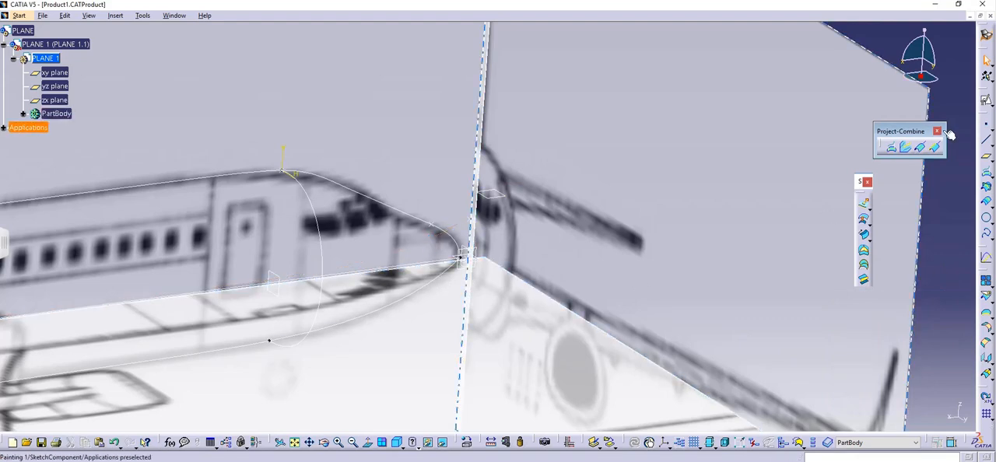
left_click(987, 98)
left_click(504, 202)
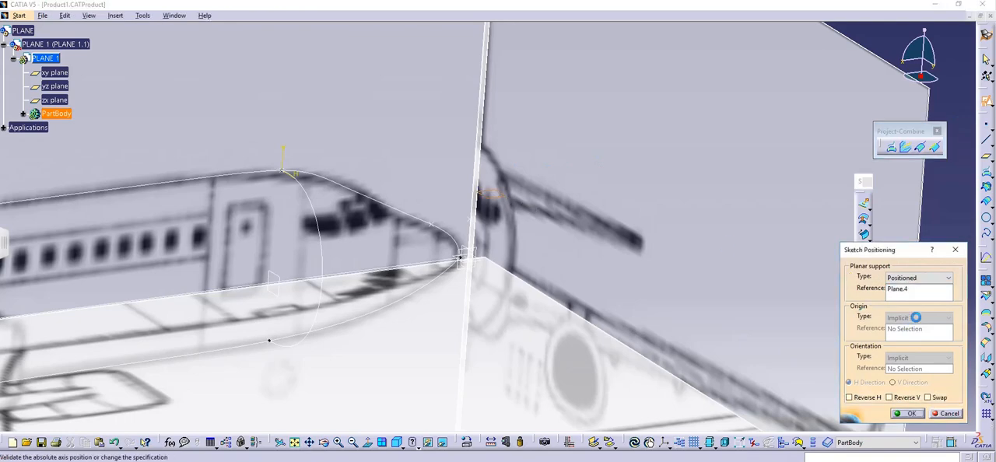
left_click(948, 318)
left_click(911, 337)
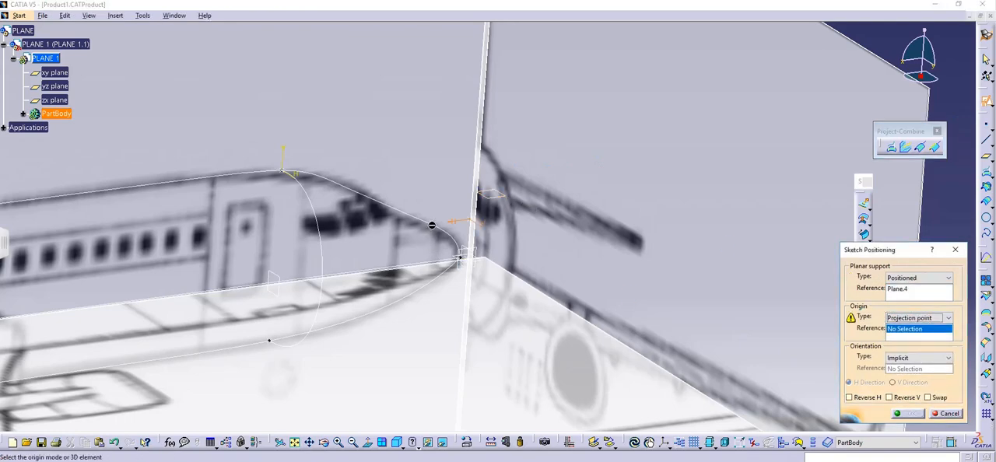
left_click(436, 224)
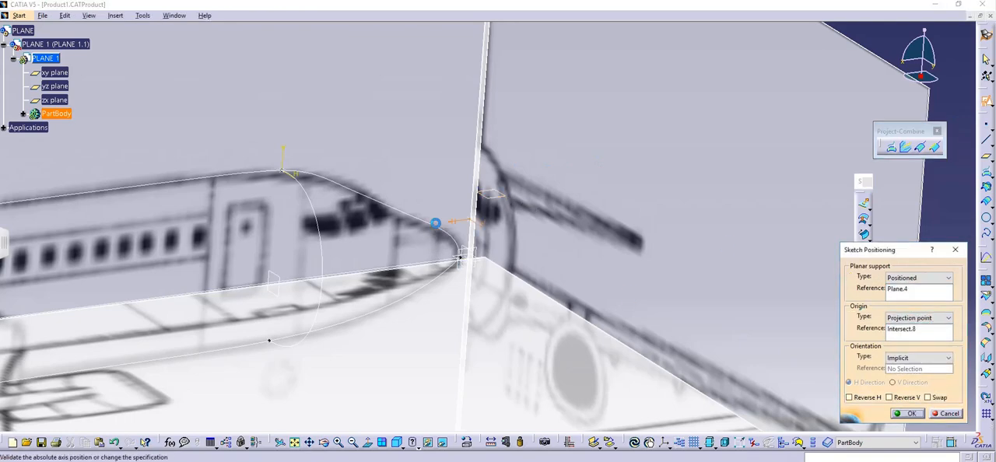
left_click(909, 414)
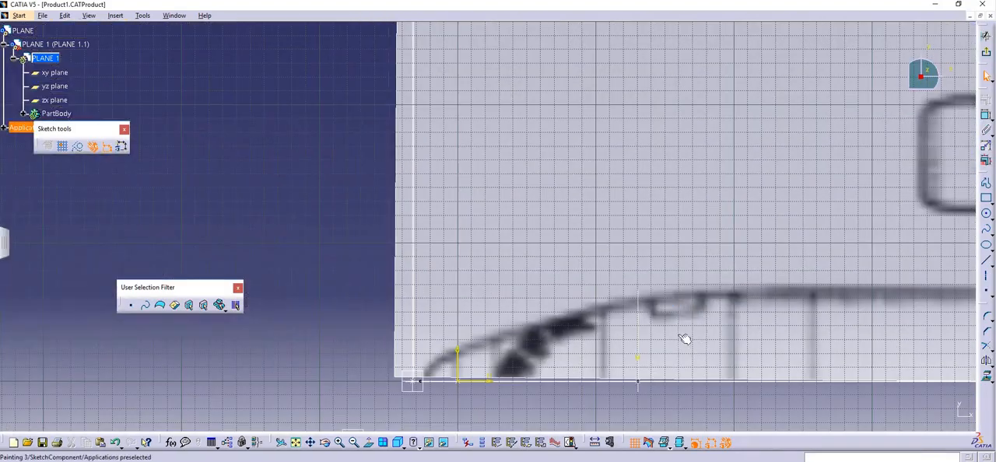
Set the view normal to the sketch plane and move the User Selection Filter toolbar clear of the fuselage nose
mouse_move(678, 336)
middle_mouse_down()
mouse_move(509, 273)
mouse_move(506, 306)
mouse_move(482, 335)
middle_mouse_up()
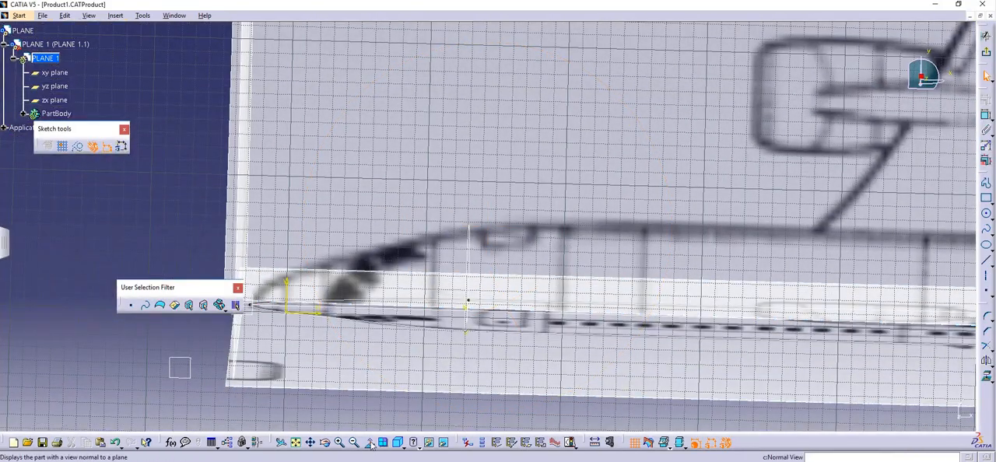
left_click(370, 443)
left_click_drag(178, 287, 112, 226)
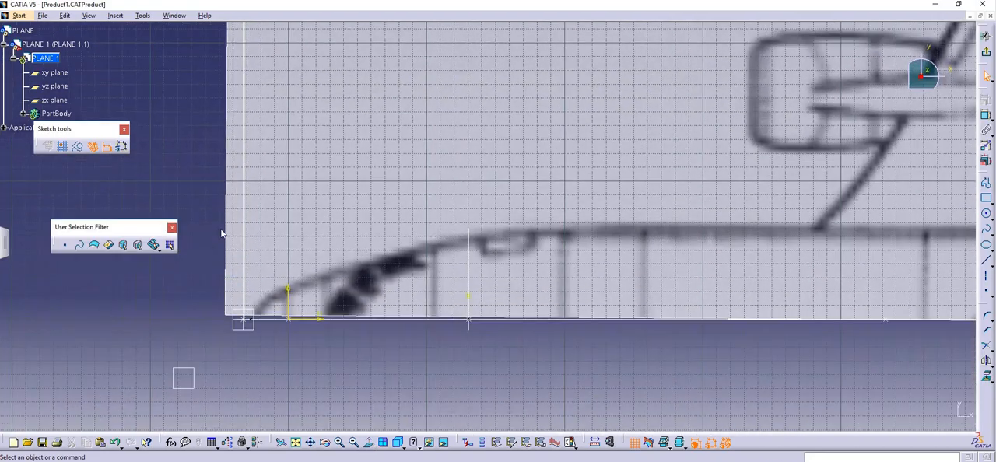
mouse_move(491, 383)
middle_mouse_down()
mouse_move(621, 342)
mouse_move(623, 335)
mouse_move(593, 338)
mouse_move(597, 350)
mouse_move(636, 327)
middle_mouse_up()
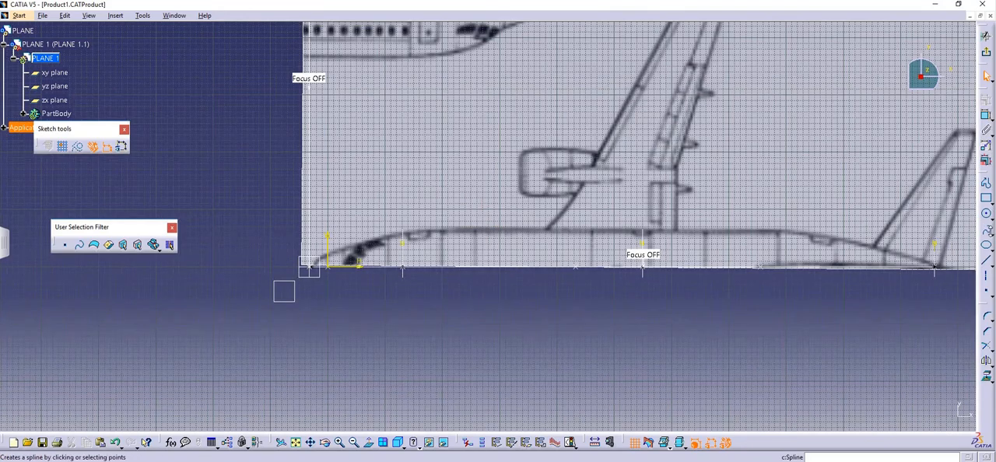
Trace the top-view fuselage edge with a spline from the sketch origin past the tail to about H 1145, V -24 mm
left_click(987, 231)
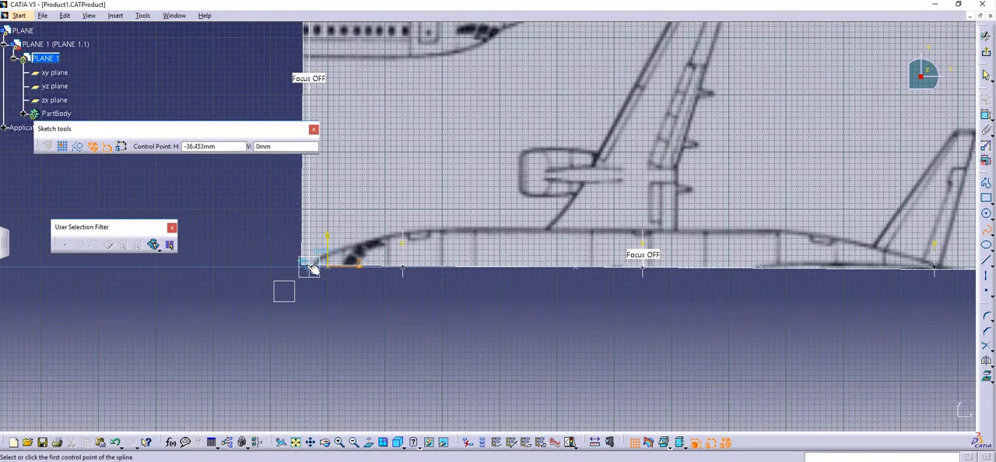
left_click(331, 265)
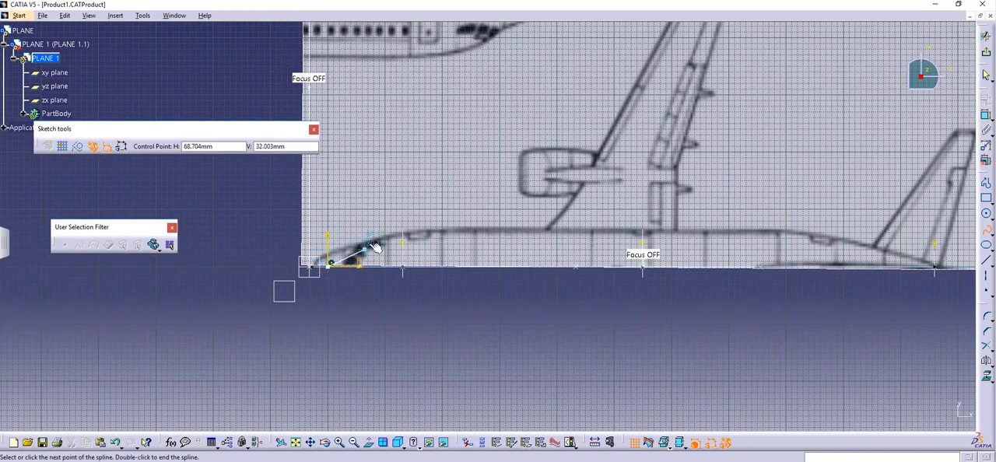
left_click(404, 233)
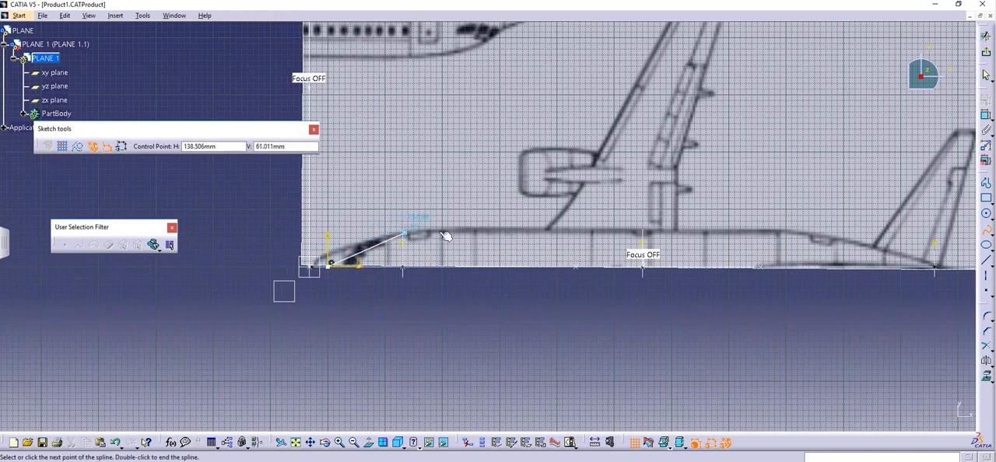
left_click(586, 233)
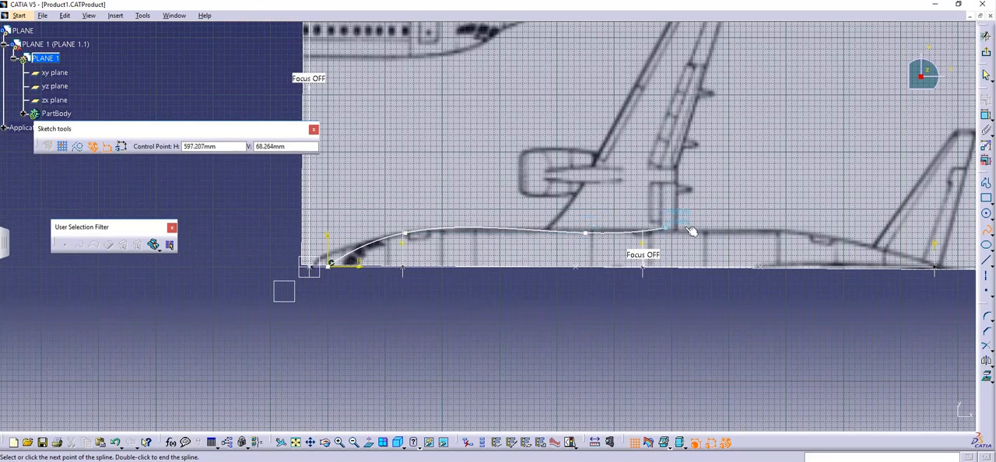
left_click(752, 231)
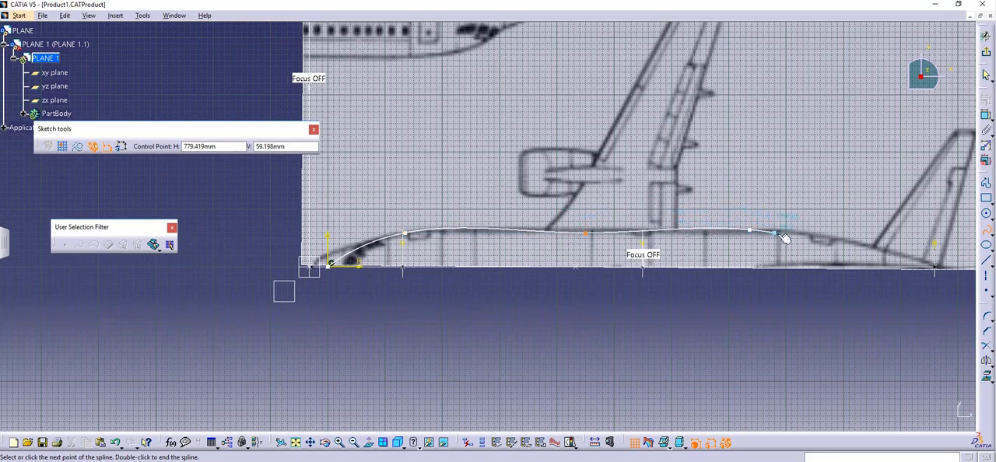
middle_click_drag(784, 238, 646, 230)
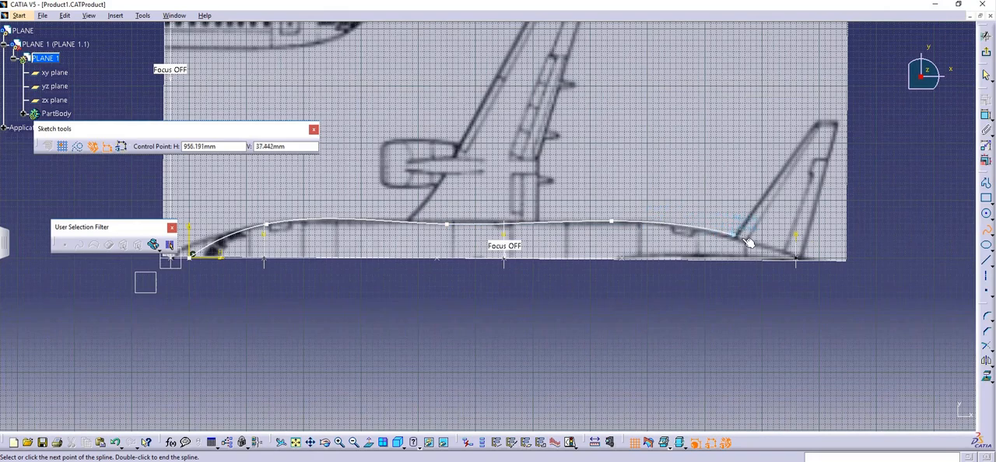
left_click(745, 240)
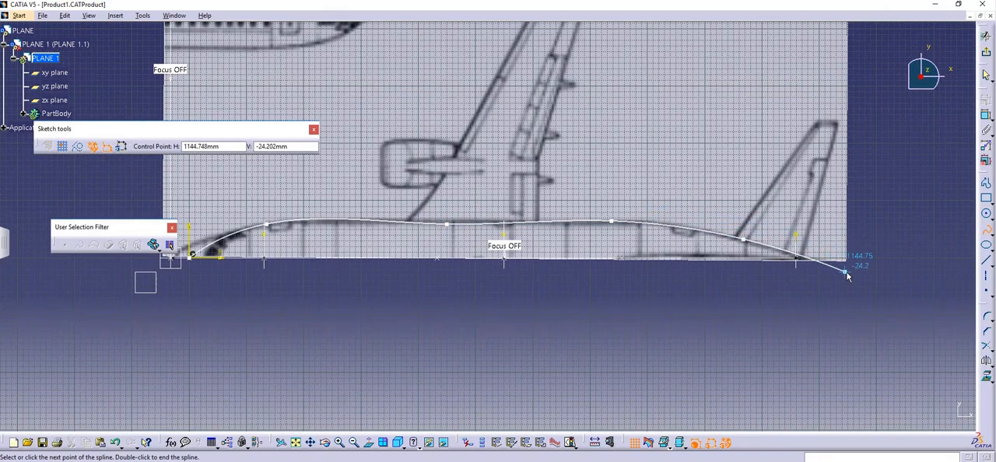
double_click(847, 272)
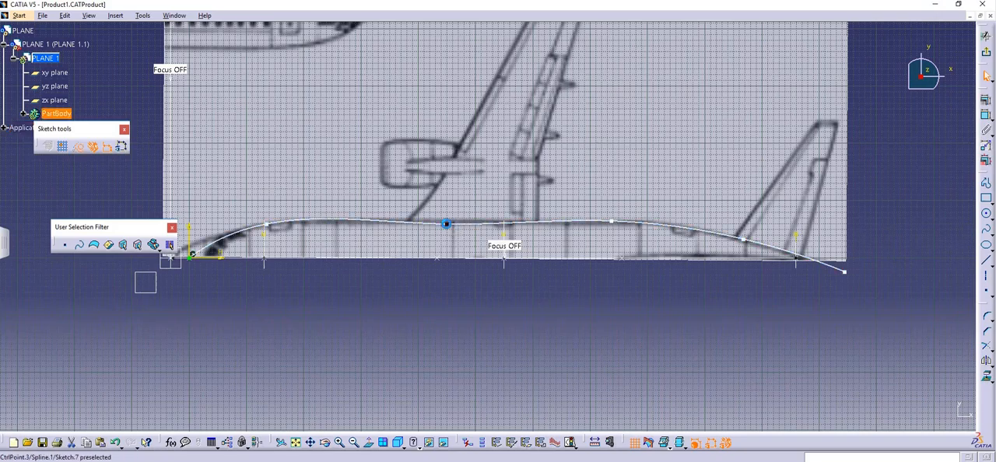
Adjust the spline's control points behind the nose, at mid-fuselage and ahead of the tail to follow the top-view outline
left_click_drag(445, 225, 444, 223)
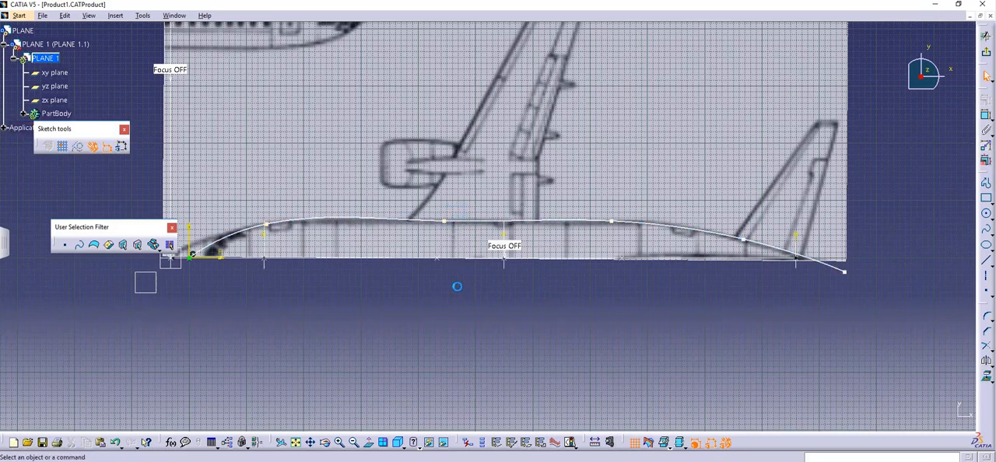
left_click_drag(259, 231, 269, 230)
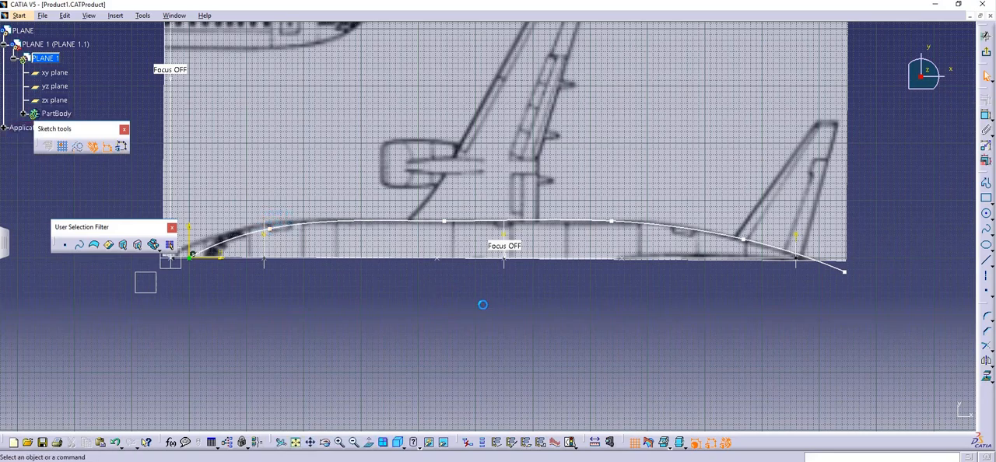
left_click_drag(612, 222, 624, 223)
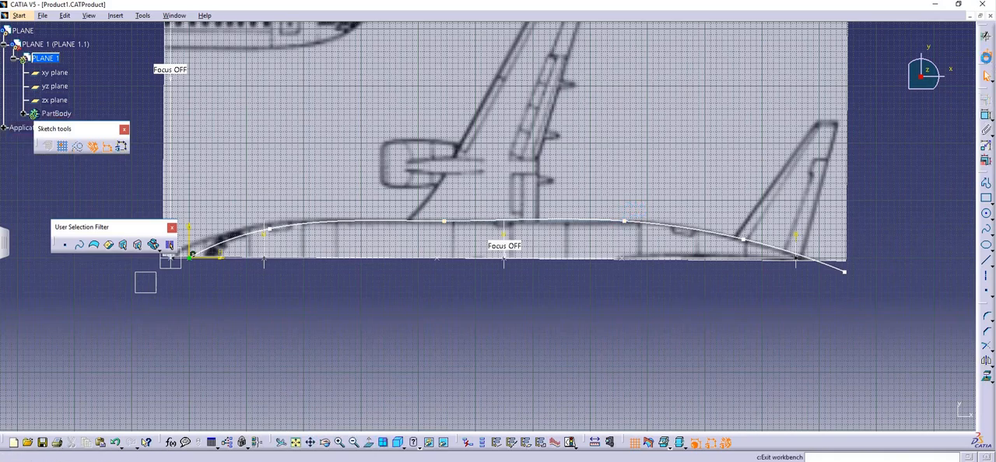
Finish the top-view spline sketch and return to the 3D model
left_click(987, 36)
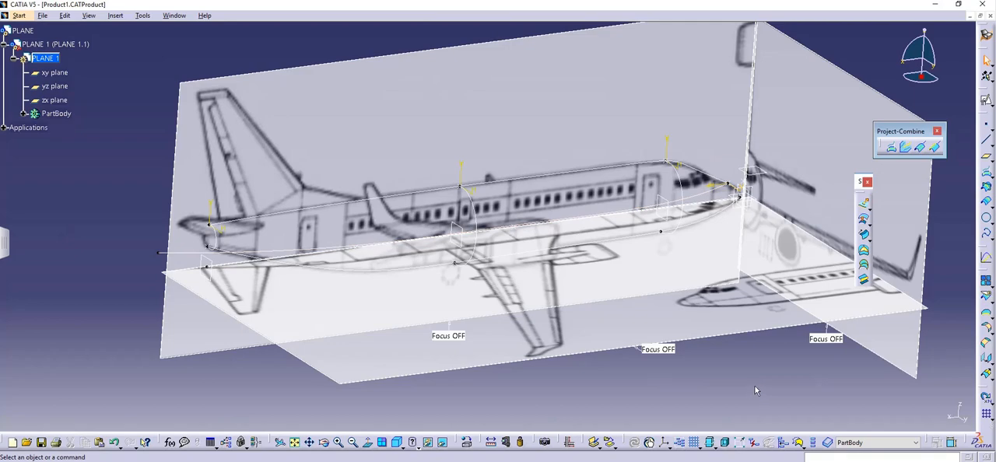
Review the Swept Surface profile types and their subtypes, from explicit with two guide curves through line and circle to conic
left_click(863, 235)
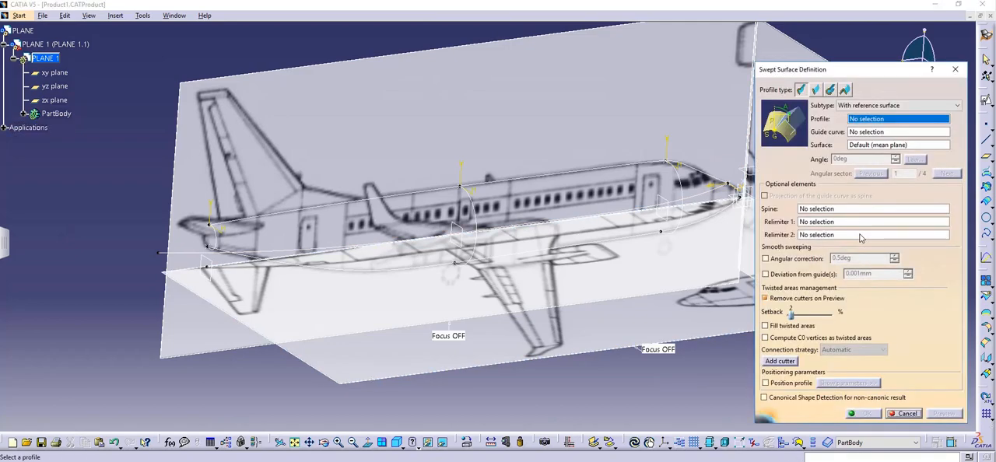
left_click(856, 106)
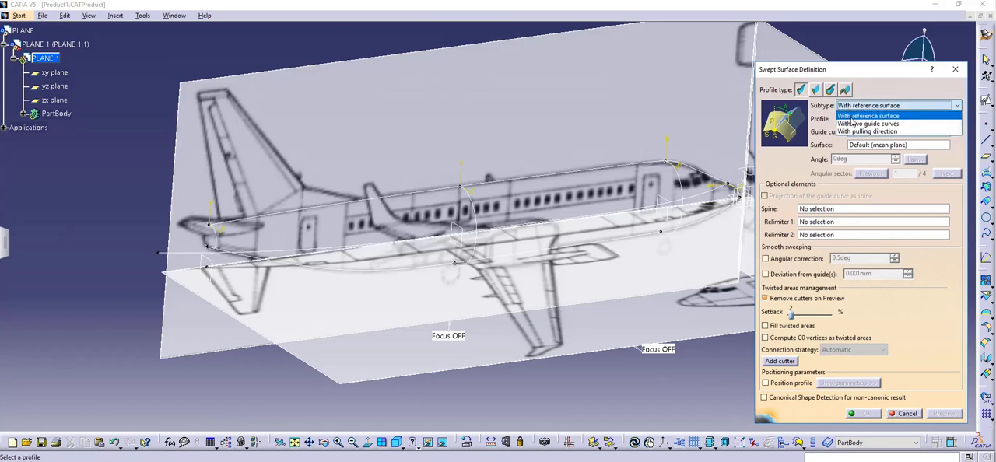
left_click(887, 123)
middle_click_drag(659, 283, 554, 299)
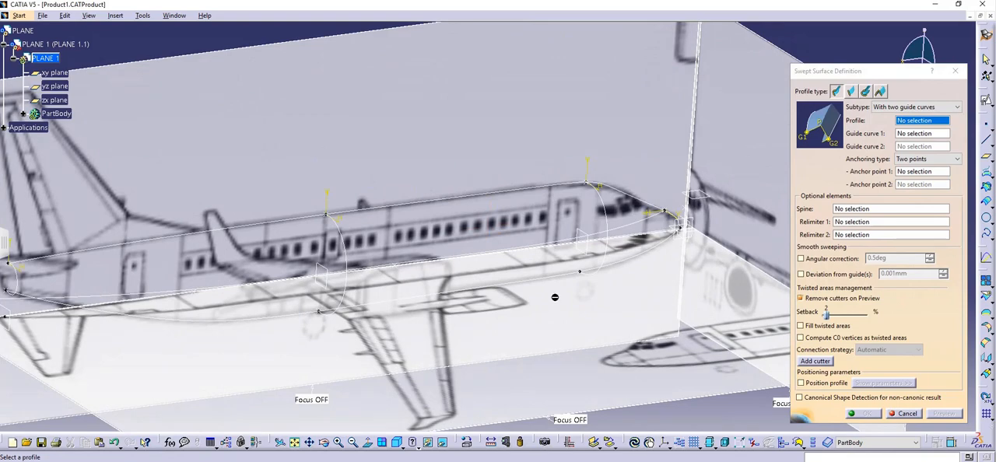
left_click(840, 95)
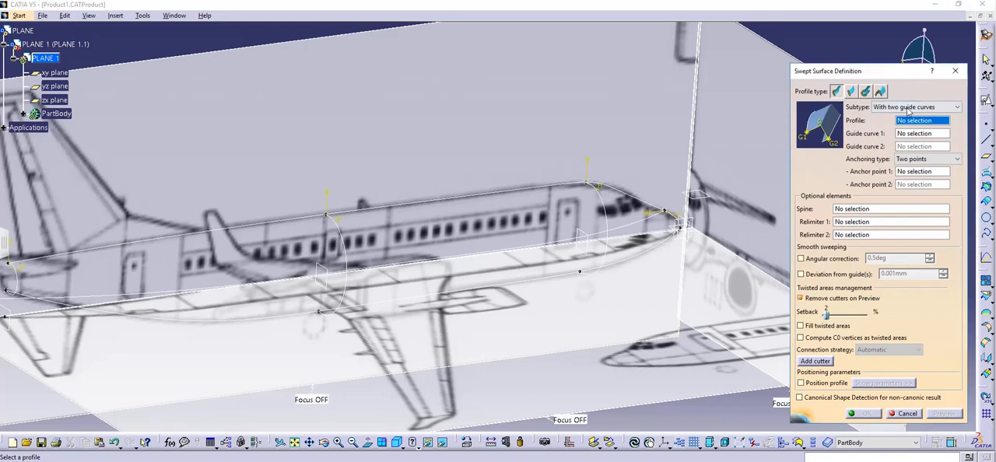
left_click(907, 109)
left_click(900, 108)
left_click(851, 92)
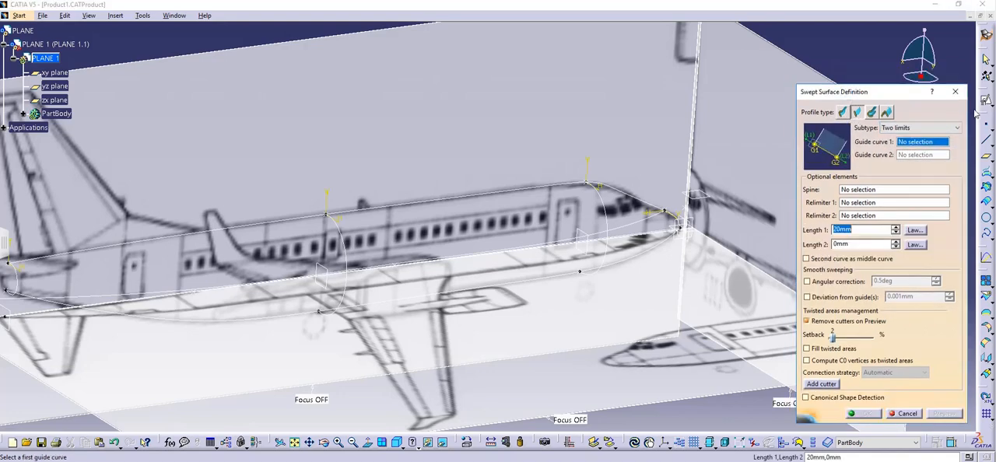
left_click(918, 128)
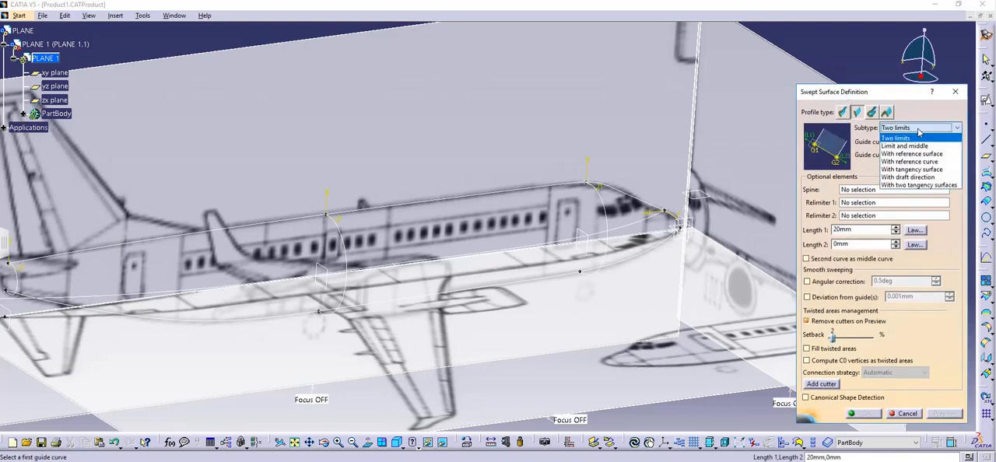
left_click(916, 184)
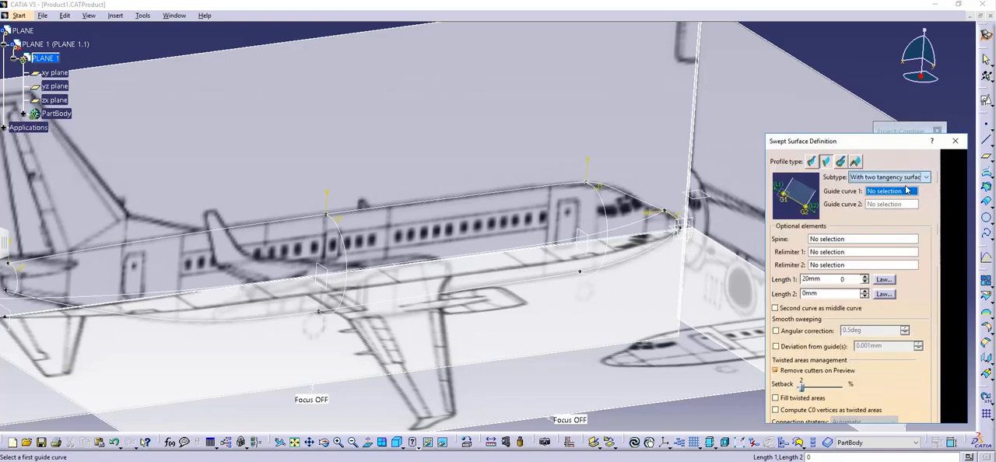
left_click(840, 161)
left_click(906, 168)
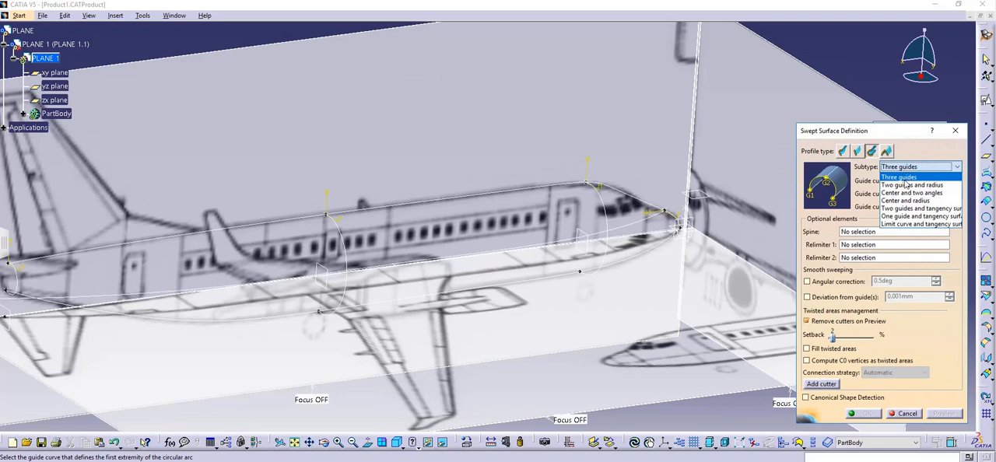
left_click(901, 208)
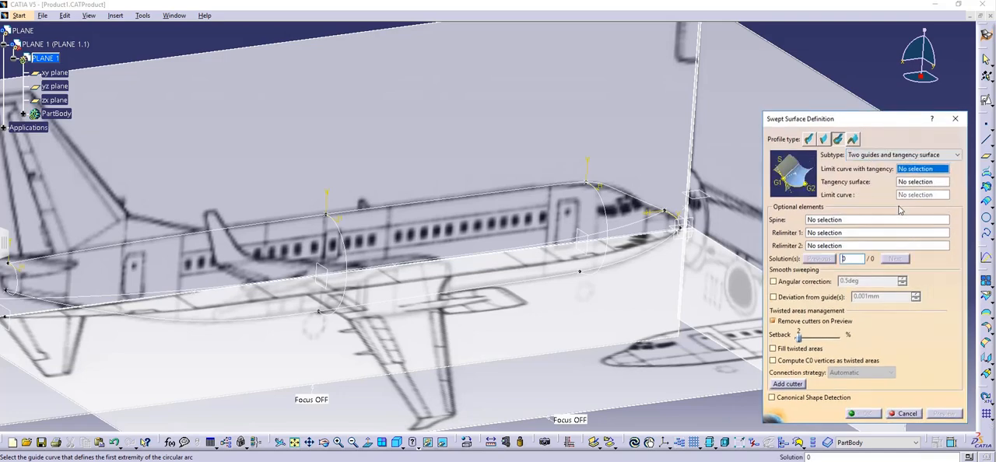
left_click(853, 138)
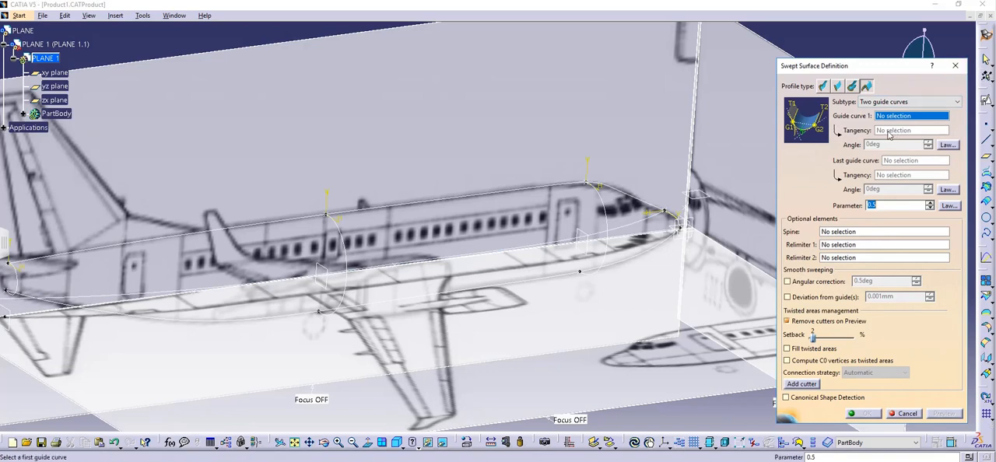
left_click(955, 66)
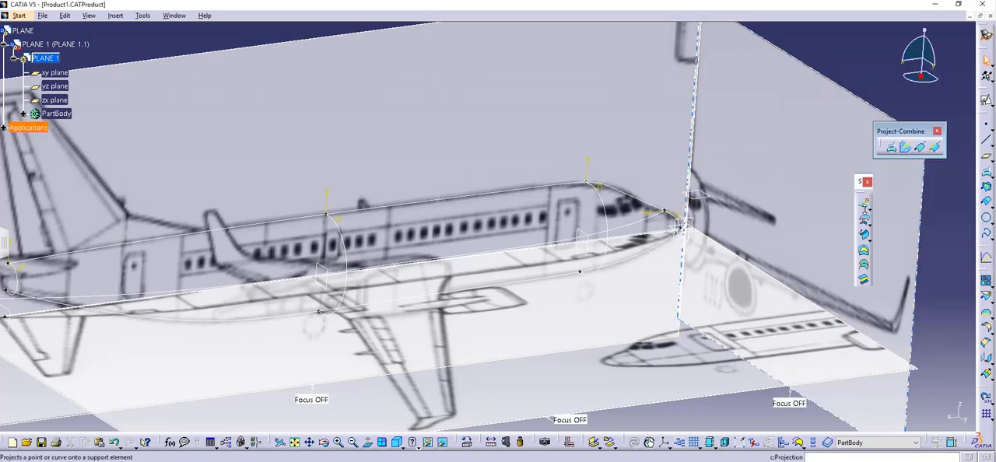
left_click(865, 207)
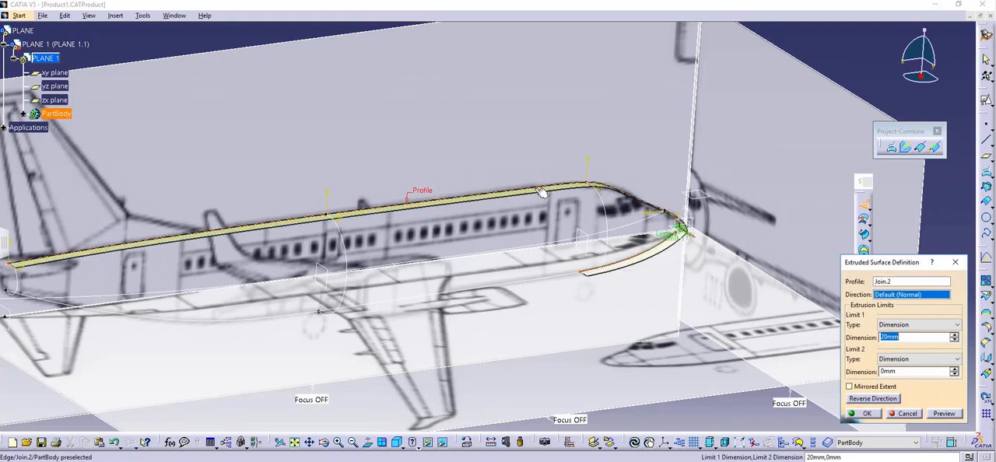
left_click(955, 261)
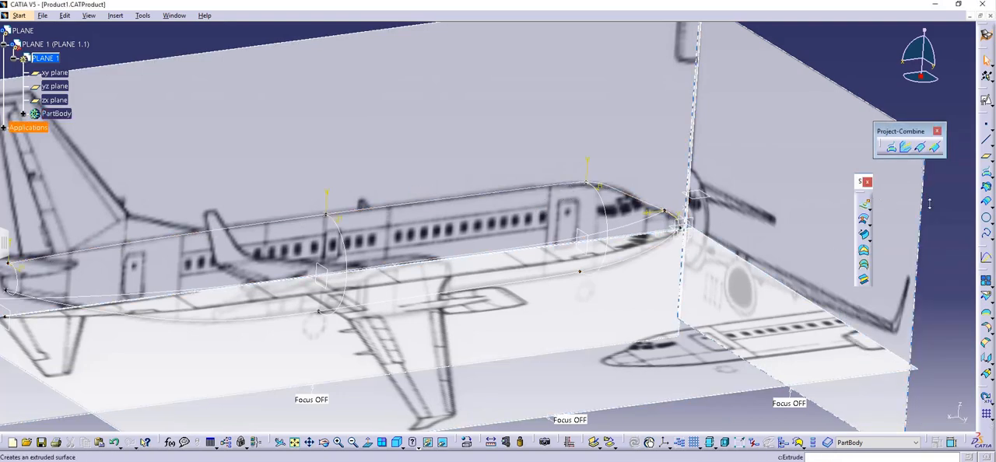
left_click(986, 294)
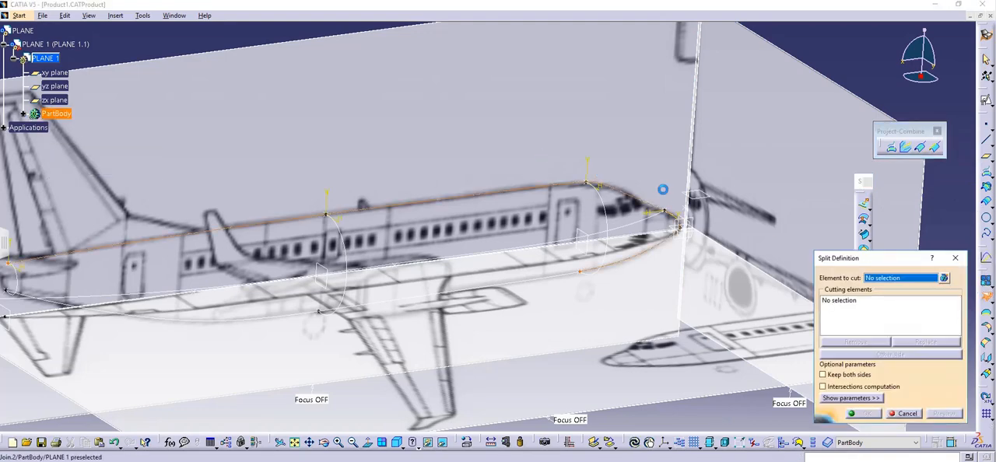
left_click(682, 223)
left_click(684, 226)
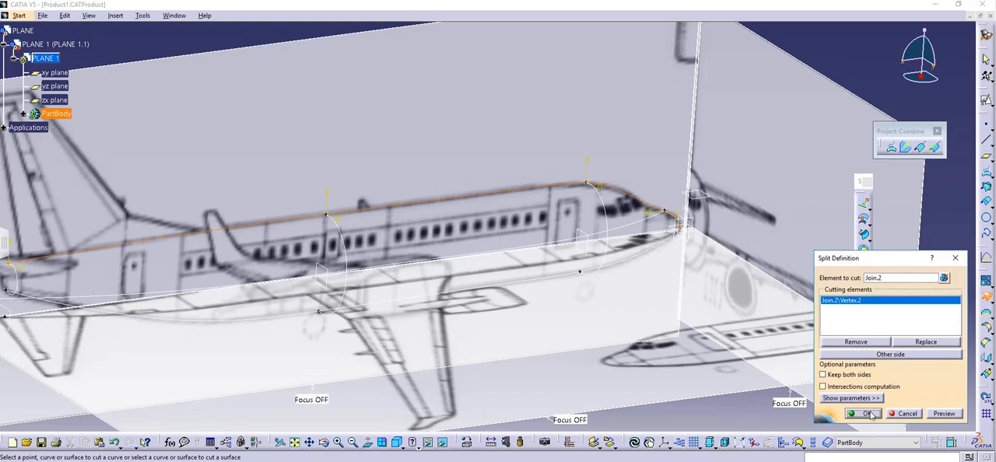
left_click(956, 259)
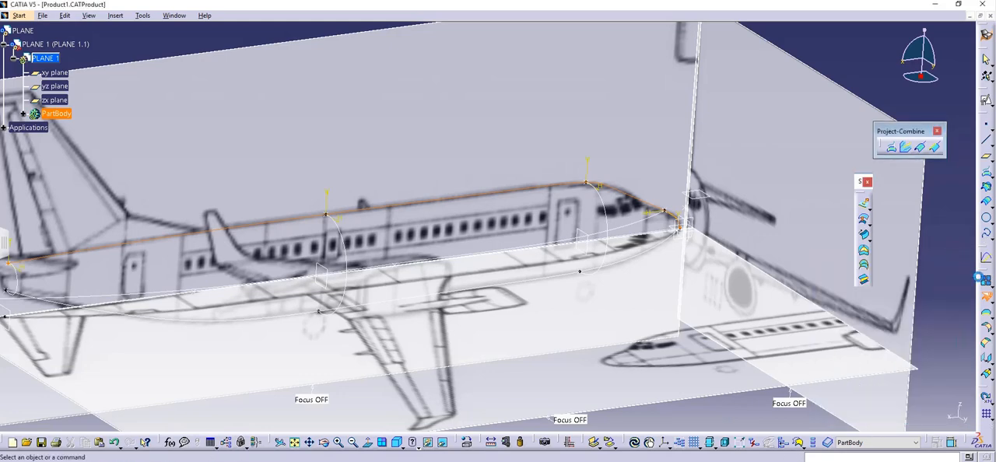
Split the side profile Join.2 at the nose point Intersect.8, keeping the upper fuselage curve
left_click(986, 298)
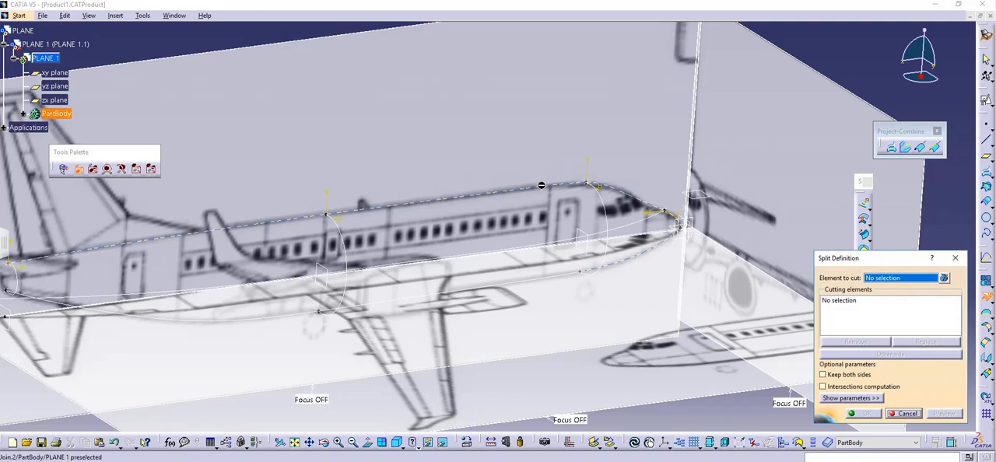
left_click(668, 214)
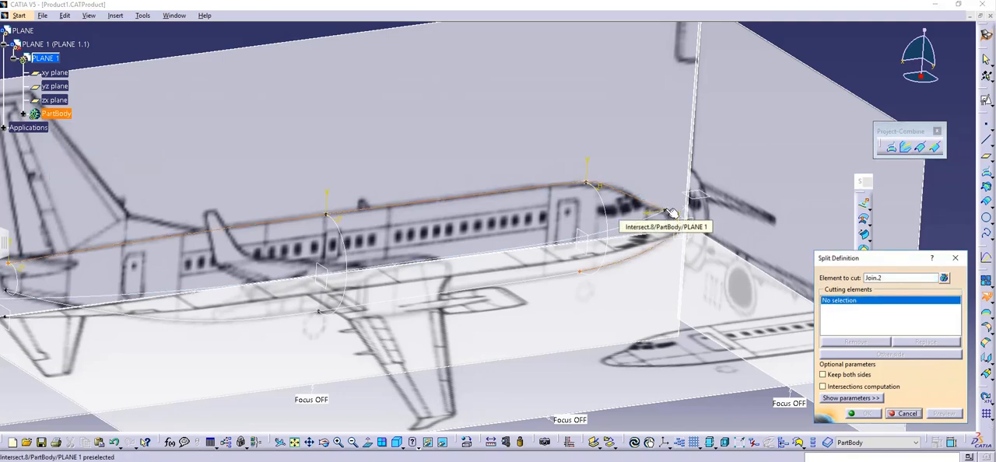
left_click(669, 215)
middle_click_drag(695, 231, 698, 253)
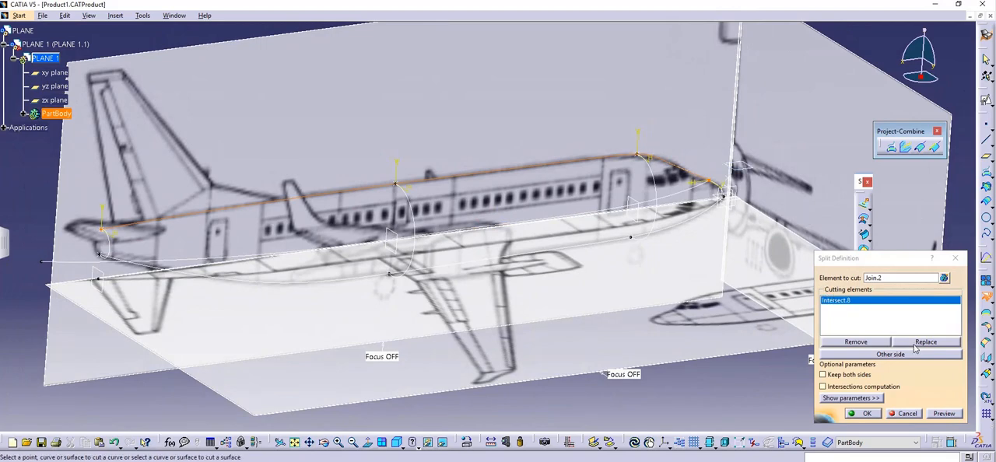
left_click(867, 414)
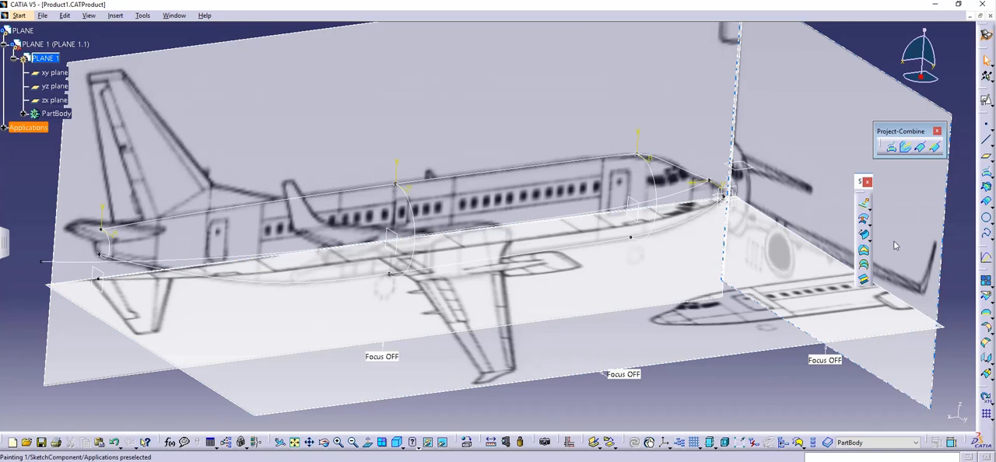
Extrude the split upper side profile 20 mm as a surface in the default normal direction
left_click(863, 203)
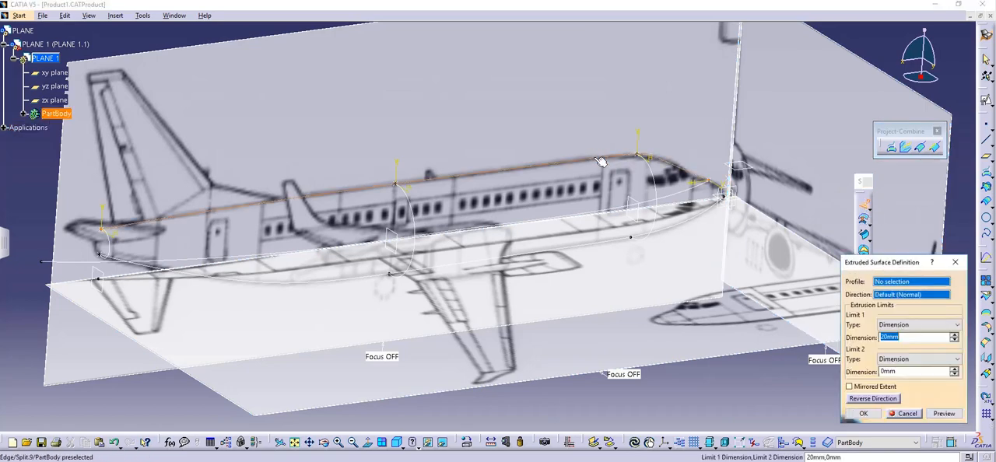
left_click(600, 161)
left_click(863, 413)
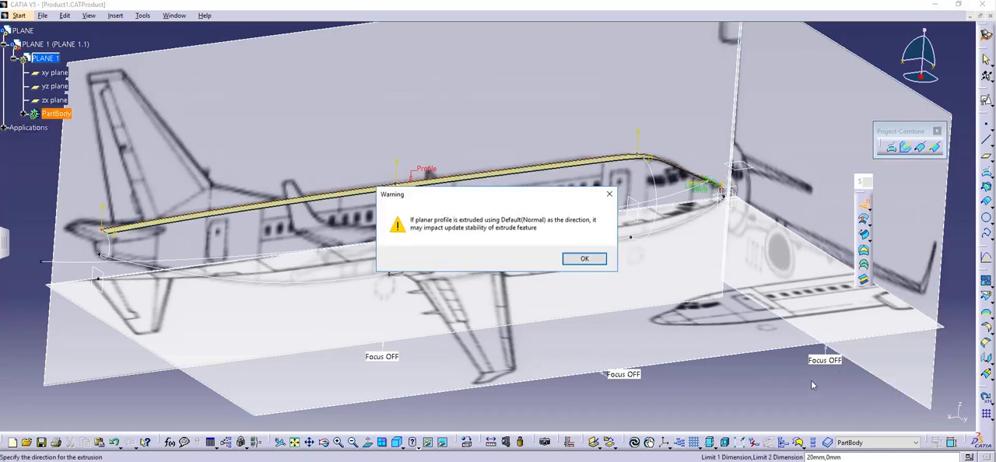
left_click(584, 257)
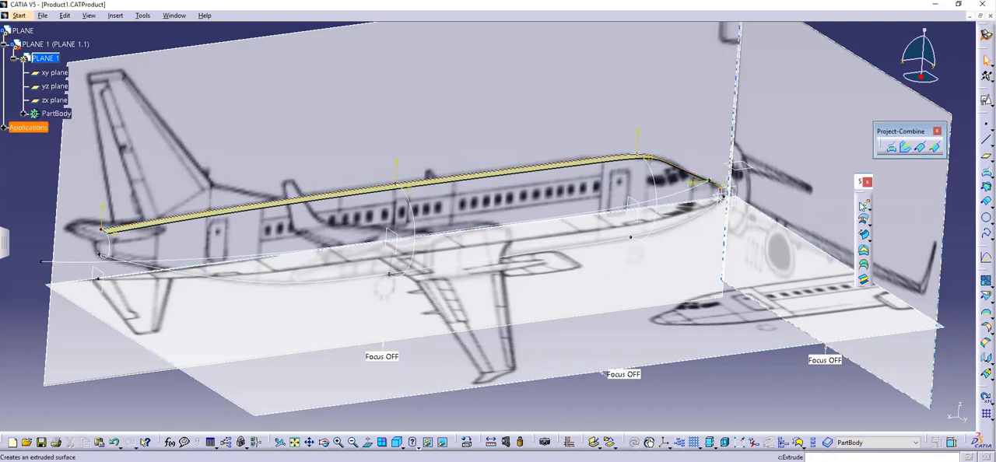
Extrude the top-view spline Sketch.7 20 mm as a surface along its sketch normal
left_click(863, 206)
left_click(691, 198)
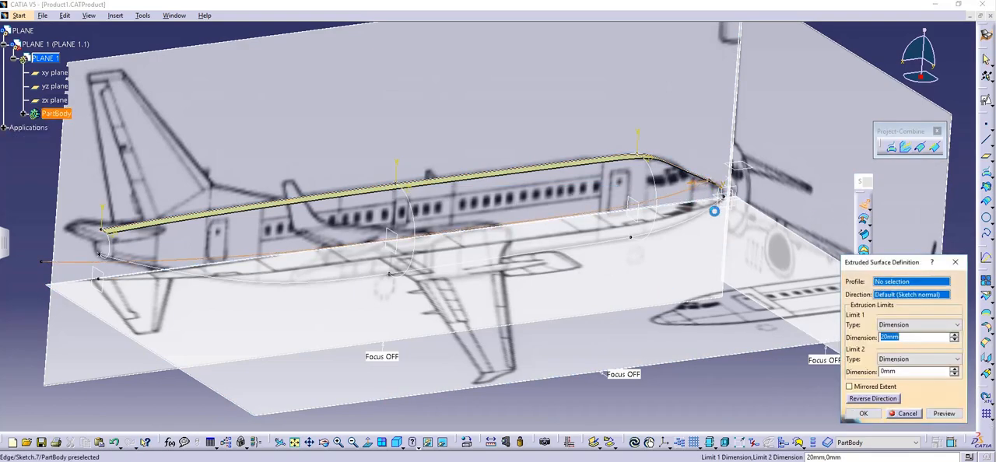
left_click(867, 413)
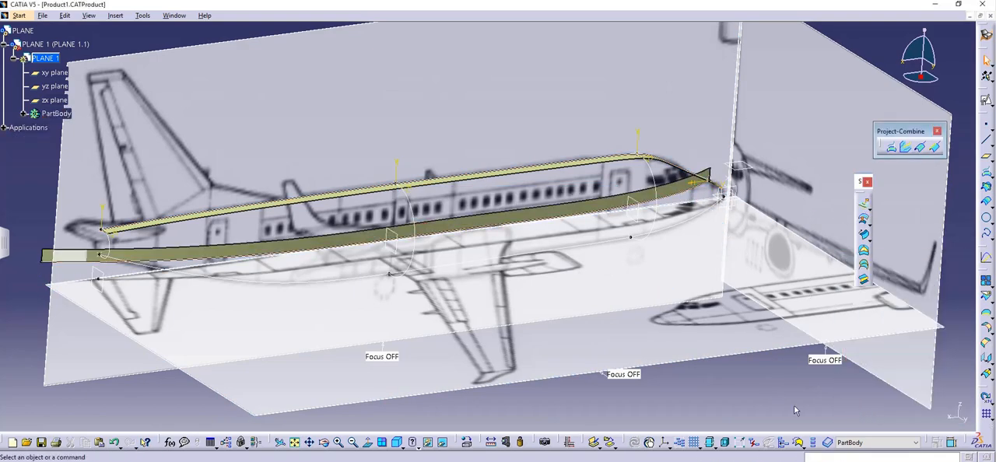
middle_click_drag(515, 239, 621, 278)
left_click(864, 234)
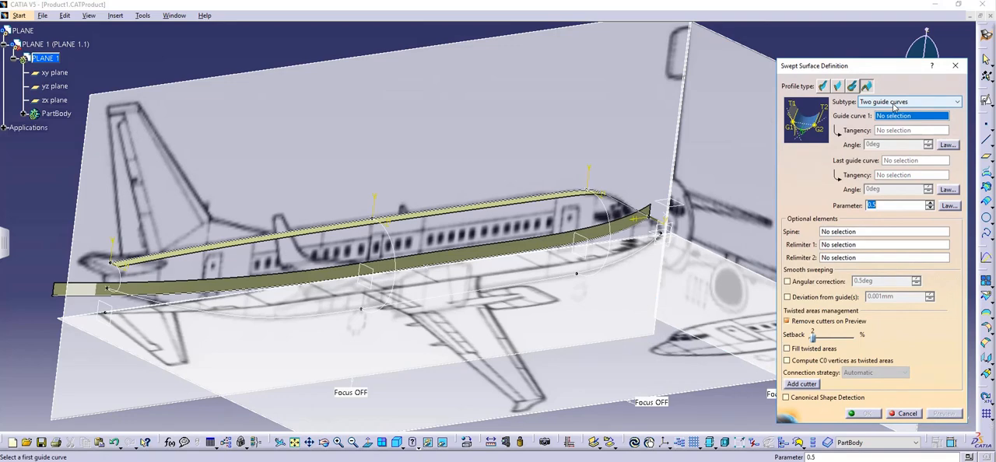
middle_click_drag(477, 221, 666, 214)
left_click(573, 195)
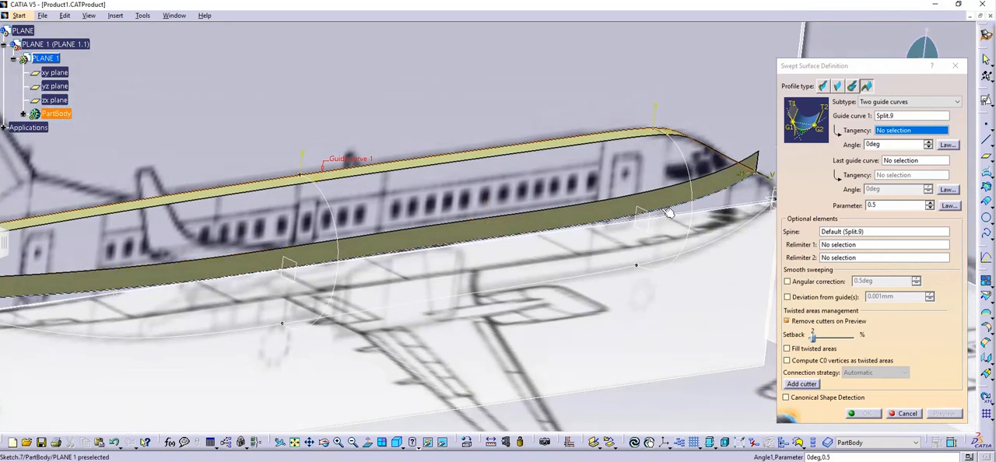
left_click(605, 226)
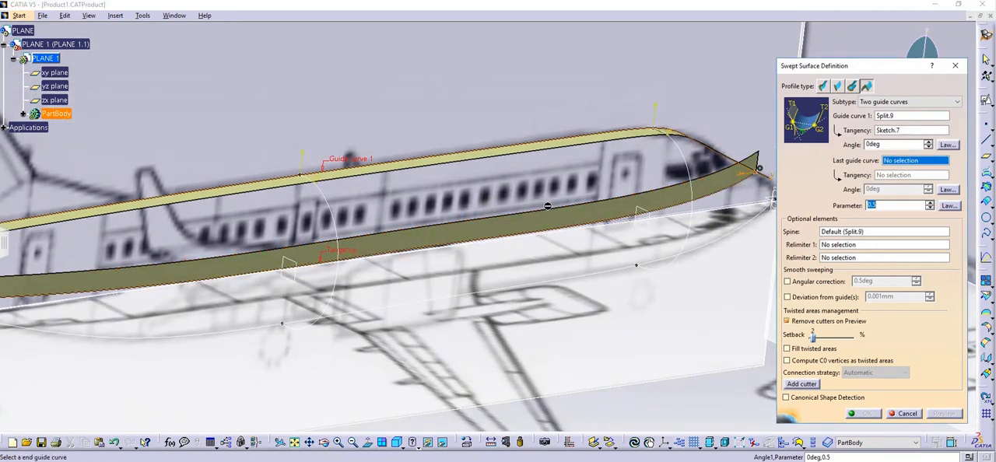
left_click(955, 65)
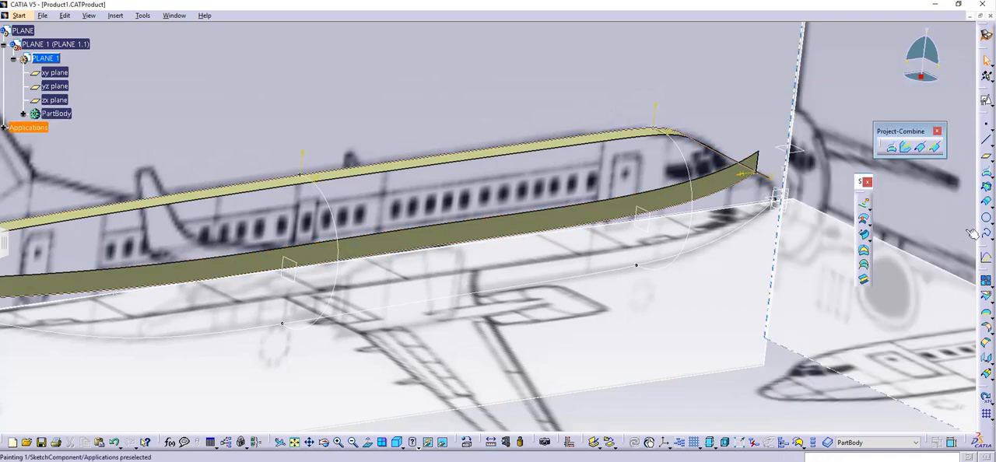
Set up a conic sweep with two guide curves, Split.9 tangent to Extrude.6 and Sketch.7 tangent to Extrude.7
left_click(864, 237)
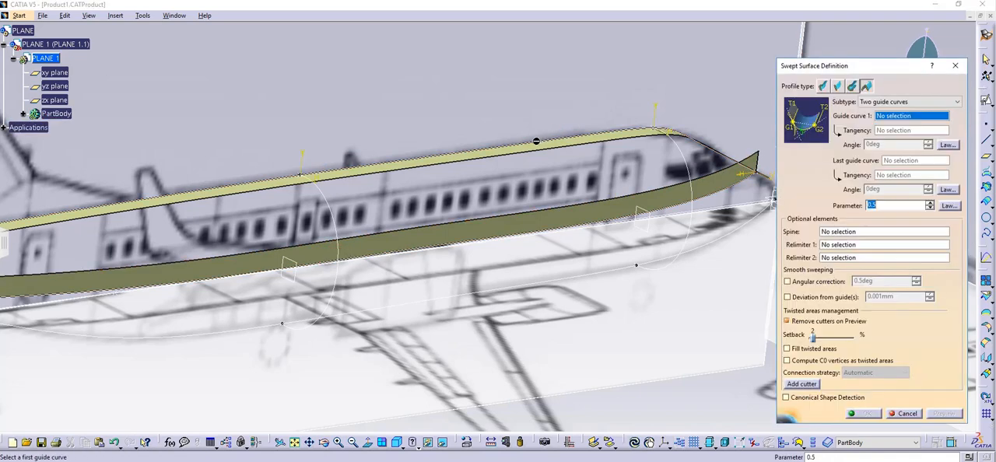
left_click(541, 145)
left_click(571, 148)
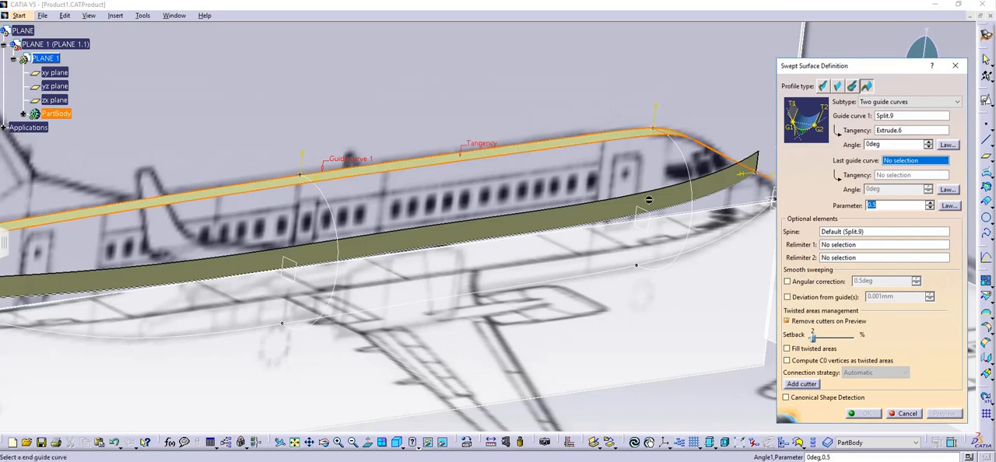
left_click(652, 209)
left_click(662, 196)
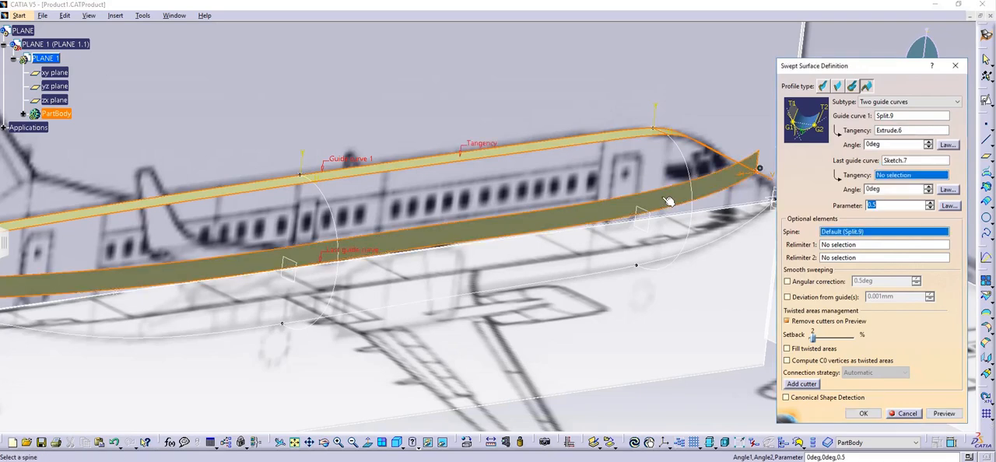
middle_click_drag(536, 213, 482, 206)
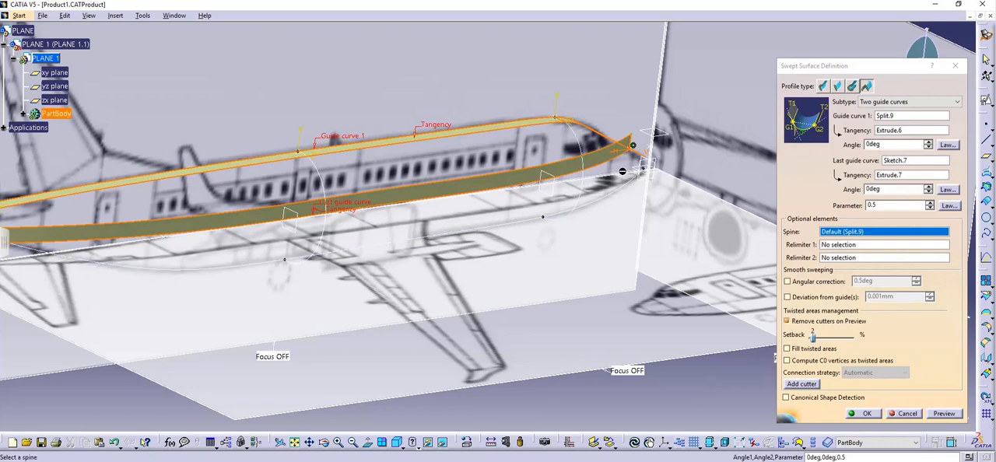
Use Line.3 as the spine, preview the conic sweep and create the upper fuselage surface
left_click(623, 172)
middle_click_drag(511, 207, 567, 191)
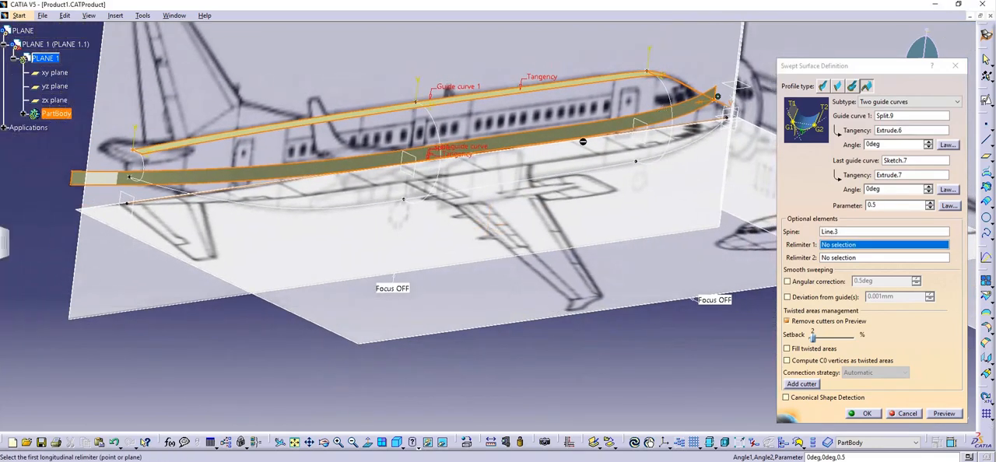
left_click(946, 414)
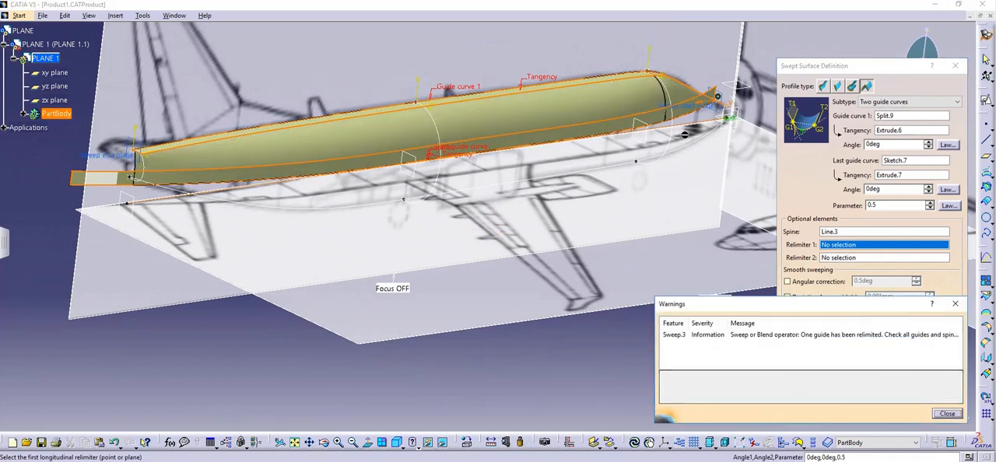
left_click(946, 414)
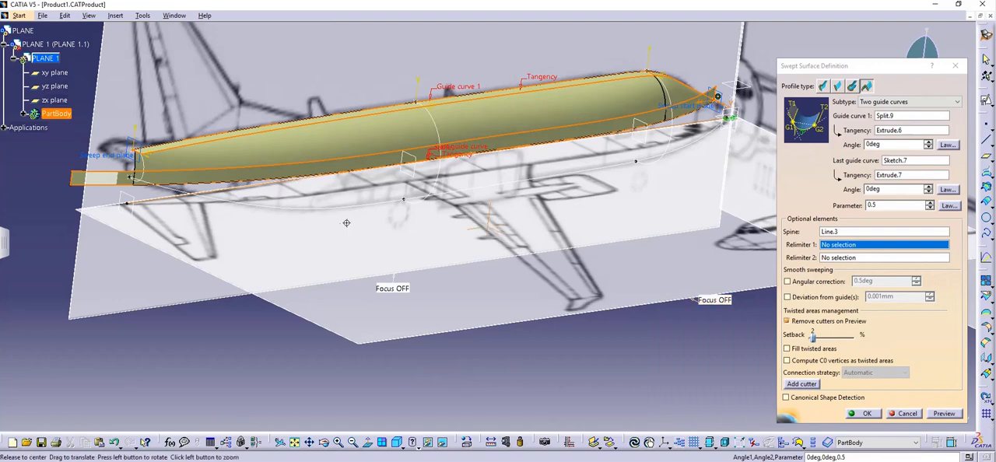
middle_click_drag(352, 227, 462, 230)
left_click(863, 414)
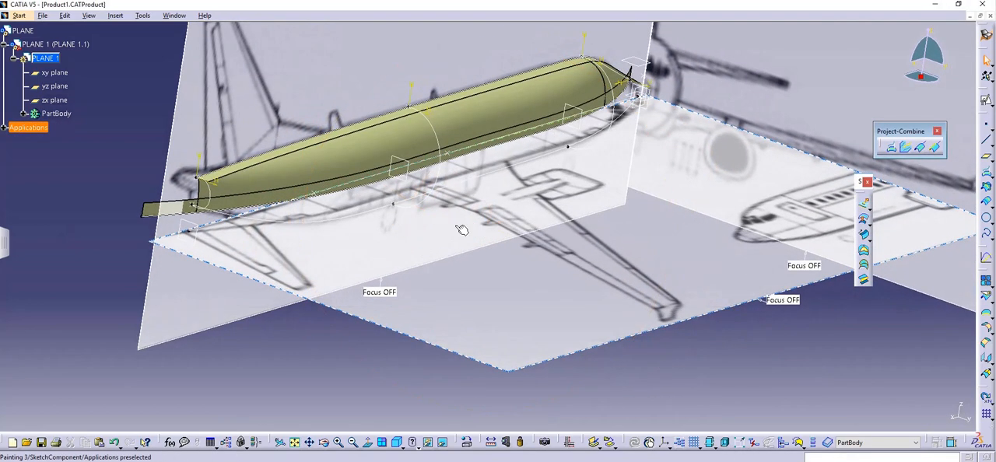
Hide the extruded top-view surface Extrude.7
middle_click_drag(543, 238, 508, 204)
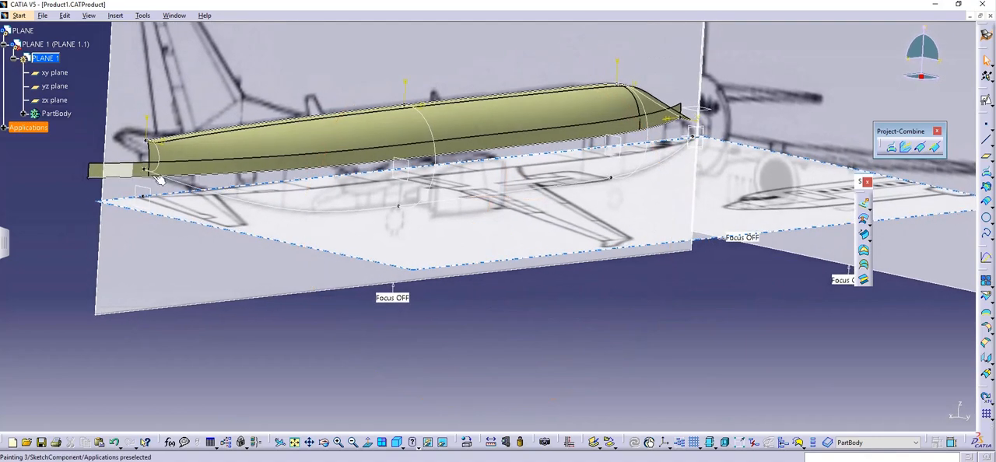
right_click(96, 171)
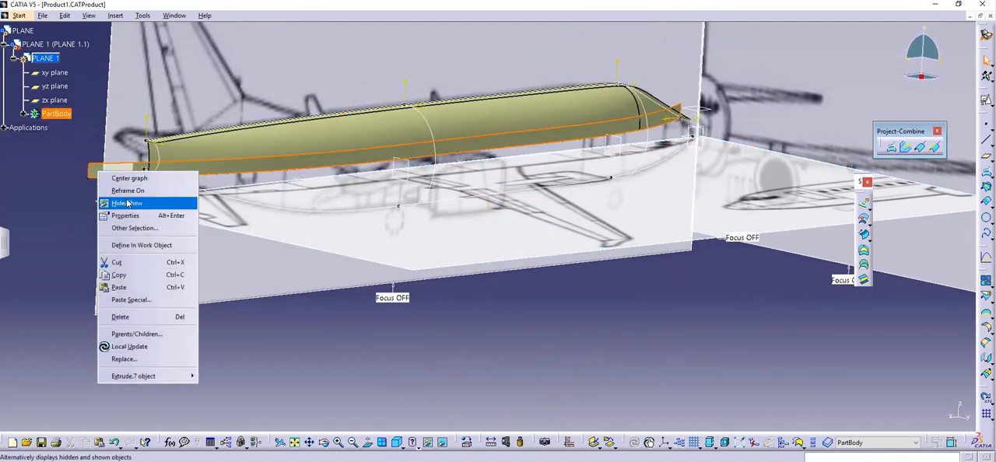
left_click(128, 203)
Inspect the swept upper fuselage surface from several sides and hide it
middle_click_drag(365, 201, 382, 212)
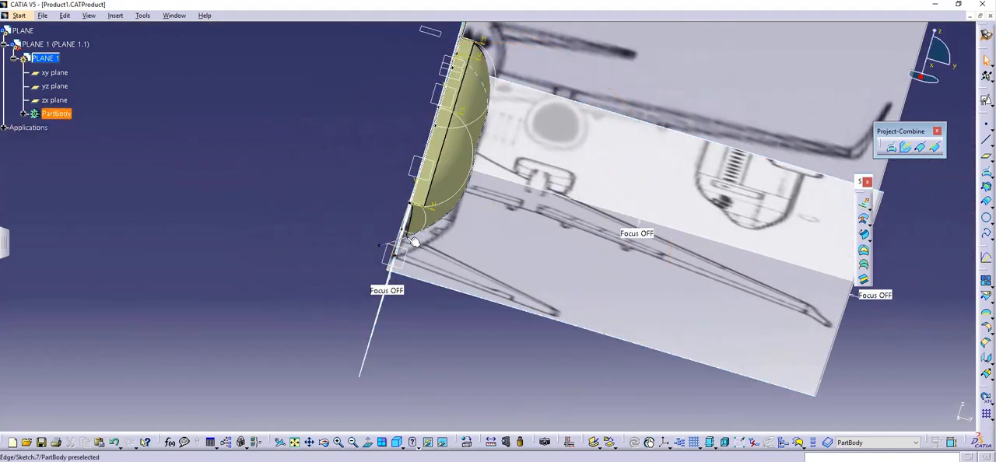
middle_click_drag(516, 225, 559, 211)
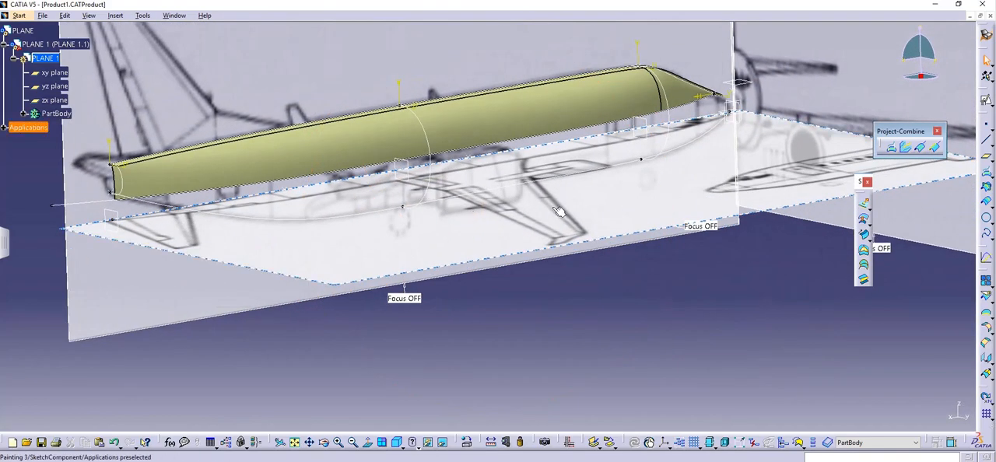
mouse_move(659, 169)
middle_mouse_down()
mouse_move(514, 224)
mouse_move(703, 153)
middle_mouse_up()
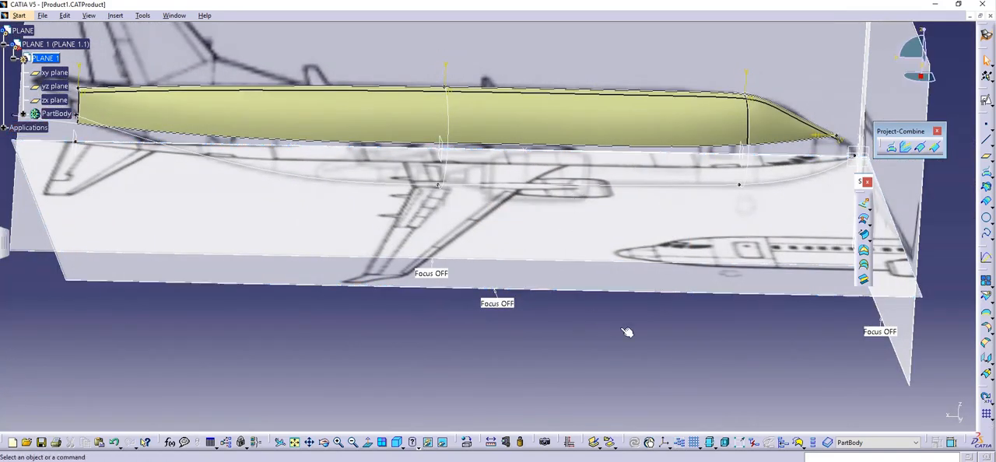
mouse_move(628, 333)
middle_mouse_down()
mouse_move(653, 287)
mouse_move(683, 270)
mouse_move(429, 254)
middle_mouse_up()
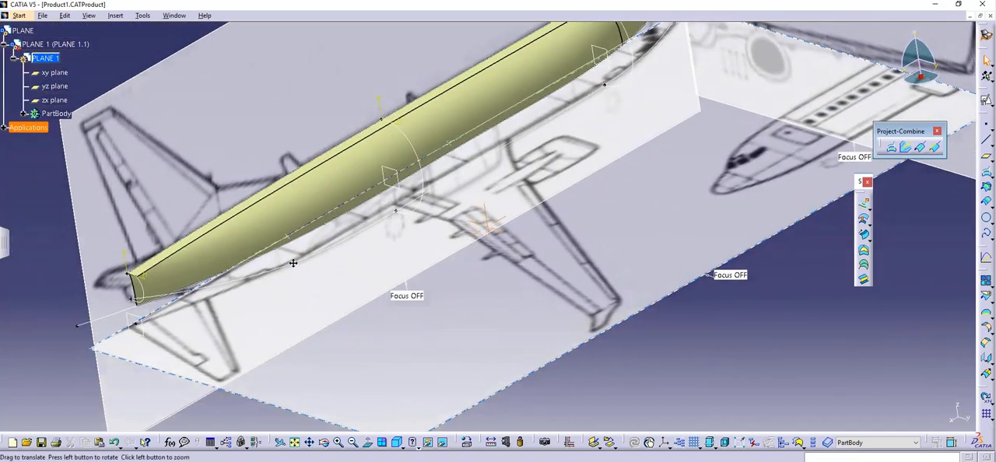
middle_click_drag(293, 263, 280, 258)
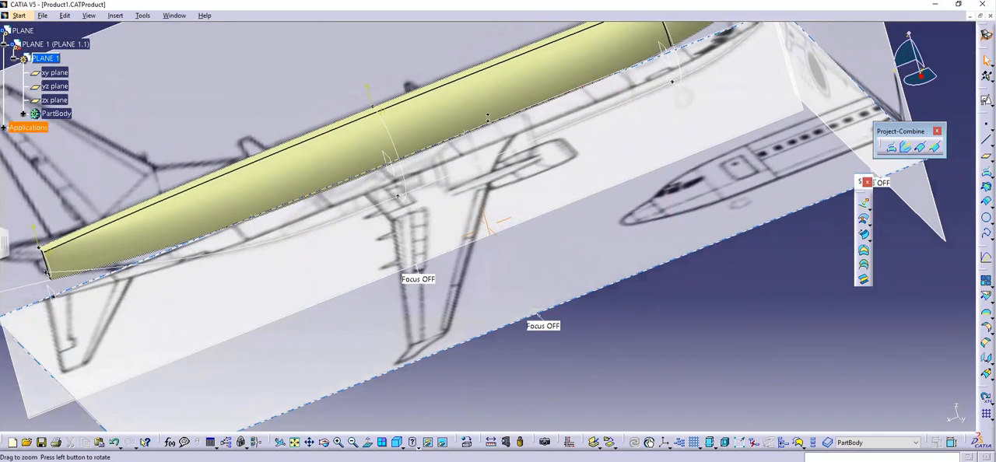
middle_click_drag(658, 267, 504, 151)
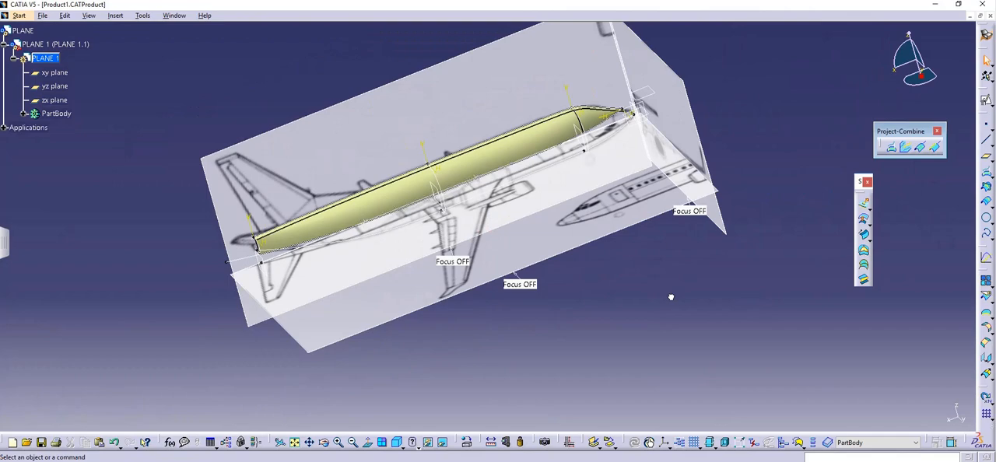
right_click(518, 156)
left_click(533, 167)
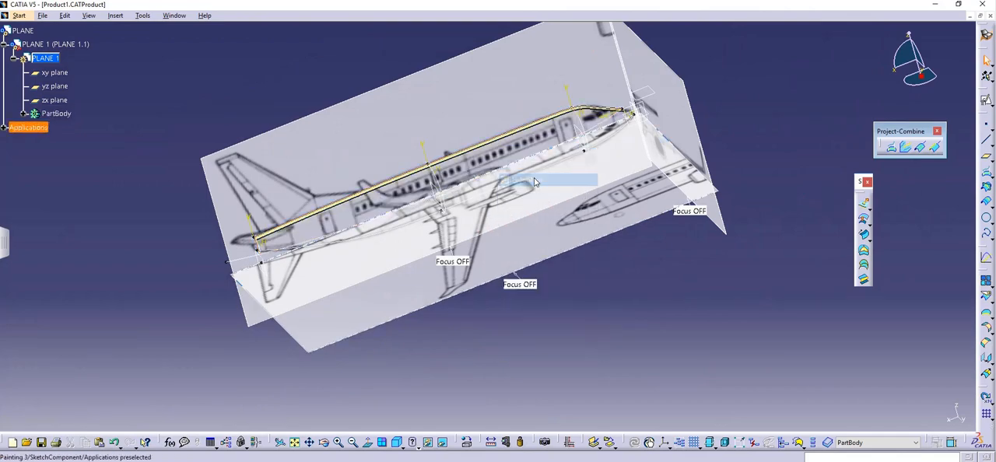
Hide the extruded upper profile surface Extrude.6 and the top-view spline Sketch.7
middle_click_drag(393, 187, 473, 134)
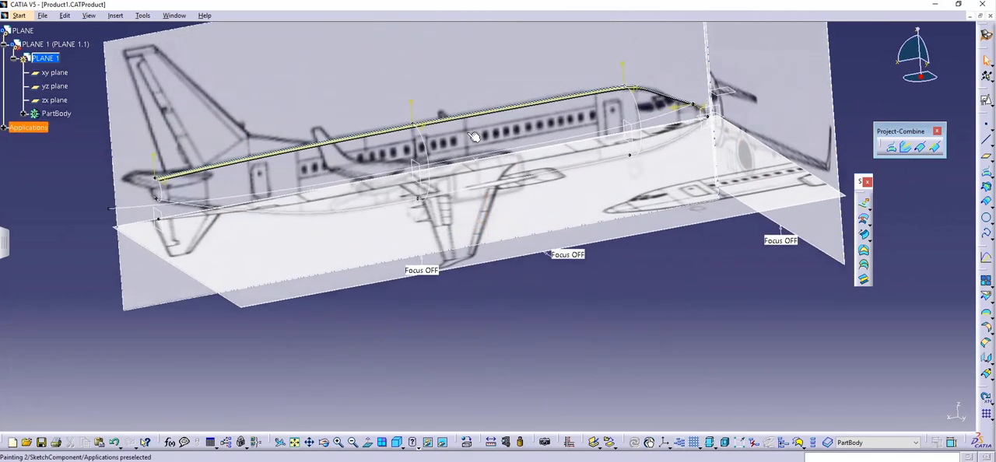
left_click(472, 119)
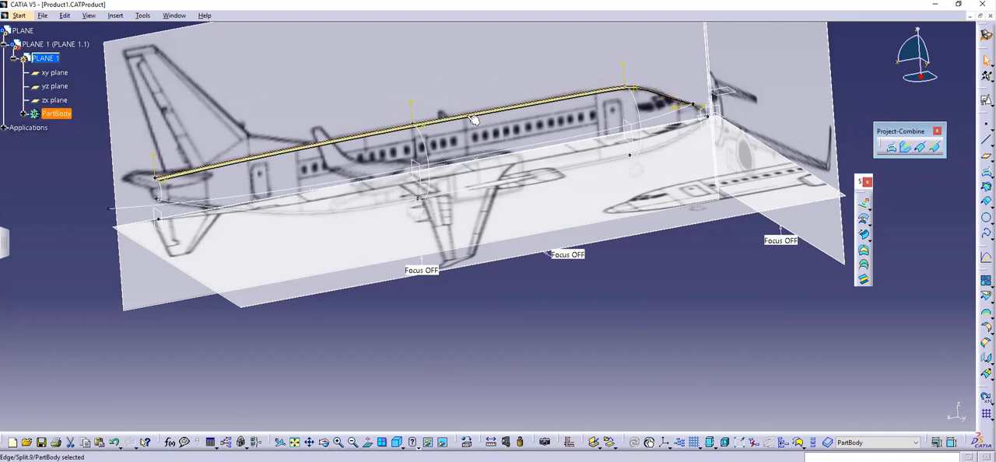
right_click(472, 119)
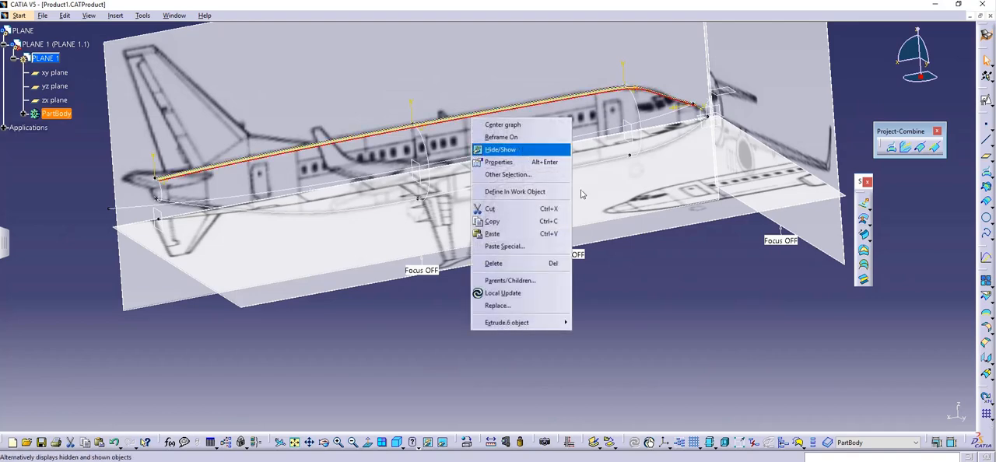
left_click(502, 150)
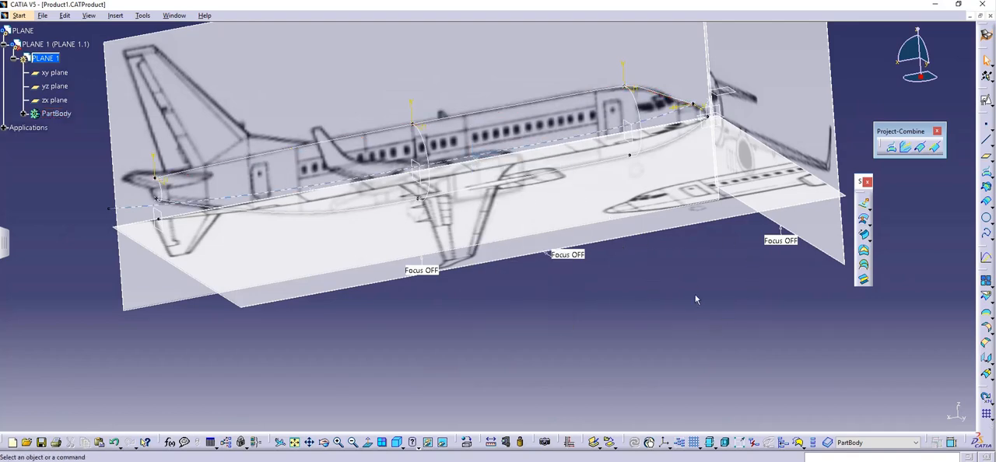
left_click(666, 119)
right_click(666, 118)
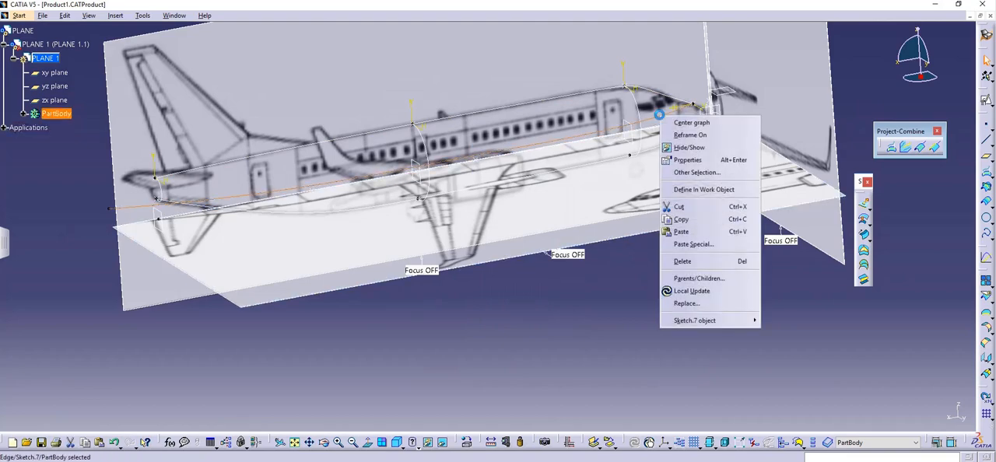
left_click(689, 141)
Hide the top-view and side-view blueprint images, keeping the front-view image displayed
middle_click_drag(671, 203, 677, 135)
middle_click_drag(665, 171, 522, 197)
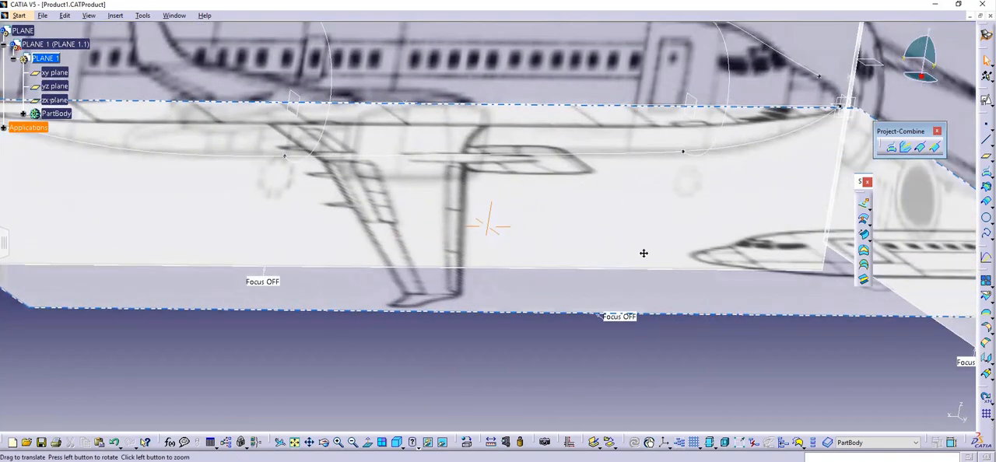
right_click(645, 254)
left_click(674, 72)
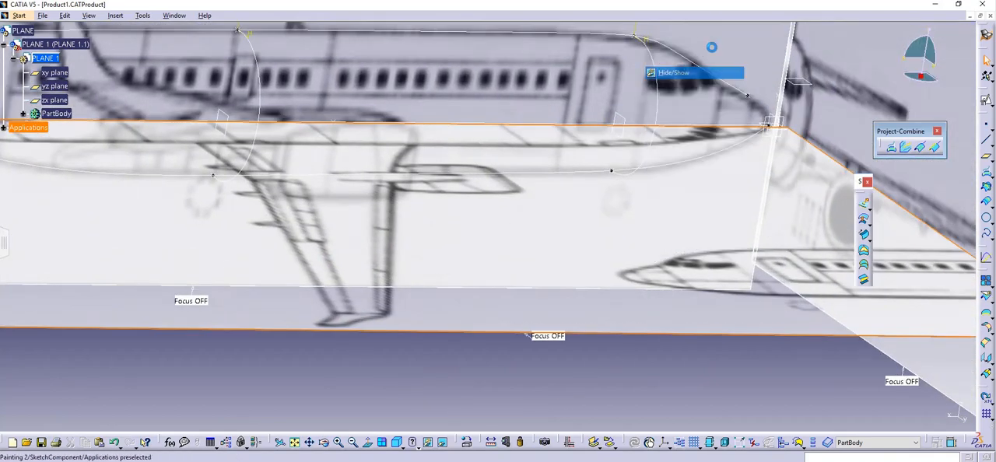
right_click(716, 45)
left_click(744, 76)
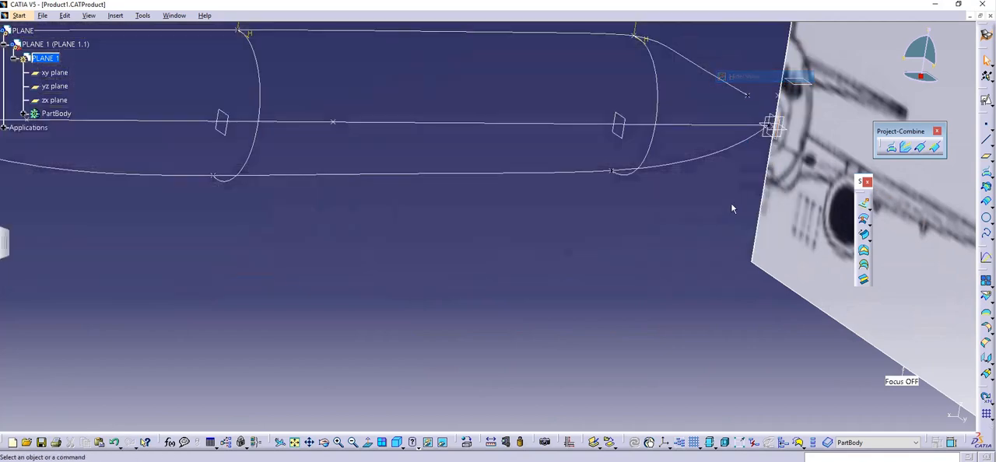
Hide the upper side profile curve Split.9
middle_click_drag(532, 253, 516, 250)
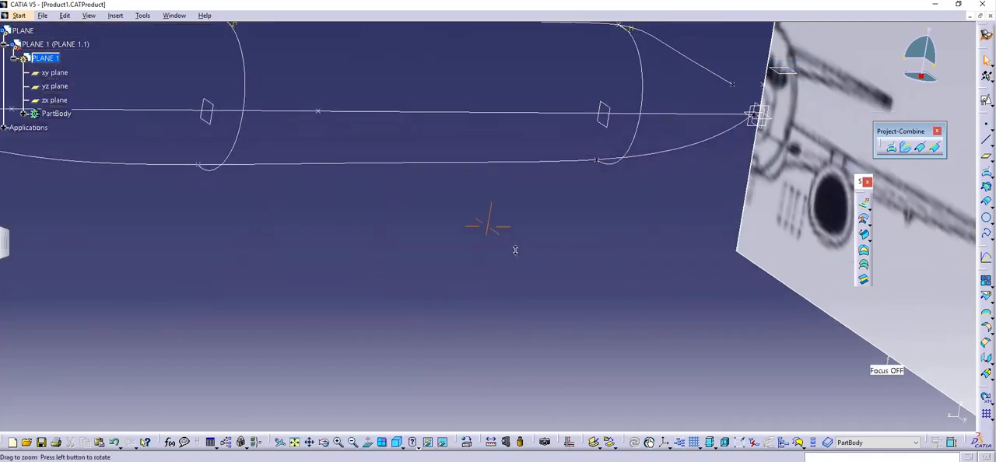
middle_click_drag(525, 303, 524, 303)
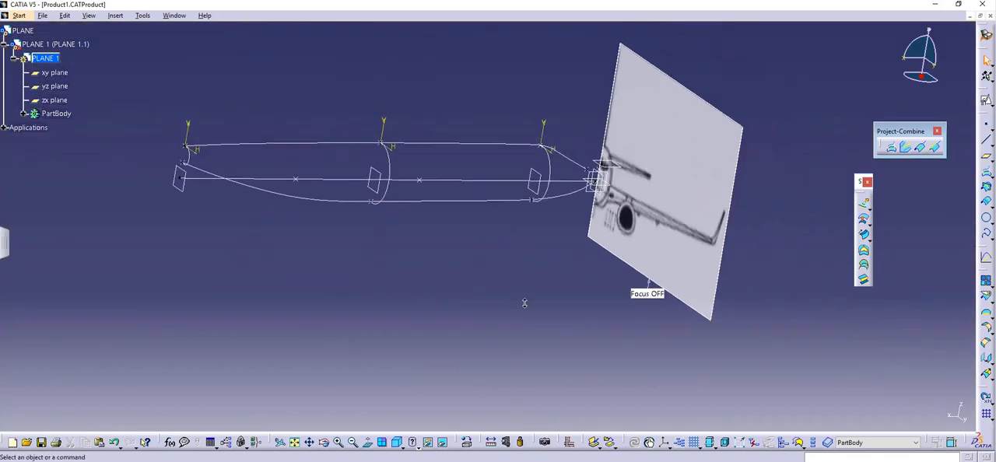
right_click(443, 144)
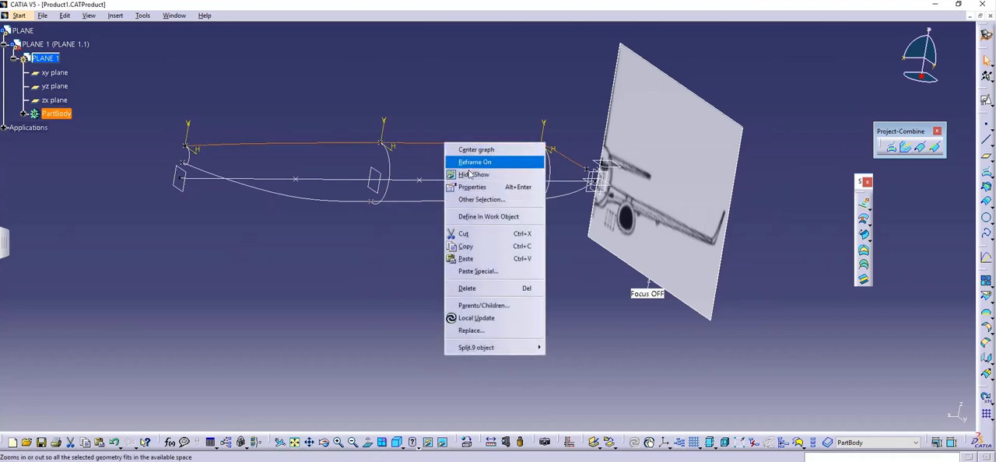
left_click(471, 176)
Hide the lower fuselage curves Extract.4 and Split.4 along with the curve segment running to the nose
left_click(493, 202)
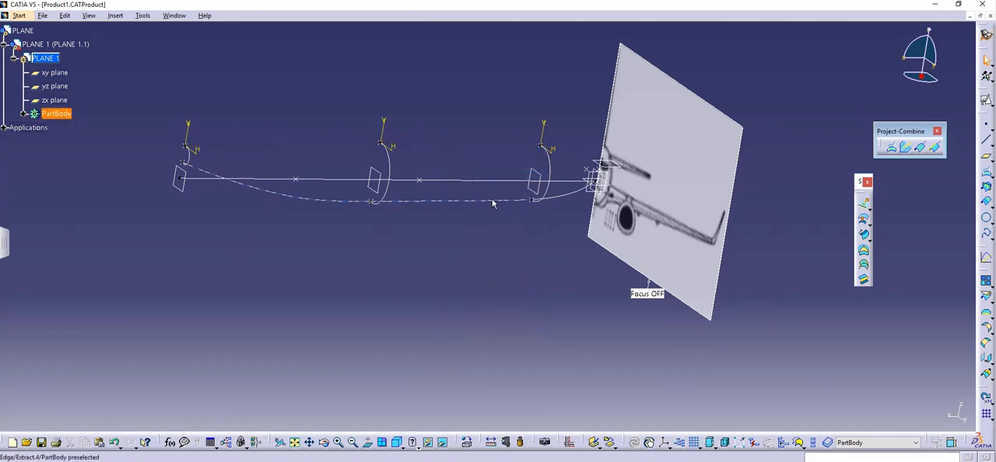
left_click(557, 200, "ctrl")
right_click(561, 200)
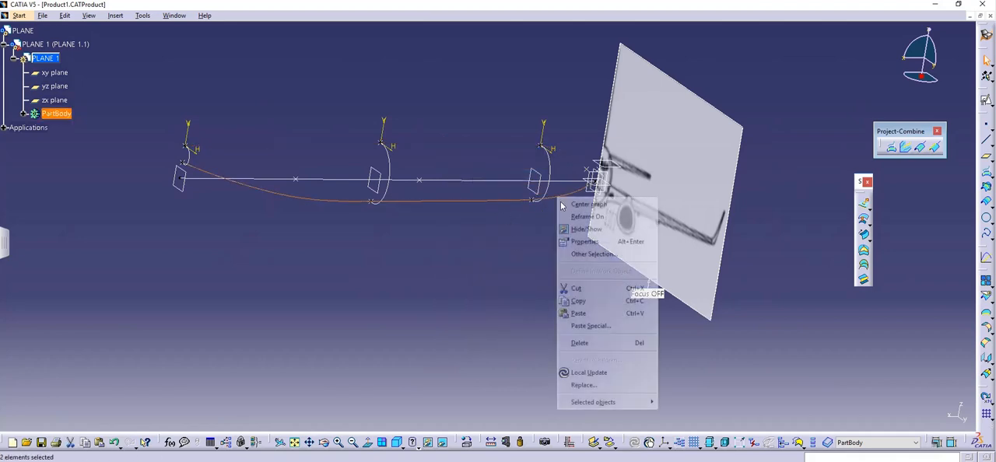
left_click(492, 200)
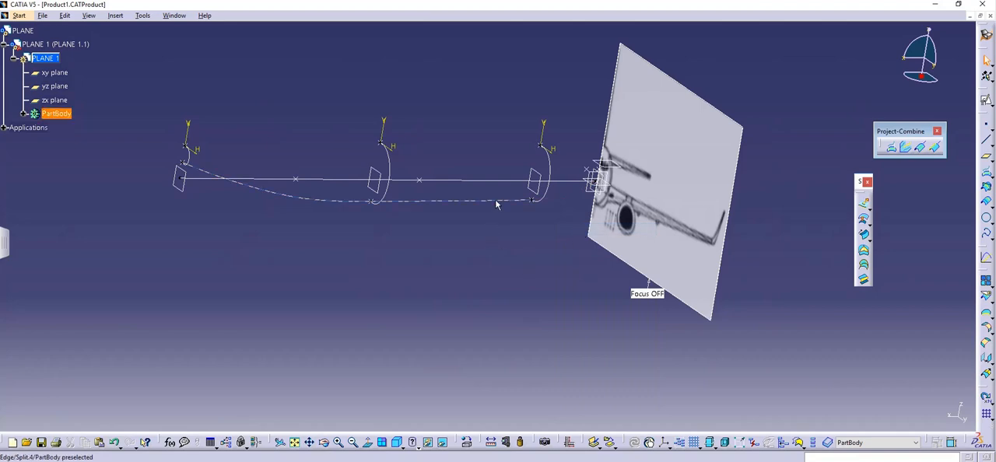
right_click(493, 200)
left_click(500, 231)
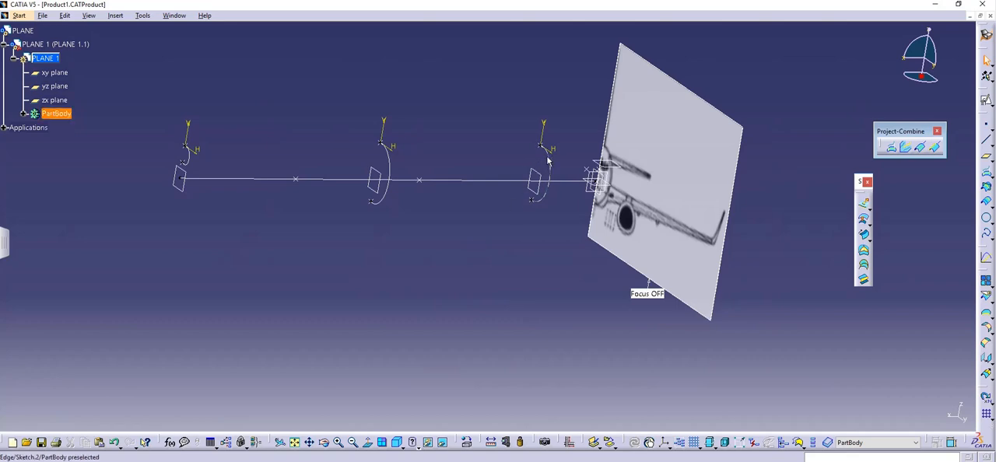
left_click(870, 238)
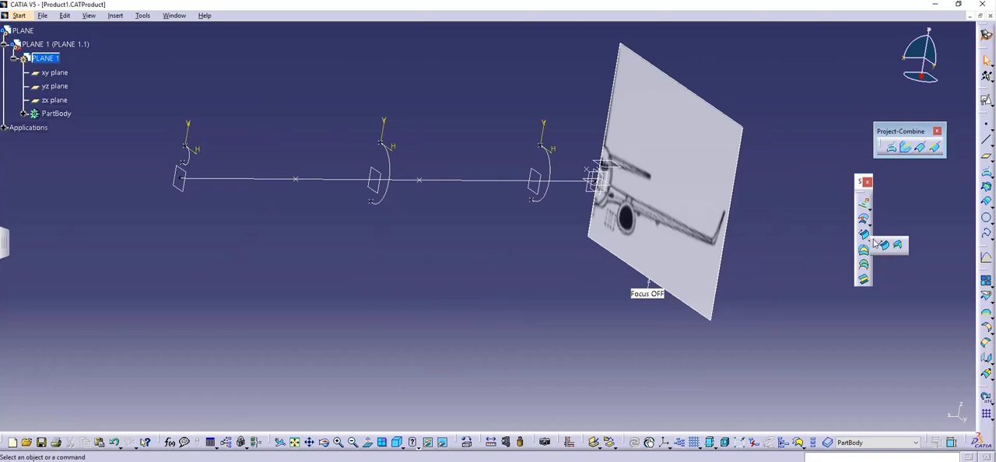
left_click_drag(875, 243, 836, 158)
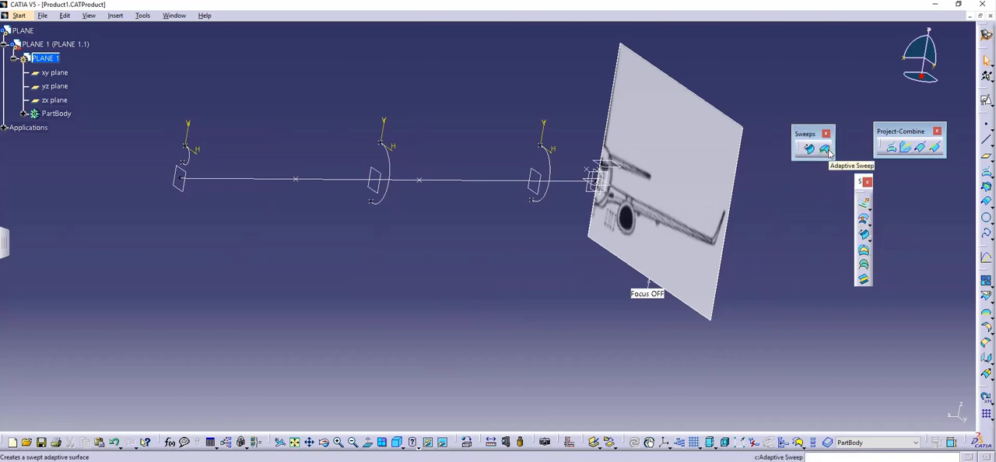
left_click(827, 150)
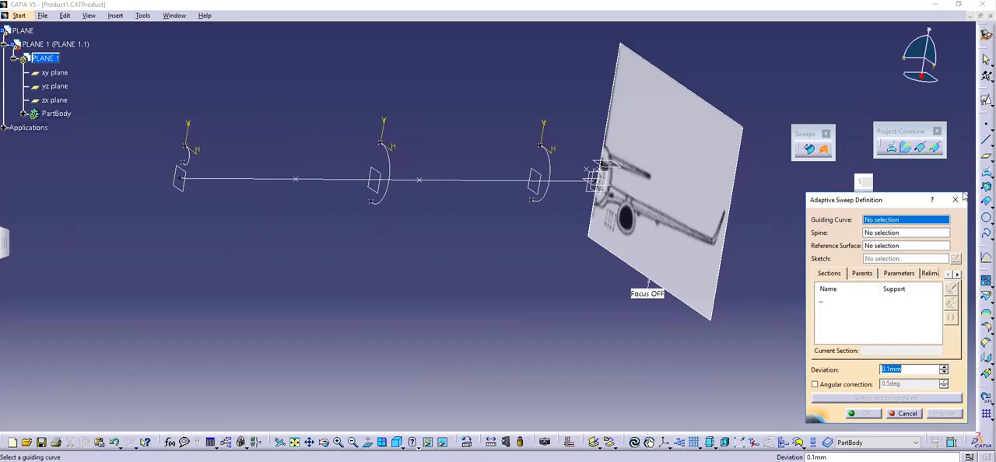
left_click(955, 200)
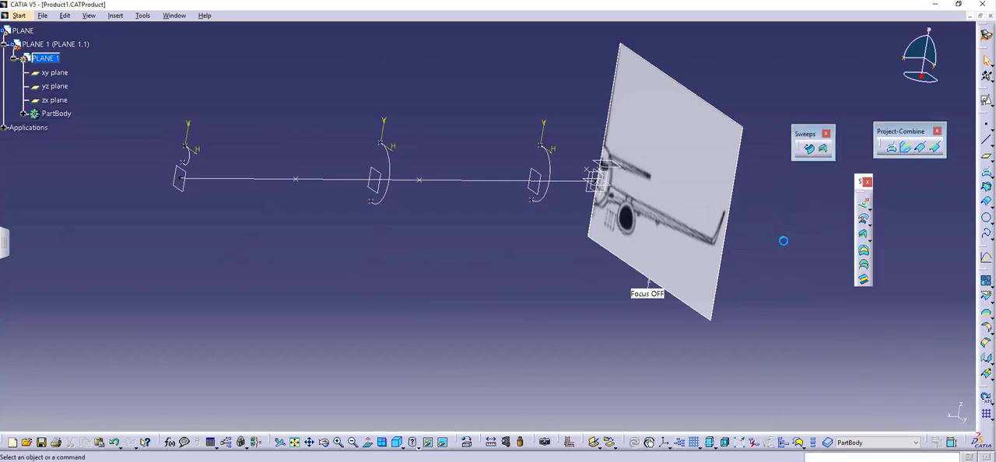
Open the half-section sketch nearest the front-view image for editing
double_click(554, 181)
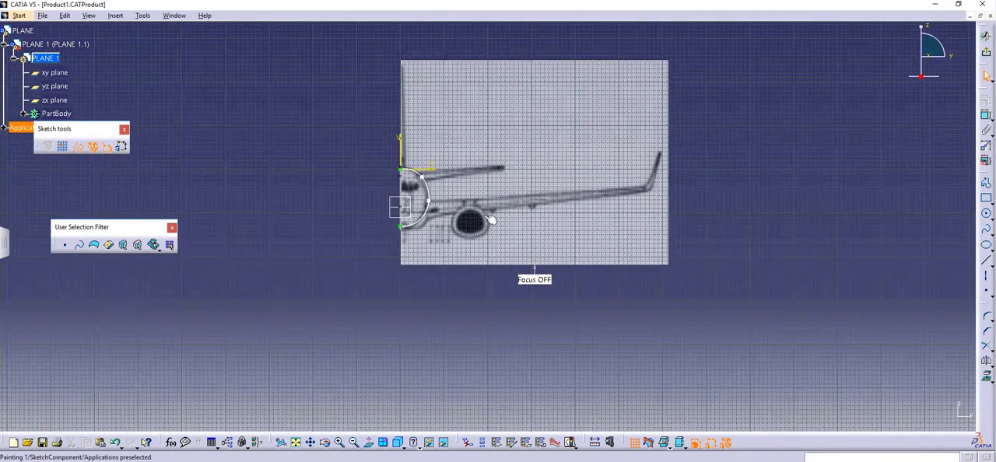
mouse_move(491, 219)
middle_mouse_down()
mouse_move(504, 183)
mouse_move(522, 182)
middle_mouse_up()
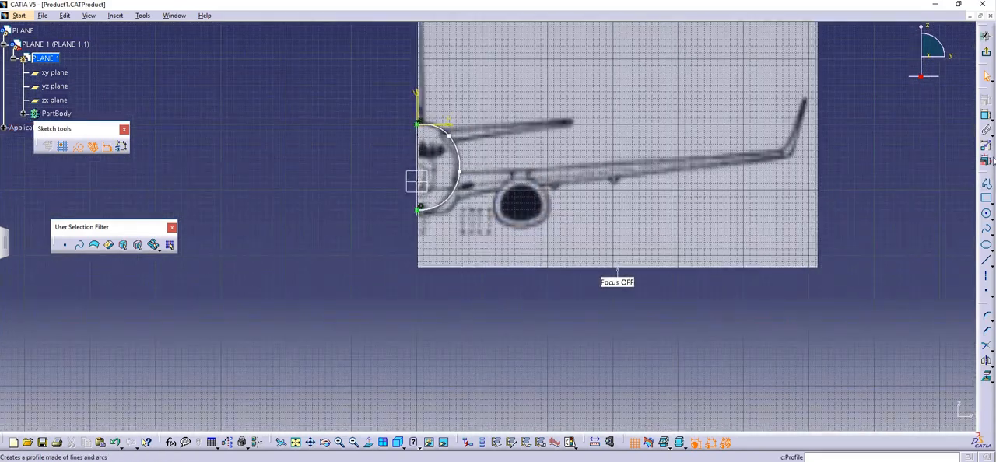
Dimension the spline's outermost control point horizontally from the vertical axis and vertically from the upper end of the profile
left_click(986, 115)
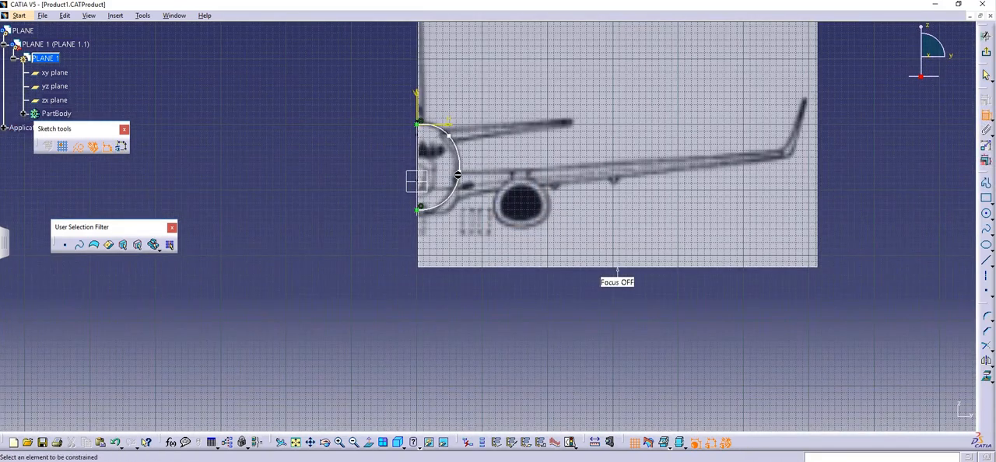
left_click(458, 172)
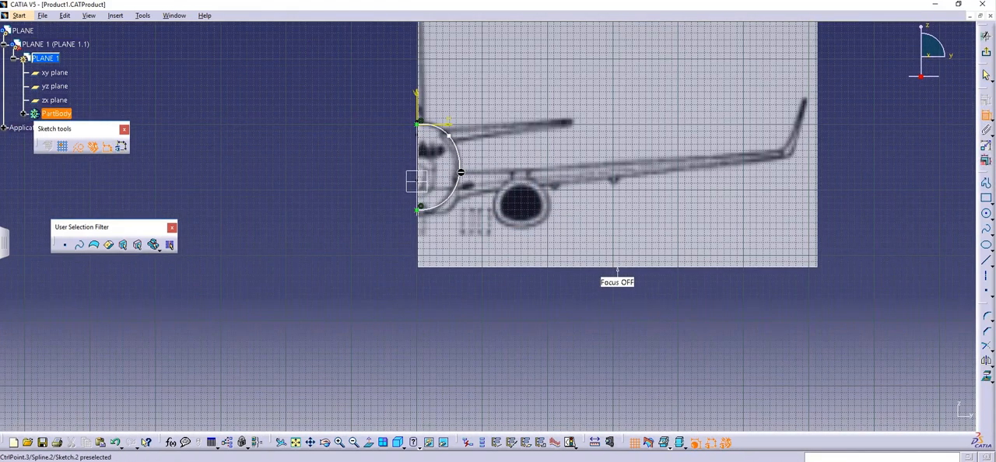
left_click(417, 111)
left_click(348, 155)
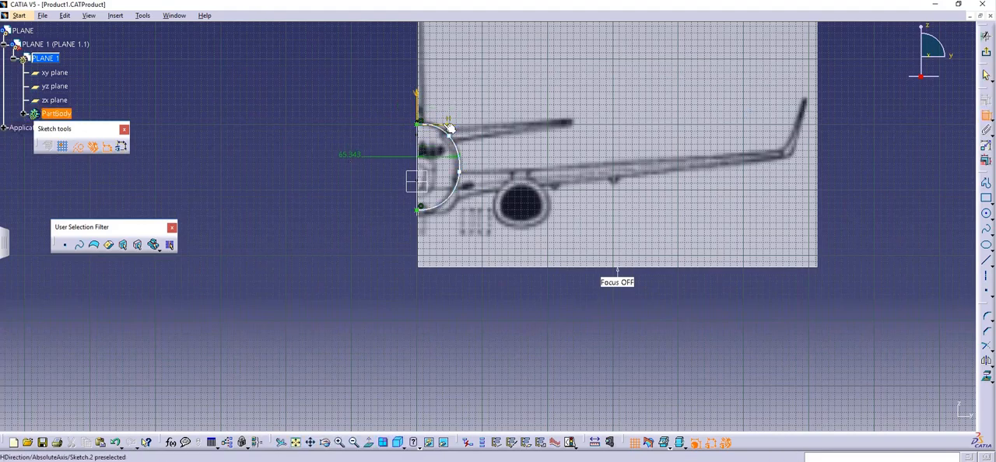
left_click(461, 172)
left_click(296, 155)
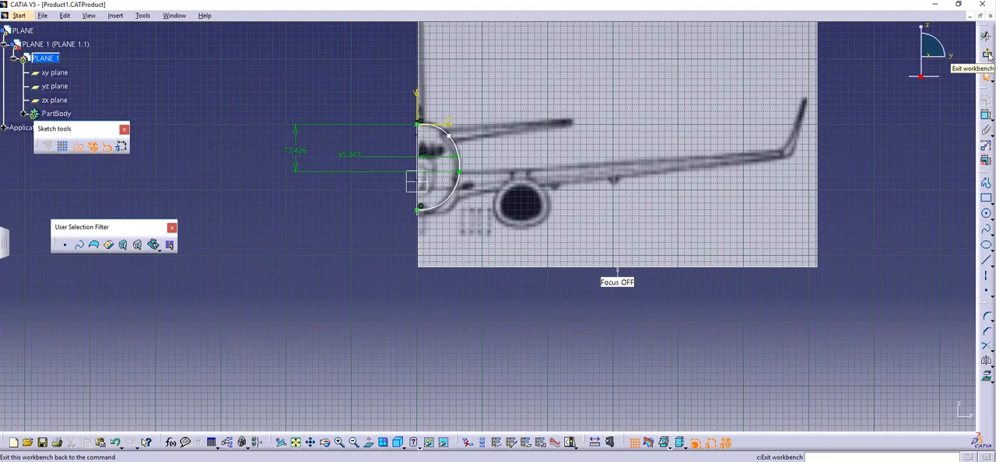
Delete the horizontal and vertical dimensions of the spline's outermost control point
left_click(378, 158)
key("Delete")
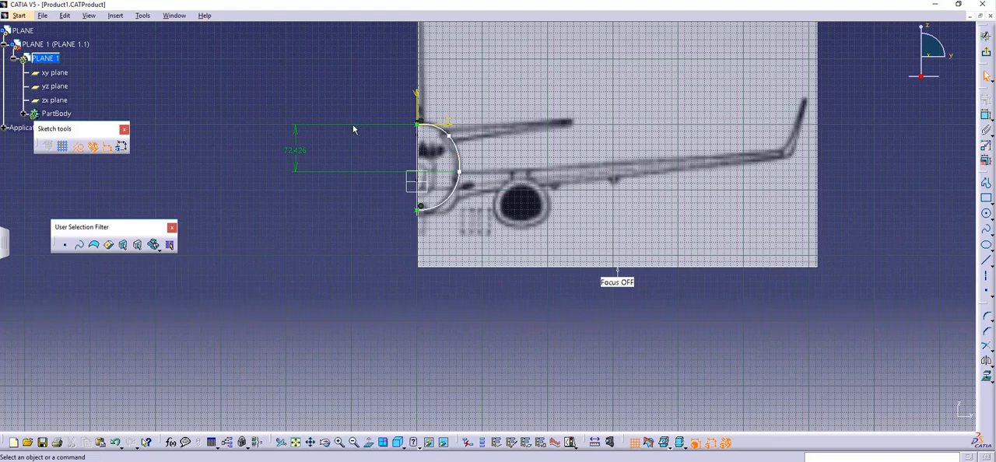
left_click(294, 130)
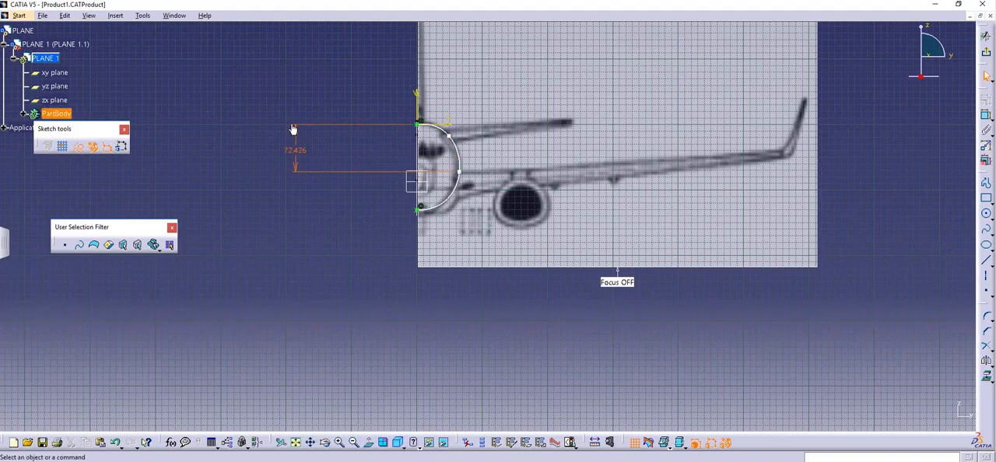
key("Delete")
Dimension the section spline's length and its outermost control point's distance from the vertical axis, finishing the sketch edit
left_click(986, 115)
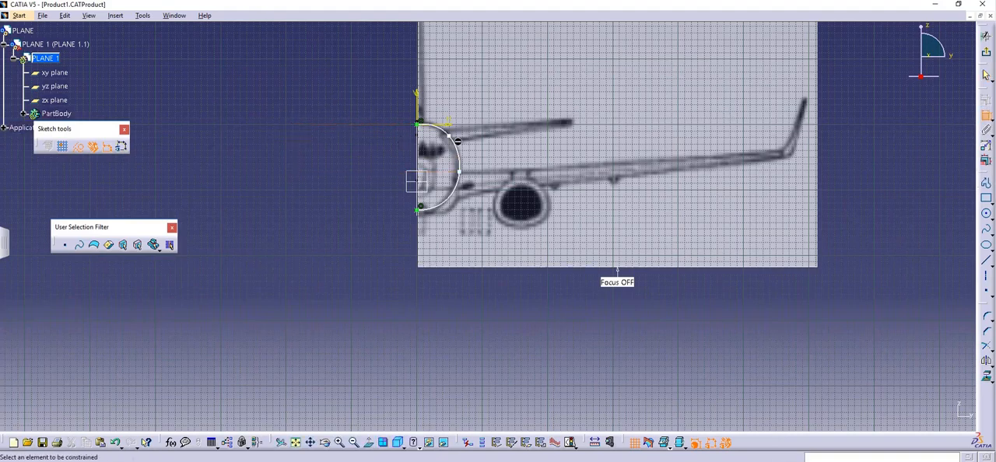
left_click(457, 160)
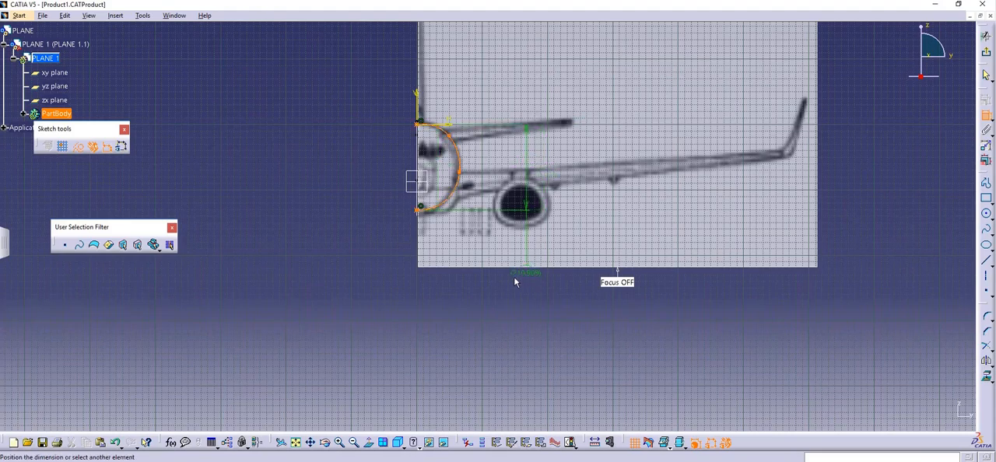
left_click(505, 301)
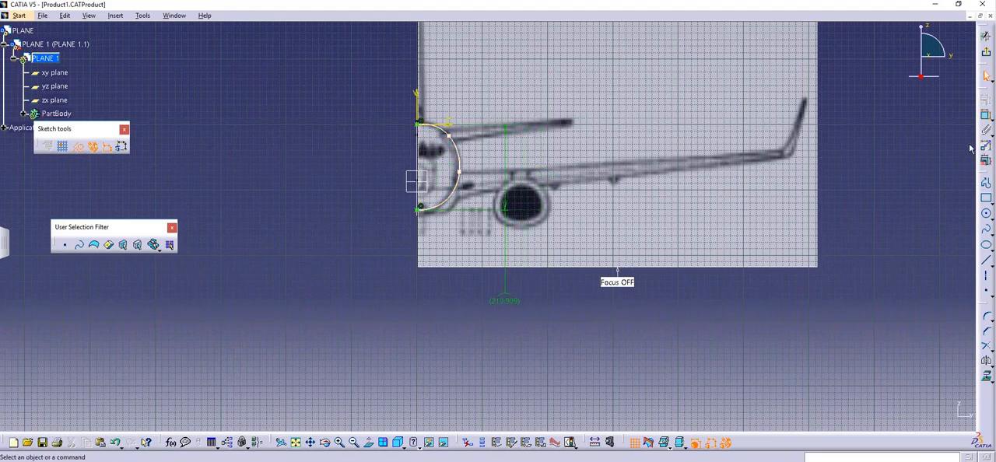
left_click(986, 116)
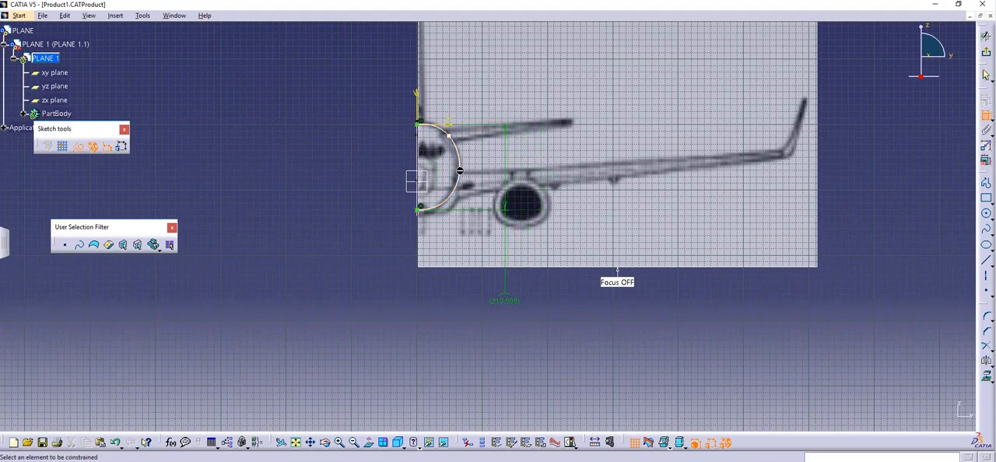
left_click(460, 171)
left_click(418, 105)
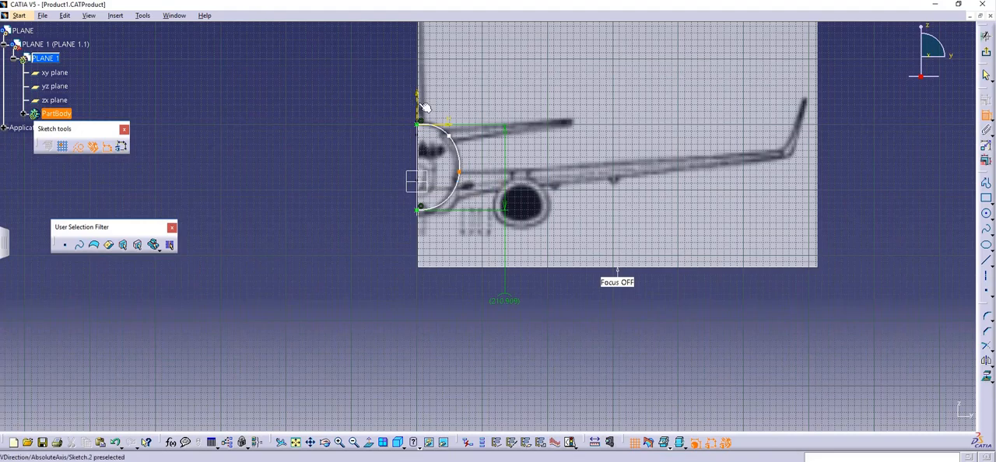
left_click(346, 166)
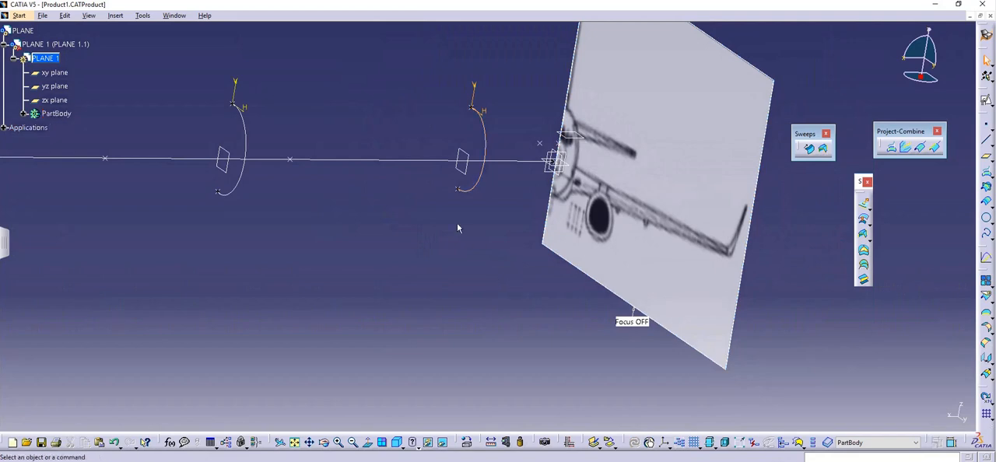
Start an Adaptive Sweep with Line.3 as guiding curve and spine and Sketch.2 as the section sketch, accepting the projection warning
middle_click_drag(457, 225, 468, 258, "ctrl")
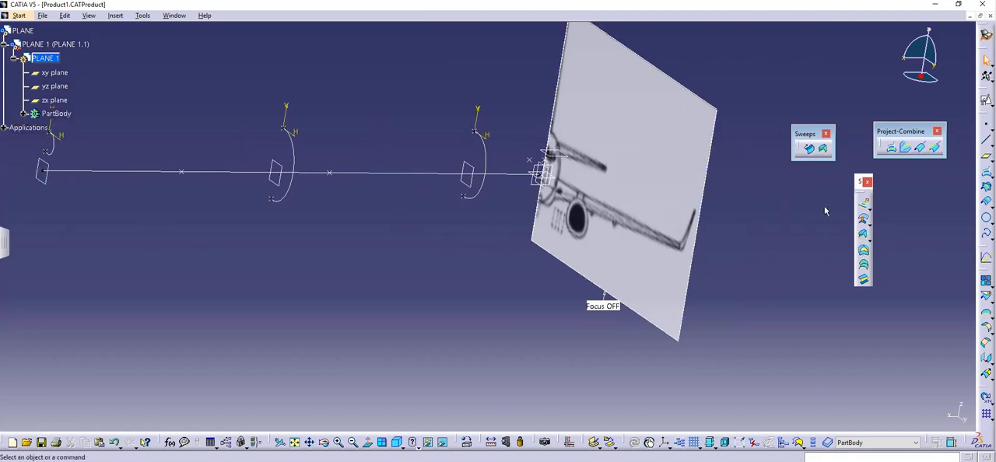
left_click(867, 237)
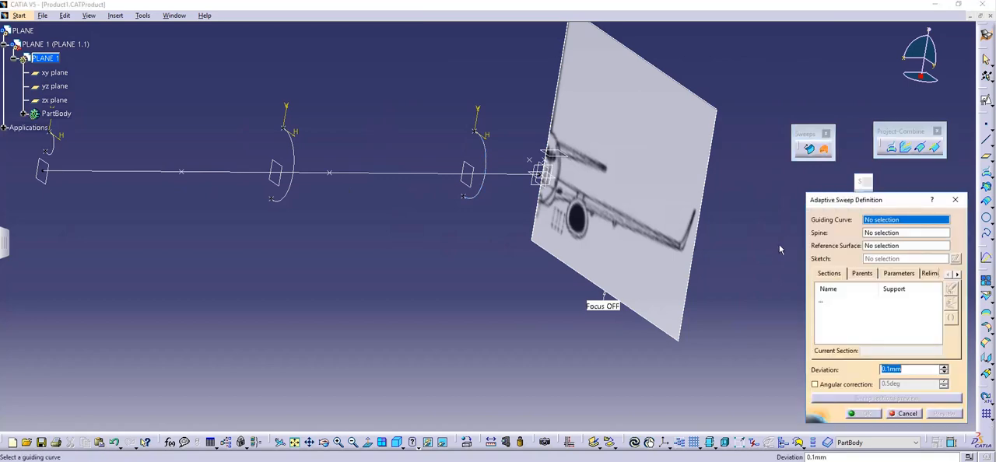
left_click(382, 174)
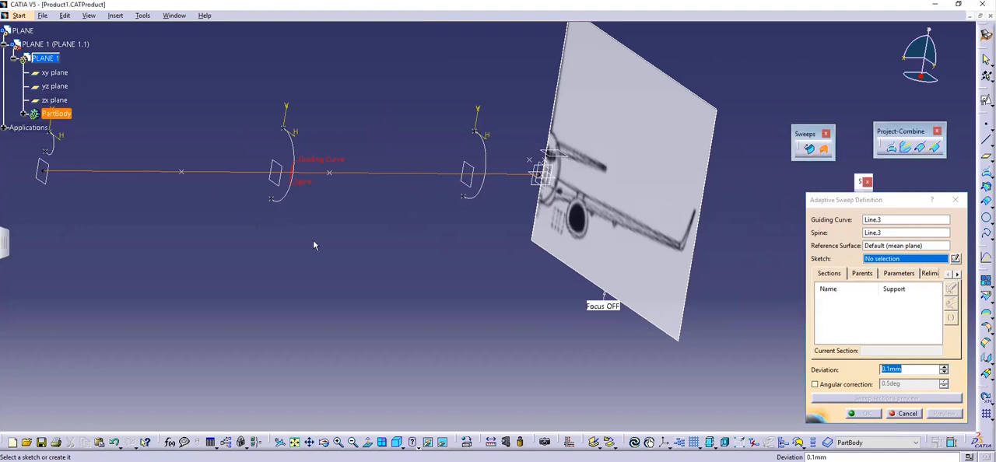
middle_click_drag(372, 246, 424, 252)
middle_click_drag(565, 225, 576, 225)
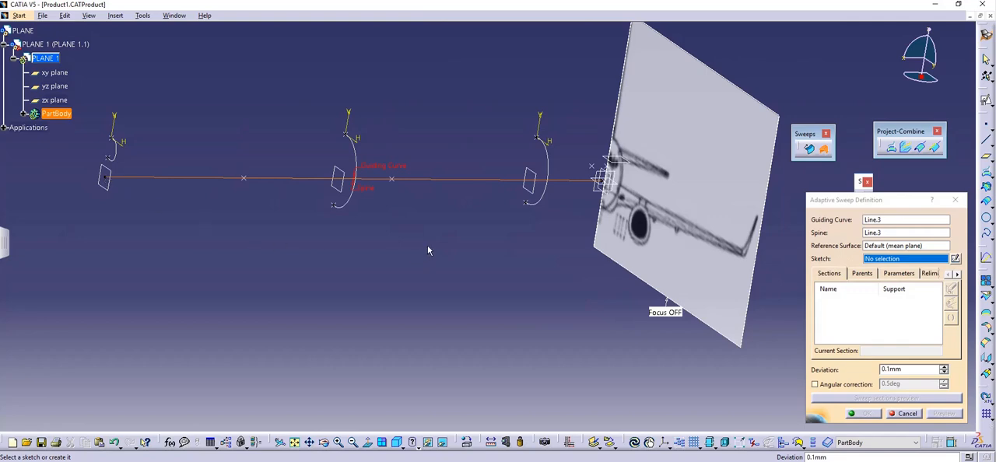
left_click(549, 157)
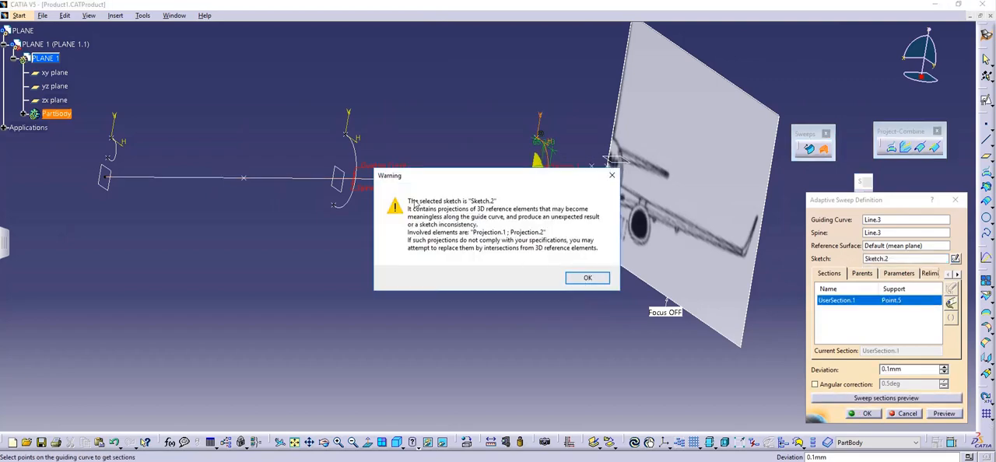
left_click(600, 283)
Add sweep sections at the guide line's end by the front-view image, Point.3, Point.4 and the opposite end, and preview the sweep
middle_click_drag(547, 258, 489, 218)
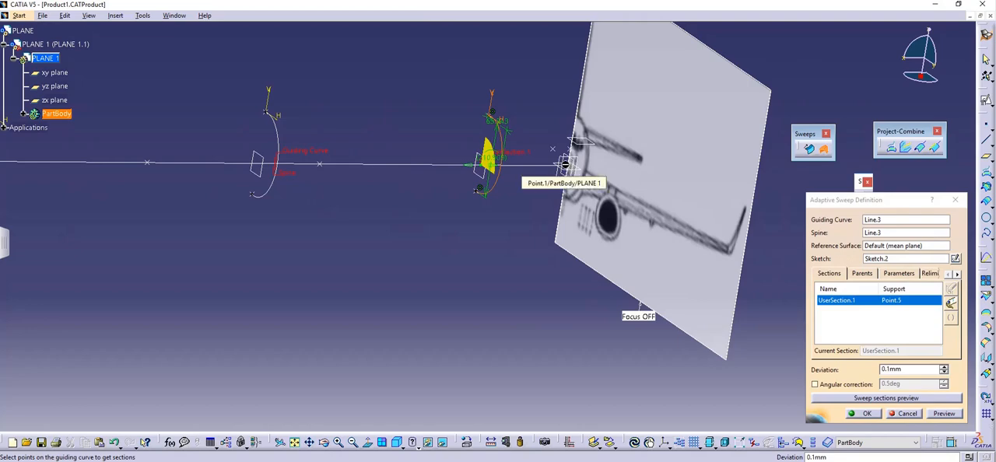
mouse_move(565, 165)
middle_mouse_down()
mouse_move(480, 215)
mouse_move(507, 207)
middle_mouse_up()
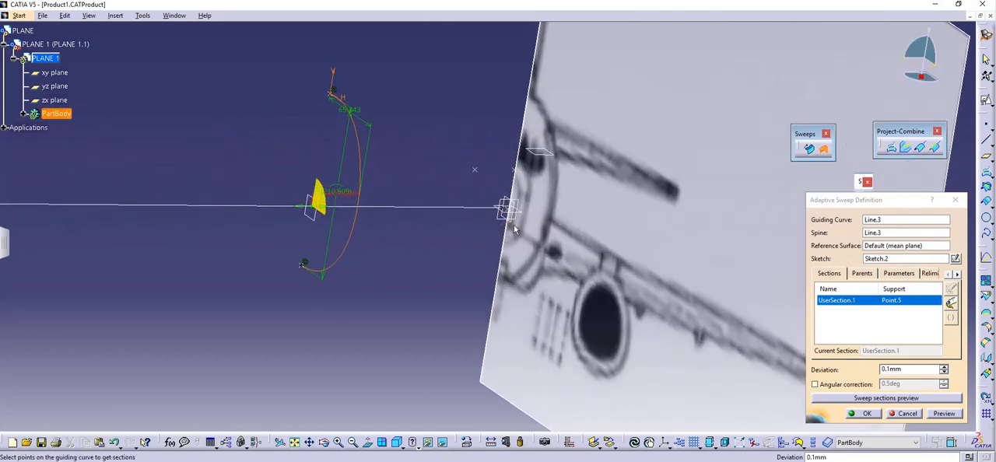
left_click(507, 207)
middle_click_drag(421, 302, 462, 303)
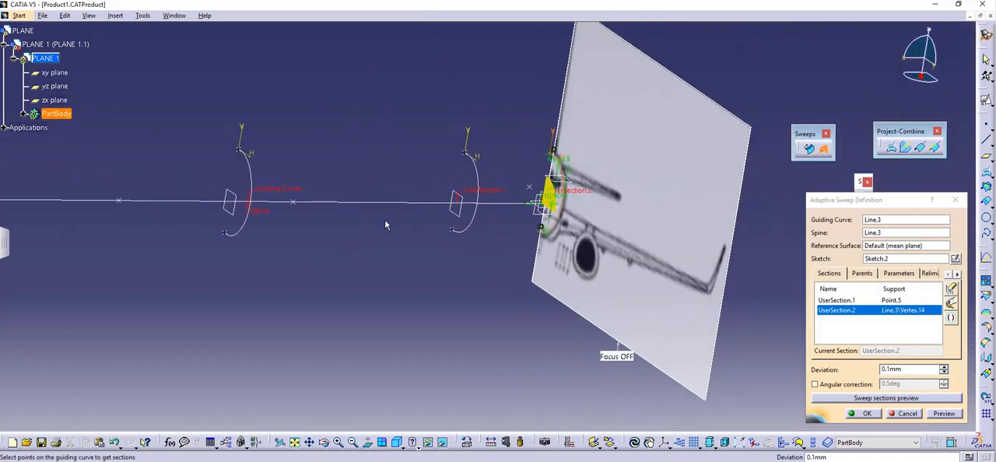
left_click(296, 202)
middle_click_drag(458, 220, 648, 202)
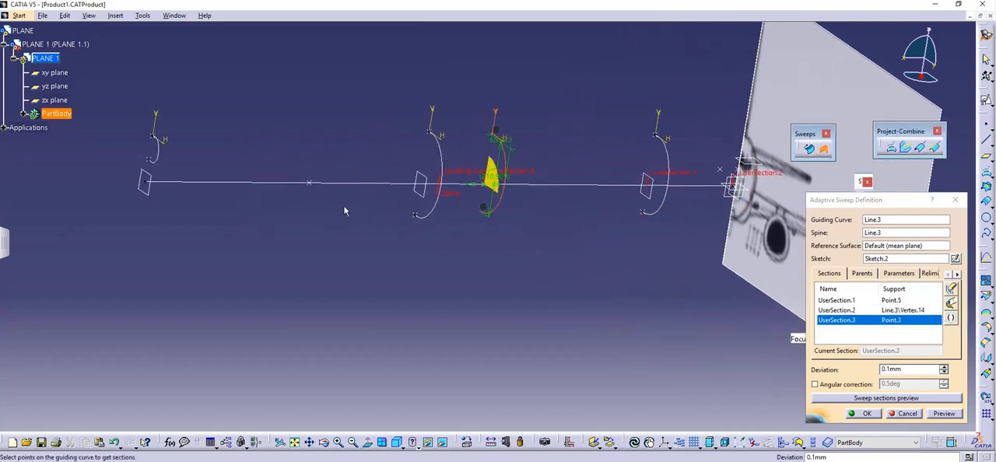
left_click(311, 186)
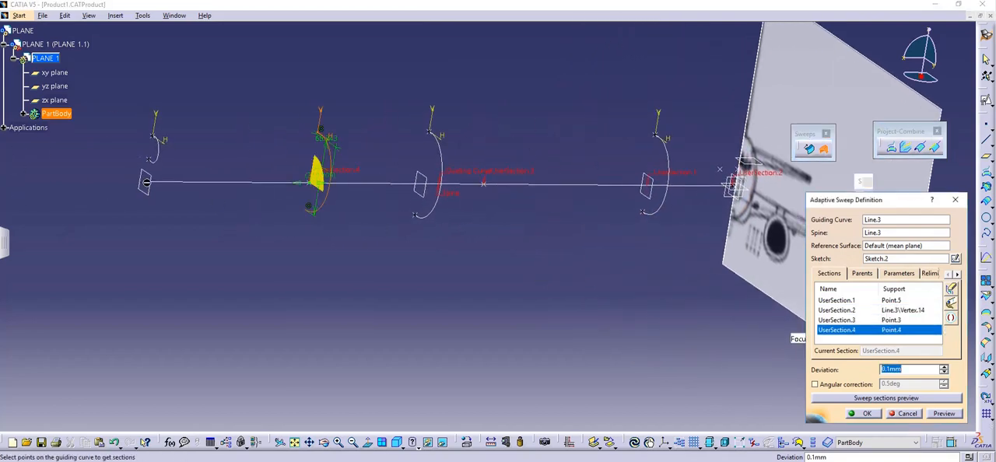
left_click(152, 184)
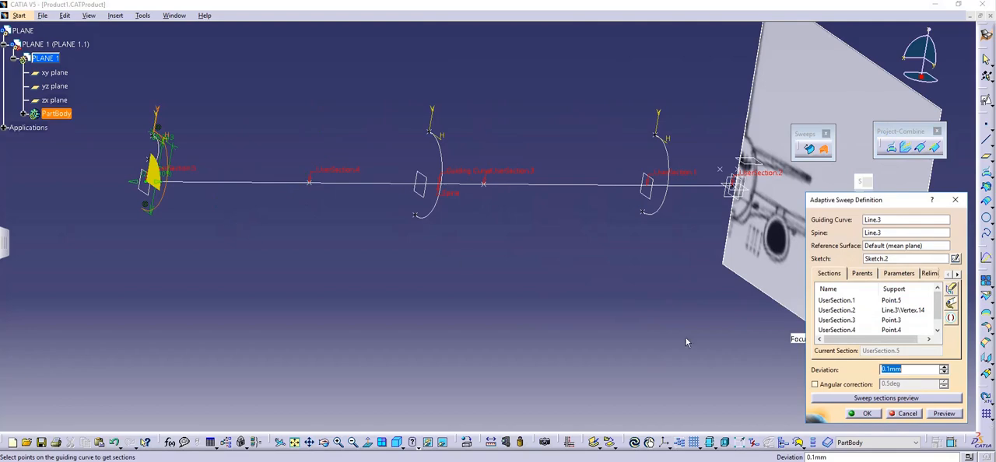
left_click(944, 414)
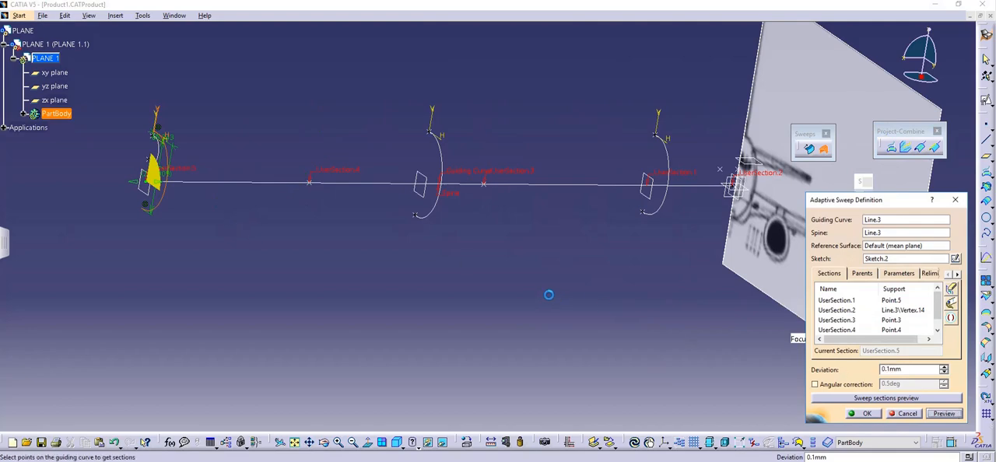
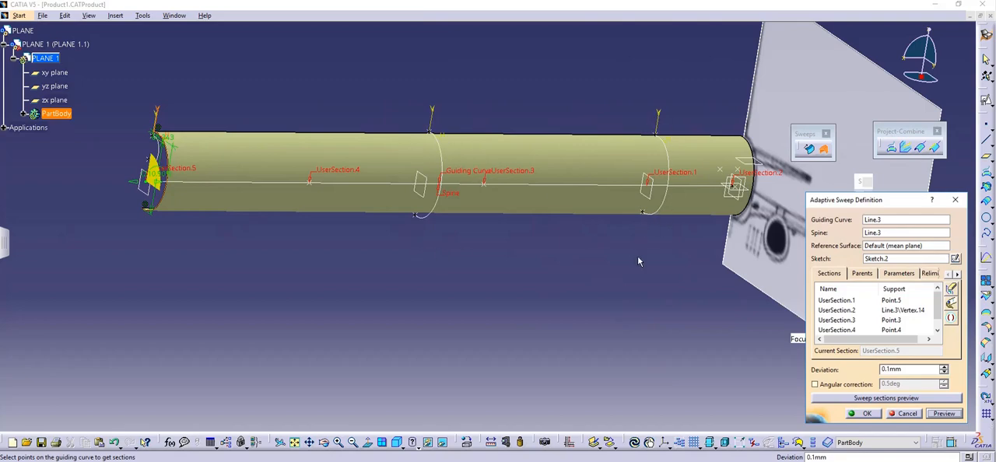
Check the Adaptive Sweep's section parameters, make UserSection.1 the current section, and create the sweep
left_click(899, 274)
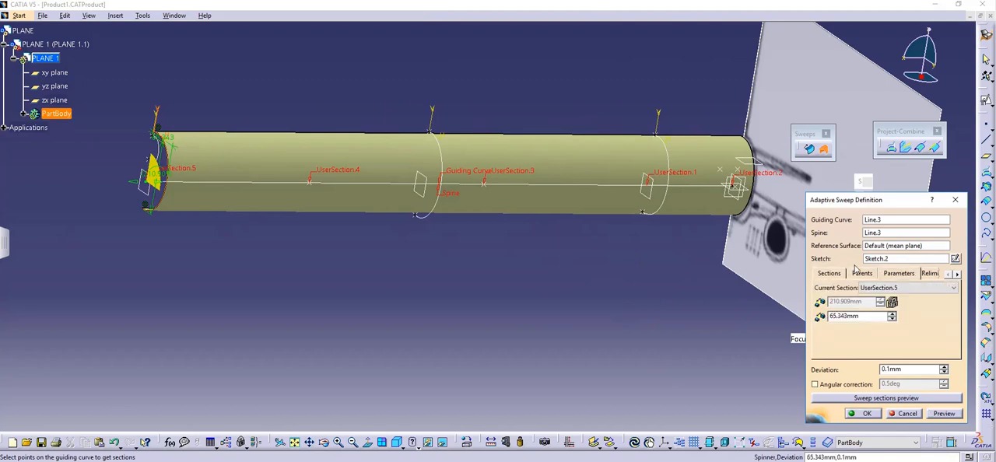
left_click(838, 275)
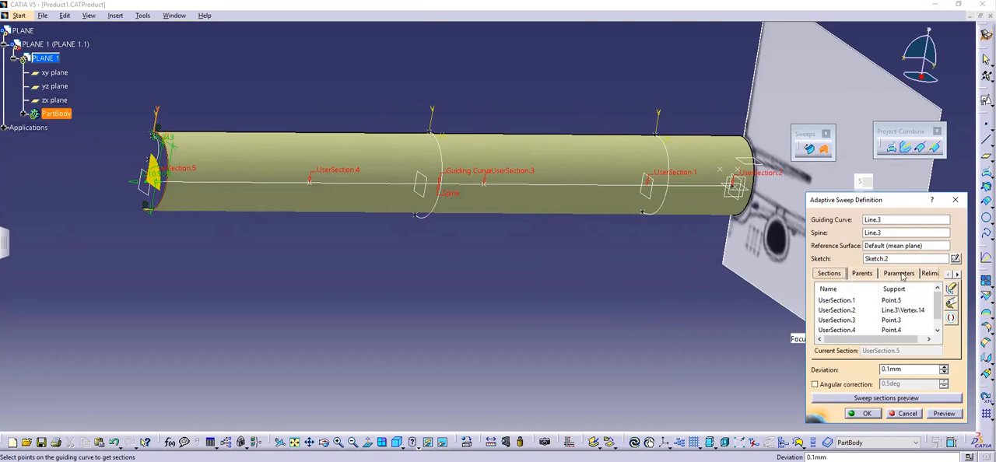
left_click(901, 277)
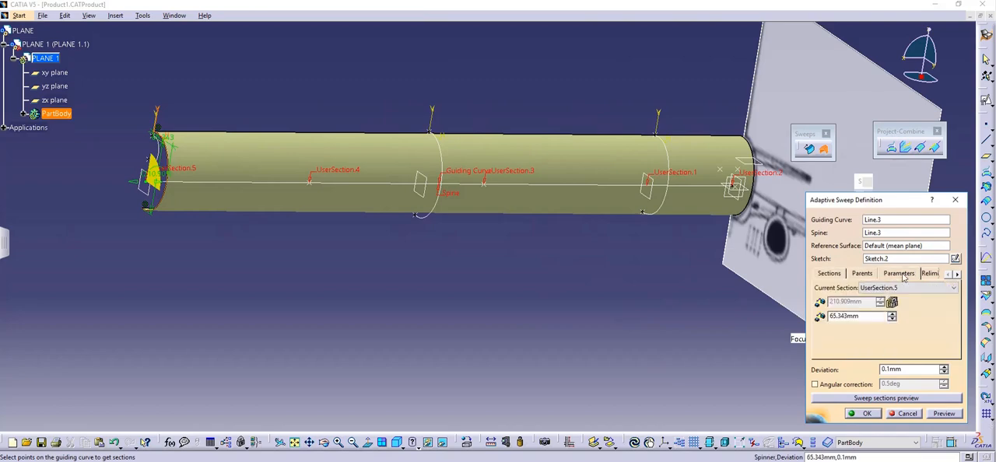
left_click(879, 288)
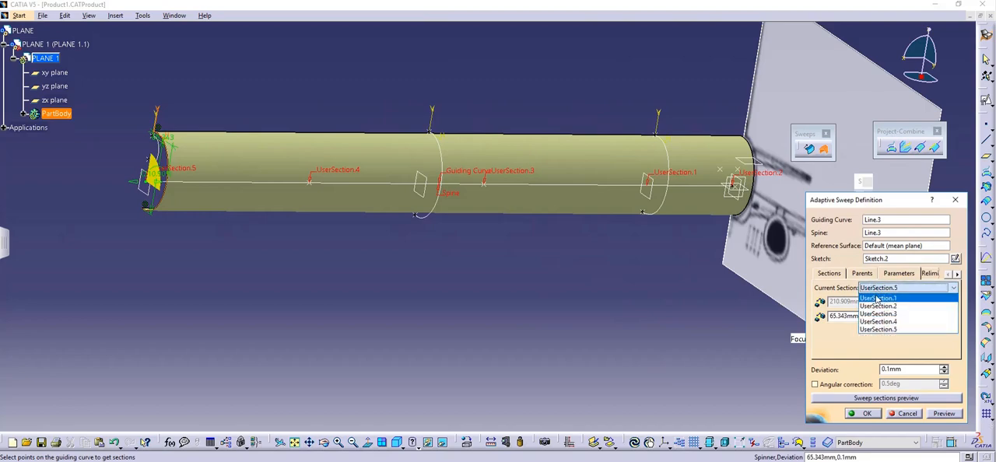
left_click(879, 300)
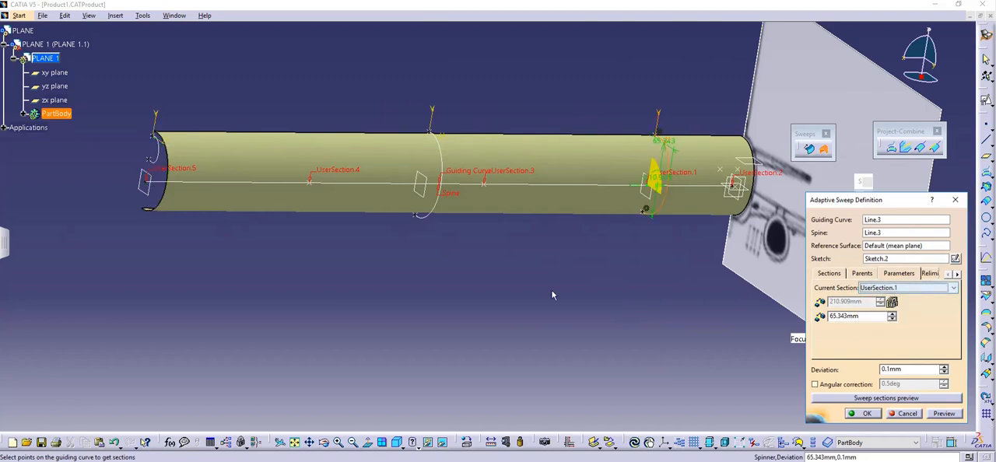
middle_click_drag(553, 291, 479, 315)
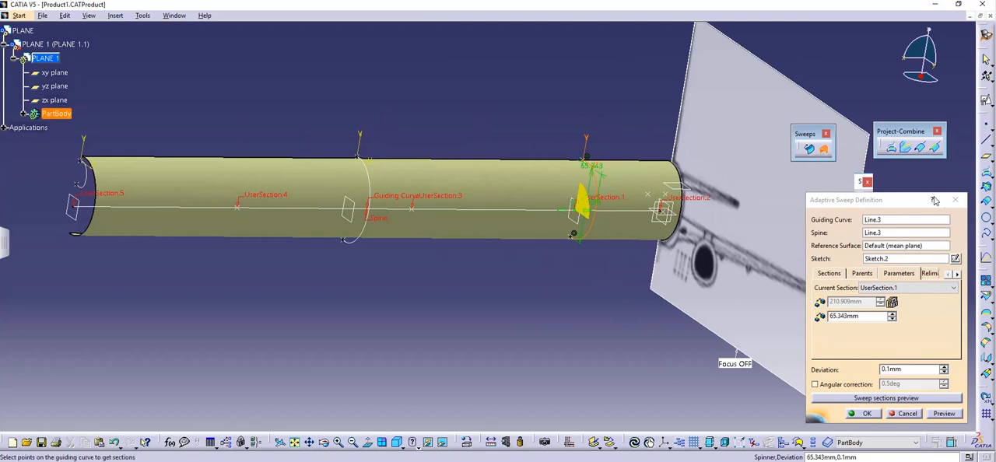
left_click(864, 414)
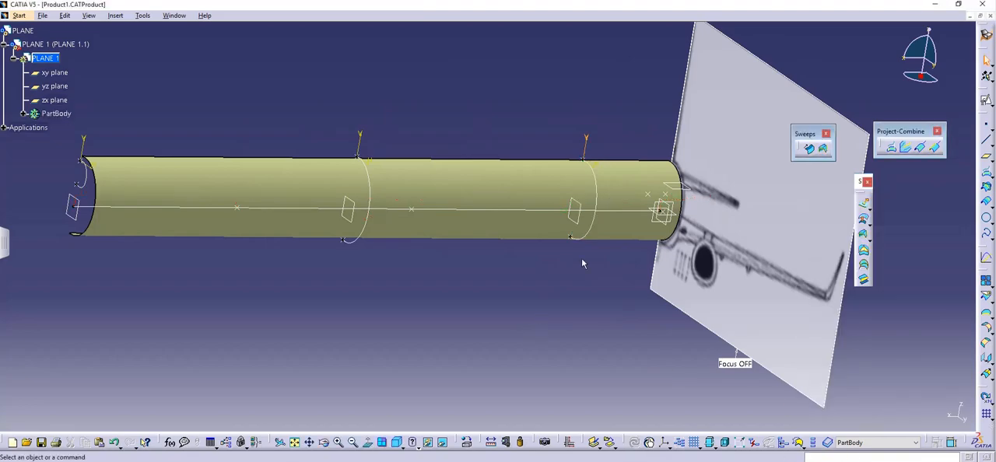
In the section sketch, dimension the spline's outermost control point's distance from the horizontal axis in place of the spline length, finishing the sketch edit
double_click(601, 194)
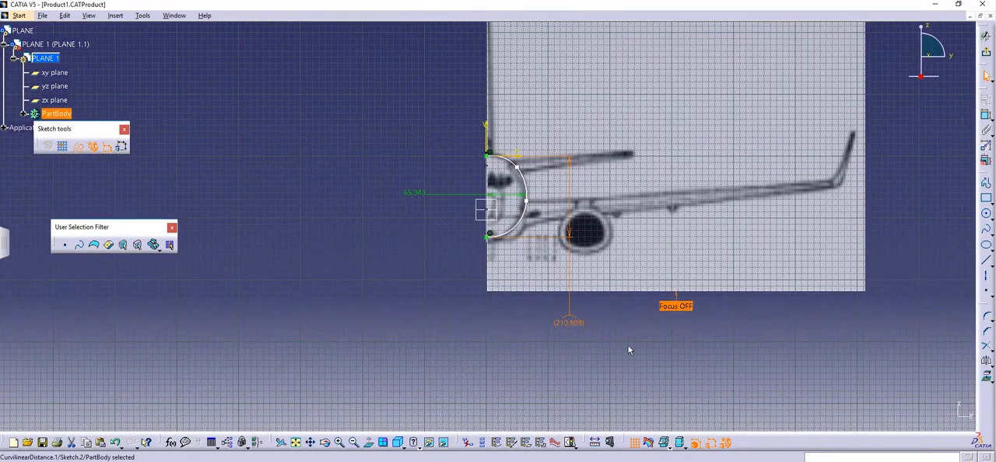
left_click(986, 117)
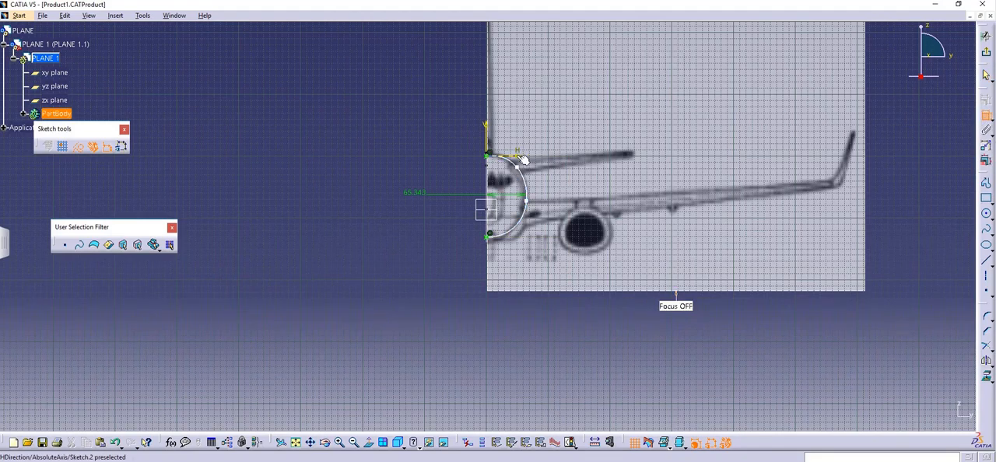
left_click(527, 202)
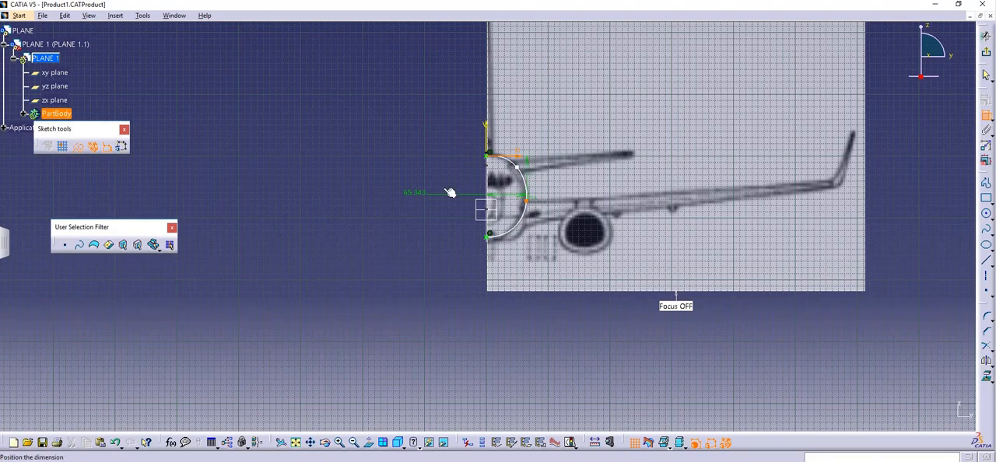
left_click(360, 185)
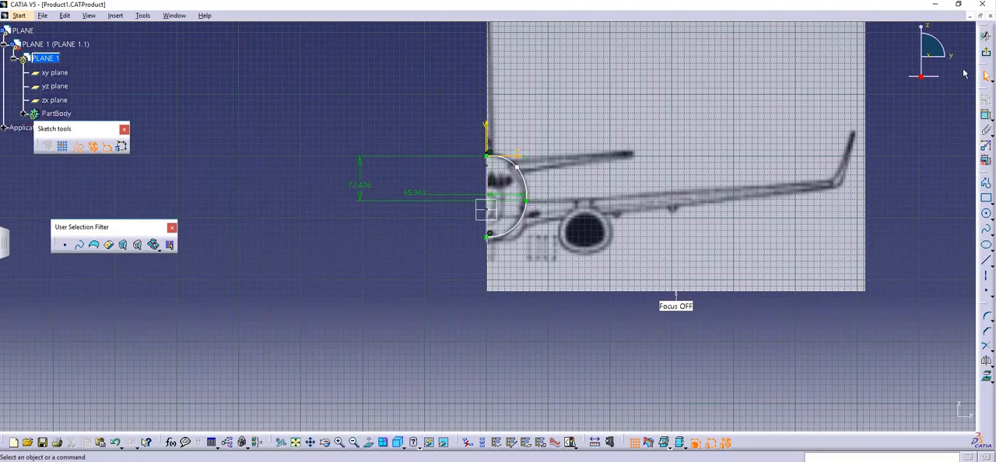
left_click(986, 76)
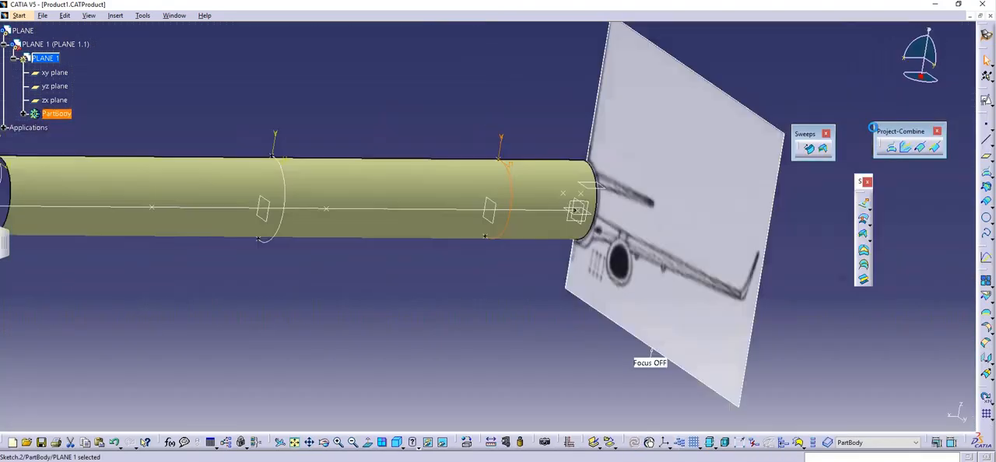
Reopen the Adaptive Sweep, set both dimensions of UserSection.2 to 10 mm, and preview the sweep
left_click(479, 294)
double_click(428, 192)
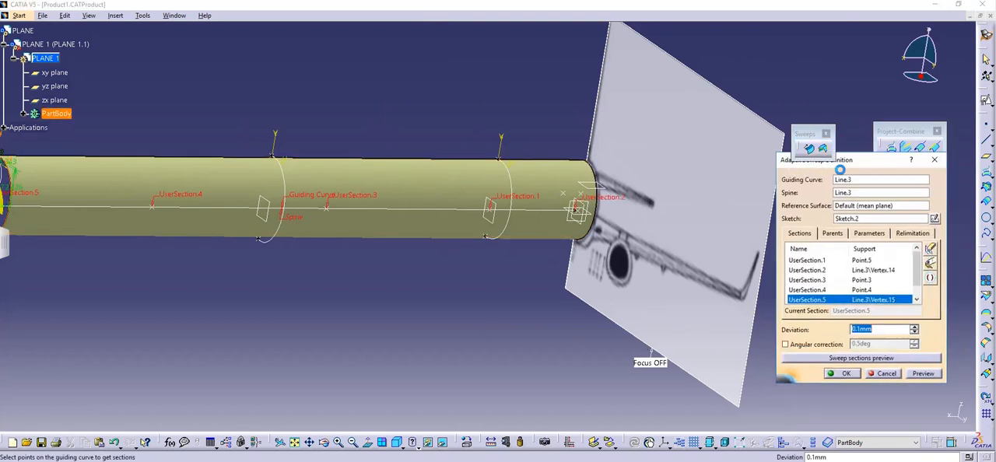
left_click(871, 234)
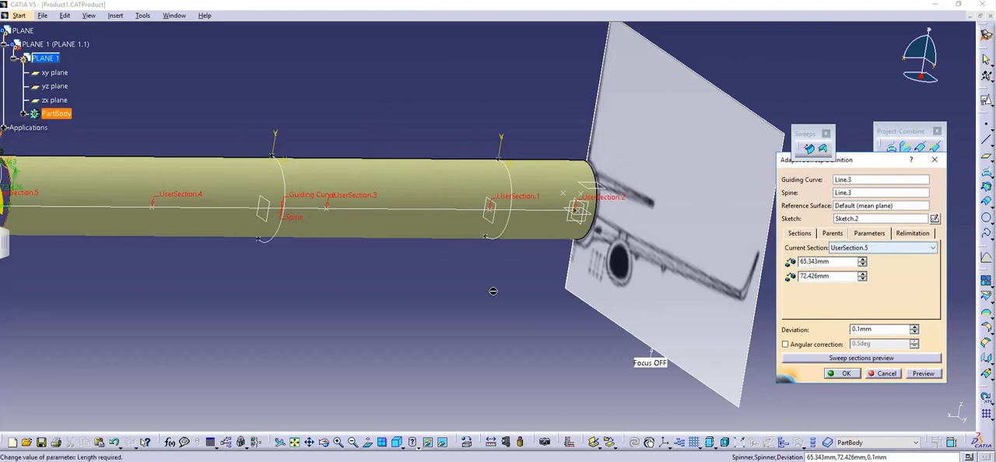
middle_click_drag(320, 283, 343, 290)
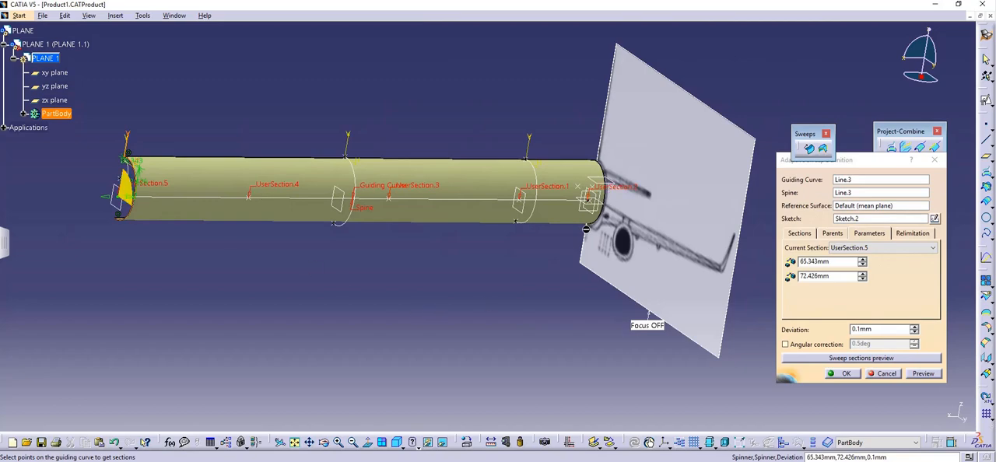
left_click(863, 249)
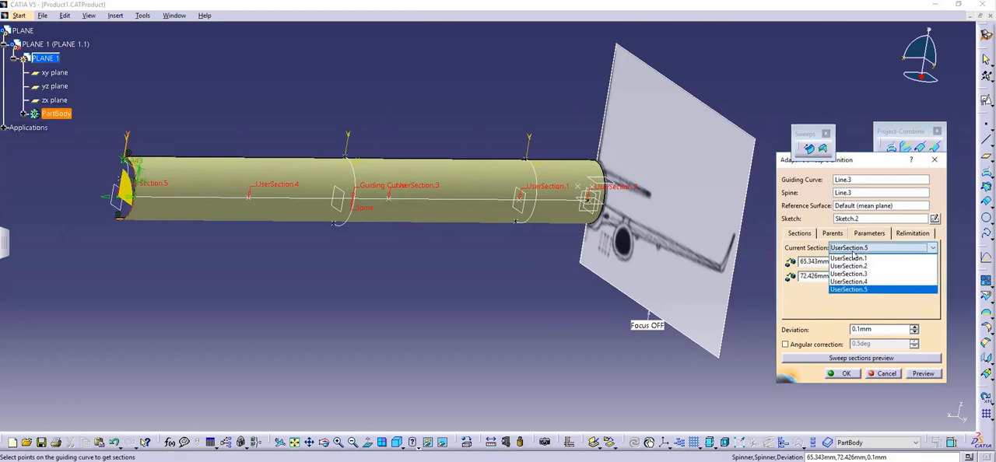
left_click(871, 267)
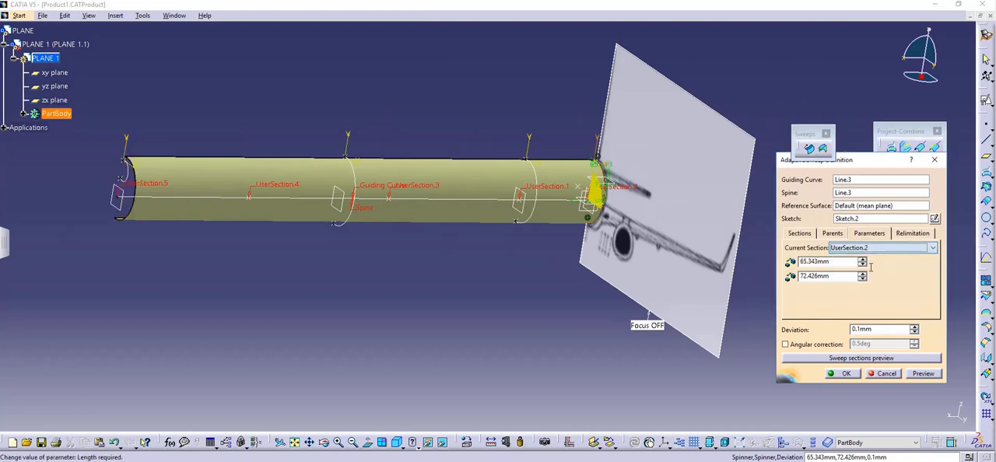
double_click(838, 261)
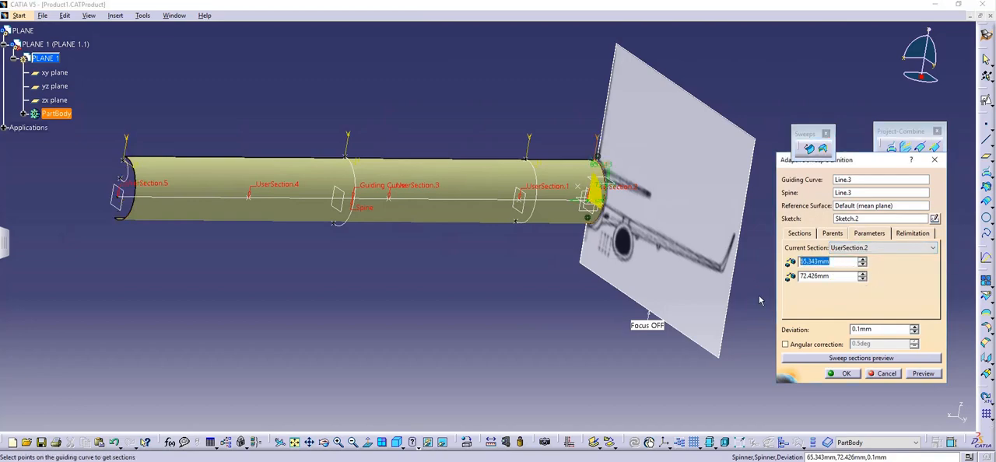
type("10")
key("Tab")
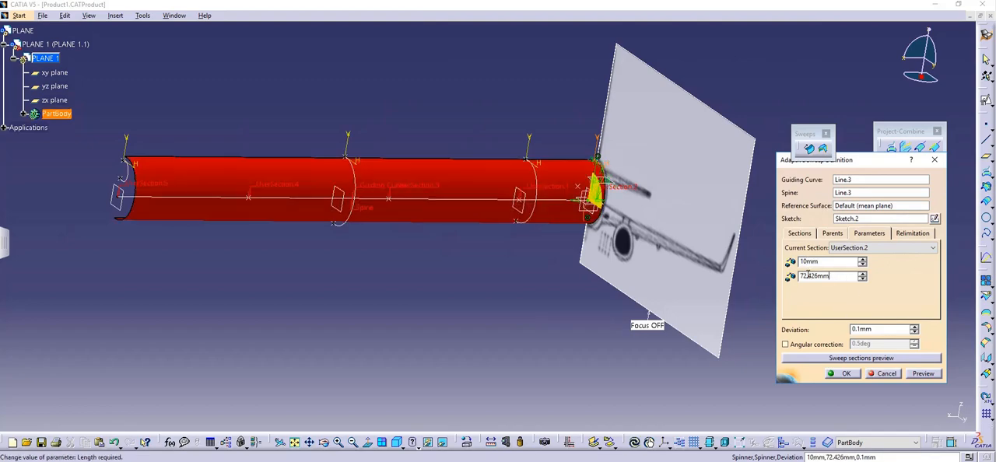
type("10")
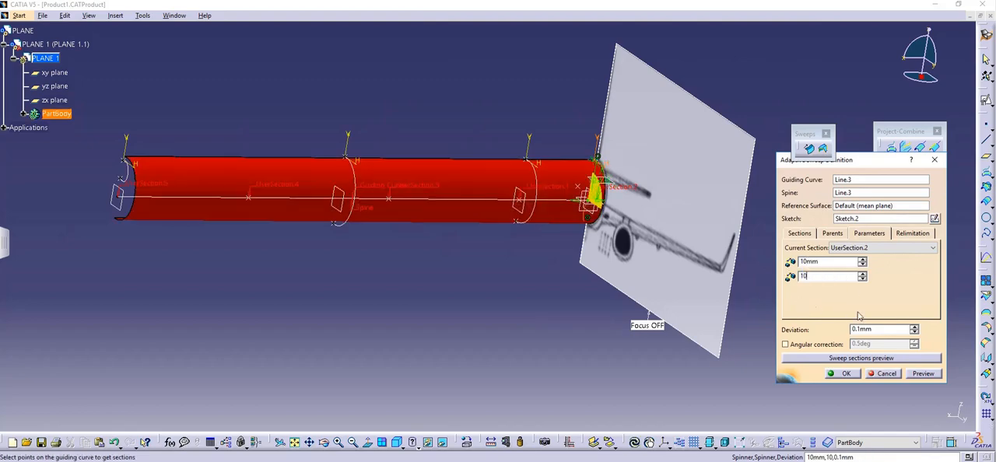
left_click(924, 374)
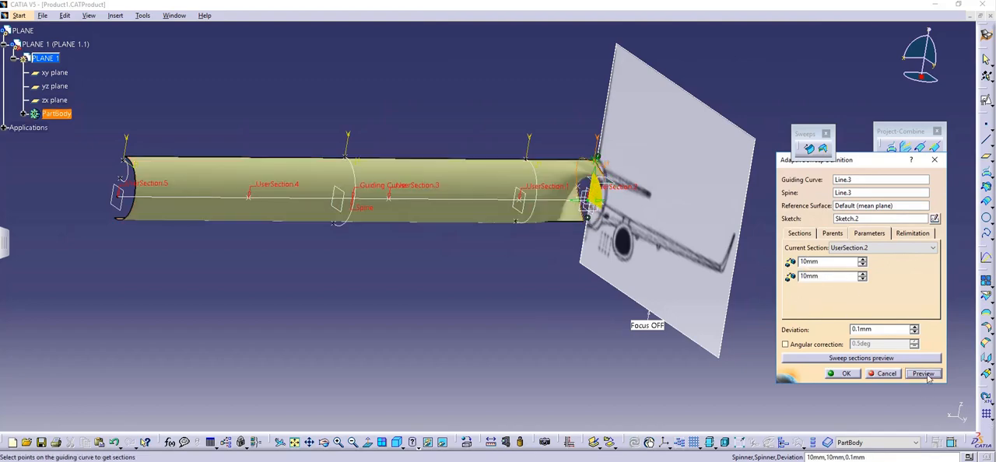
Try to set UserSection.2's control-point distance from the vertical axis to 60 mm in the Adaptive Sweep, and abandon the edit
middle_click_drag(591, 242, 612, 226)
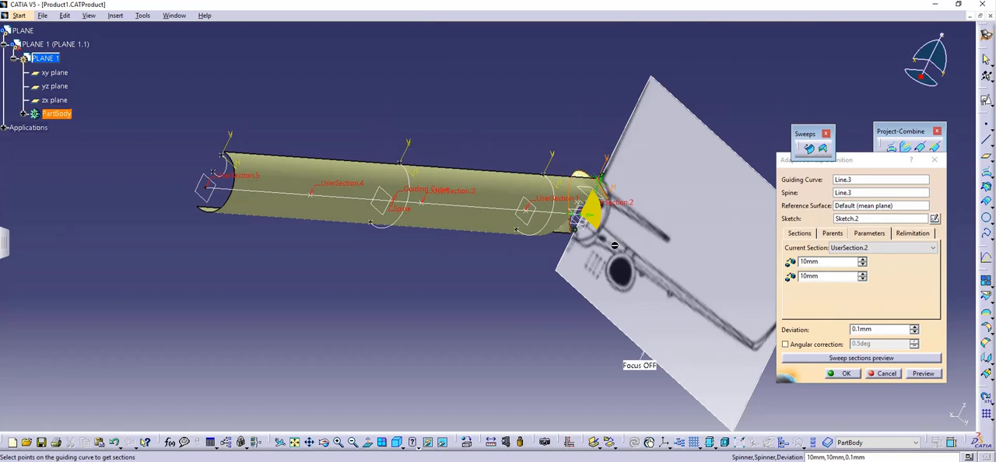
middle_click_drag(616, 245, 506, 240)
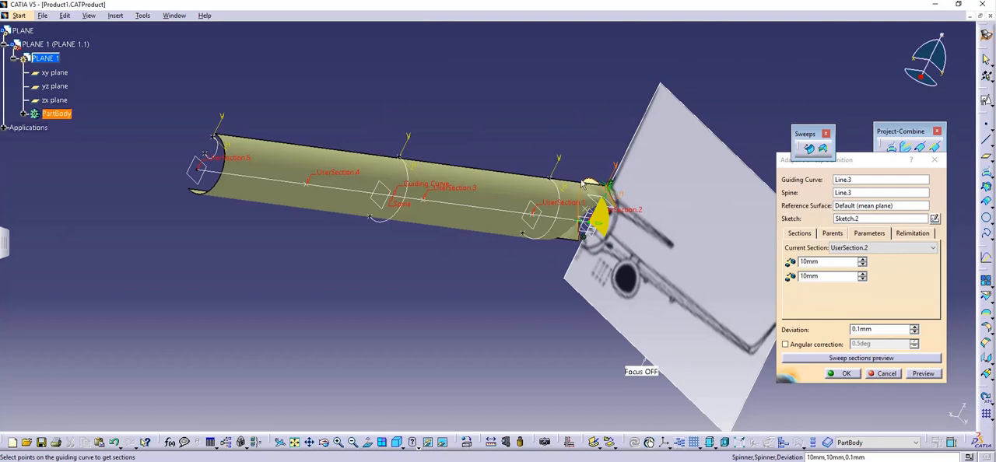
double_click(836, 261)
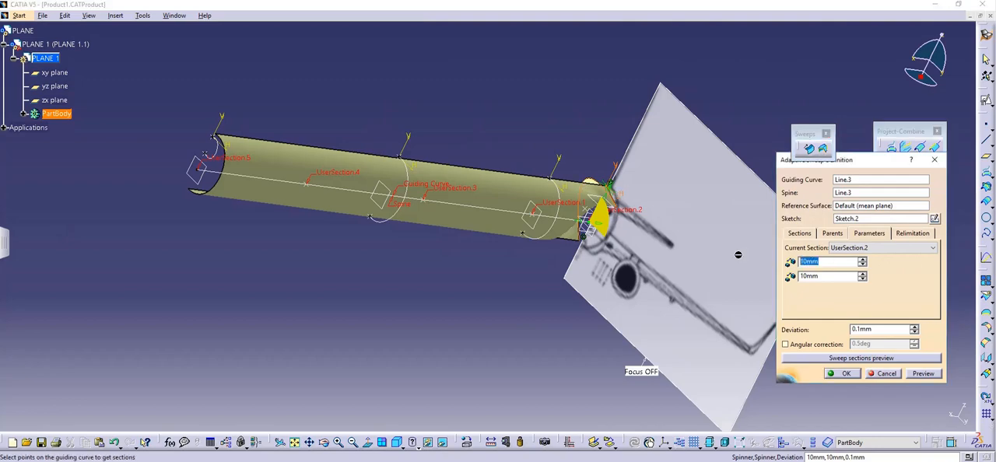
type("60")
key("Return")
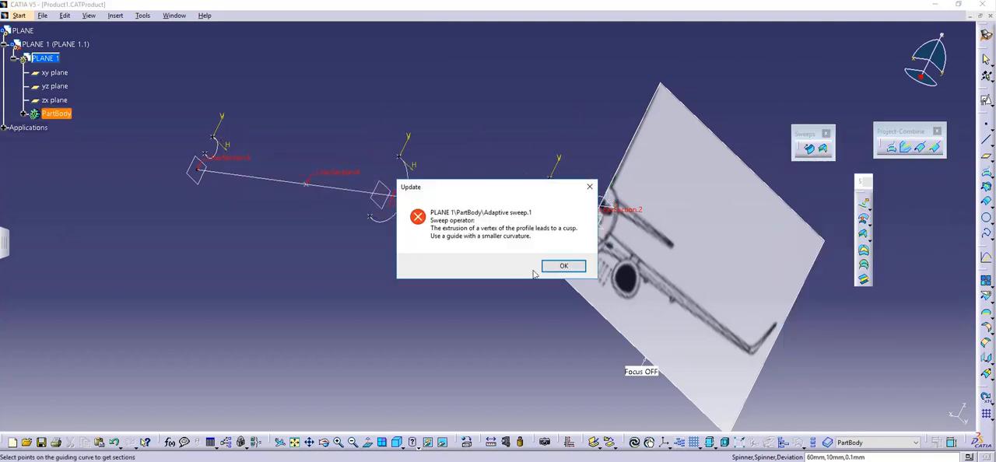
left_click(559, 268)
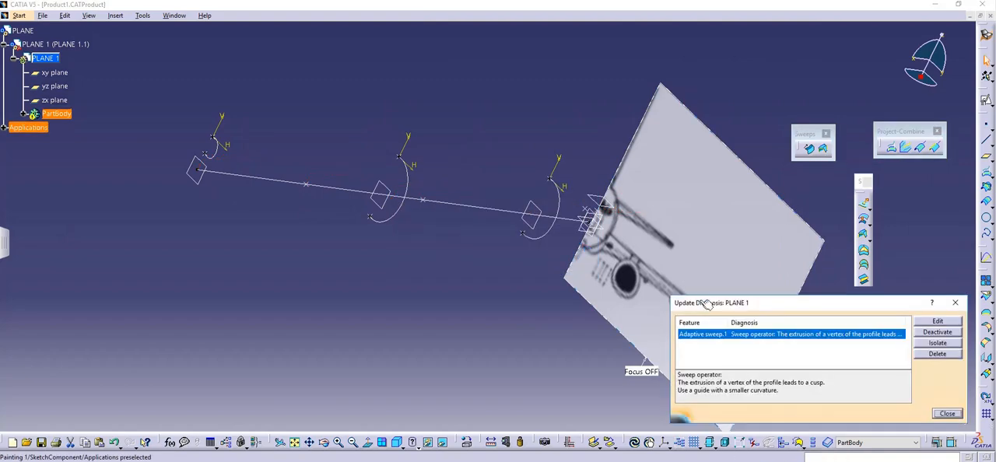
left_click(954, 303)
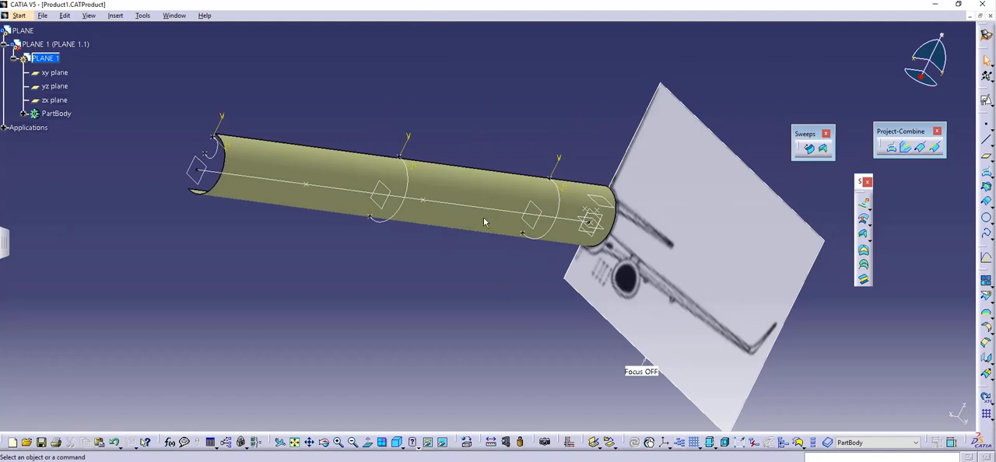
Open the section sketch near the front-view image and delete its spline
middle_click_drag(552, 300, 558, 229)
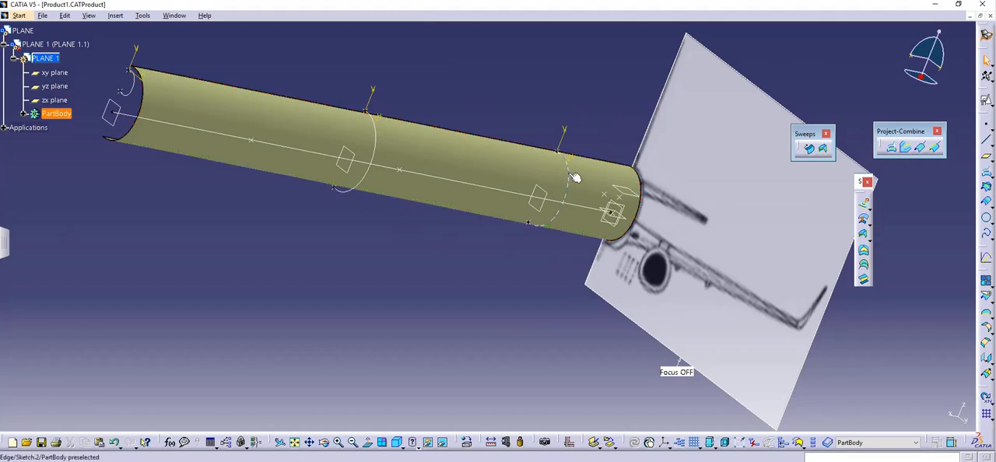
double_click(574, 176)
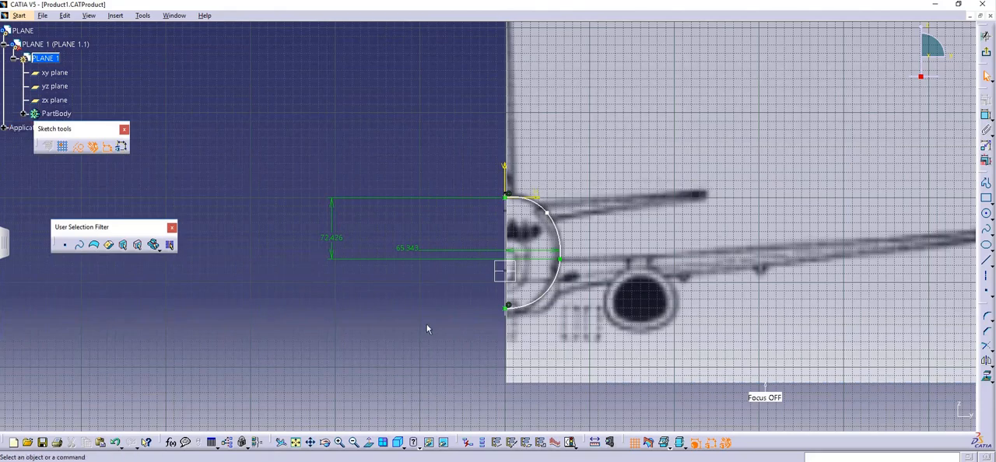
left_click(556, 226)
key("Delete")
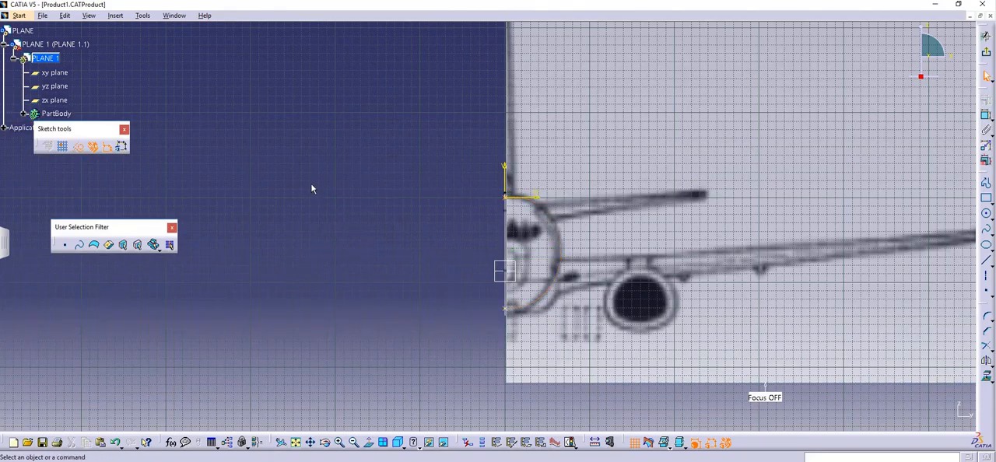
left_click(991, 218)
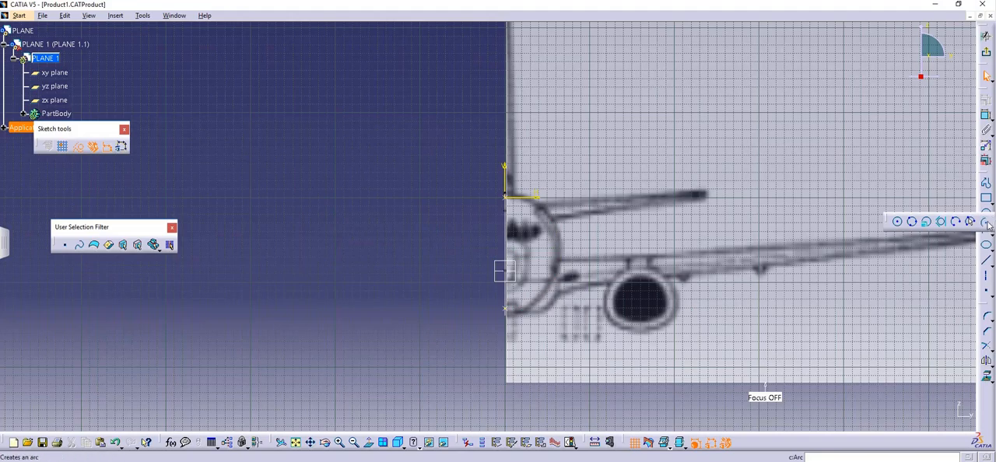
left_click(941, 222)
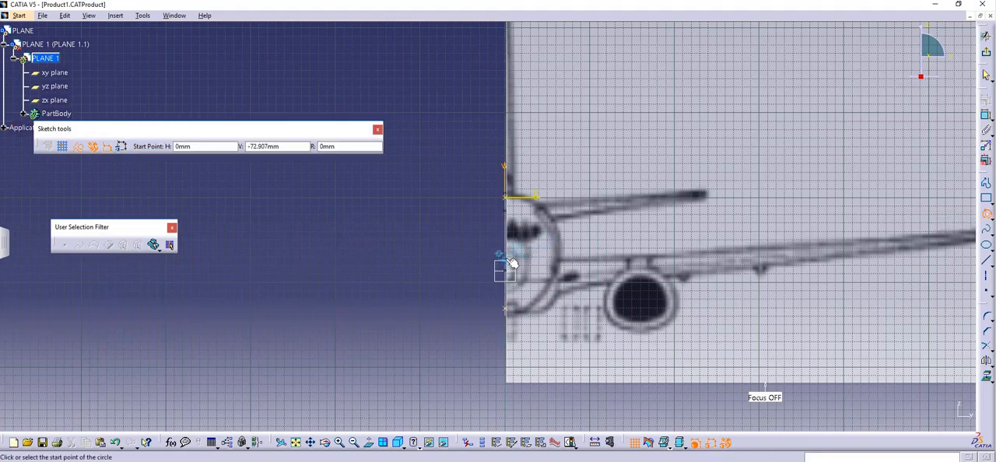
left_click(506, 242)
left_click(506, 195)
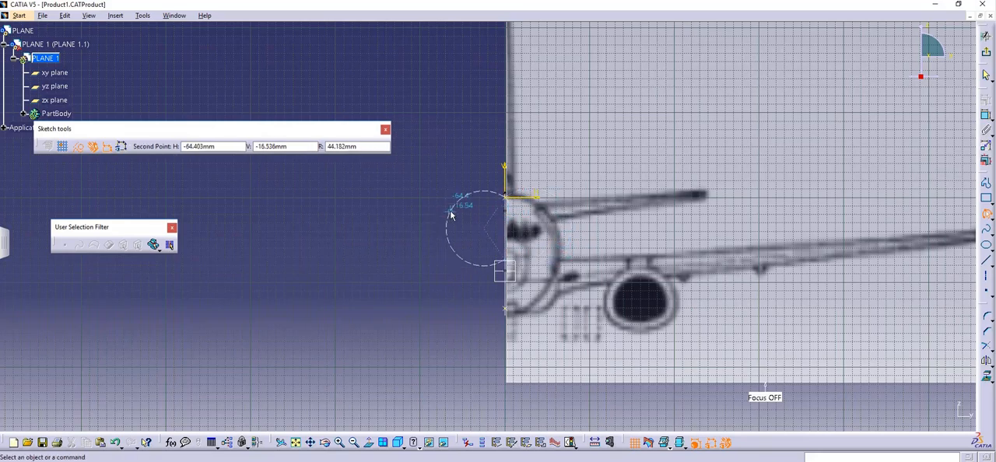
key("Escape")
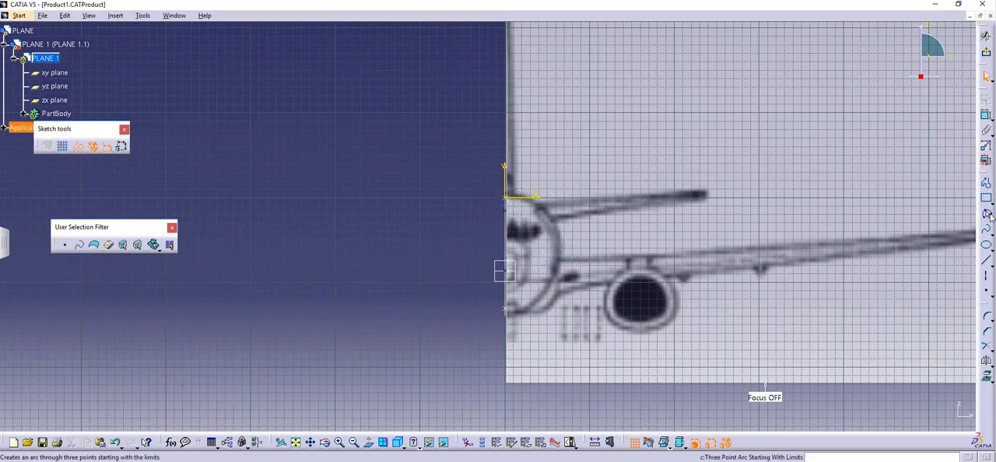
Switch from construction to standard elements and draw a three-point arc from the sketch origin to the lower profile point, bulging along the front-view fuselage outline
left_click(78, 150)
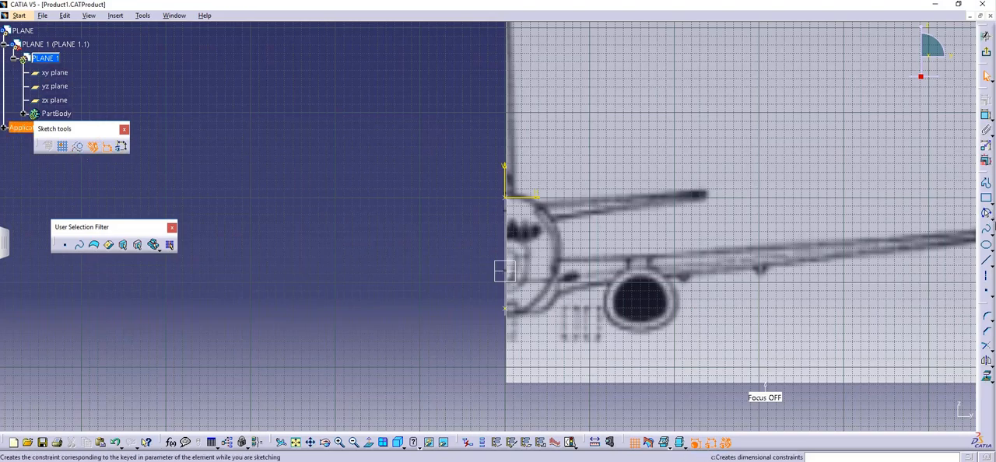
left_click(985, 213)
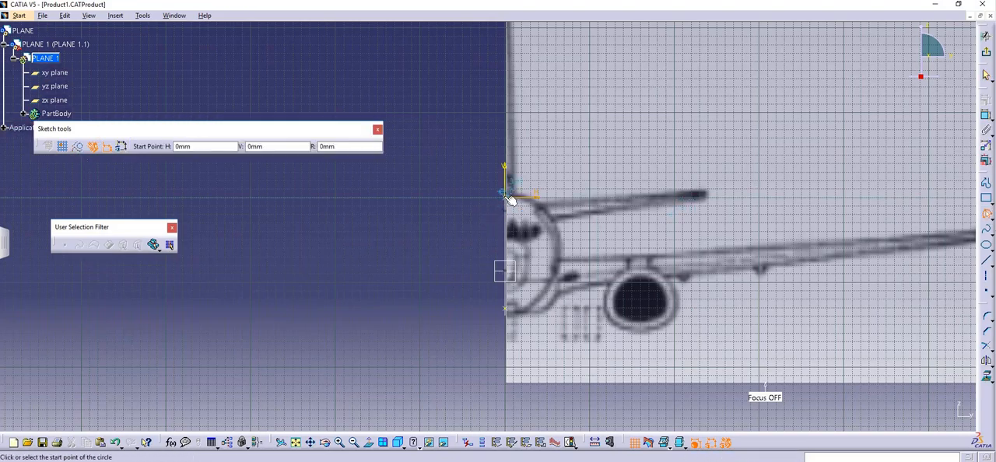
left_click(506, 196)
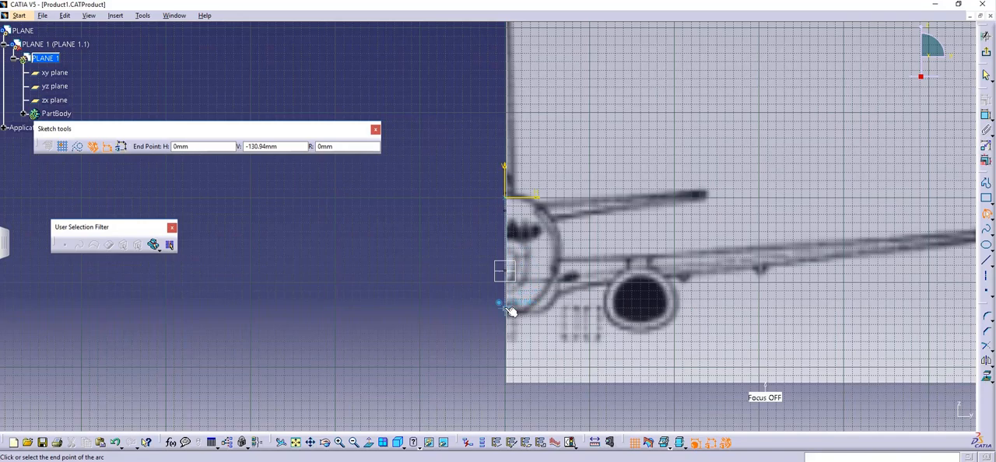
left_click(507, 309)
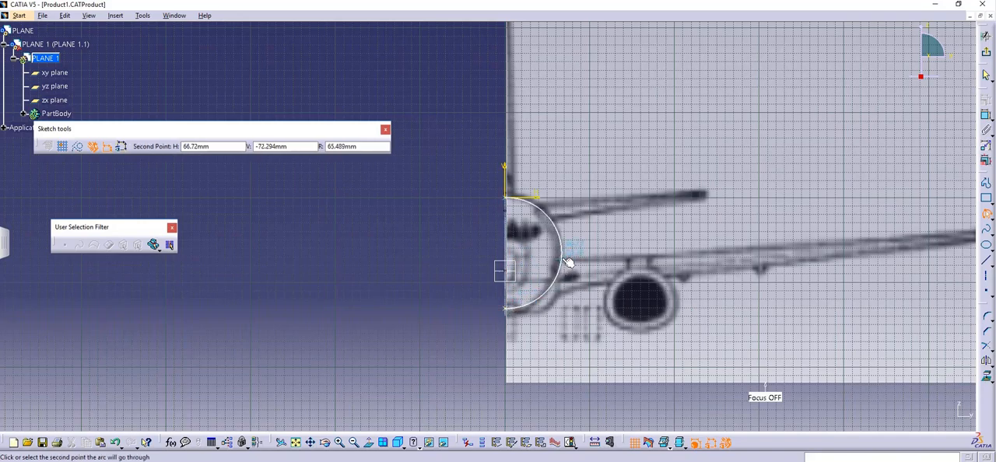
left_click(569, 262)
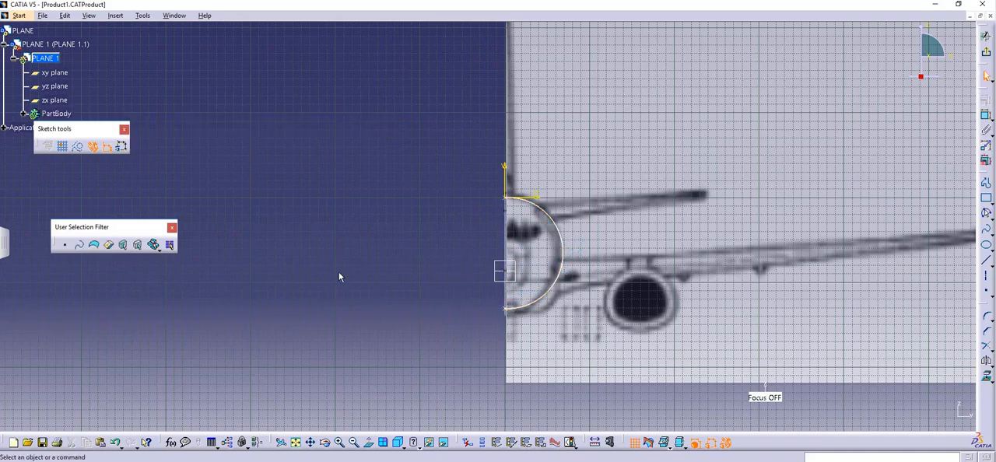
Dimension the arc's radius and finish the section sketch edit
left_click(564, 231)
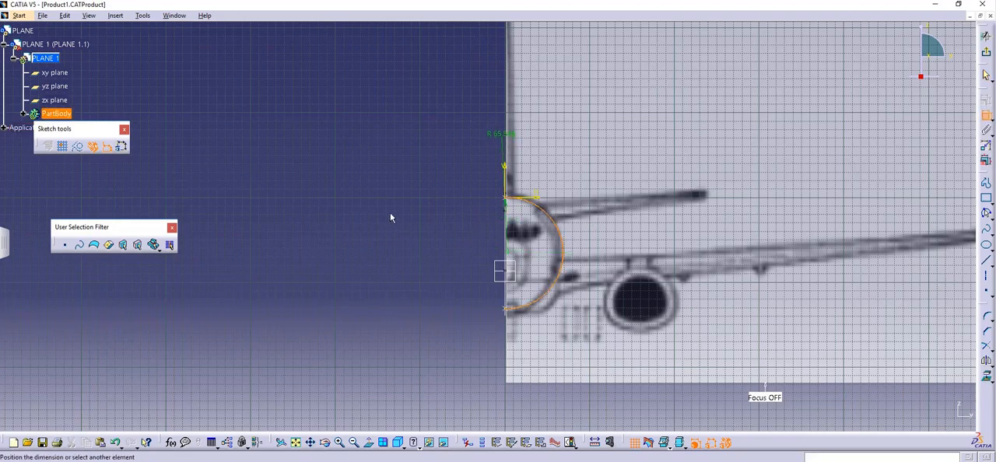
left_click(373, 175)
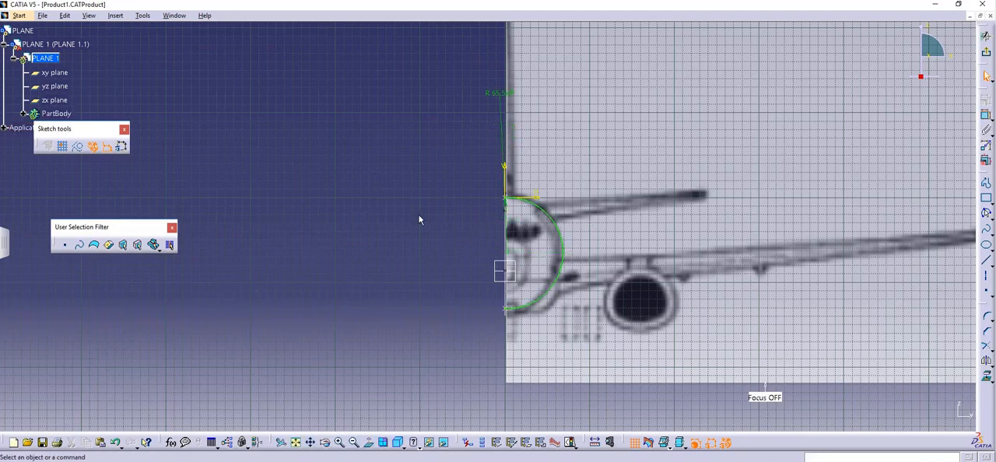
left_click(986, 55)
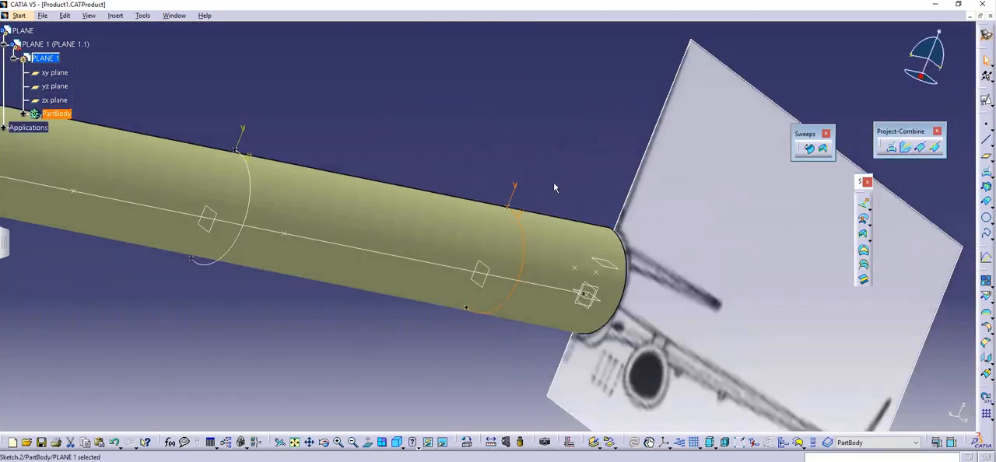
left_click(555, 188)
mouse_move(563, 269)
middle_mouse_down()
mouse_move(580, 214)
mouse_move(553, 302)
middle_mouse_up()
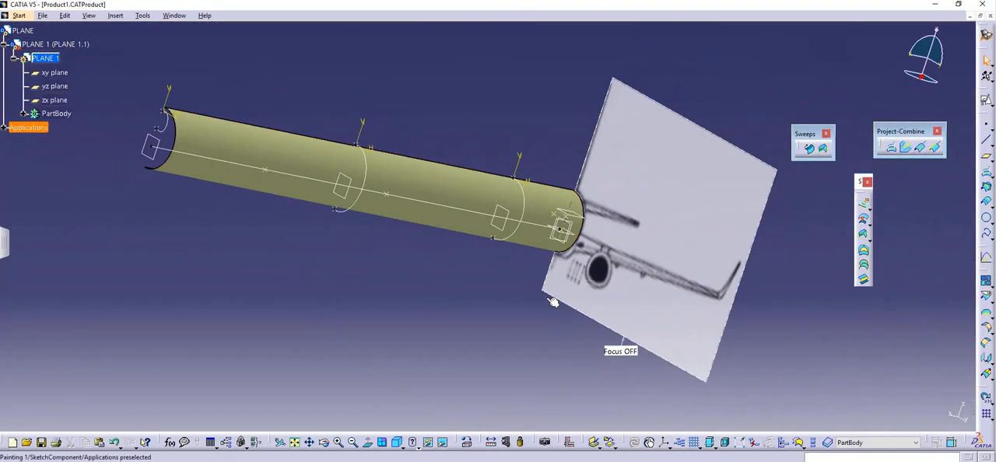
Try to set UserSection.2's arc radius to 30 mm in the Adaptive Sweep, then revert the edit
double_click(472, 191)
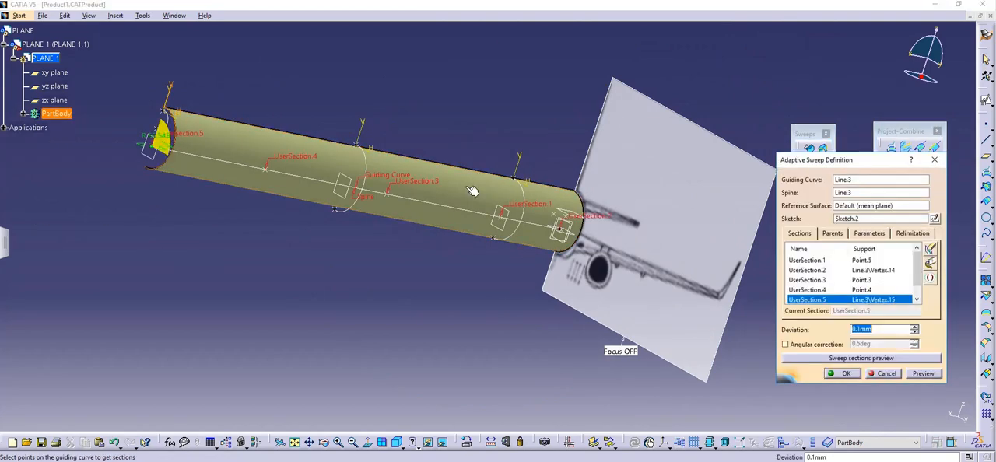
left_click(862, 235)
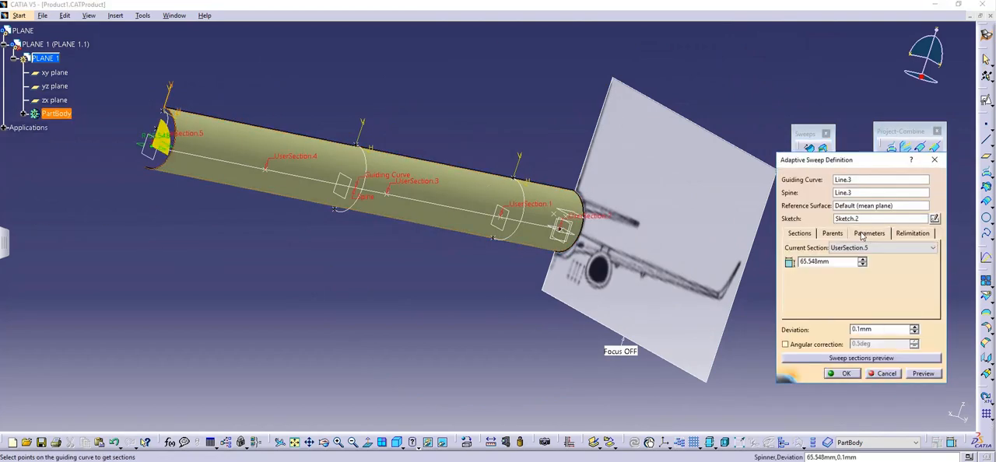
left_click(873, 249)
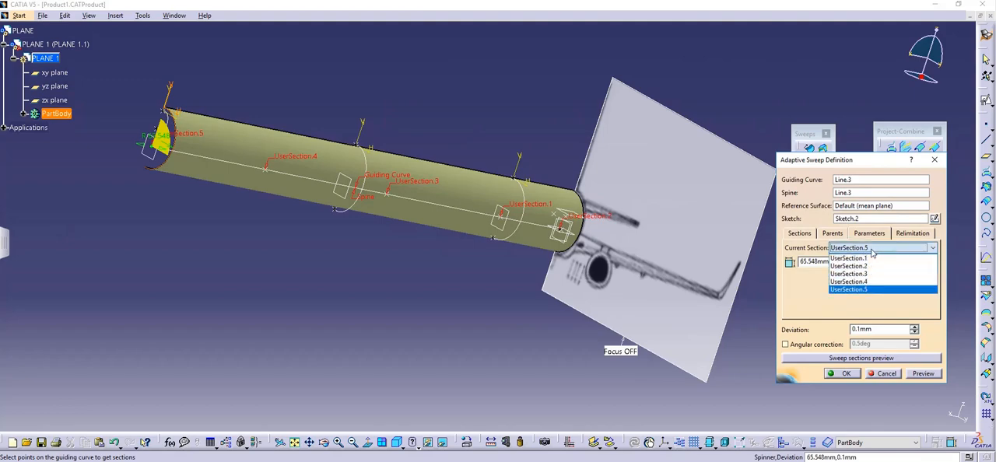
left_click(860, 267)
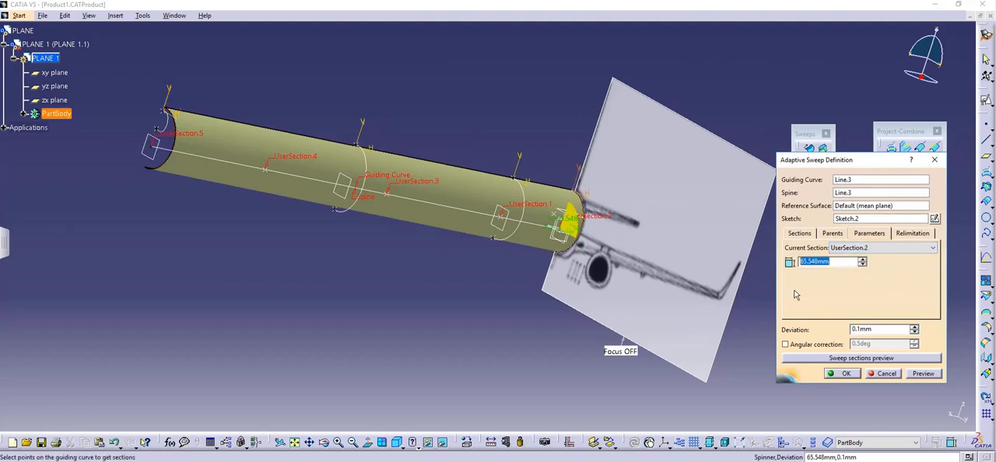
type("30")
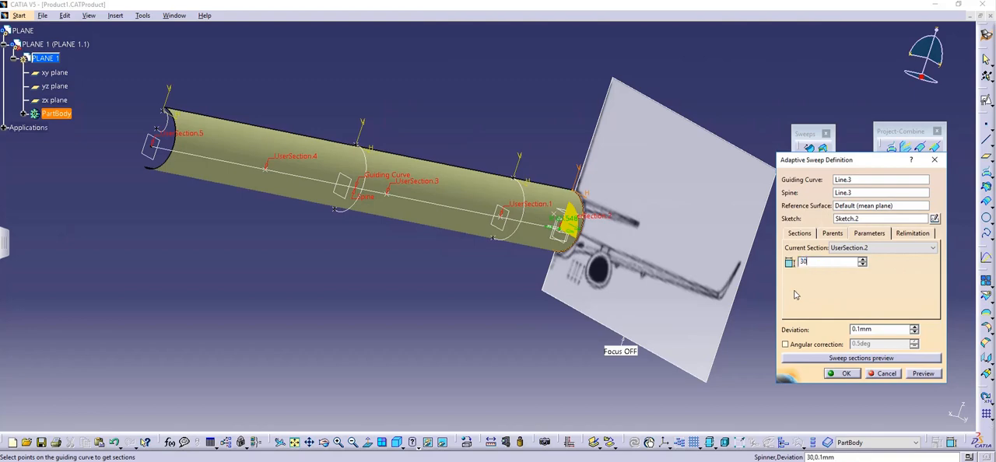
key("Return")
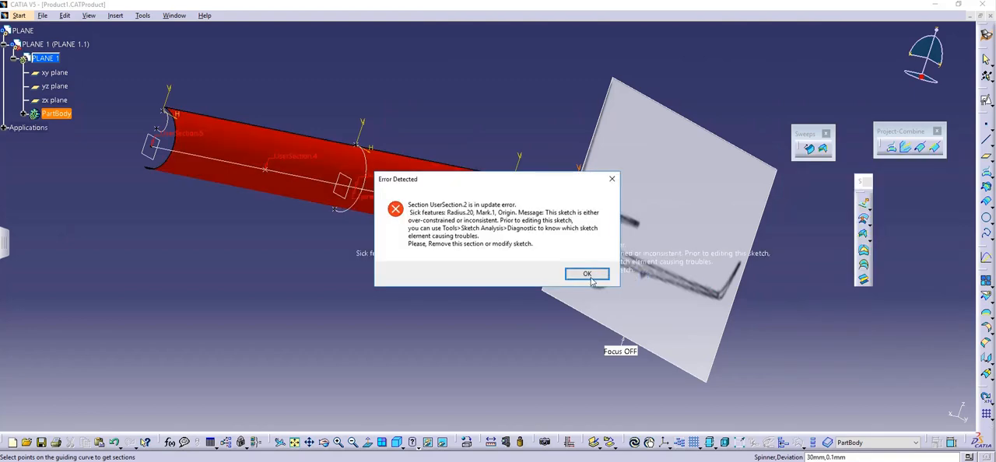
left_click(588, 277)
left_click(590, 287)
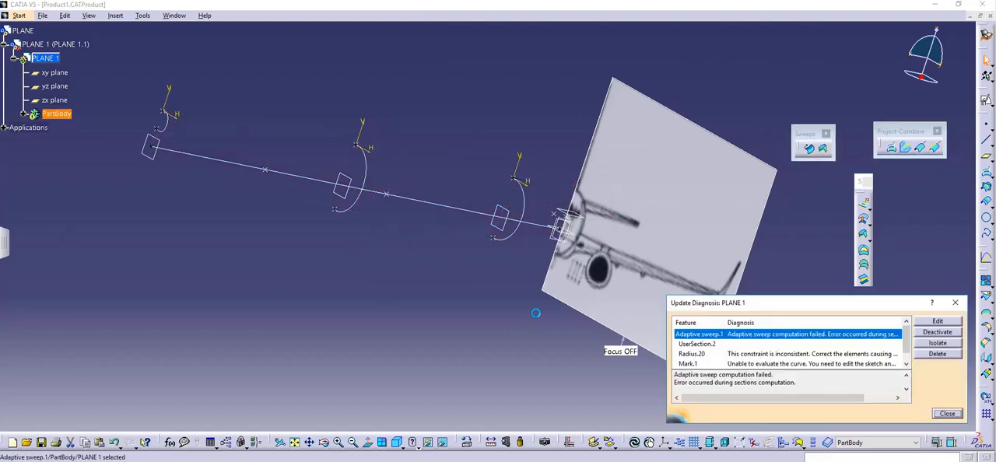
left_click(954, 304)
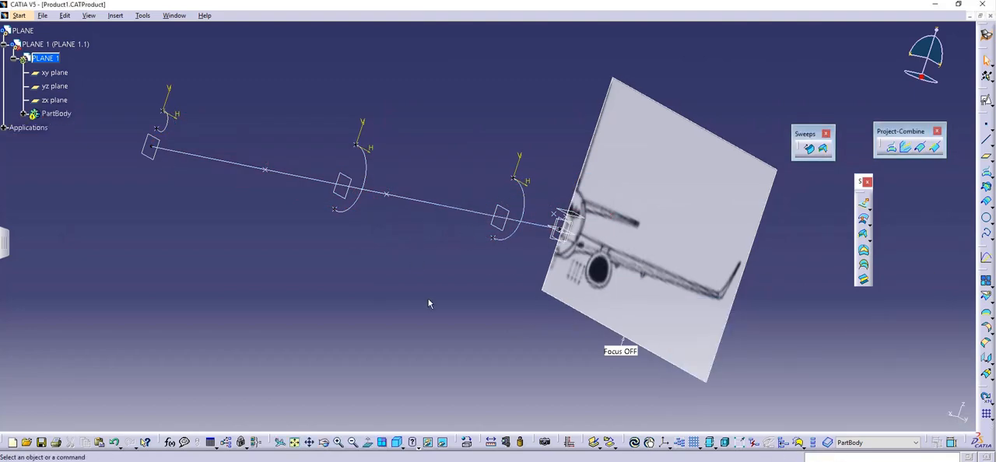
key("ctrl+u")
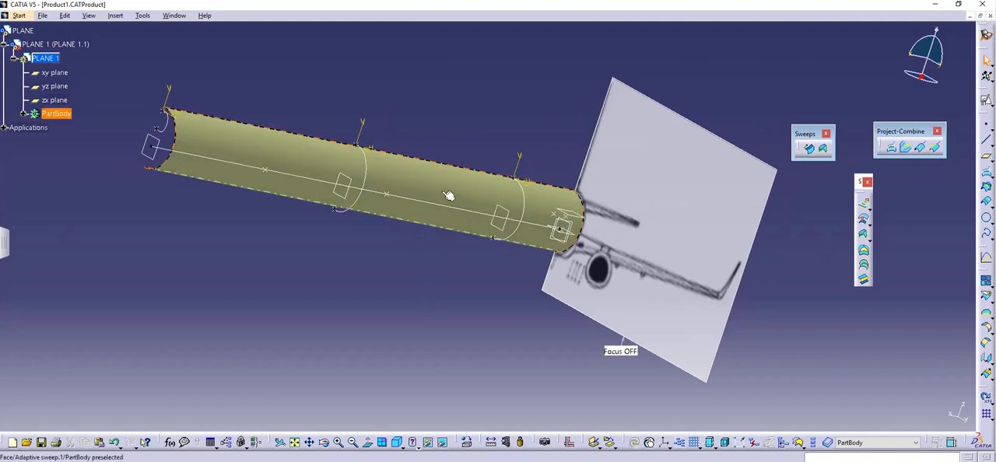
Reopen the Adaptive Sweep and try to preview it with UserSection.2's radius at 30 mm
double_click(446, 193)
left_click(870, 233)
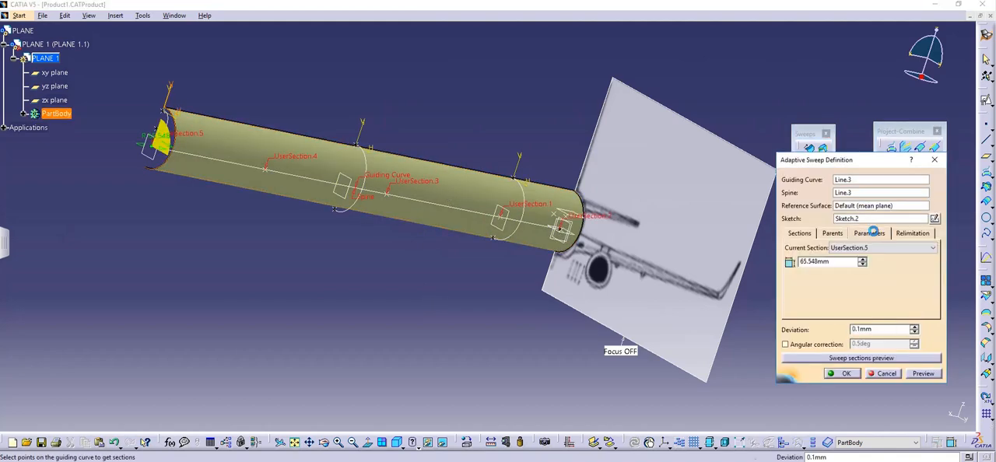
left_click(864, 249)
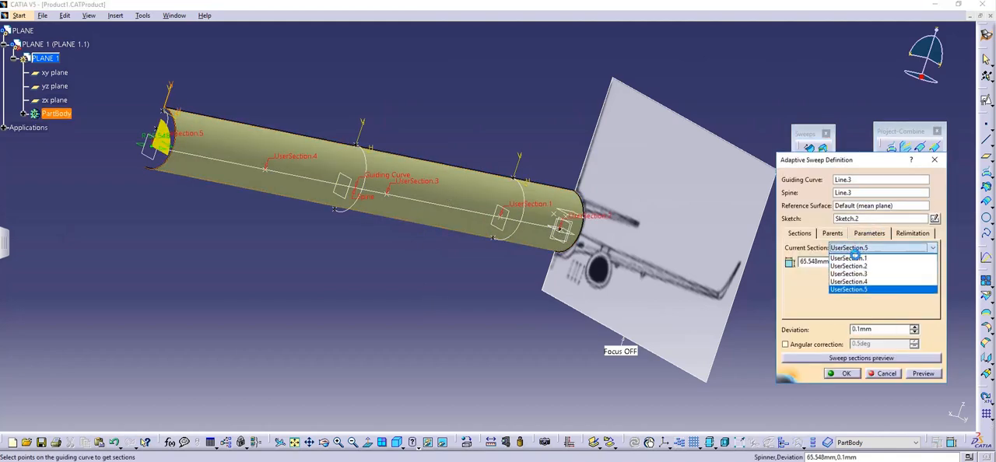
left_click(845, 267)
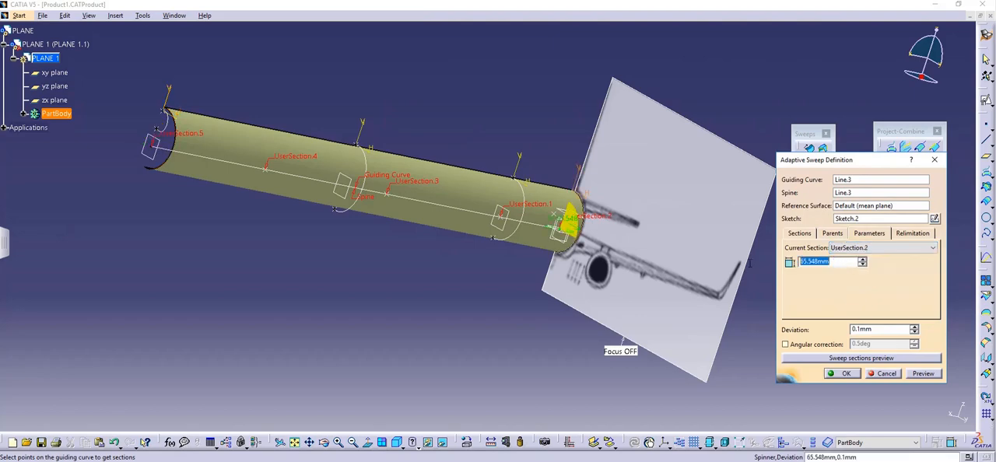
type("30")
left_click(923, 374)
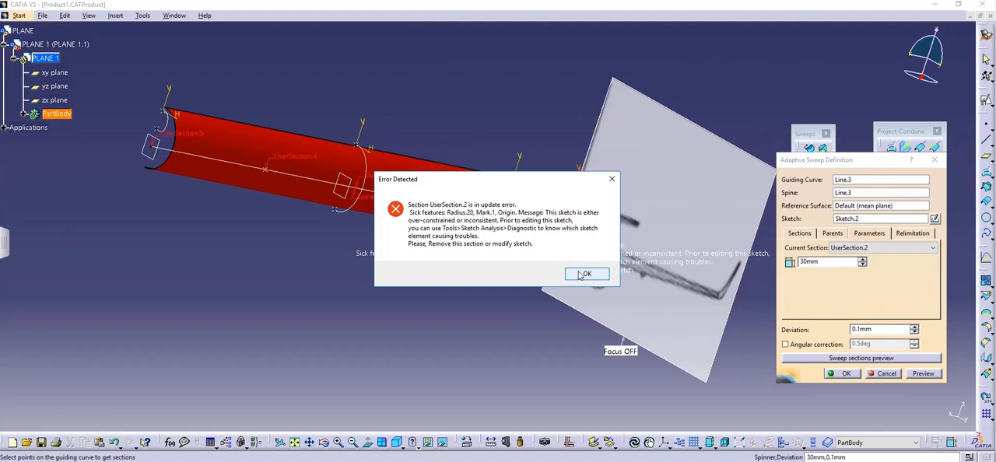
left_click(584, 274)
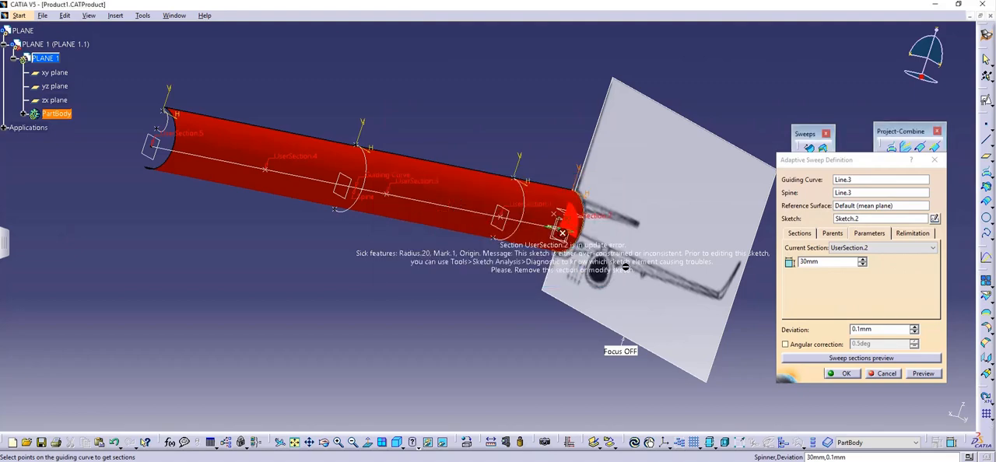
Try a 45 mm radius for UserSection.2 in the sweep preview, and cancel the sweep edit
double_click(809, 261)
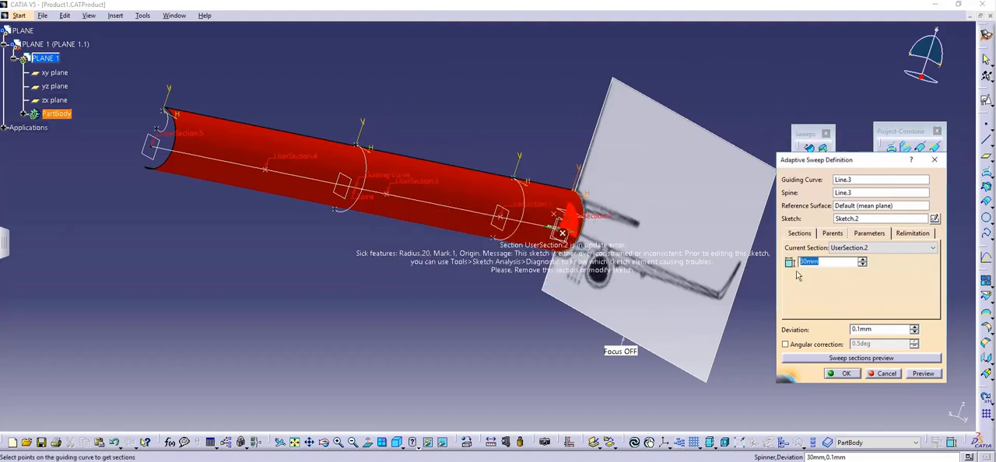
type("45")
left_click(923, 373)
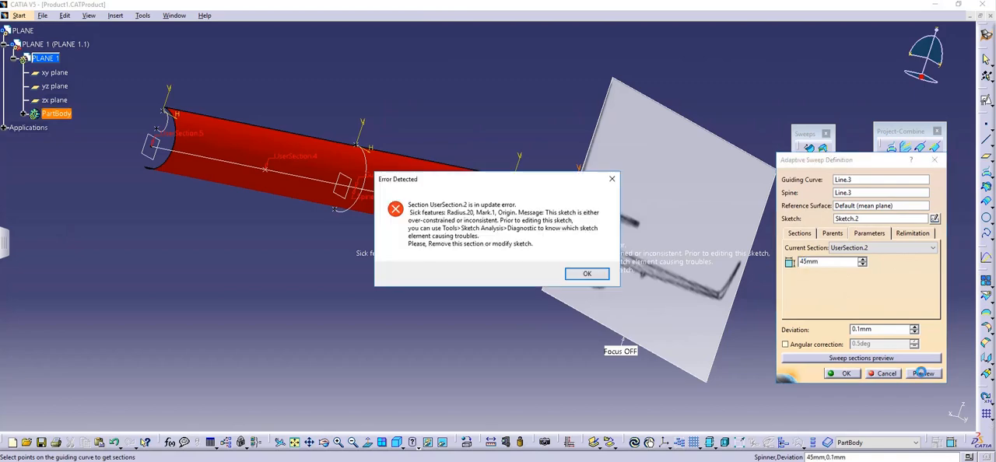
left_click(583, 274)
left_click(935, 159)
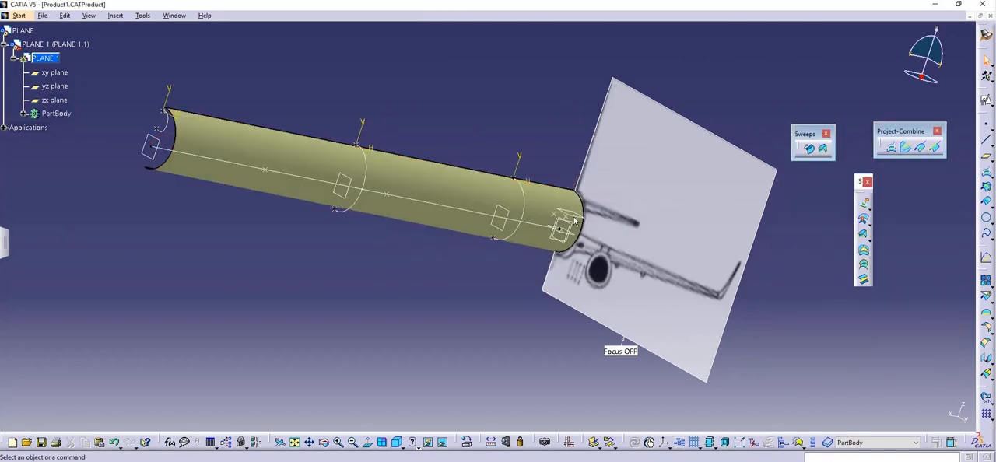
Open the section sketch and examine how the arc's endpoints sit on the fuselage profile curves
double_click(549, 201)
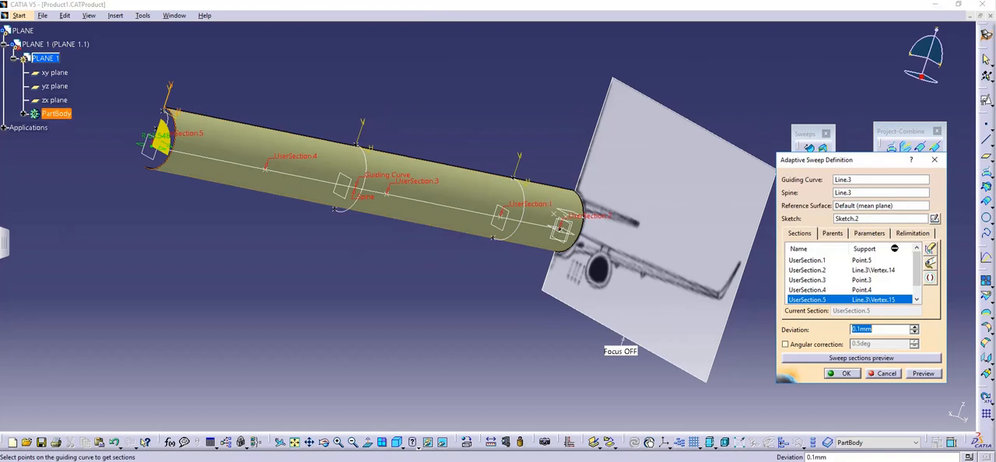
left_click(936, 160)
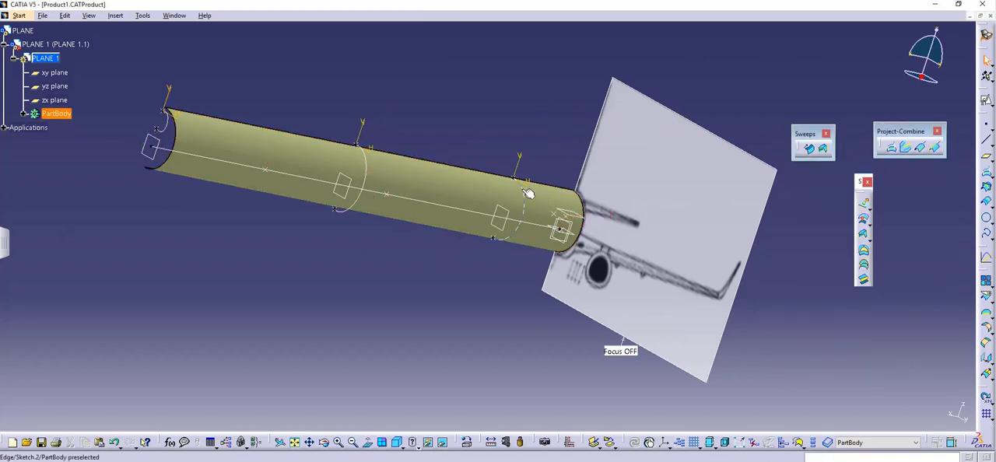
double_click(557, 221)
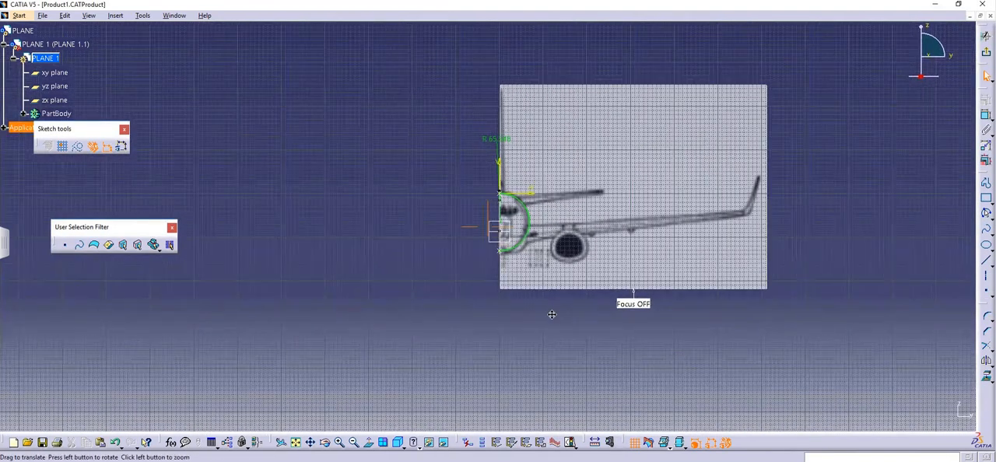
middle_click_drag(551, 315, 559, 313)
mouse_move(560, 281)
middle_mouse_down()
mouse_move(587, 275)
mouse_move(574, 242)
mouse_move(478, 286)
mouse_move(481, 187)
middle_mouse_up()
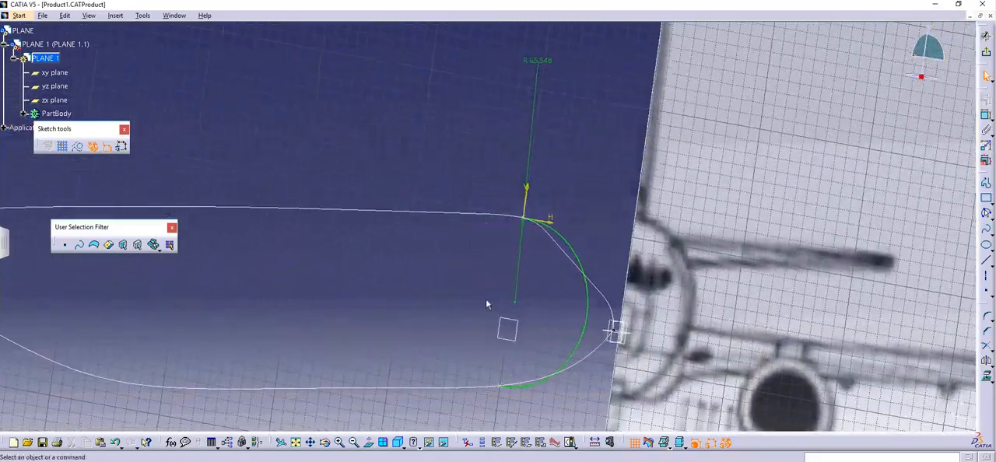
mouse_move(515, 252)
middle_mouse_down()
mouse_move(463, 258)
mouse_move(456, 237)
middle_mouse_up()
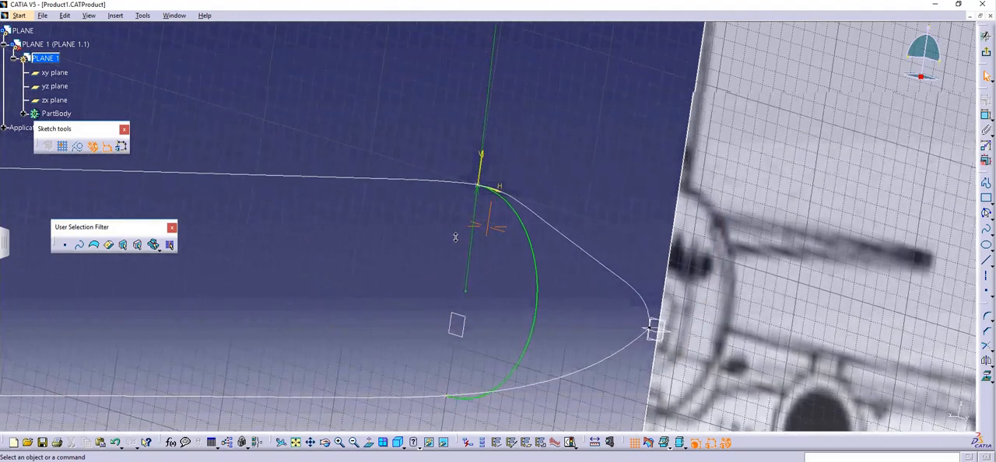
left_click(453, 399)
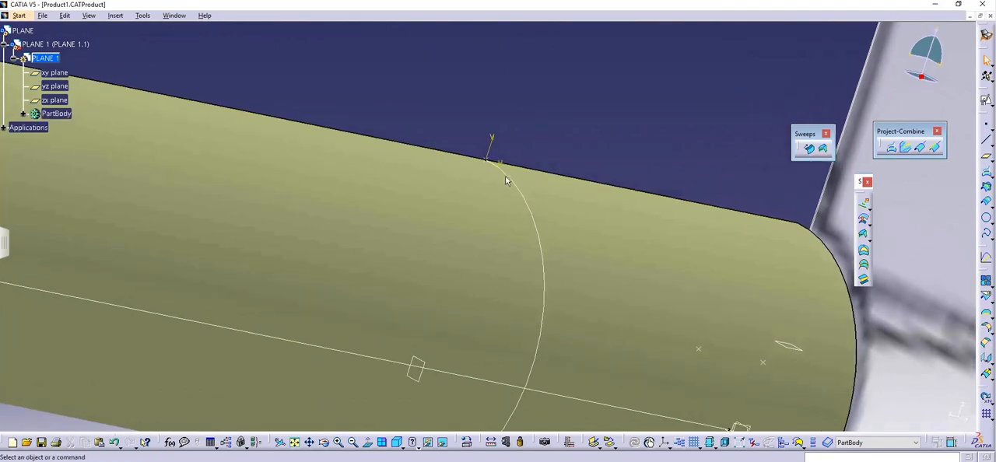
Reopen the section sketch, delete its arc, and select the lower intersection point on the fuselage profile
double_click(509, 173)
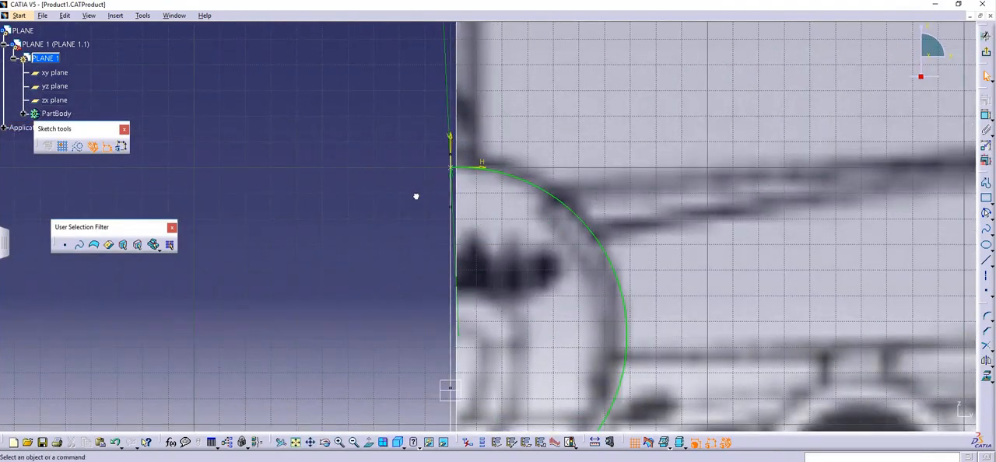
mouse_move(520, 229)
middle_mouse_down()
mouse_move(414, 244)
mouse_move(526, 194)
middle_mouse_up()
left_click(531, 189)
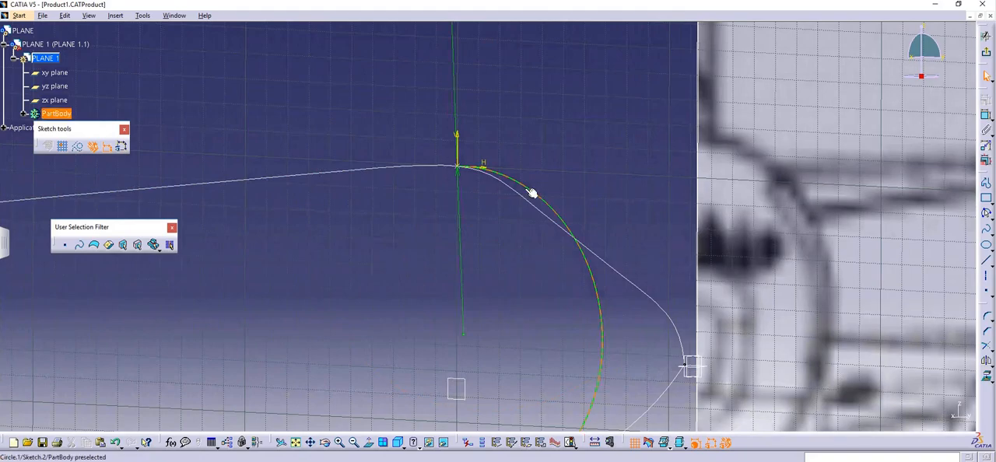
key("Delete")
mouse_move(582, 179)
middle_mouse_down()
mouse_move(583, 156)
mouse_move(584, 195)
middle_mouse_up()
left_click(470, 379)
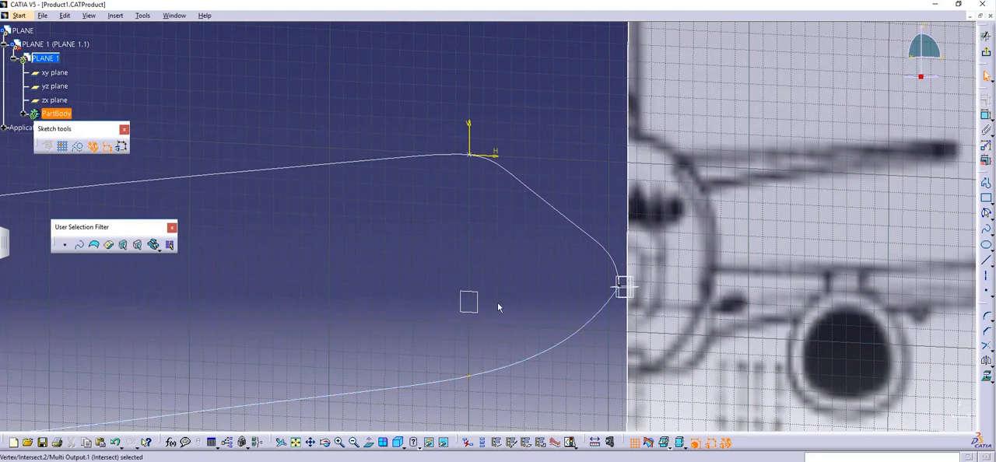
Draw a three-point arc in the section sketch from the upper to the lower fuselage intersection point, bulging toward the blueprint image
left_click(469, 156)
left_click(476, 224)
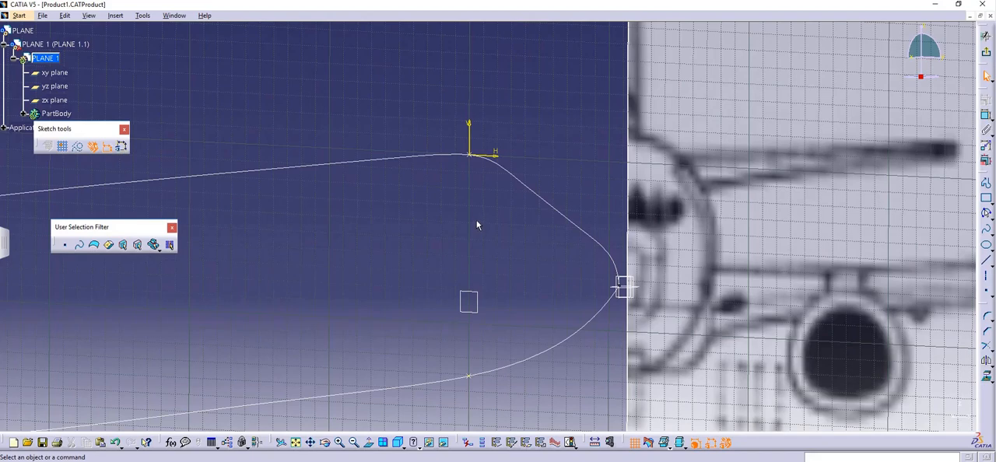
left_click(986, 214)
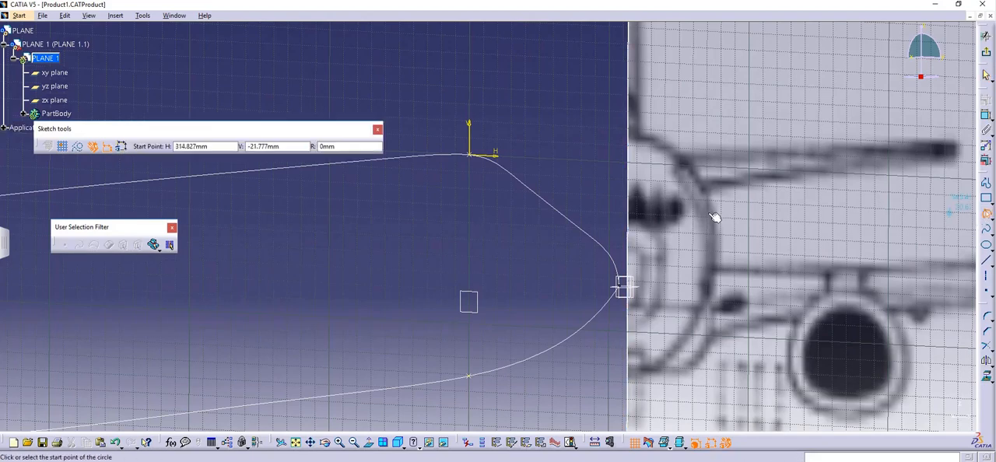
left_click(470, 155)
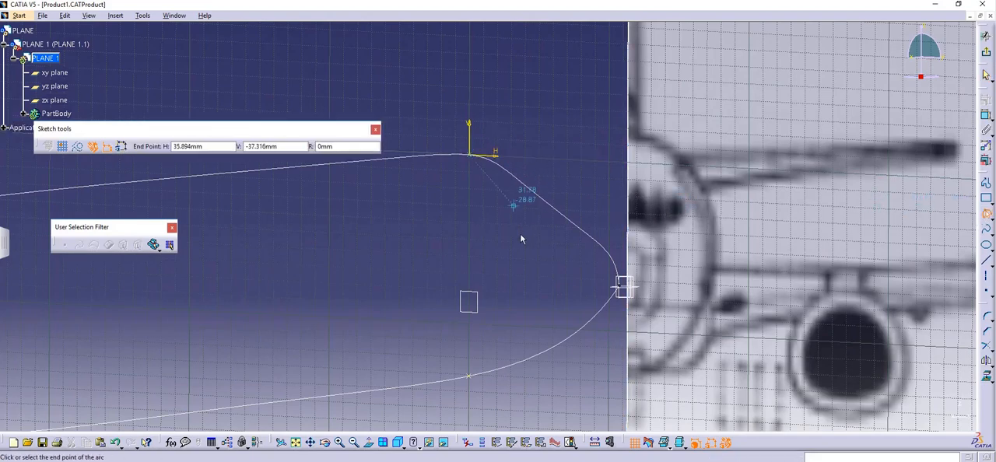
left_click(471, 379)
left_click(558, 296)
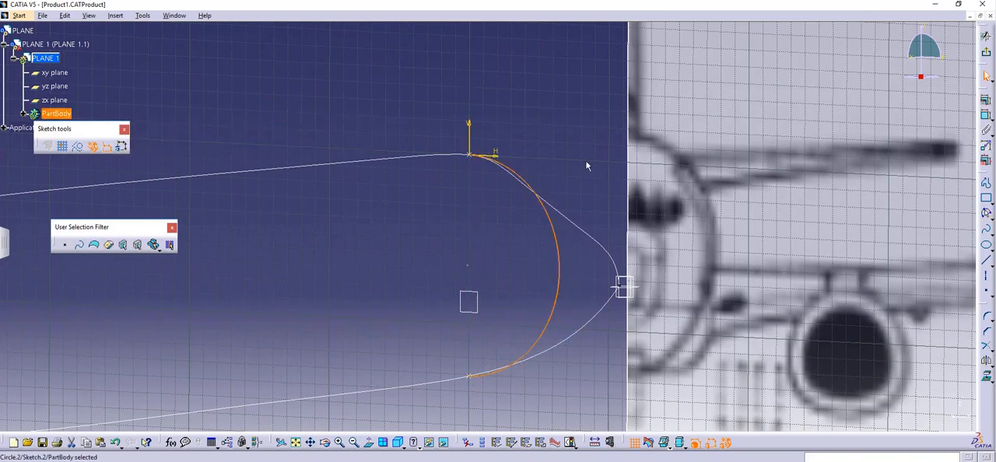
Try a radius dimension on the new section arc, and remove it
left_click(986, 114)
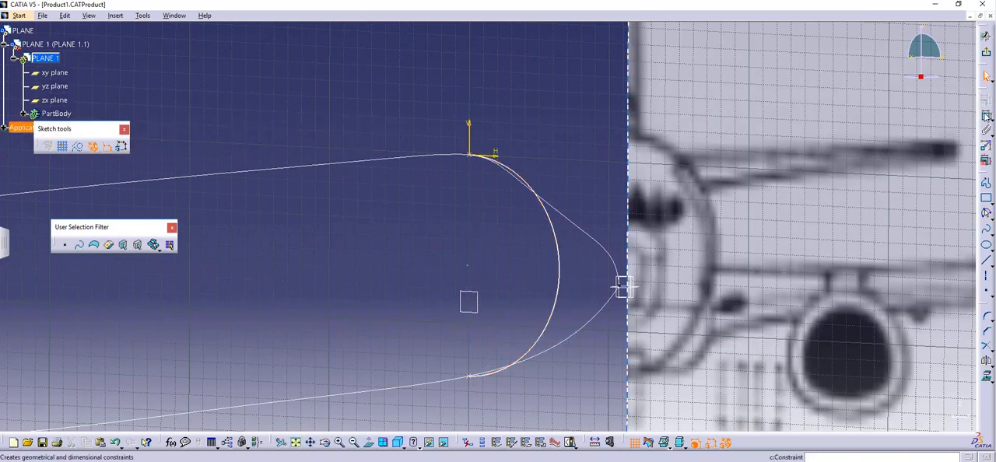
left_click(553, 224)
left_click(574, 167)
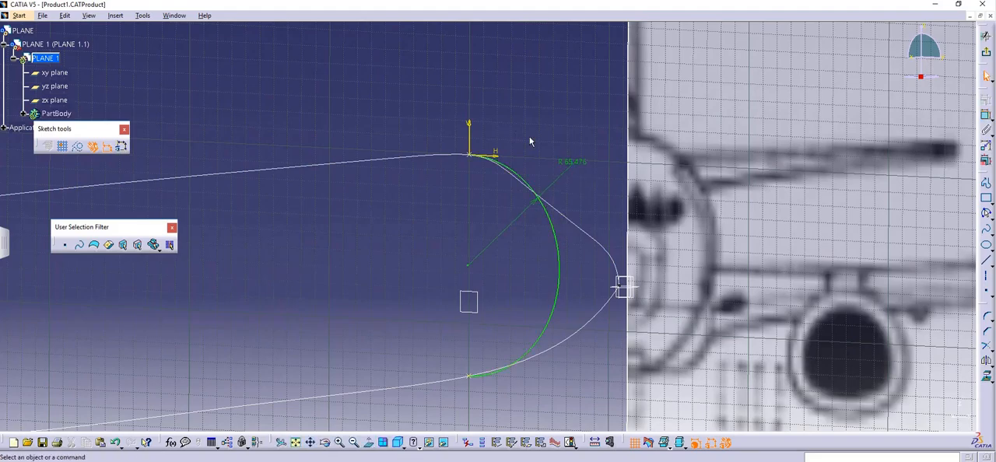
mouse_move(564, 166)
middle_mouse_down()
mouse_move(543, 253)
mouse_move(481, 330)
middle_mouse_up()
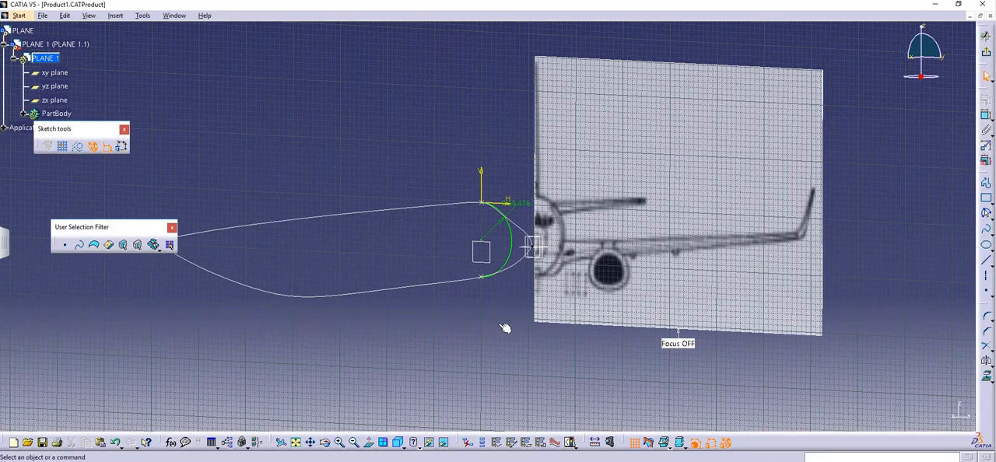
middle_click_drag(469, 300, 501, 298)
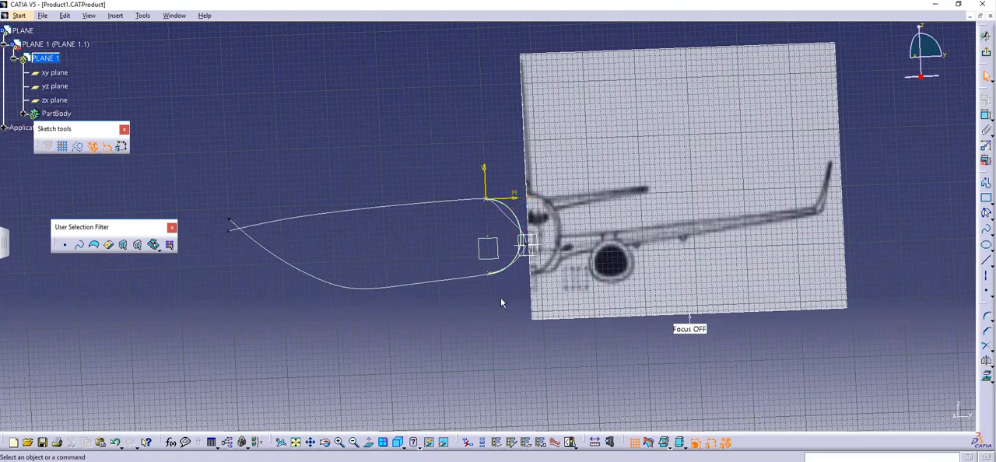
mouse_move(505, 304)
middle_mouse_down()
mouse_move(472, 311)
mouse_move(484, 305)
mouse_move(472, 296)
middle_mouse_up()
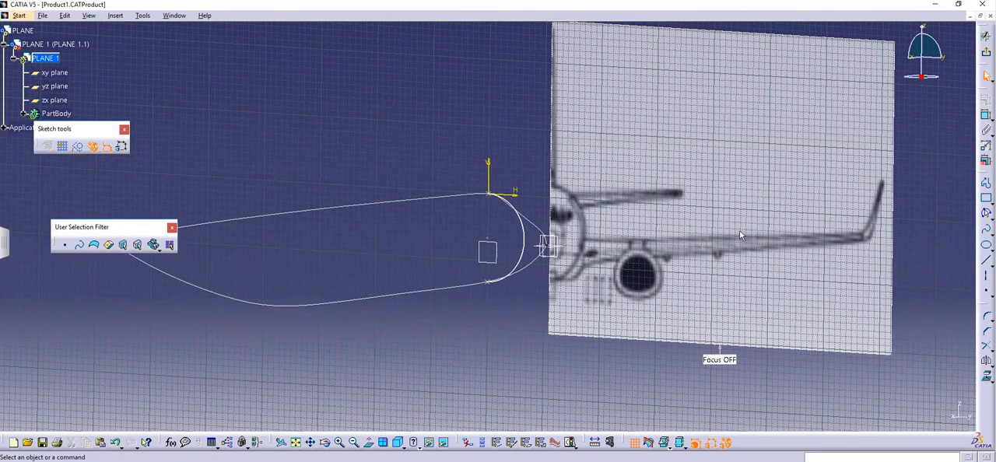
Dimension the section arc's radius and exit the sketch
left_click(986, 115)
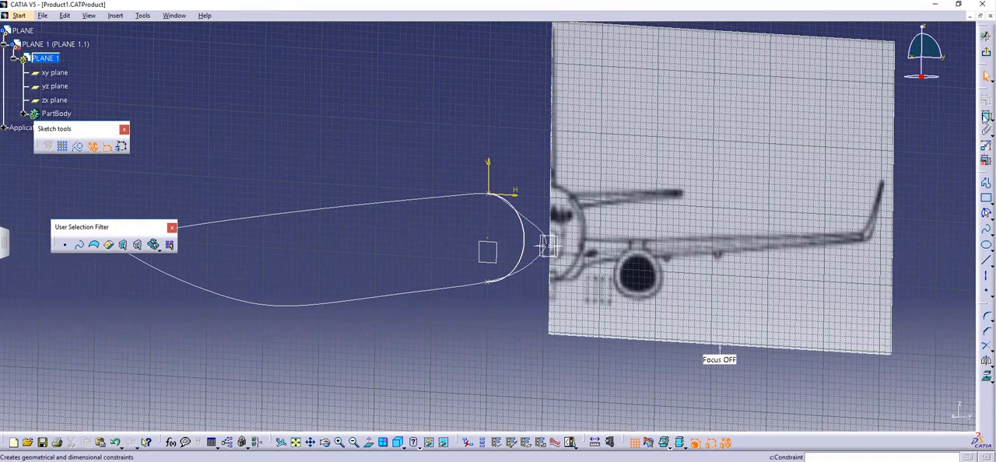
left_click(514, 206)
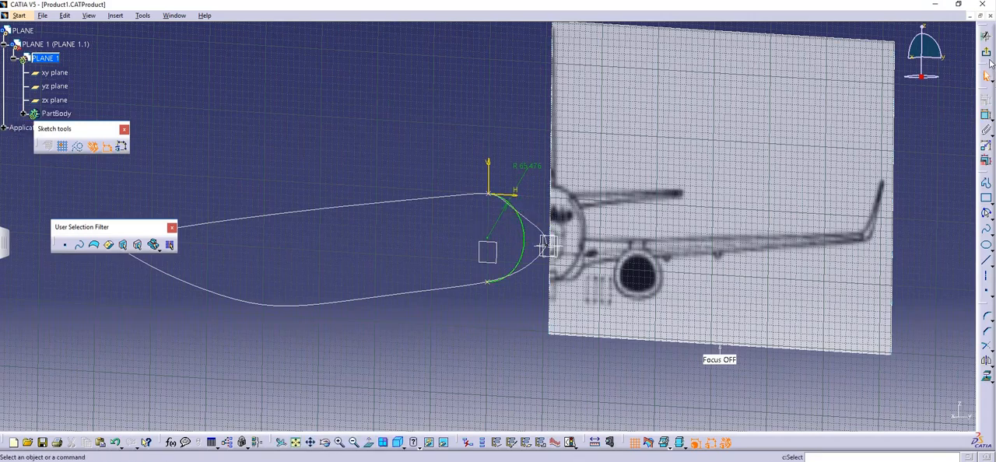
left_click(987, 56)
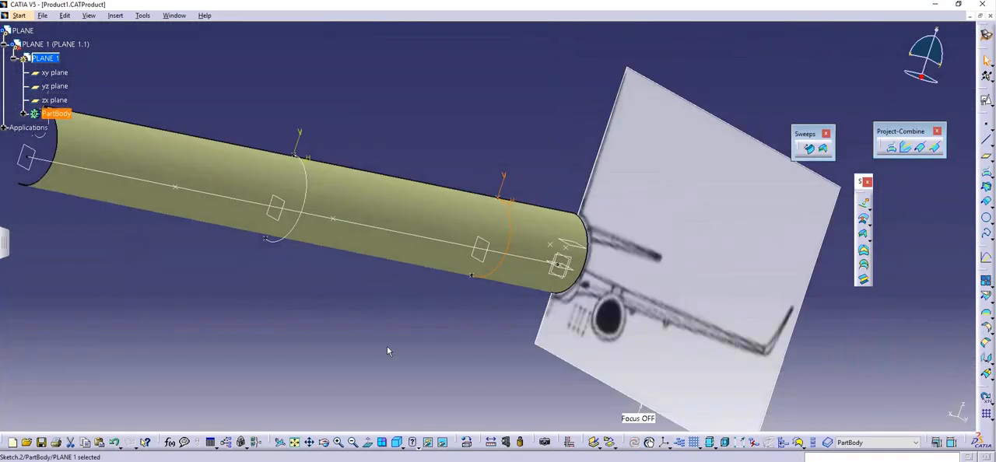
Reopen the Adaptive Sweep, try a 64.476 mm radius for UserSection.2, and cancel the edit
double_click(454, 211)
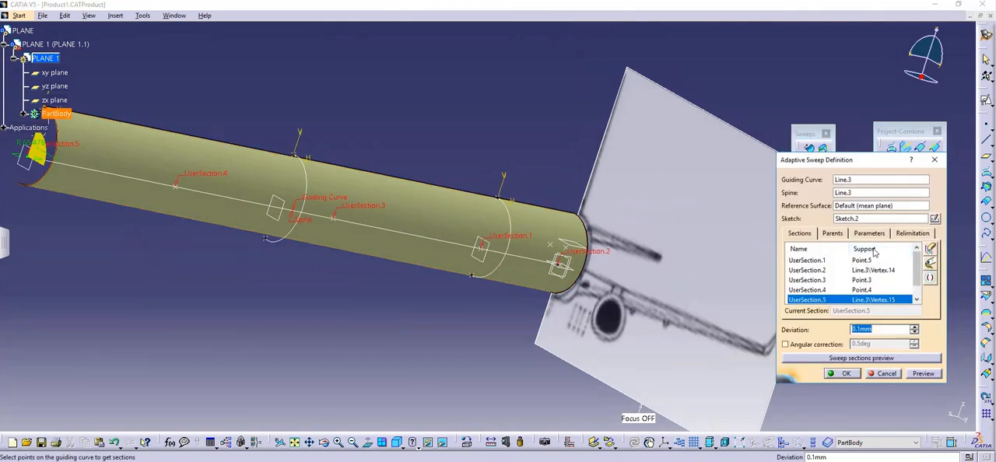
left_click(869, 233)
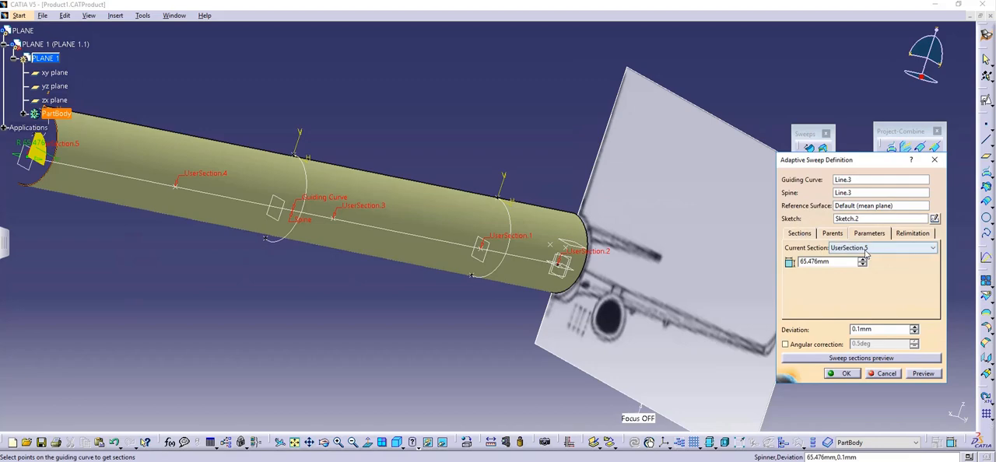
left_click(856, 247)
left_click(842, 266)
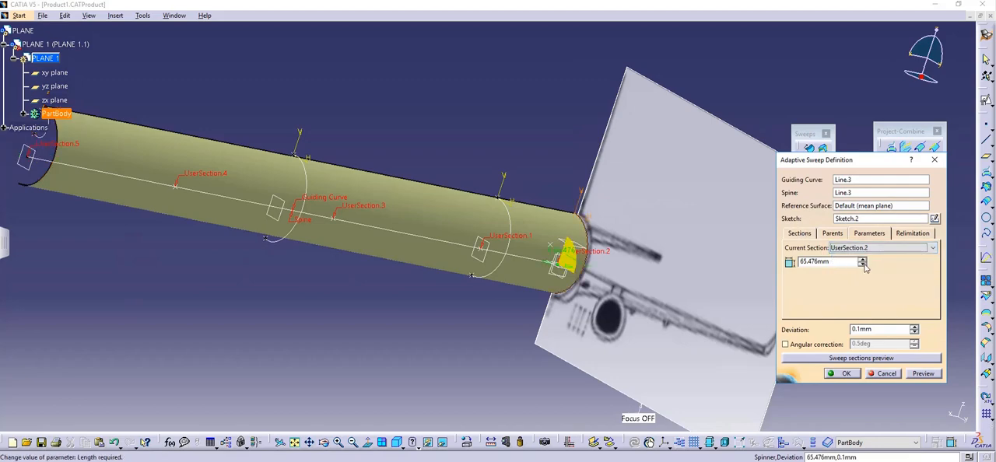
left_click(862, 264)
left_click(601, 279)
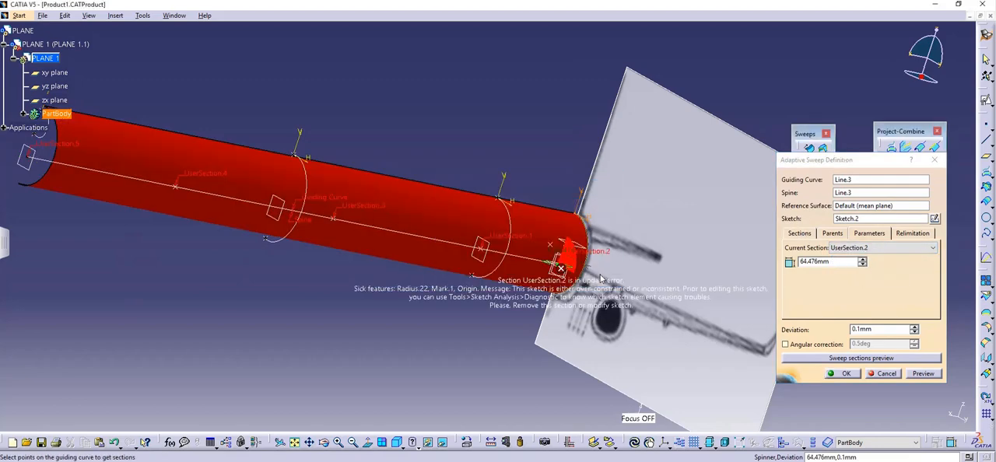
left_click(934, 159)
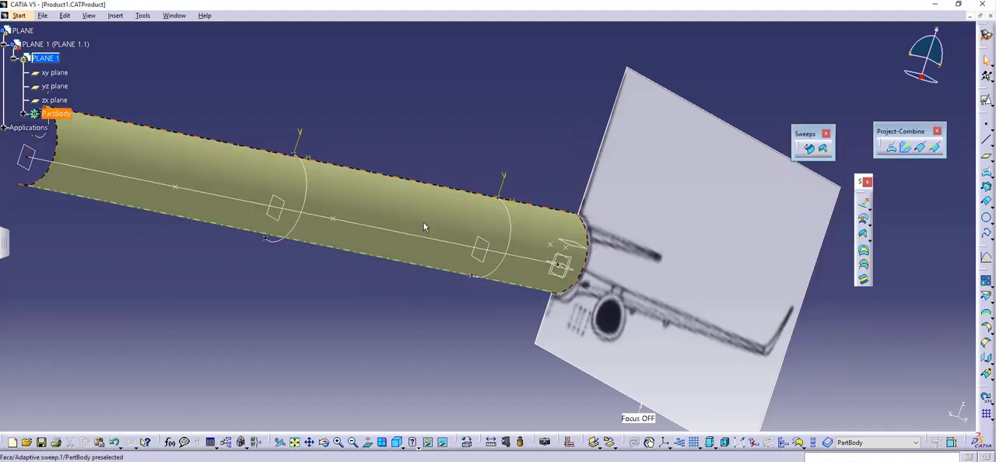
Check the section sketch, and preview the Adaptive Sweep with UserSection.5's radius at 70.476 mm
double_click(517, 216)
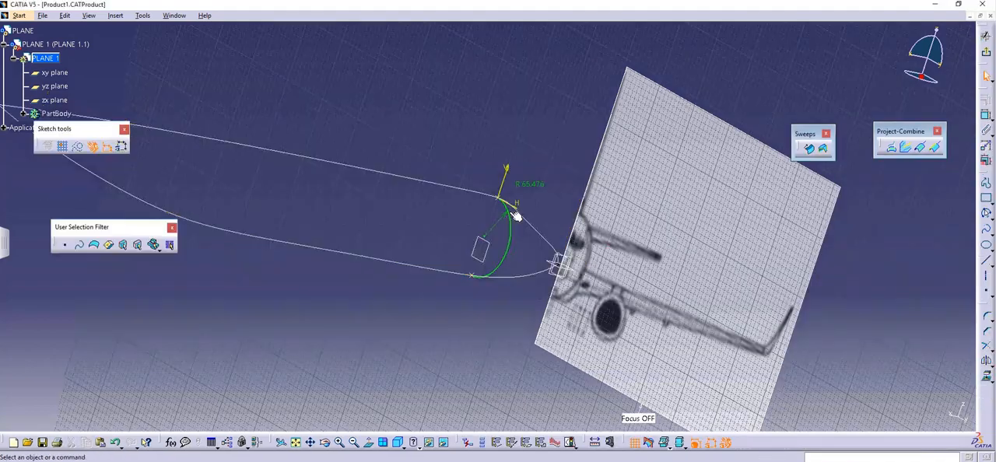
left_click(986, 53)
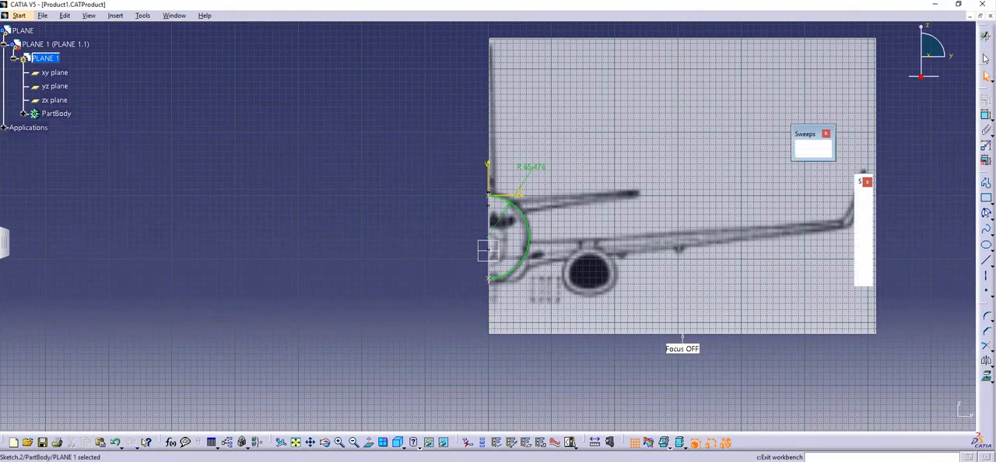
double_click(449, 204)
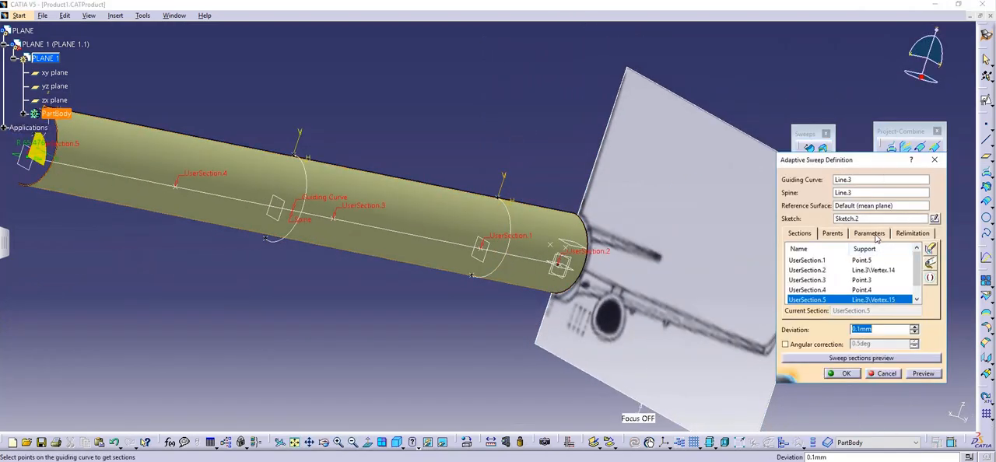
left_click(877, 234)
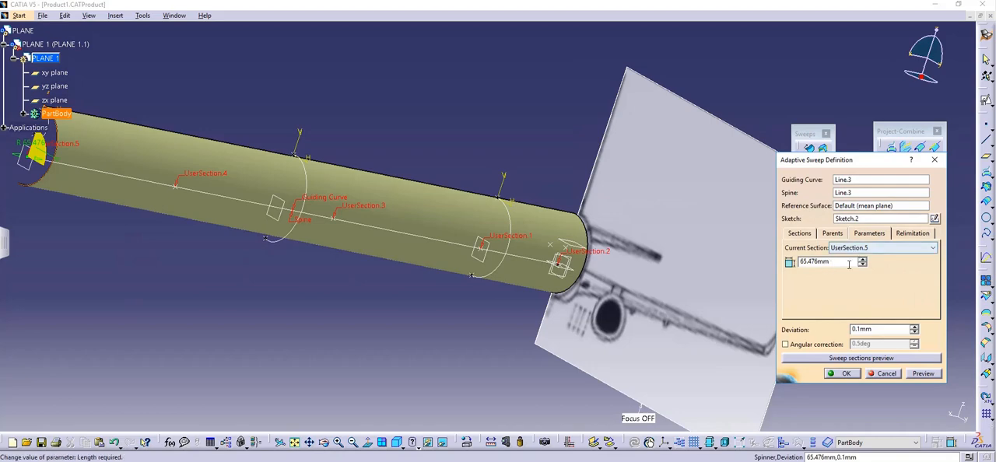
left_click(862, 262)
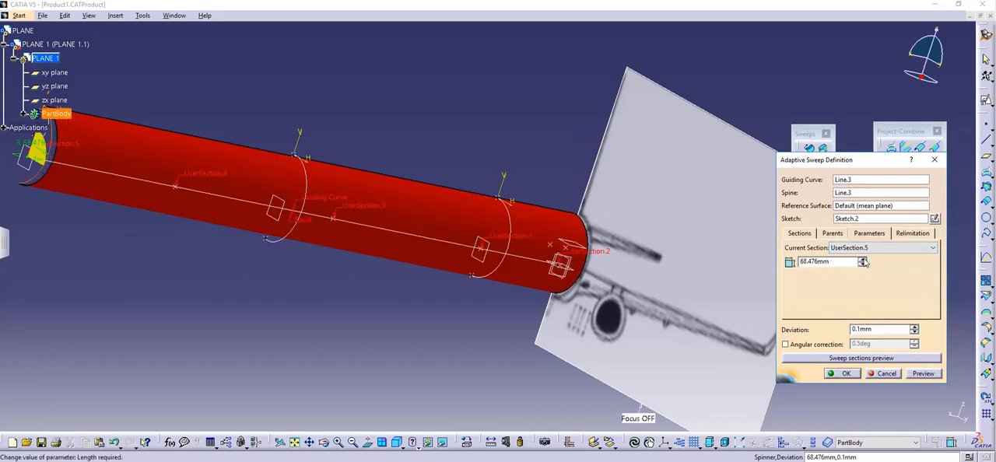
left_click(863, 262)
middle_click_drag(432, 280, 556, 293)
left_click(923, 374)
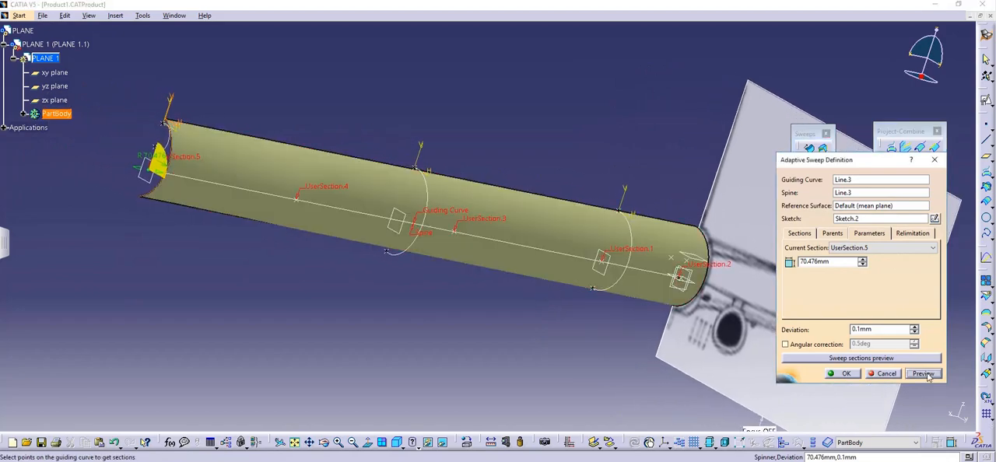
Preview the sweep with a 100 mm radius for UserSection.5, inspect the end shape, and cancel the edit
middle_click_drag(332, 265, 652, 289)
left_click_drag(855, 261, 747, 263)
type("100")
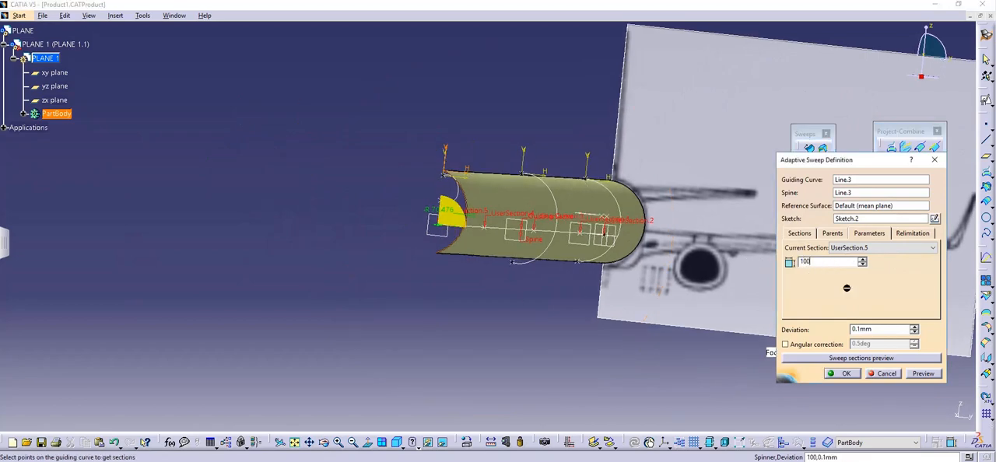
left_click(924, 375)
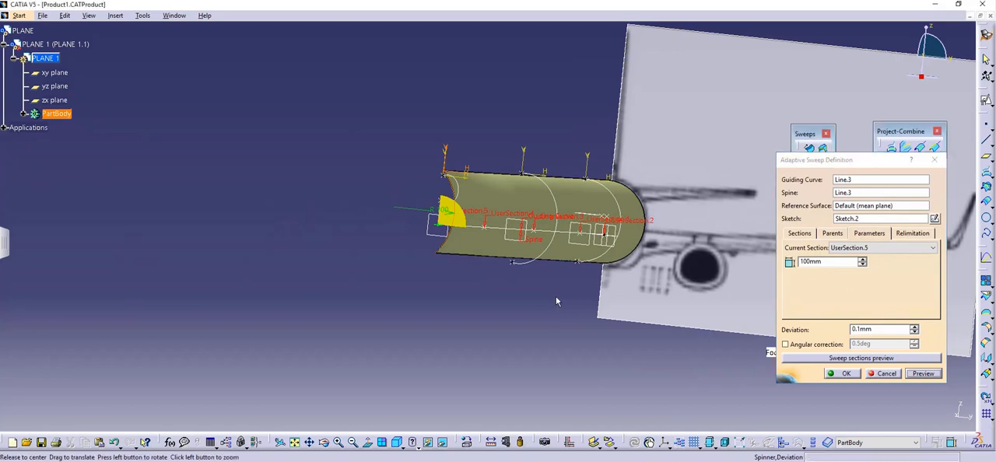
middle_click_drag(556, 295, 521, 337)
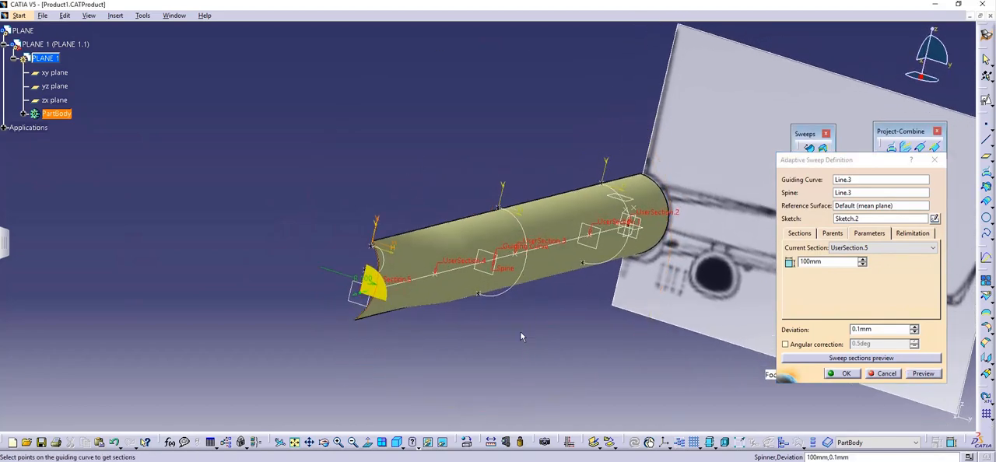
left_click_drag(832, 265, 778, 266)
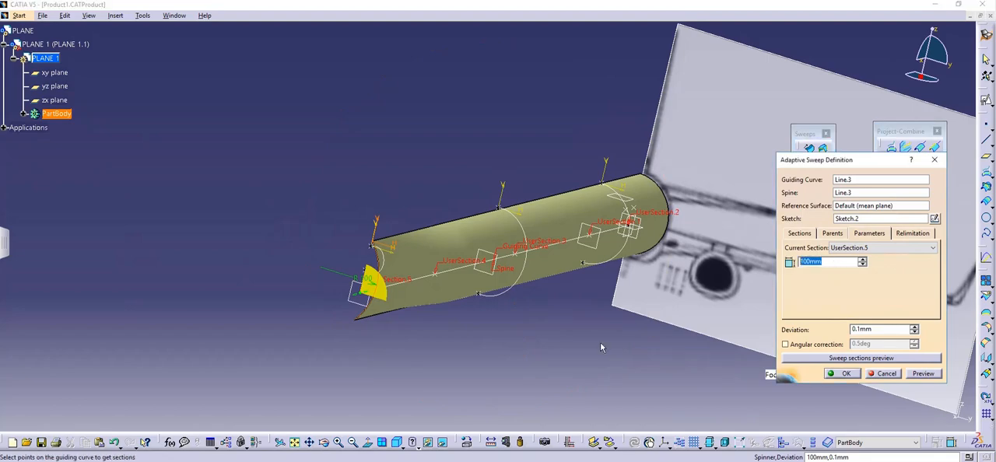
left_click(935, 159)
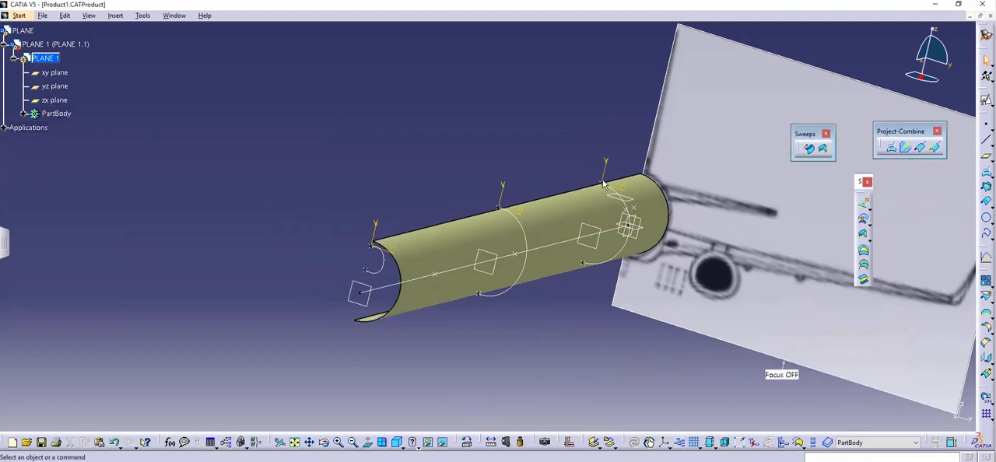
Reopen the section sketch and delete the arc's radius dimension
double_click(616, 194)
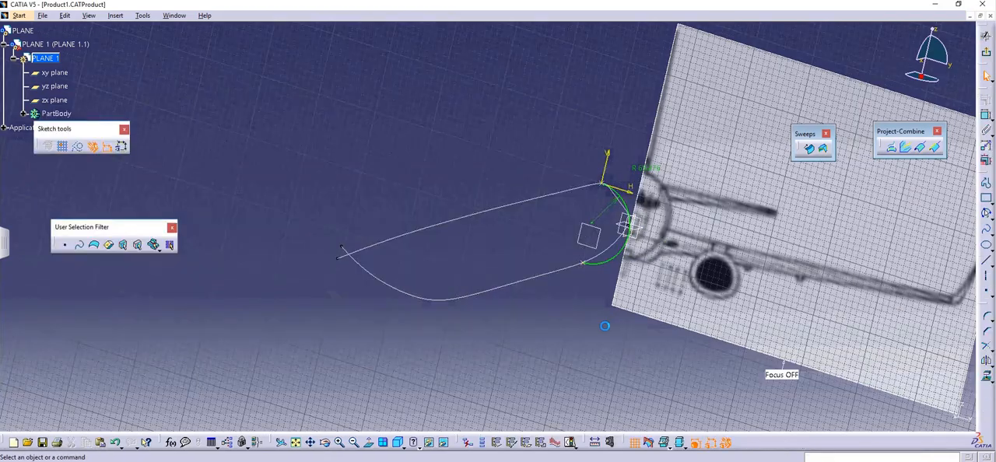
mouse_move(563, 286)
middle_mouse_down()
mouse_move(532, 325)
mouse_move(527, 276)
middle_mouse_up()
left_click(532, 325)
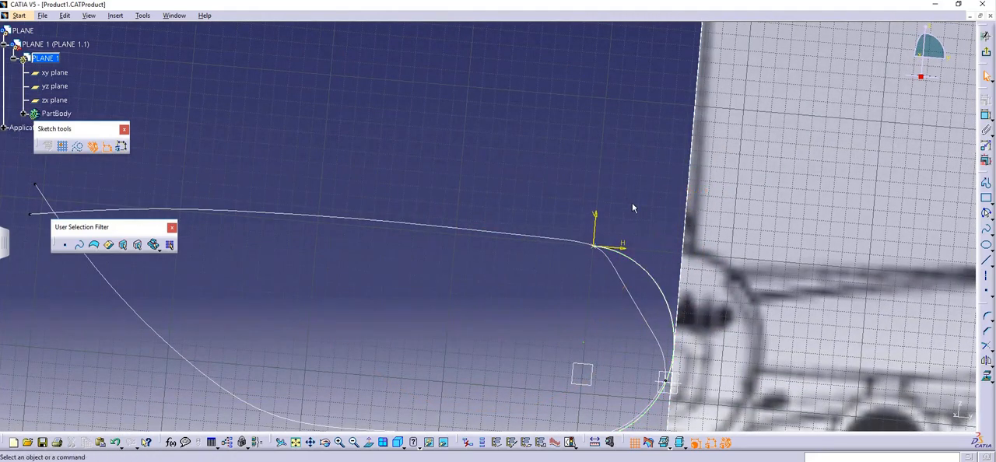
Constrain the section arc's centre point to be coincident with the sketch's vertical axis
left_click(584, 342)
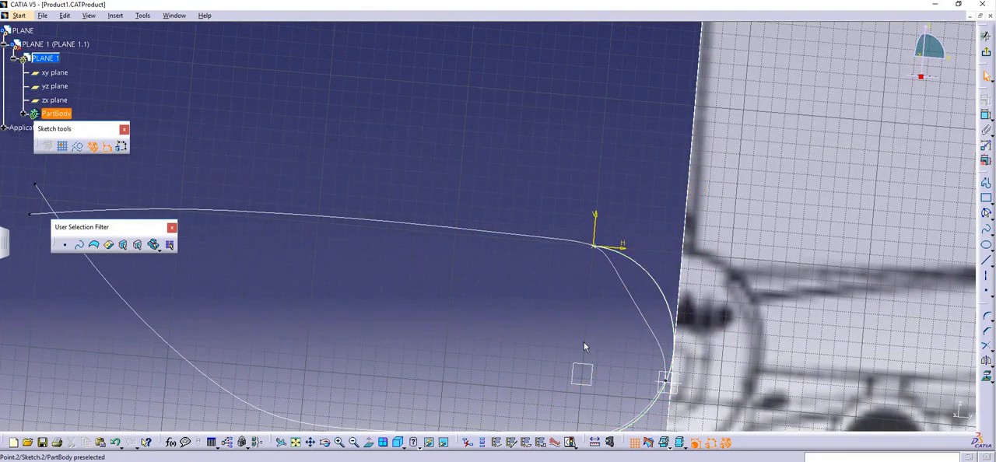
left_click(595, 223, "ctrl")
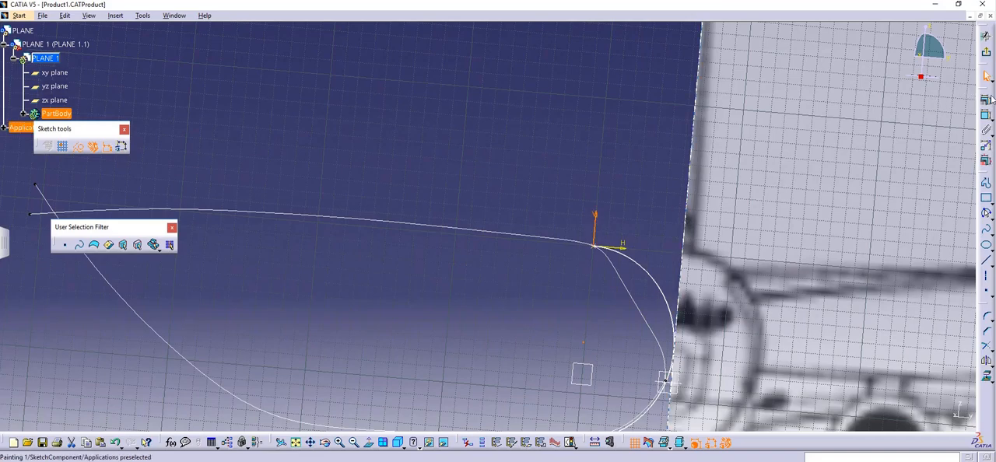
left_click(986, 100)
left_click(917, 279)
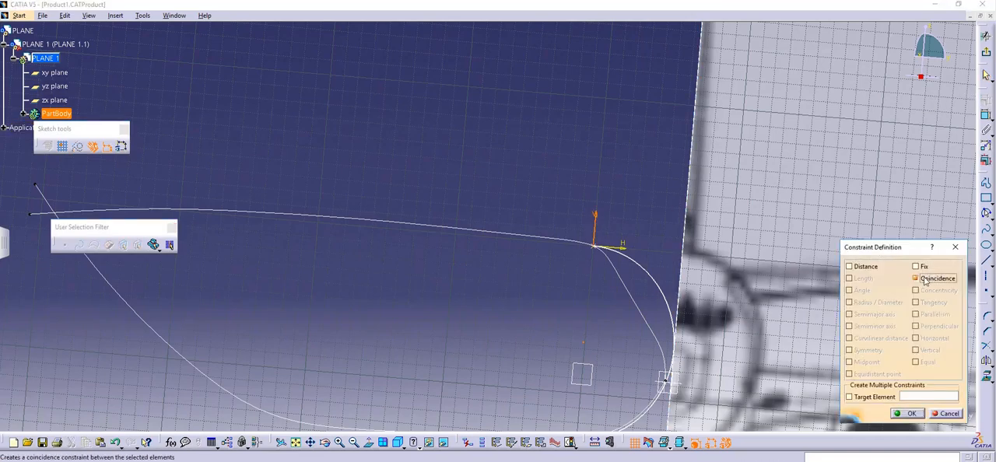
left_click(908, 413)
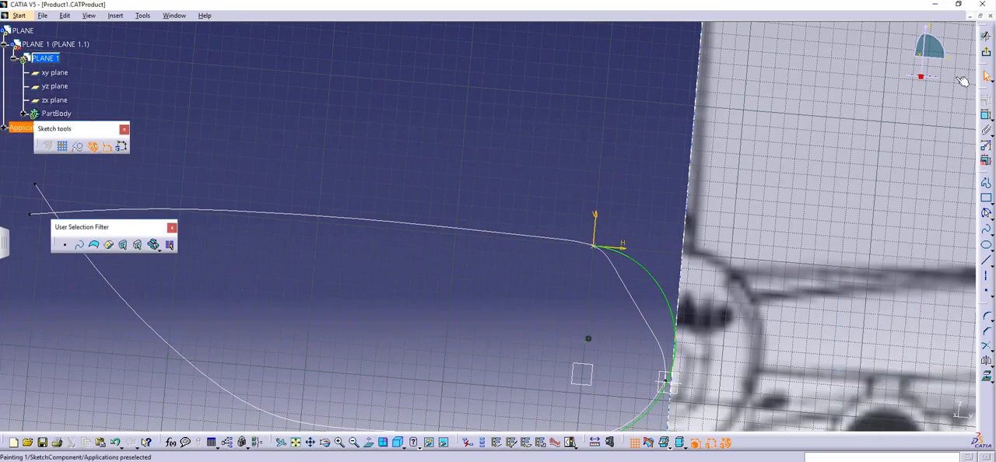
Try to dimension the section arc's radius, leave the sketch and dismiss the update diagnosis
left_click(986, 114)
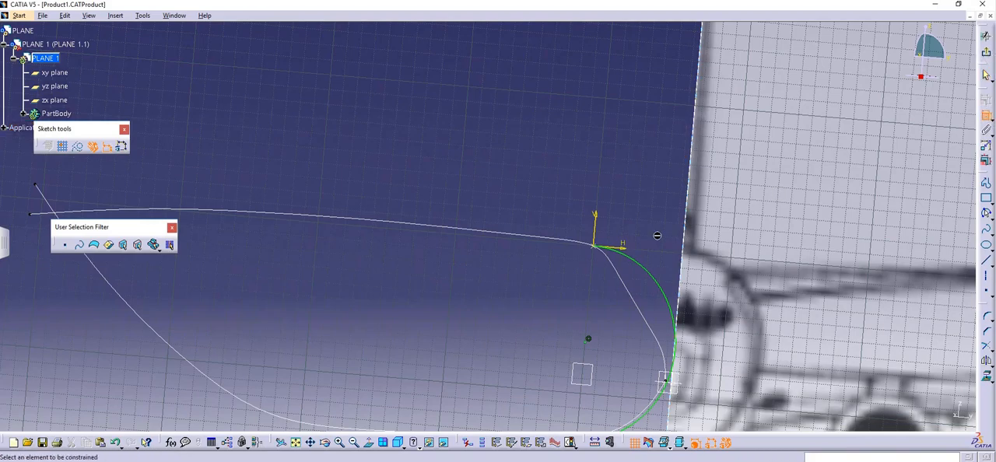
left_click(632, 259)
left_click(645, 185)
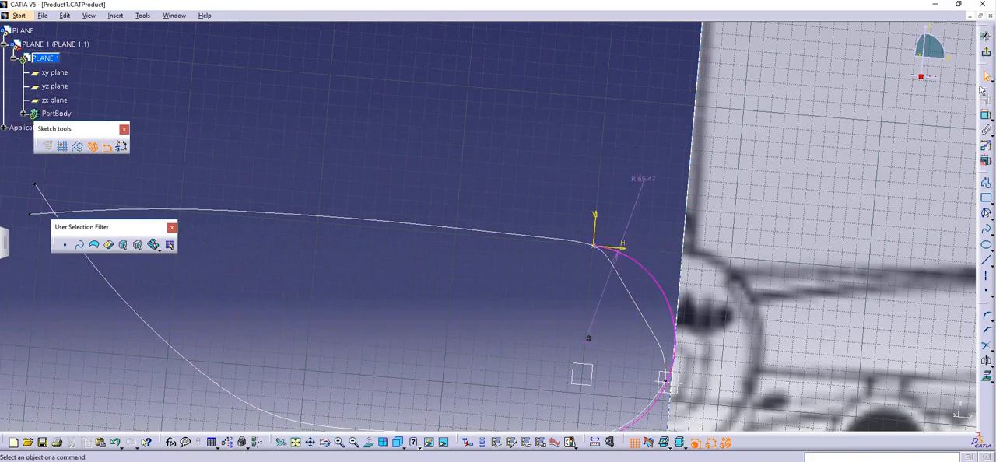
left_click(985, 54)
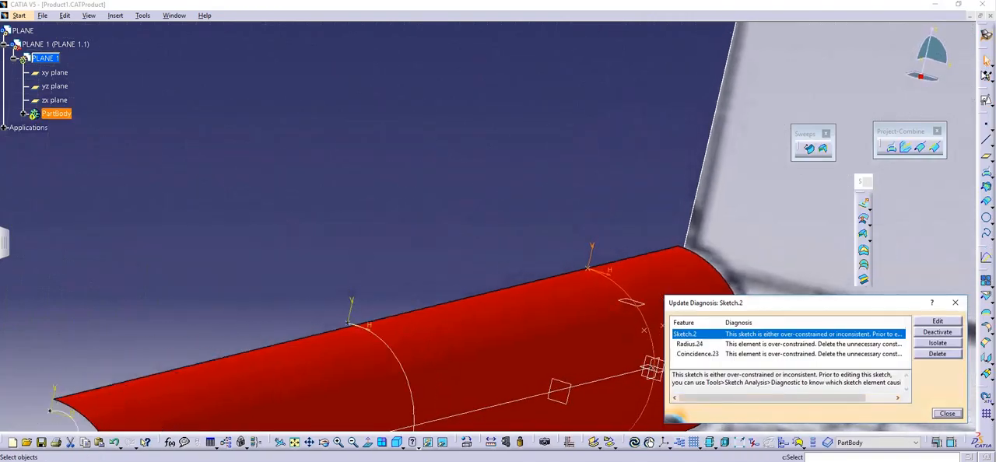
left_click(956, 302)
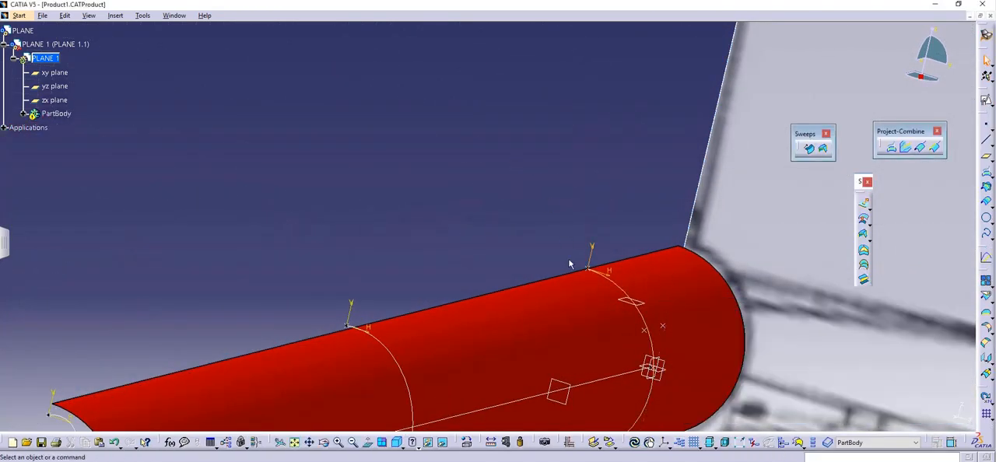
Reopen the section sketch and delete the arc together with its constraints
double_click(614, 280)
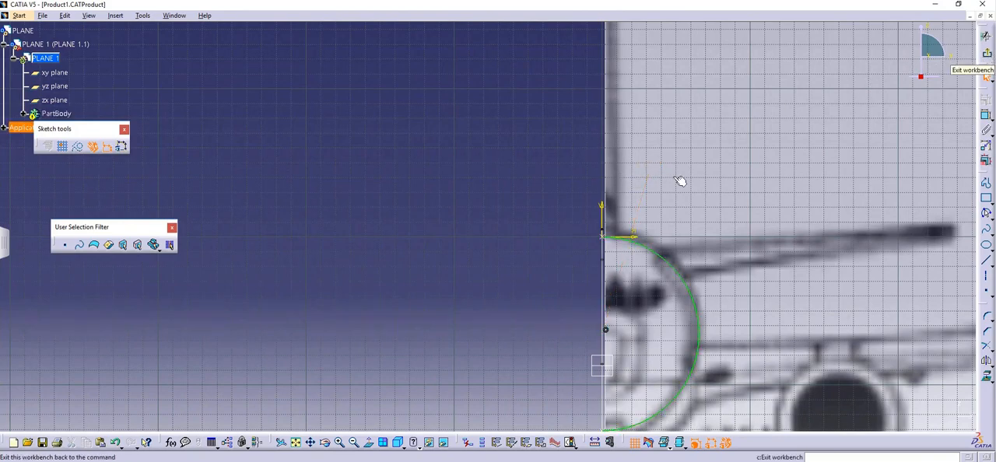
middle_click_drag(627, 233, 553, 159)
middle_click_drag(598, 198, 601, 199)
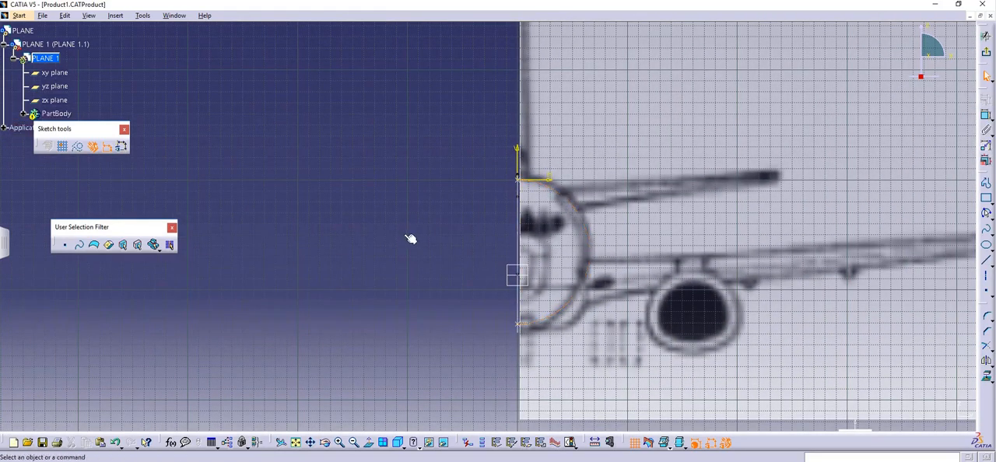
Draw a four-point spline from the sketch origin along the fuselage outline, ending on the vertical axis about 131 mm below the origin
left_click(986, 229)
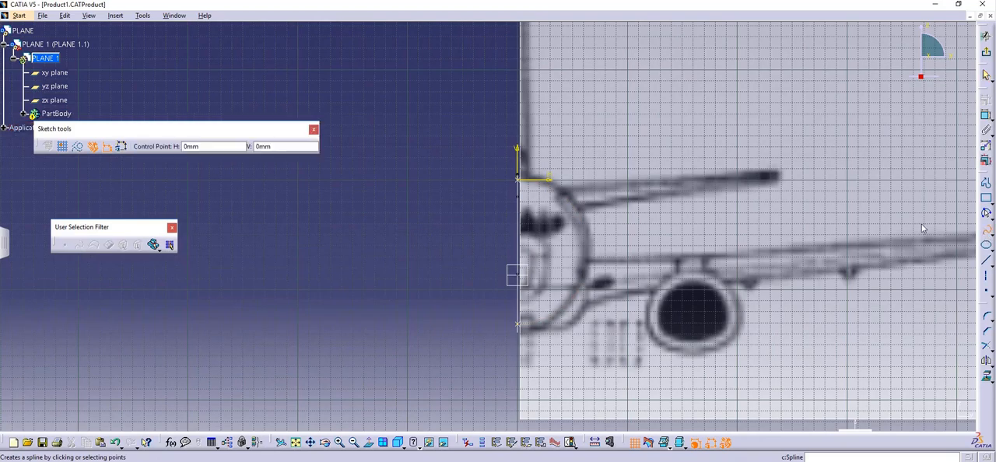
left_click(517, 179)
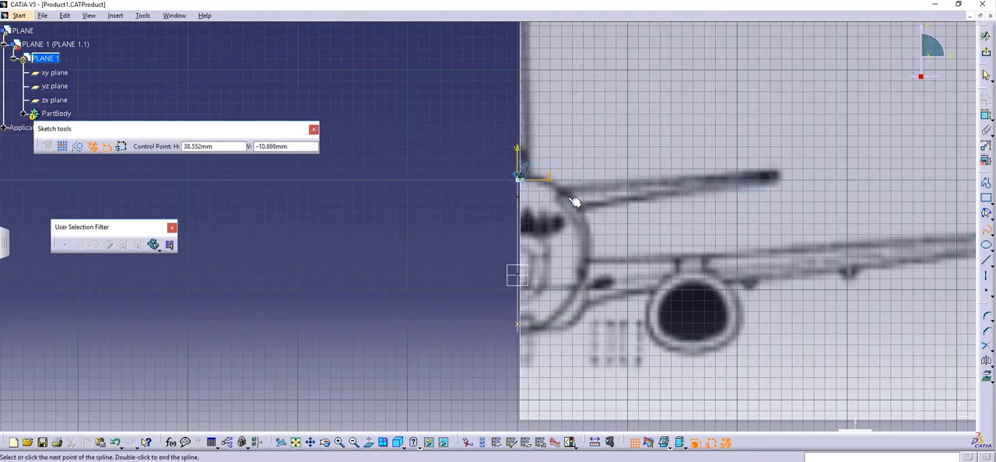
left_click(565, 198)
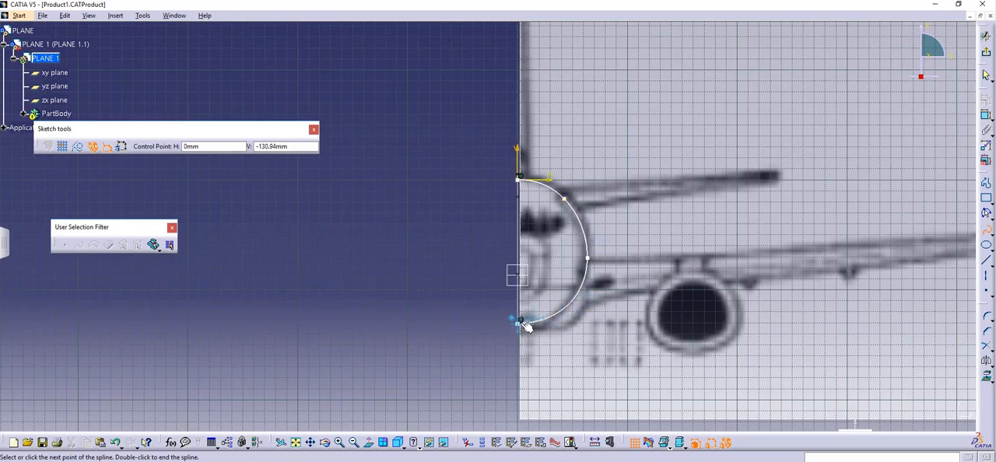
left_click(520, 321)
double_click(481, 322)
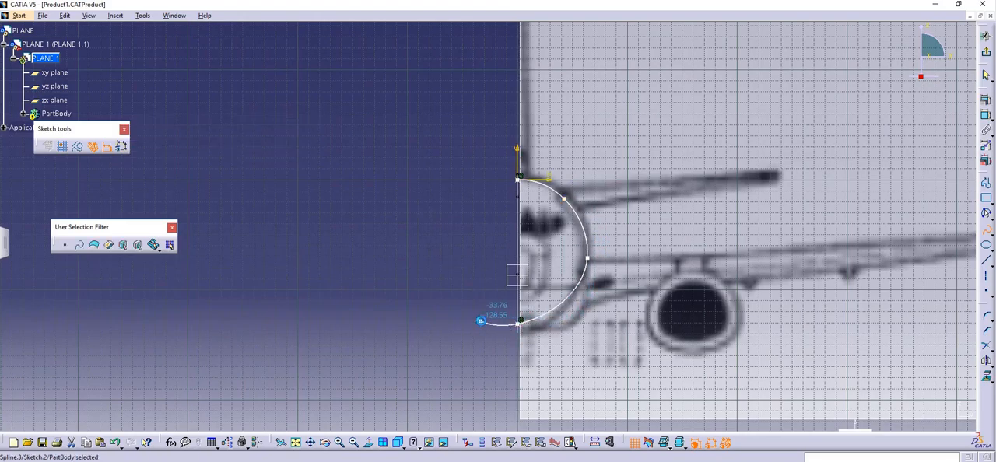
Dimension the horizontal distance between the spline's widest control point and the vertical axis
left_click(987, 118)
left_click(588, 258)
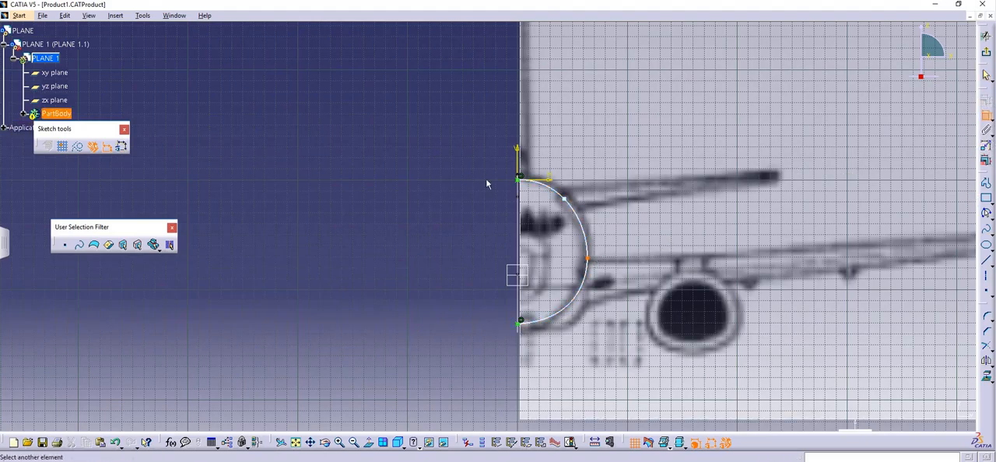
left_click(516, 154)
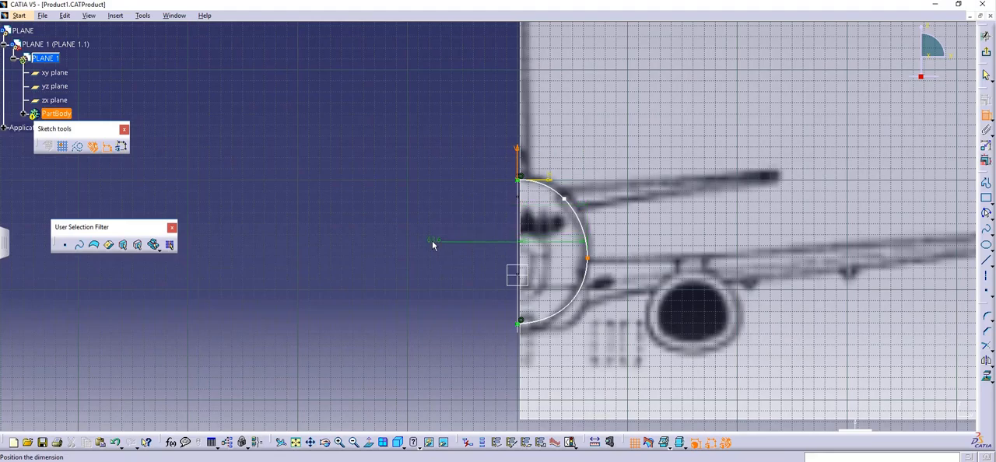
left_click(430, 240)
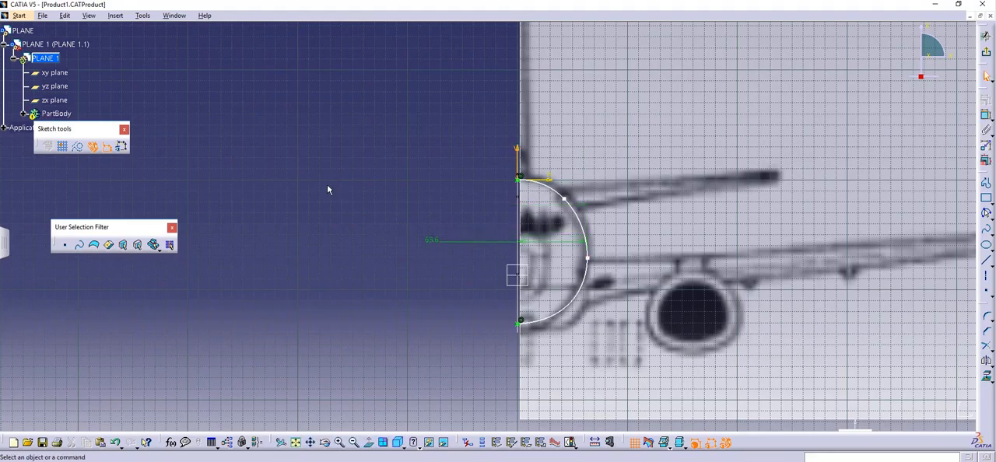
left_click(986, 116)
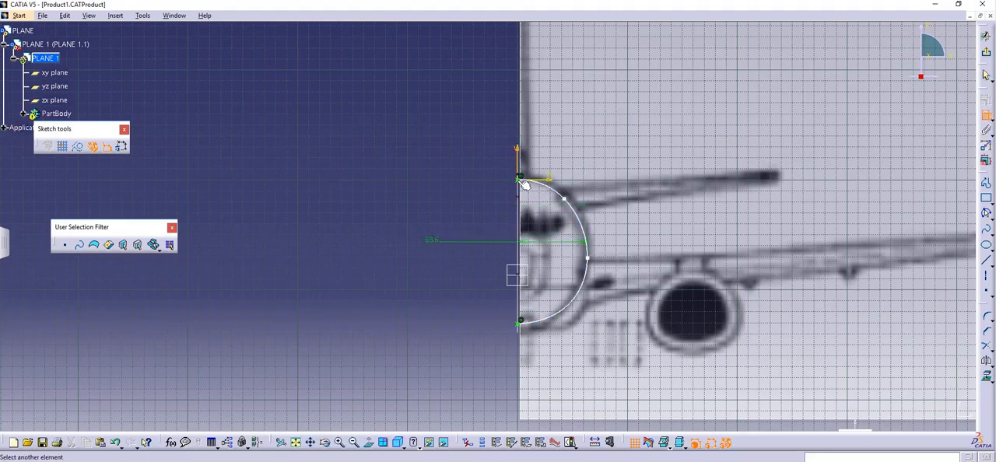
left_click(521, 276)
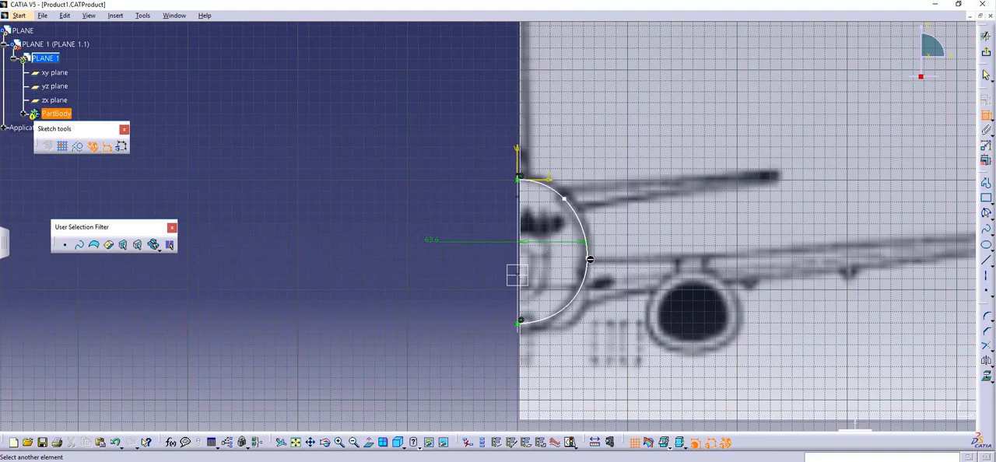
left_click(589, 259)
key("Escape")
Dimension the vertical distance from the horizontal axis to the spline's widest control point and exit the sketch
left_click(987, 116)
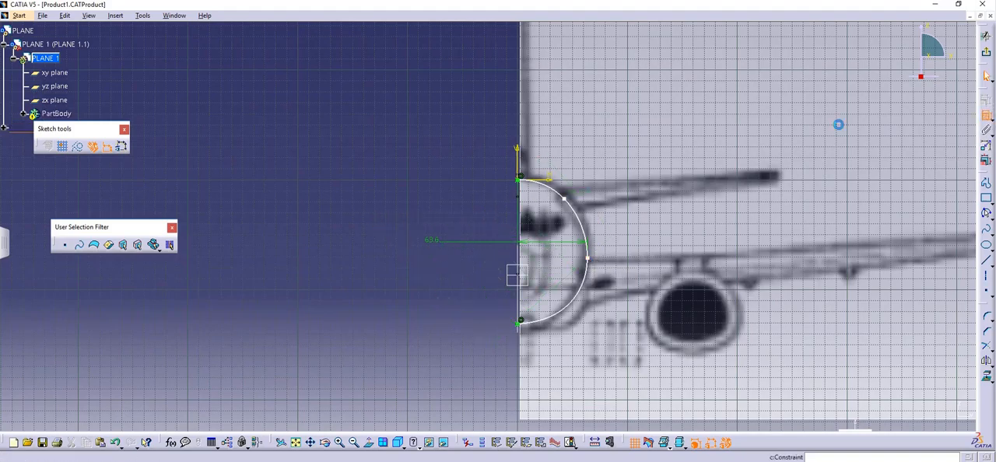
left_click(548, 180)
left_click(587, 261)
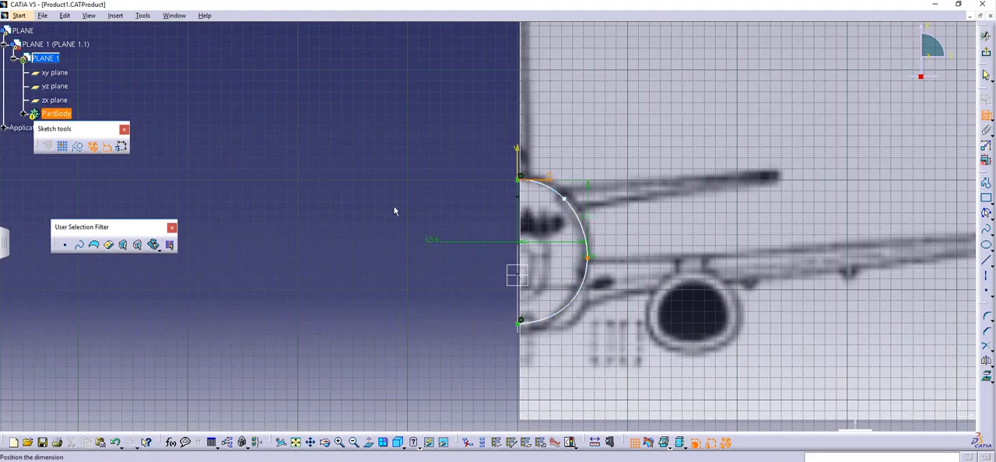
left_click(355, 210)
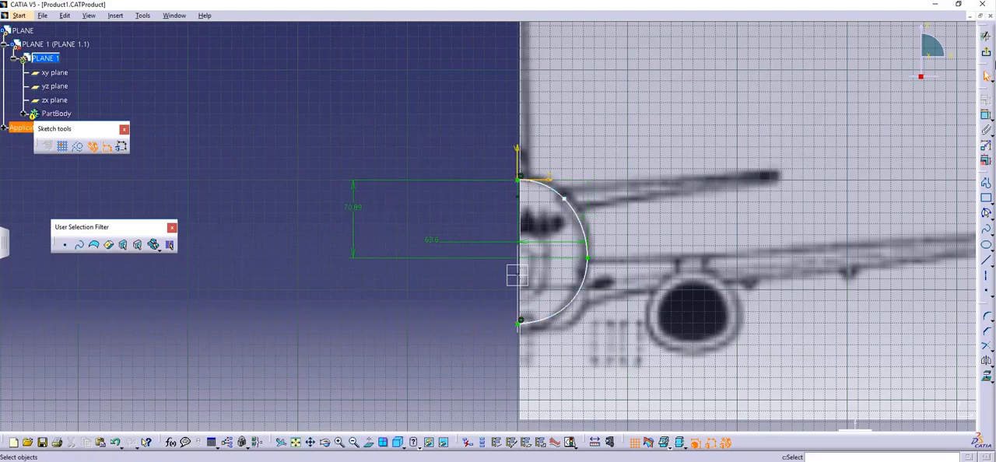
left_click(986, 52)
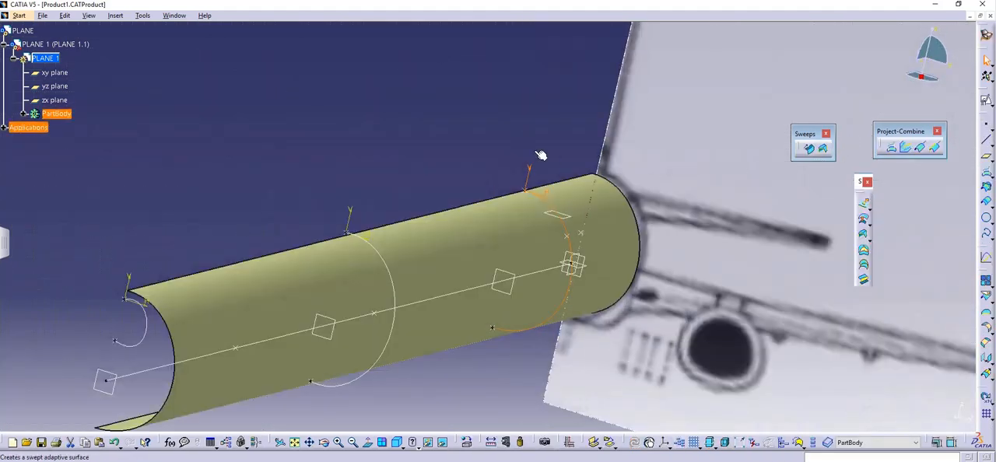
Edit the Adaptive Sweep, set both of UserSection.2's parameters to 50 mm, and preview the surface
double_click(607, 207)
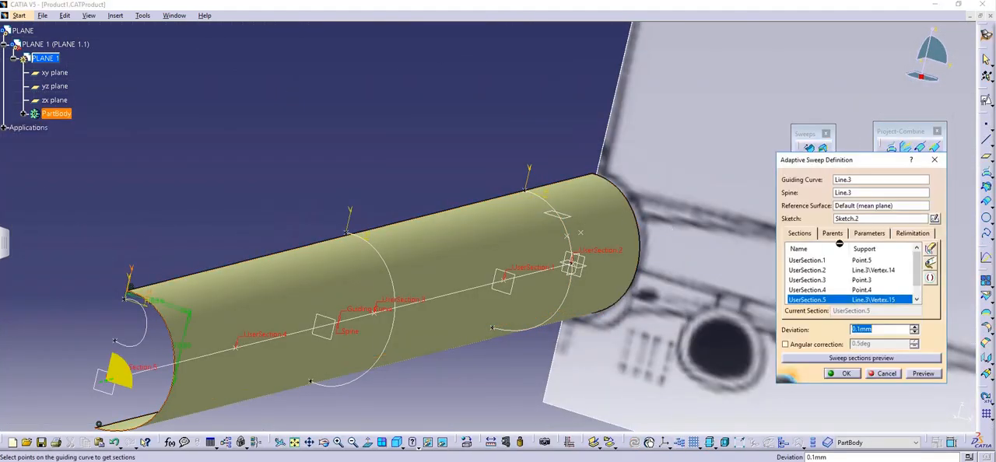
left_click(868, 235)
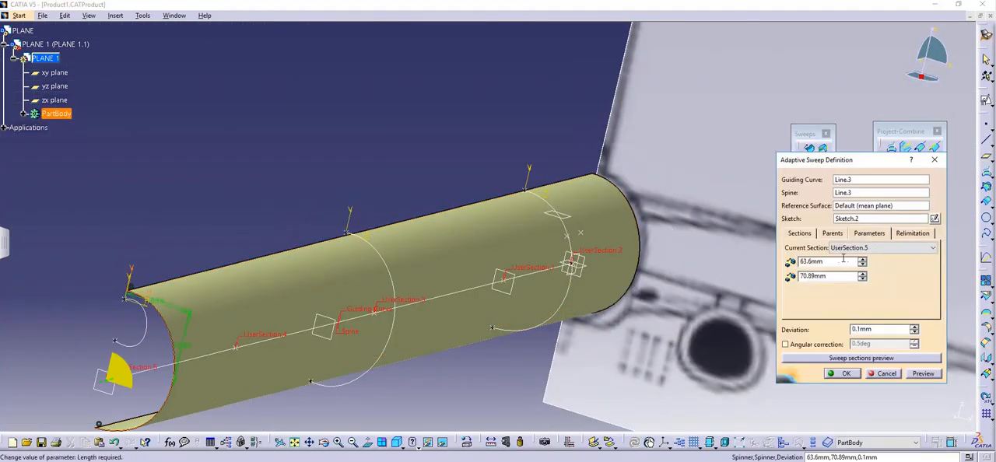
left_click(881, 248)
left_click(849, 267)
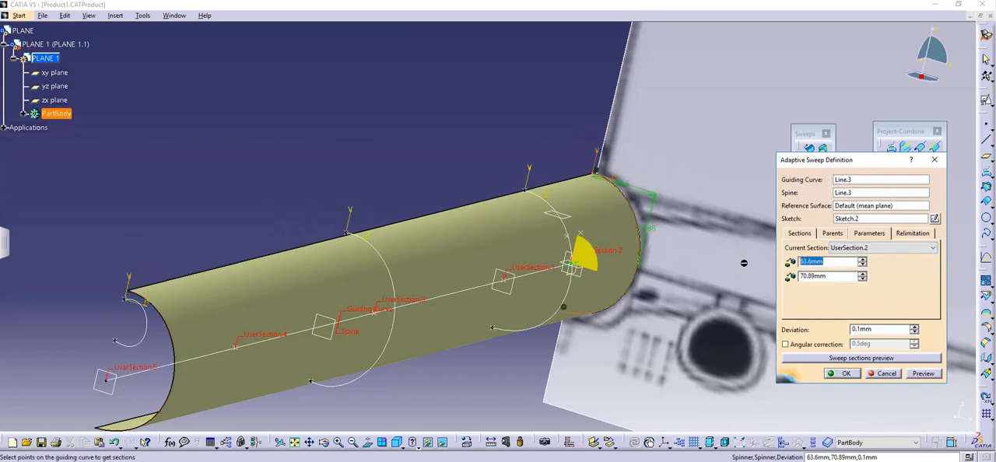
type("50")
key("Tab")
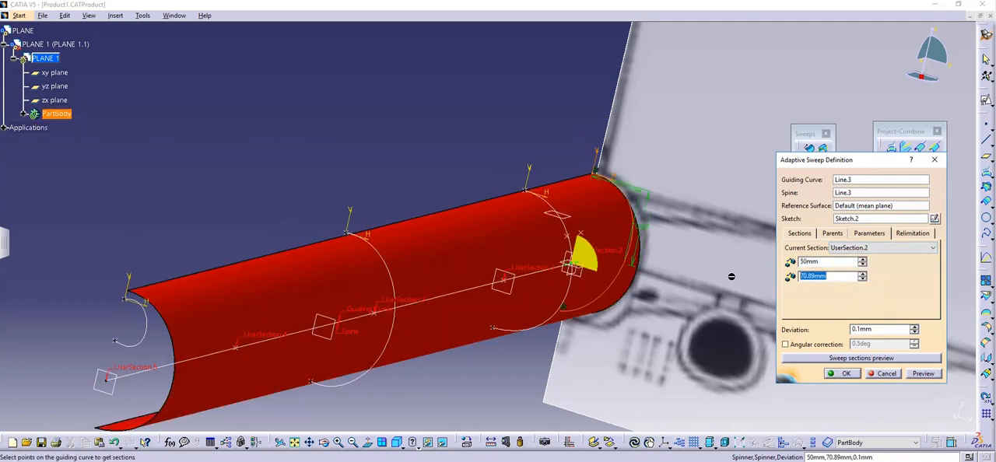
type("50")
left_click(931, 374)
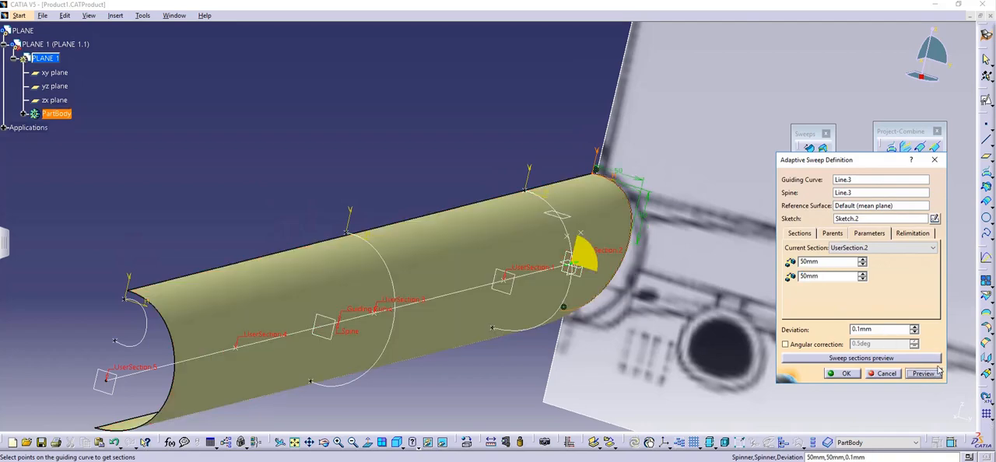
Hide the reference image plane and examine the swept surface's shape towards UserSection.2 from several sides
middle_click_drag(575, 282, 352, 269)
middle_click_drag(513, 316, 468, 211)
right_click(558, 138)
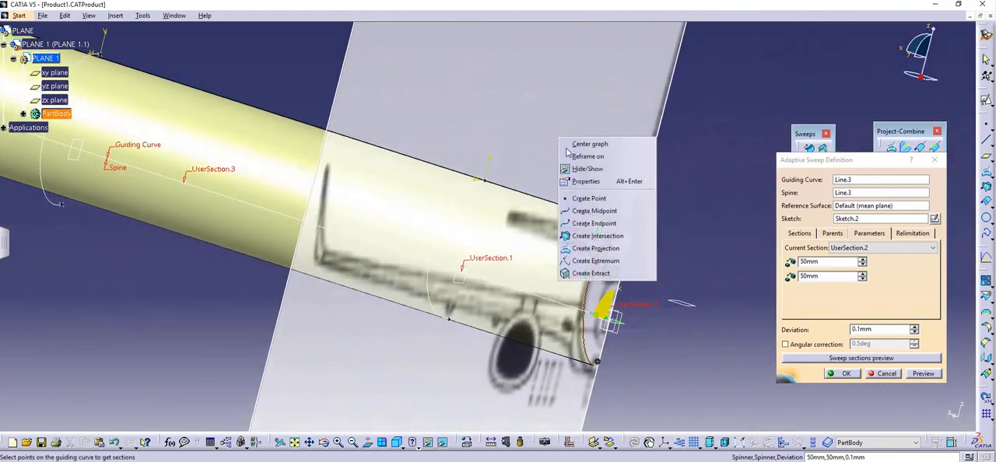
left_click(588, 168)
middle_click_drag(467, 249, 374, 247)
middle_click_drag(459, 270, 527, 292)
middle_click_drag(663, 314, 669, 348)
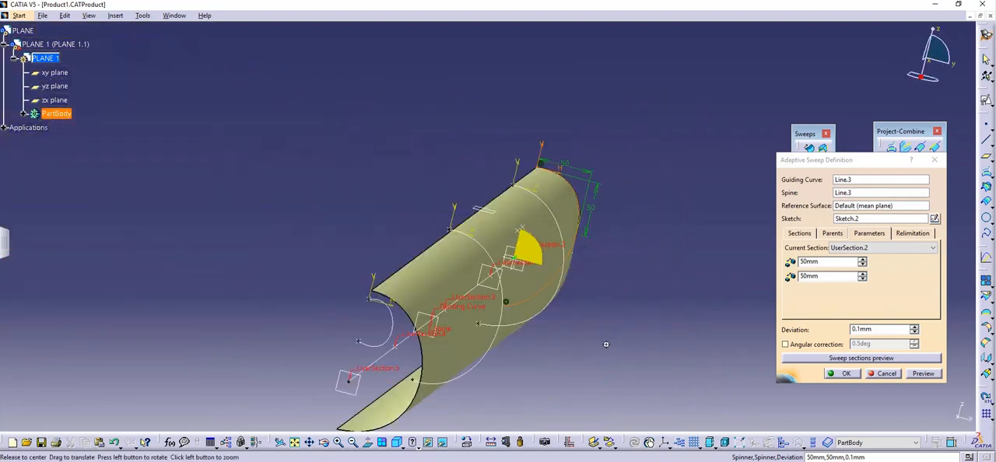
middle_click_drag(532, 355, 489, 330)
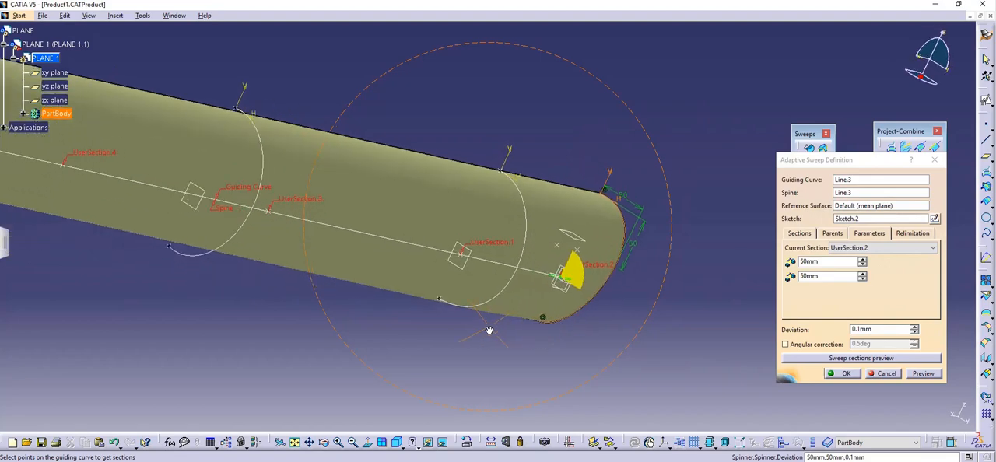
middle_click_drag(529, 232, 525, 227)
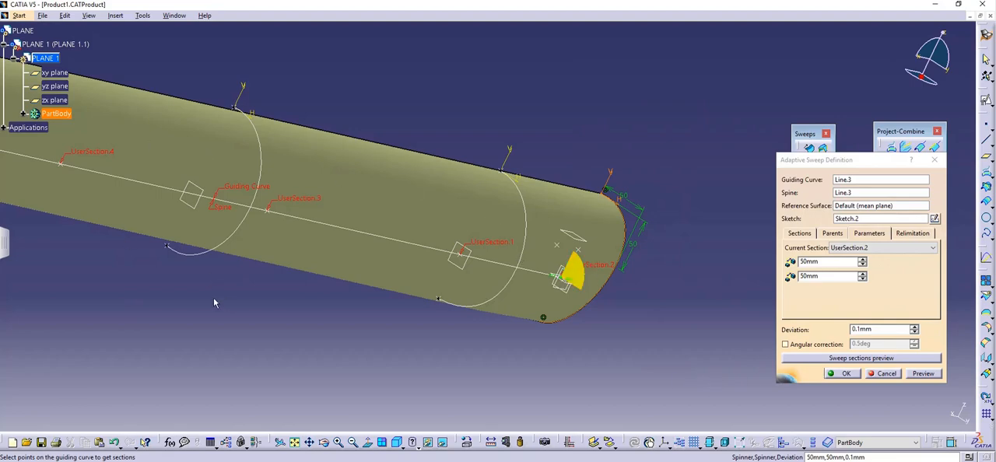
middle_click_drag(215, 303, 351, 278)
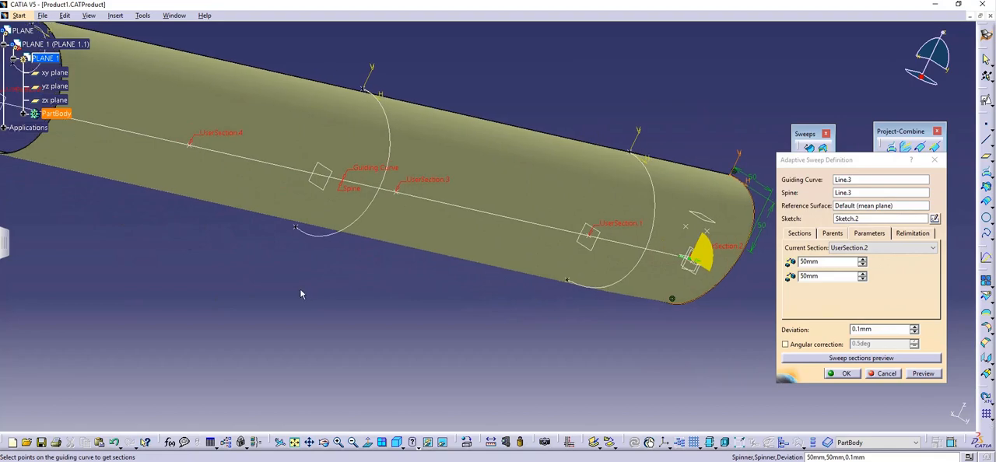
middle_click_drag(400, 325, 400, 326)
Preview the sweep with both of UserSection.2's parameters set to 25 mm, and close the definition without applying it
middle_click_drag(599, 313, 339, 186)
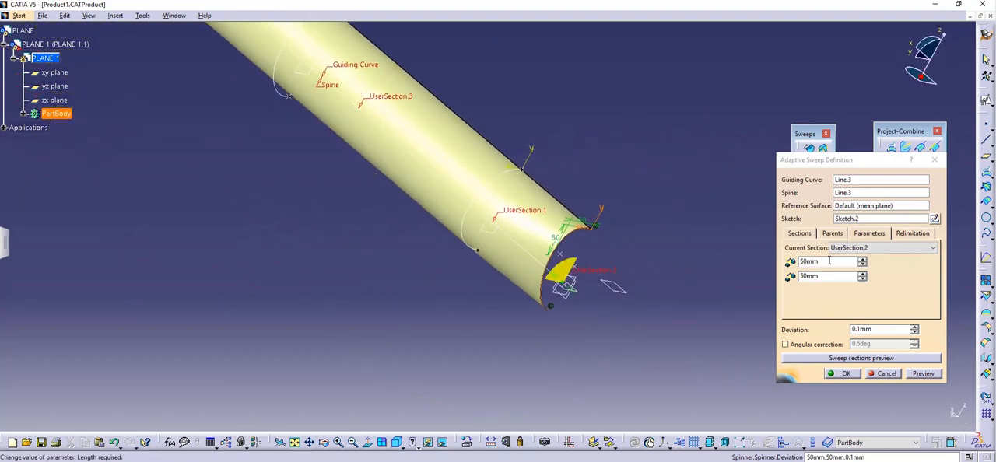
left_click_drag(825, 261, 707, 262)
type("25")
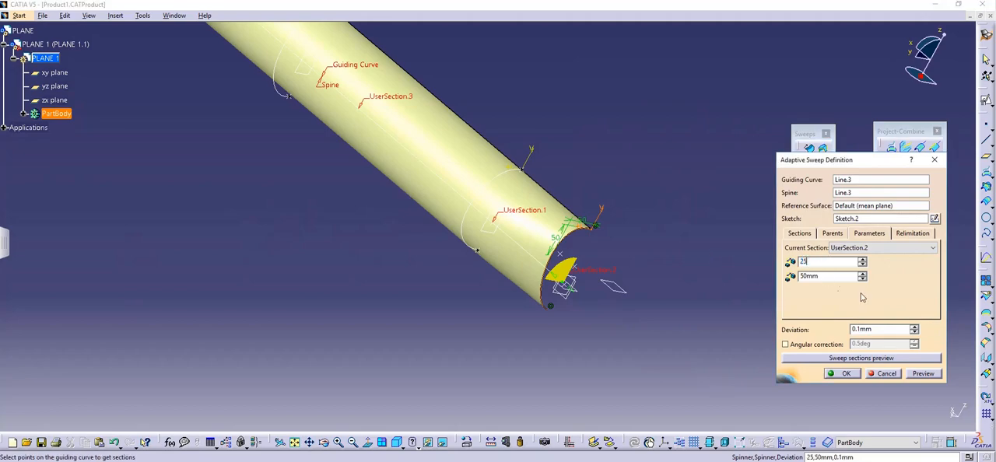
left_click_drag(821, 277, 766, 274)
type("25")
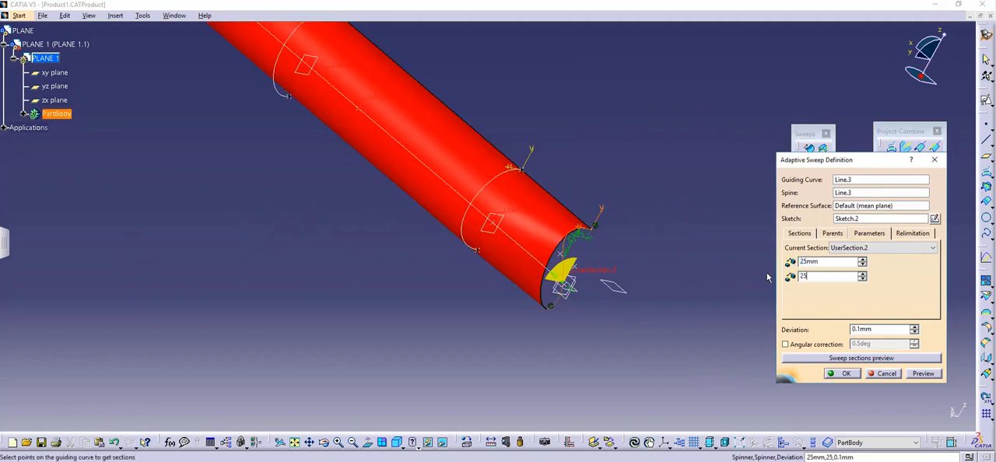
left_click(918, 374)
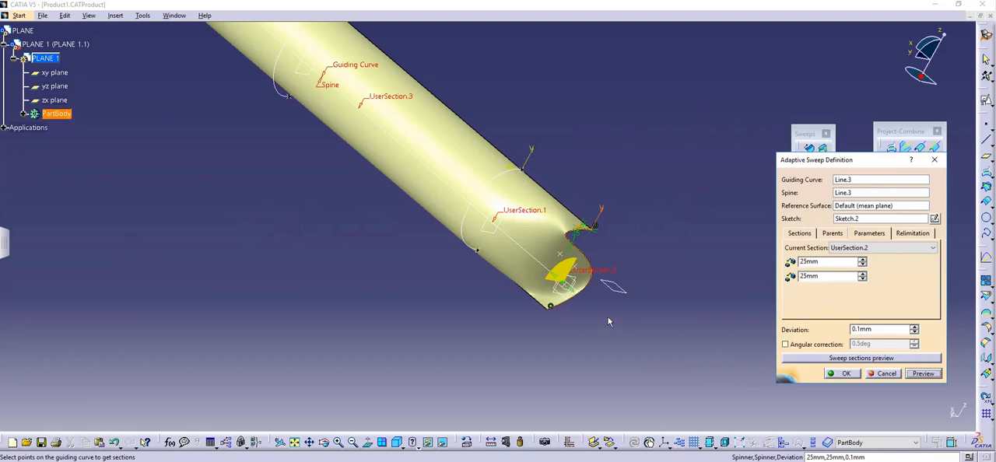
left_click(935, 161)
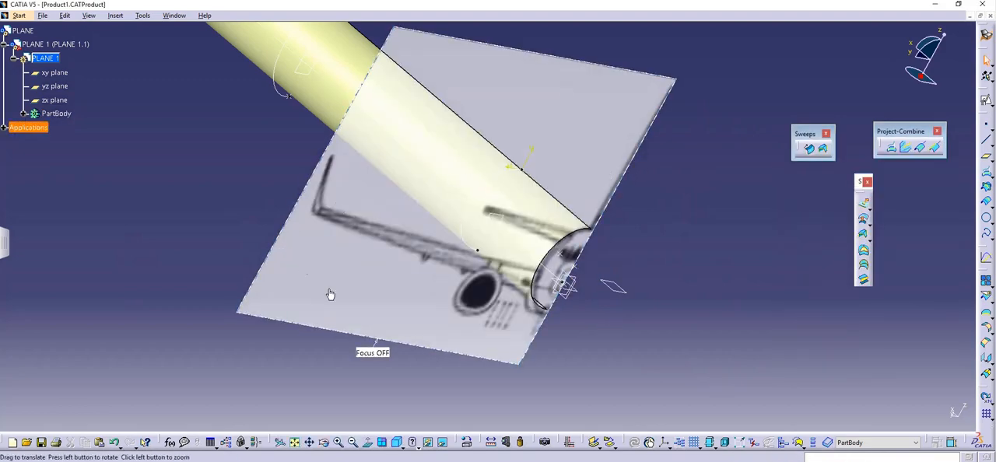
middle_click_drag(329, 291, 498, 327)
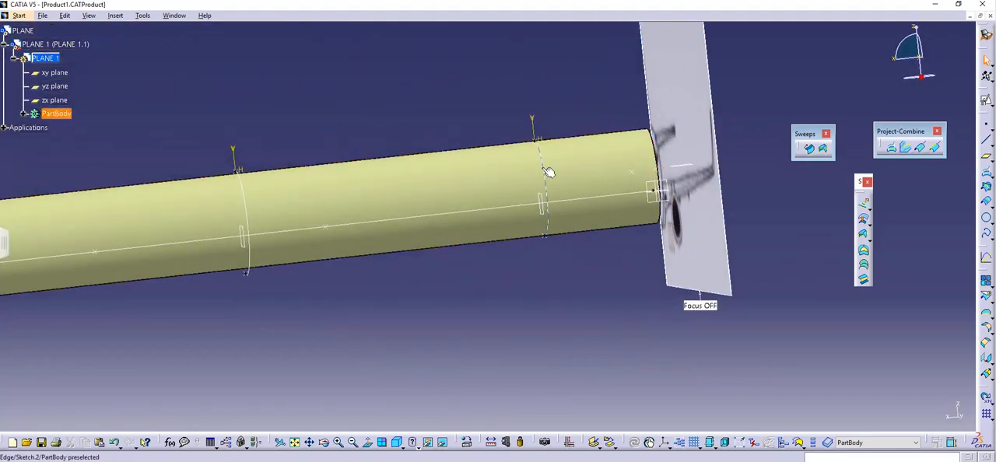
Open the Adaptive Sweep's half-section sketch for editing
double_click(546, 173)
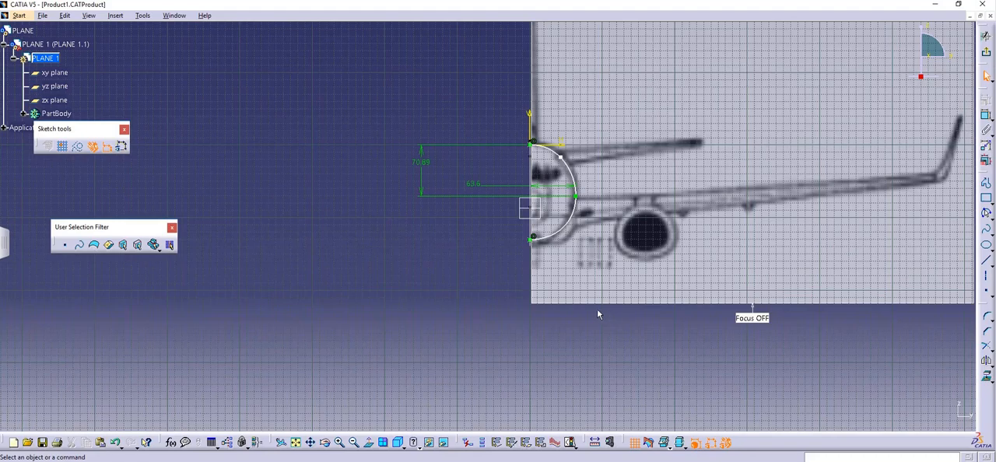
middle_click_drag(634, 172, 614, 210)
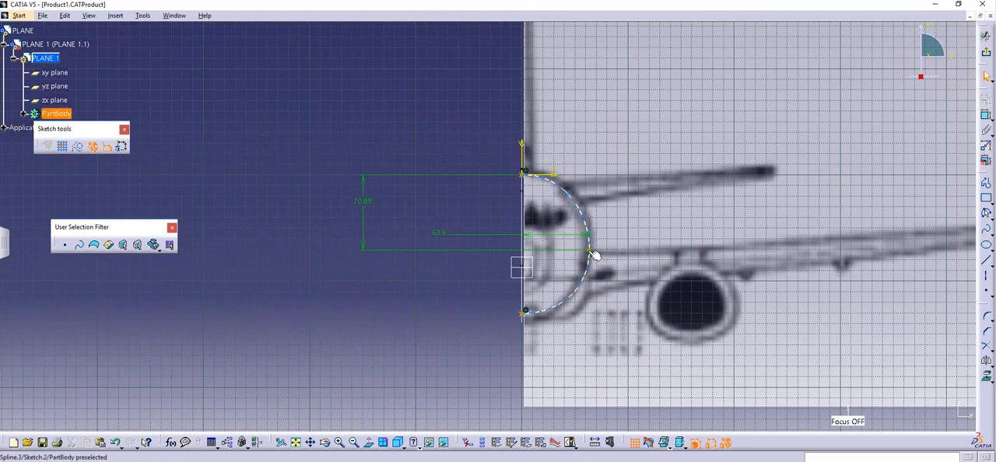
Delete the section spline and draw a three-point spline from the sketch origin through about H 65 mm, V -56 mm to the lower endpoint
left_click(587, 217)
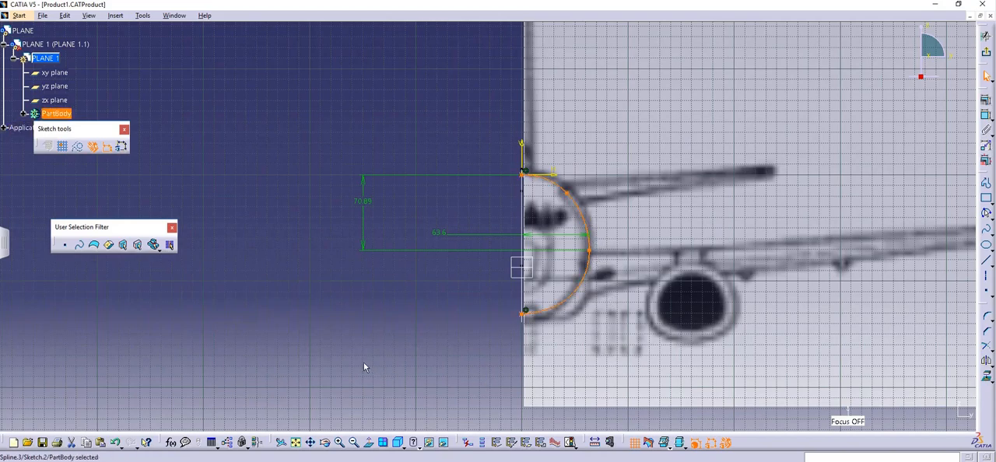
key("Delete")
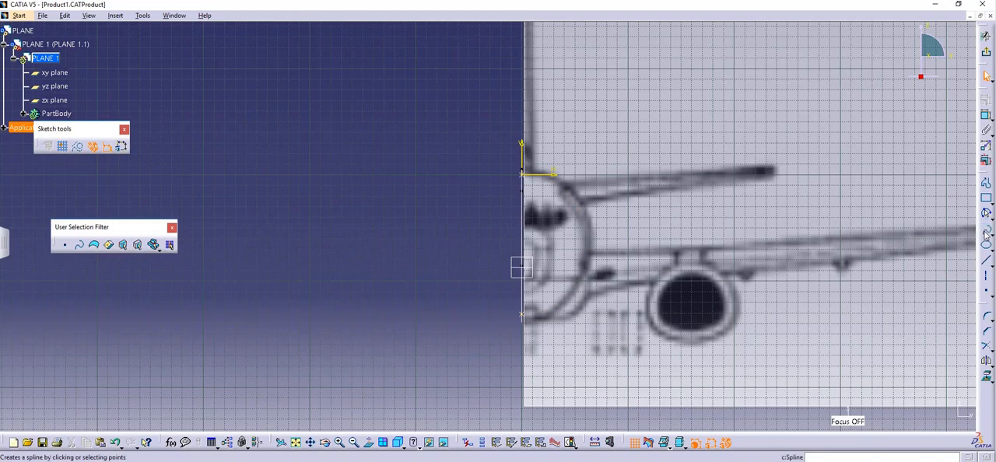
left_click(986, 229)
left_click(521, 173)
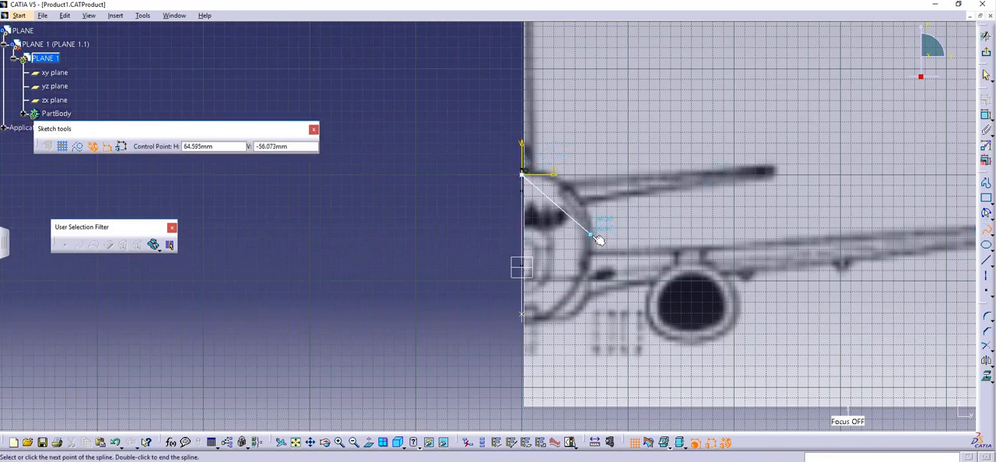
left_click(591, 236)
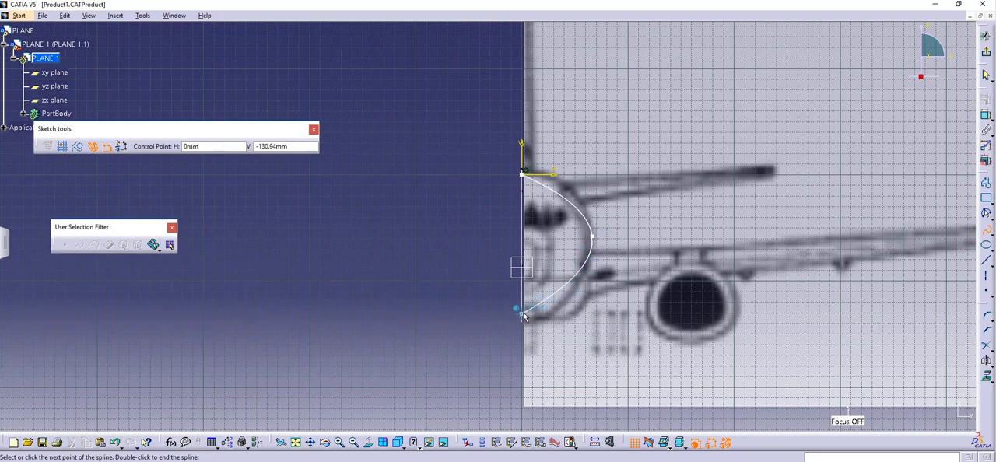
left_click(526, 312)
key("Escape")
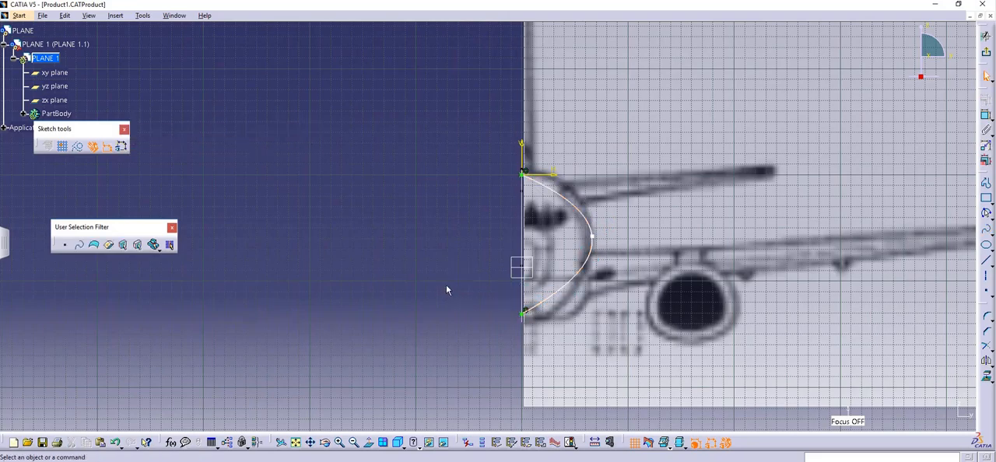
Constrain the new three-point spline to be tangent to the sketch's horizontal axis
left_click(548, 188)
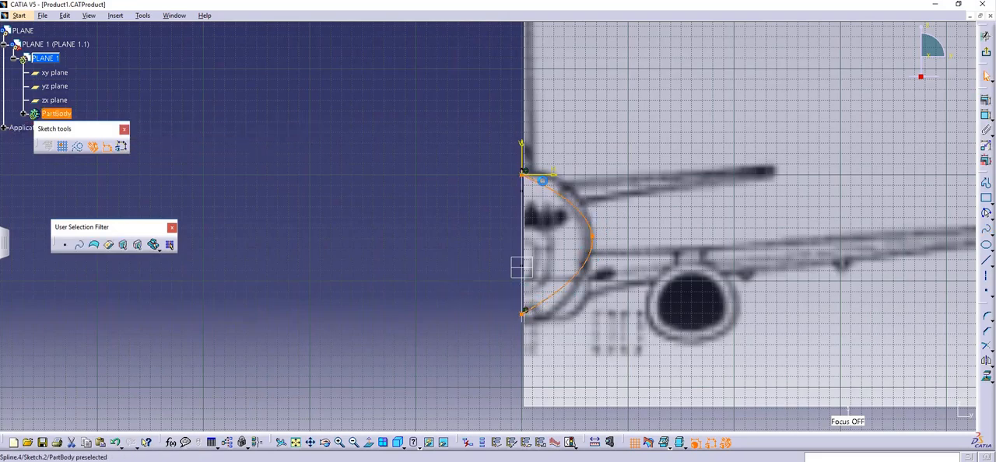
left_click(987, 100)
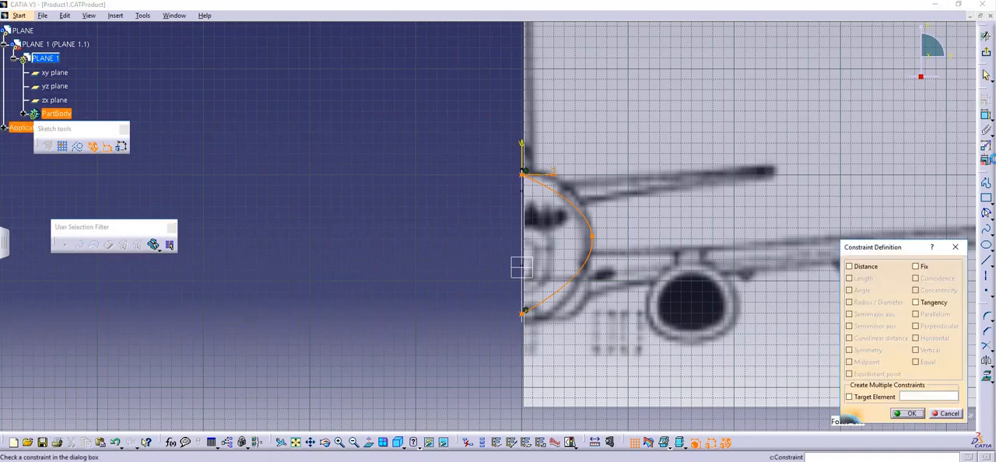
left_click(925, 303)
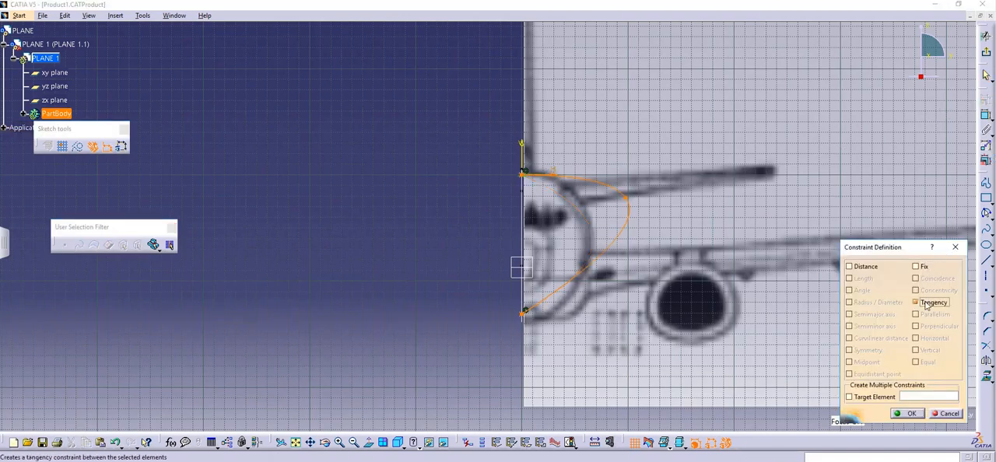
left_click(909, 413)
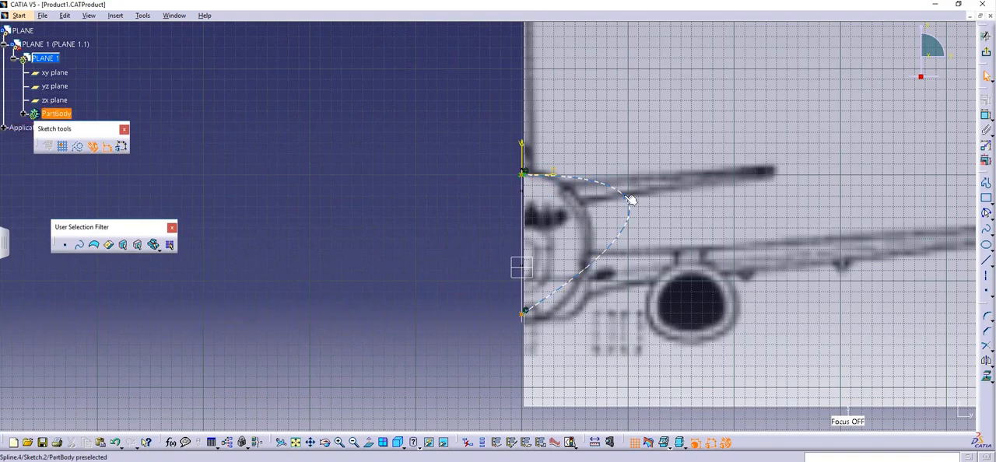
Try to reshape the three-point spline by moving its middle control point onto the fuselage outline in the reference image
left_click_drag(632, 201, 563, 220)
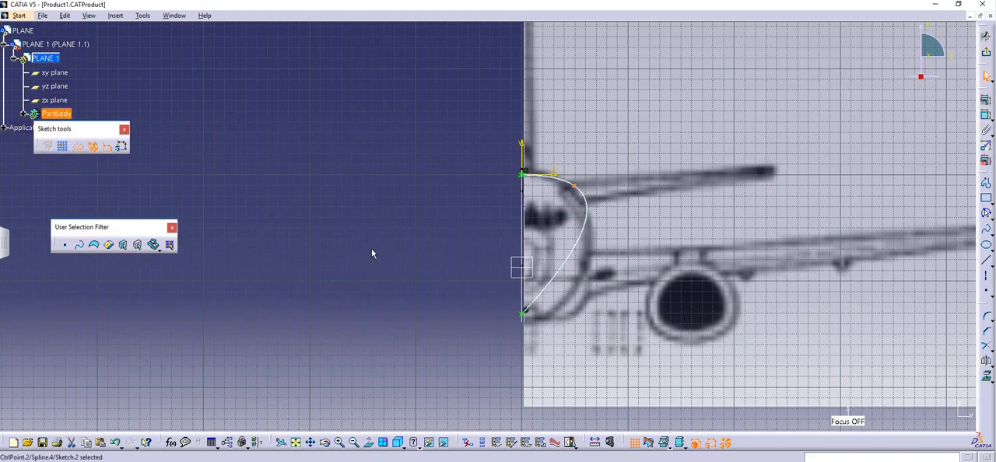
key("ctrl+z")
key("ctrl+y")
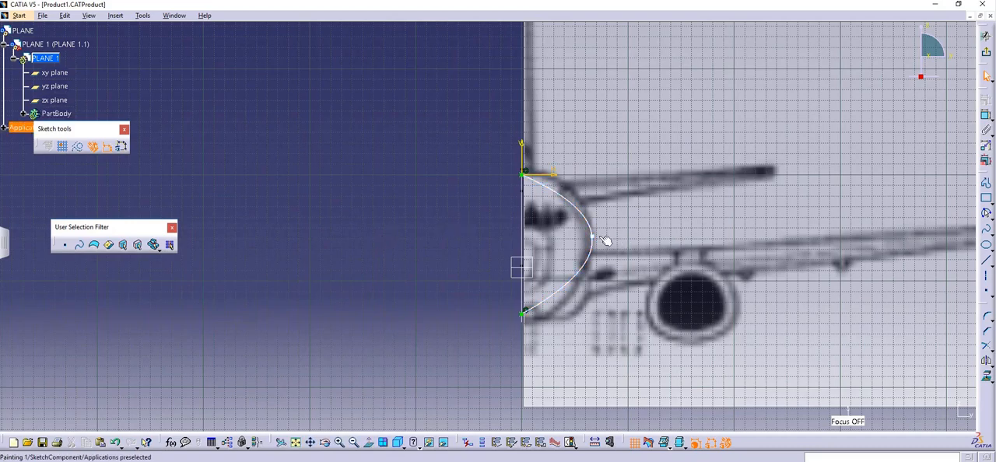
left_click_drag(585, 235, 588, 238)
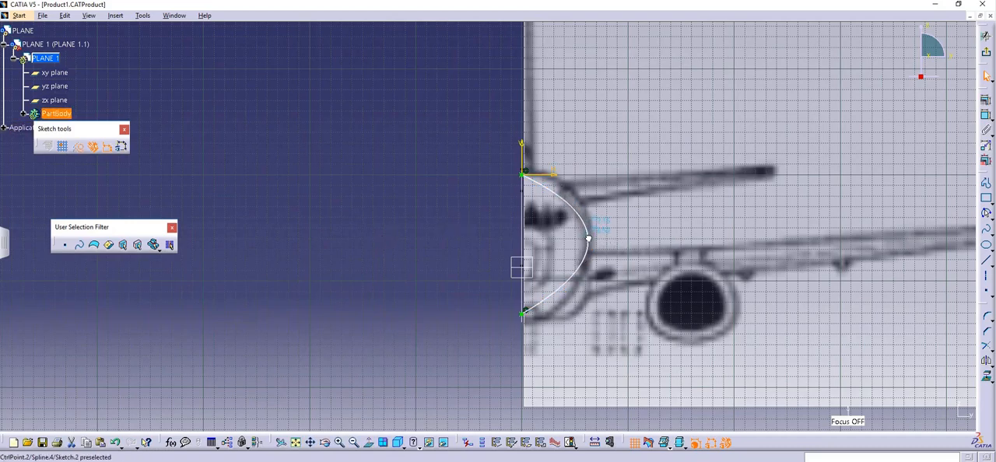
Undo the control point edits, the three-point spline and the deletion to bring back the original constrained section spline
left_click(377, 263)
key("ctrl+z")
key("ctrl+z")
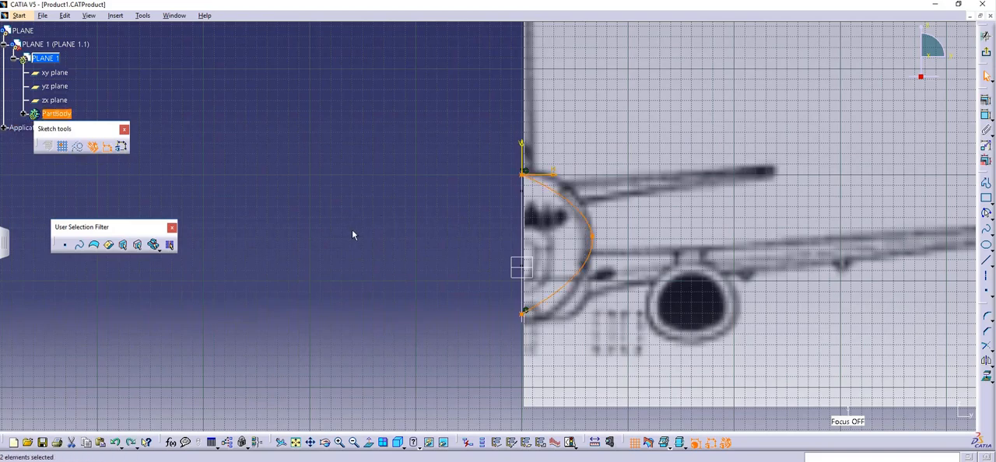
key("ctrl+z")
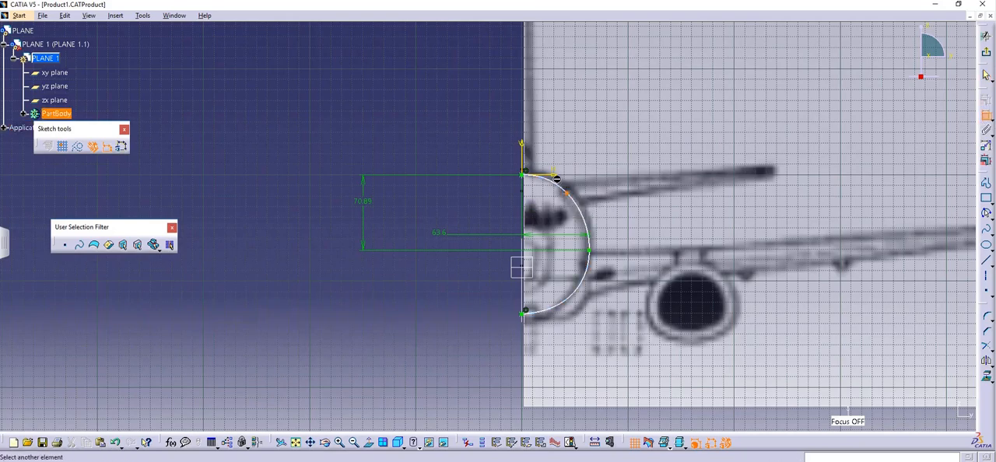
Dimension the spline's upper intermediate control point from the horizontal axis and from the vertical axis, and exit the sketch
left_click(569, 193)
left_click(463, 189)
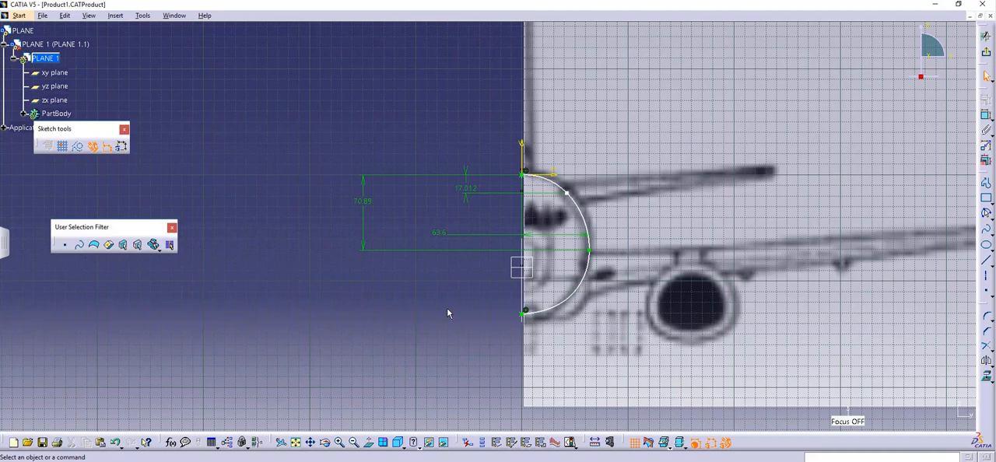
left_click(986, 115)
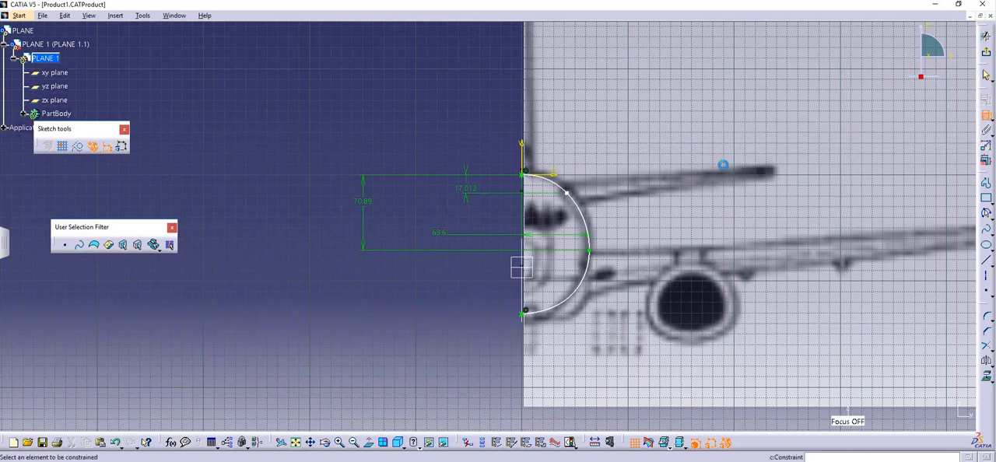
left_click(562, 188)
left_click(523, 146)
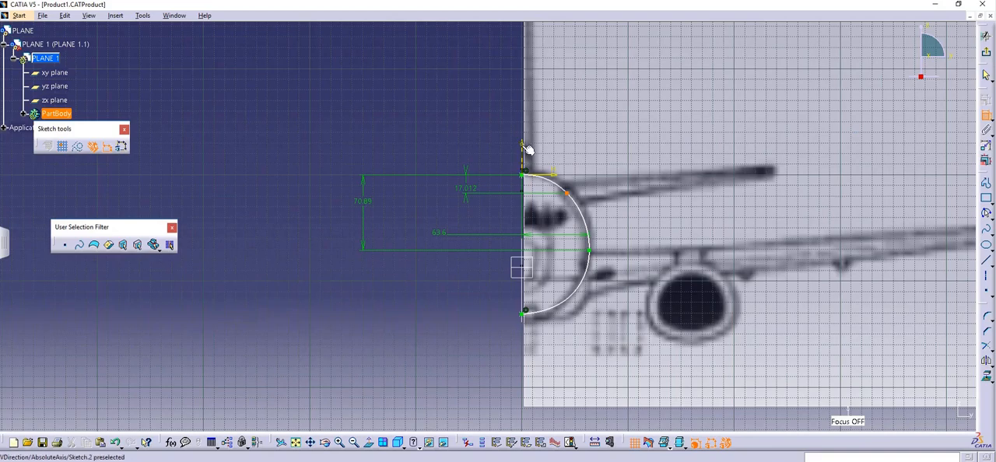
left_click(462, 128)
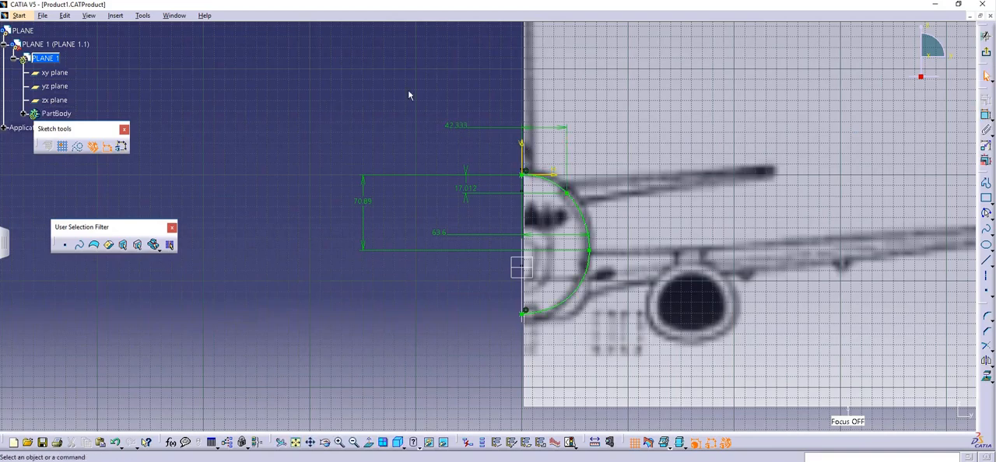
left_click(987, 53)
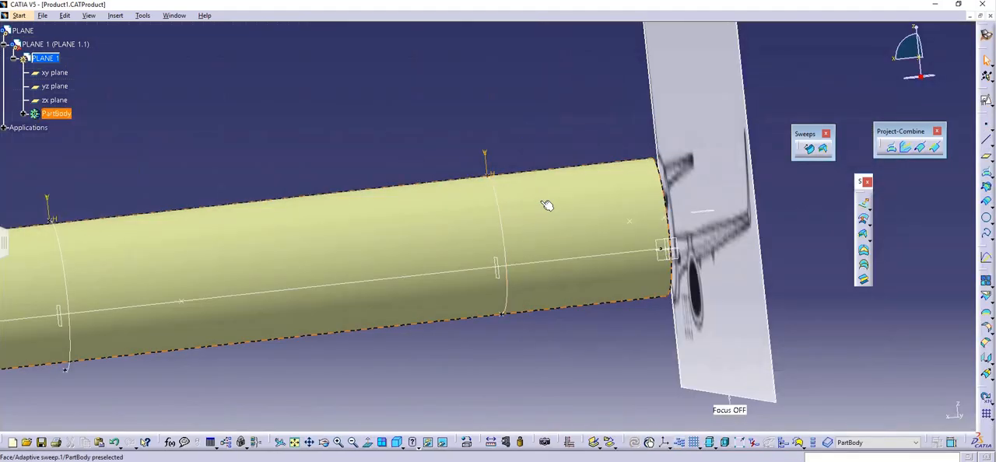
Open the Adaptive Sweep's section parameters and hide the reference image plane
left_click(869, 234)
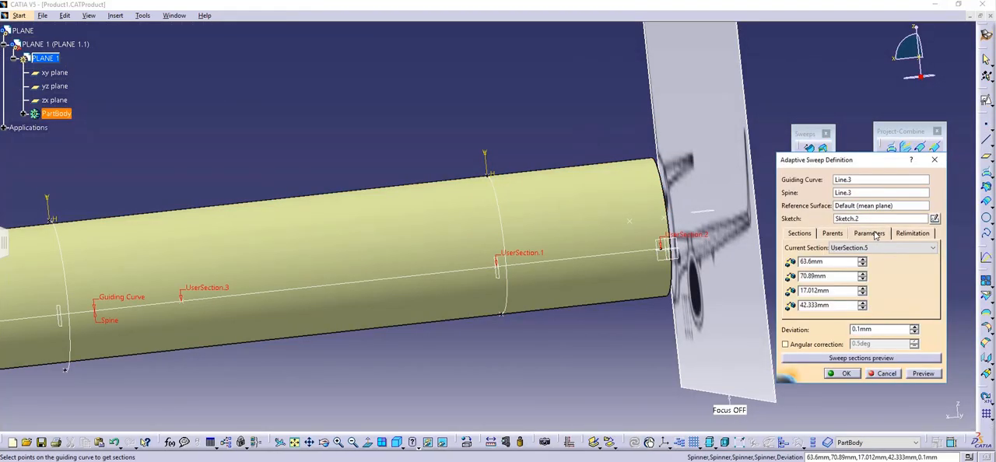
middle_click_drag(560, 229, 498, 202)
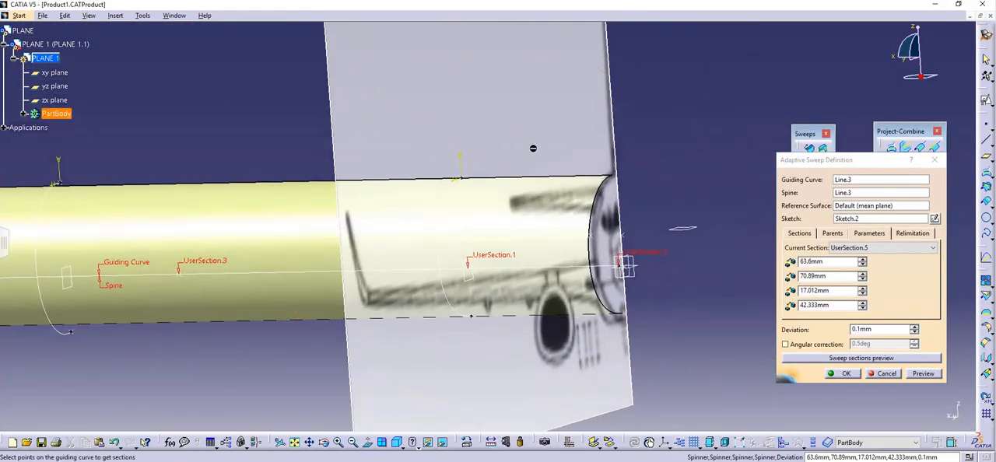
right_click(534, 152)
left_click(623, 166)
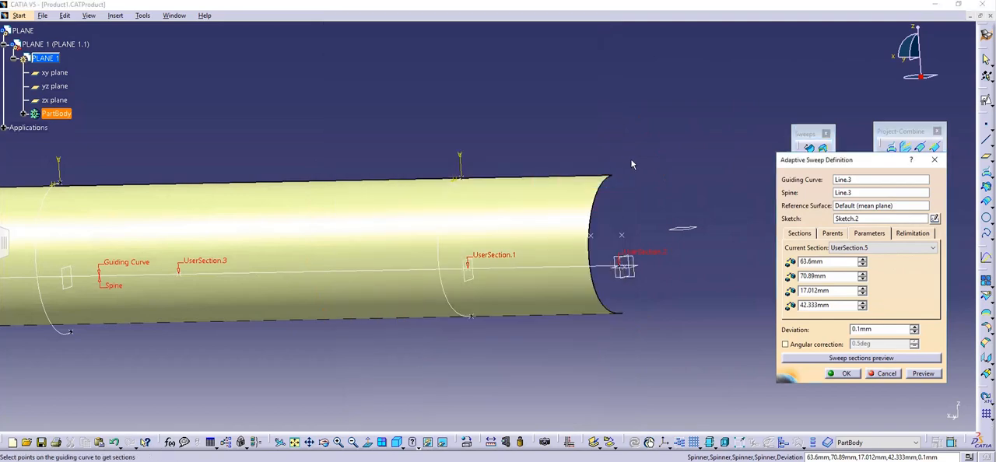
Set UserSection.2's four parameters to 50, 60, 10 and 30 mm in order and preview the swept surface
left_click(875, 248)
left_click(877, 249)
left_click(878, 248)
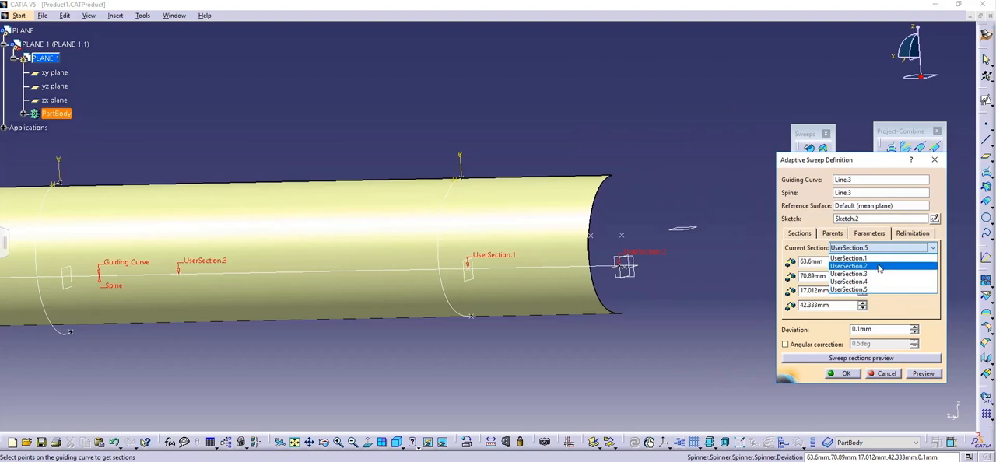
left_click(879, 266)
middle_click_drag(555, 211, 755, 101)
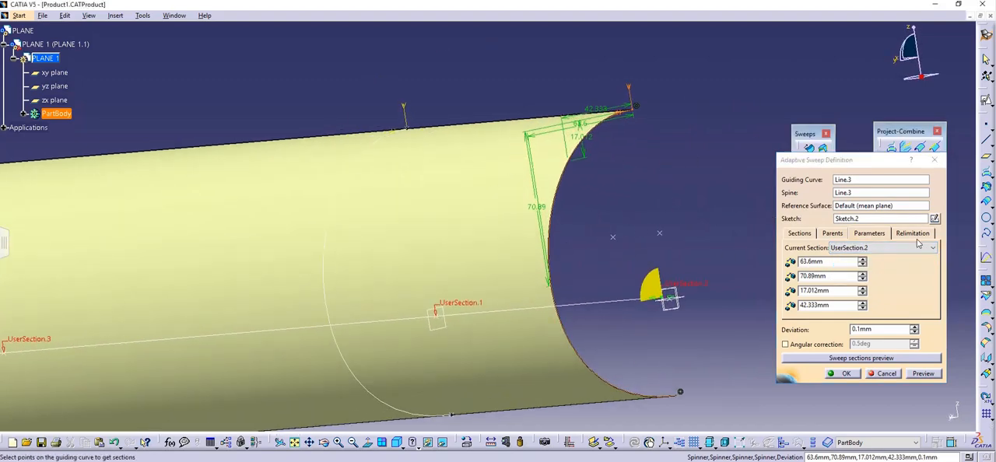
left_click_drag(839, 262, 766, 263)
type("50")
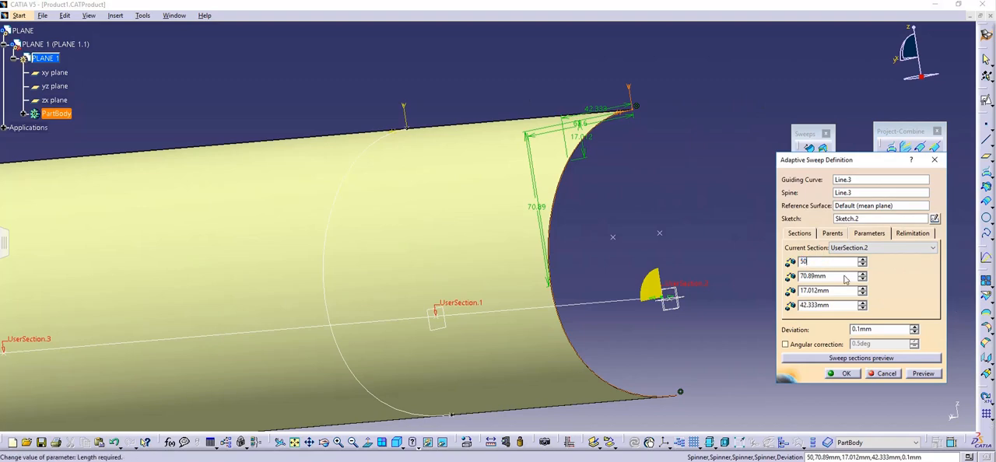
left_click_drag(843, 277, 786, 270)
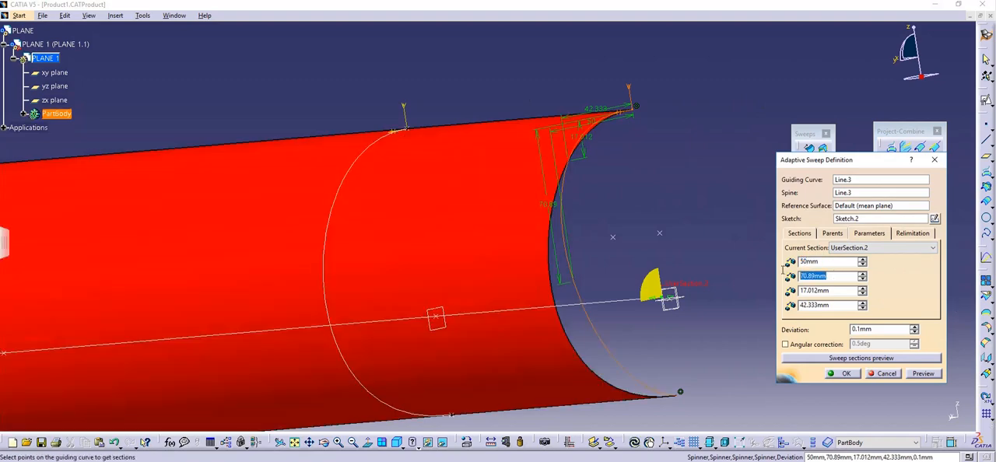
type("60")
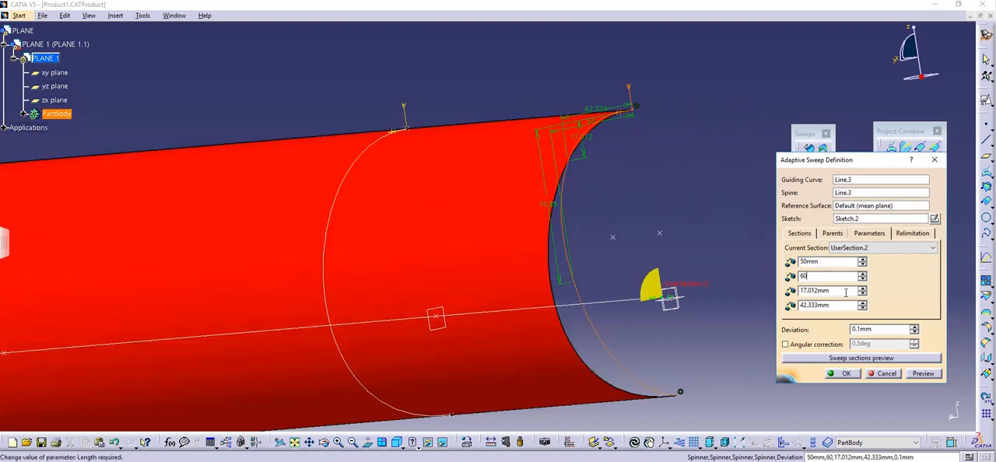
left_click_drag(845, 292, 779, 290)
type("10")
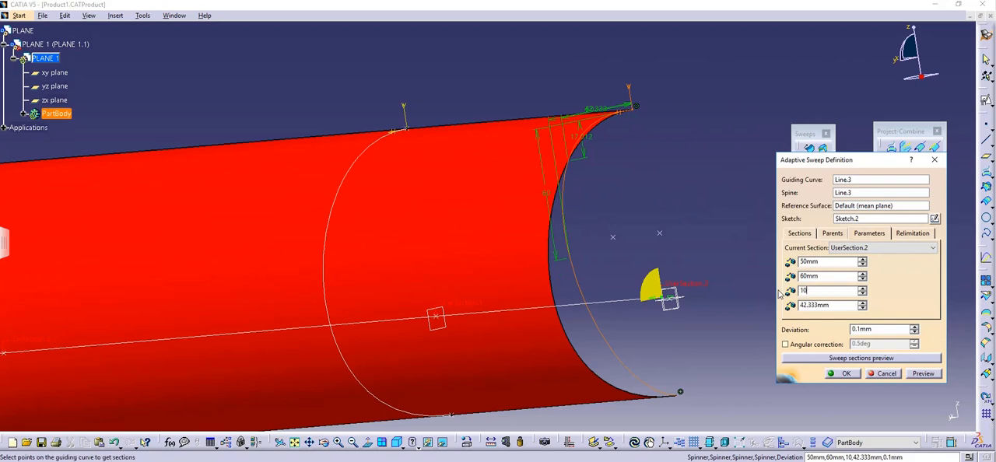
key("Tab")
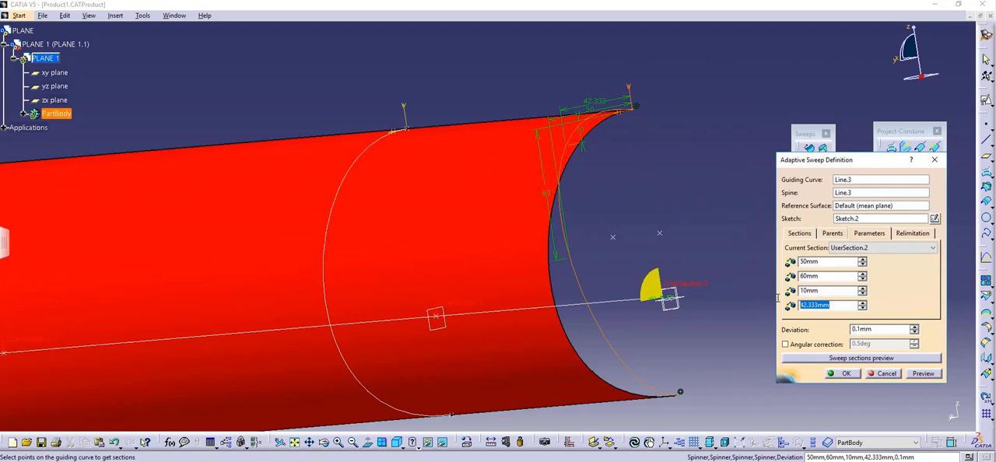
type("30")
left_click(922, 373)
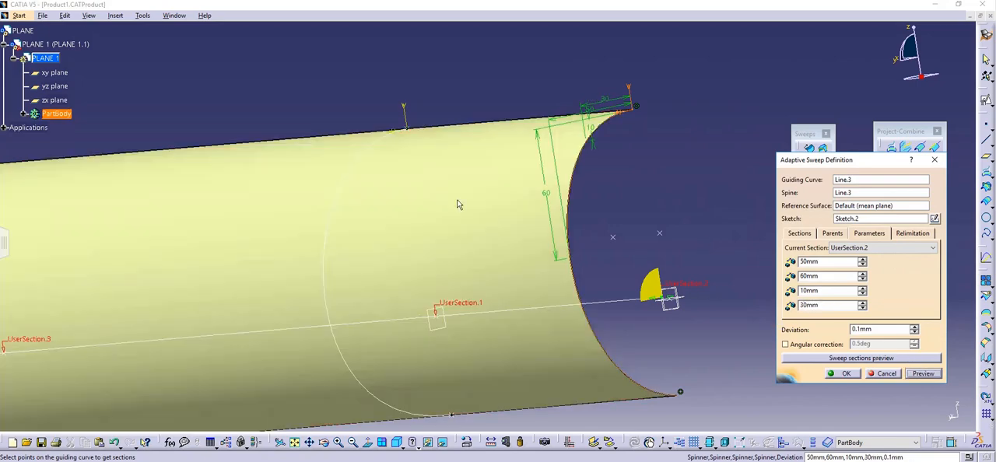
Set UserSection.2's four parameters to 20, 30, 5 and 10 mm in order and try to preview the sweep
middle_click_drag(458, 204, 464, 276)
double_click(835, 267)
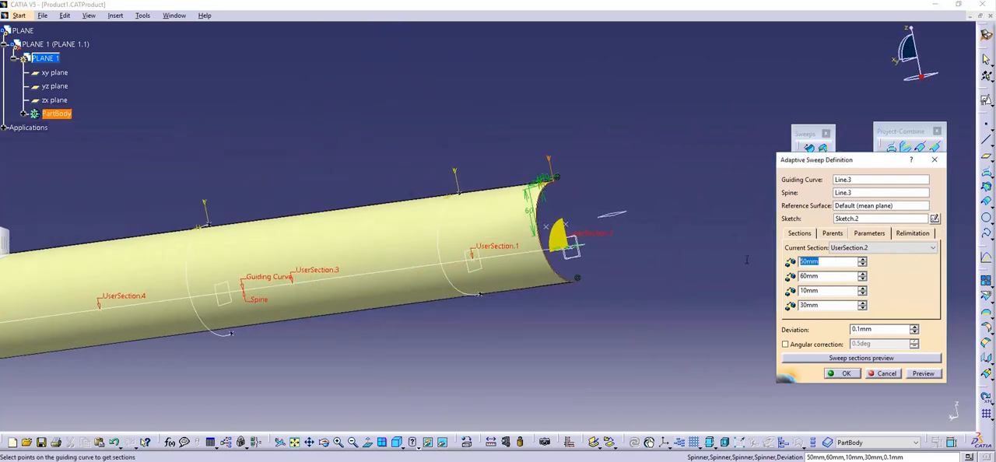
type("20")
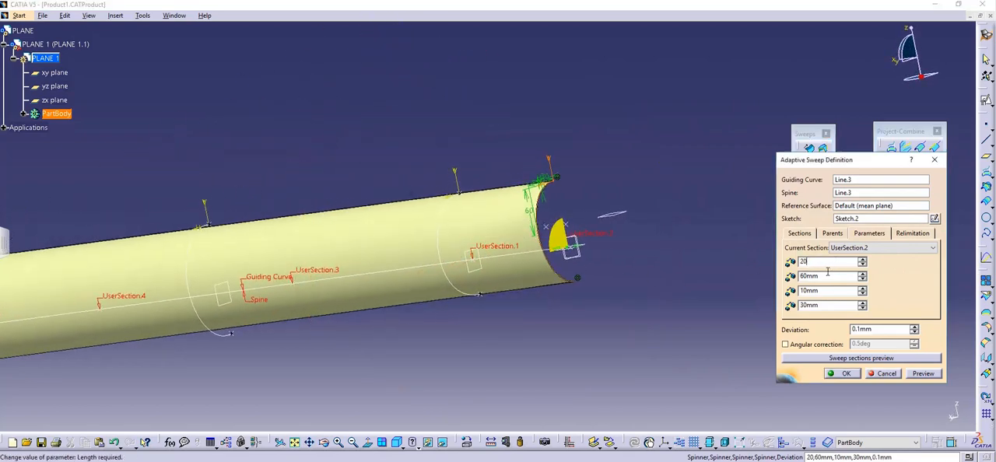
double_click(827, 276)
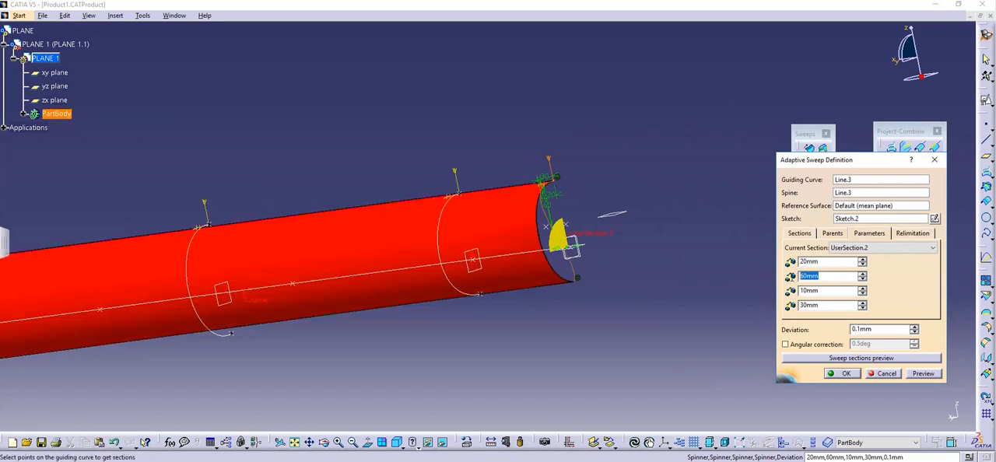
type("30")
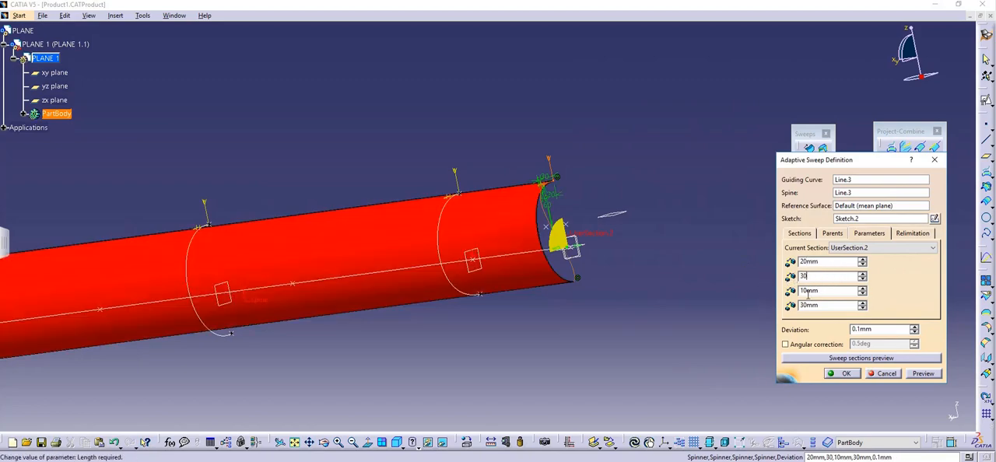
double_click(818, 290)
type("5")
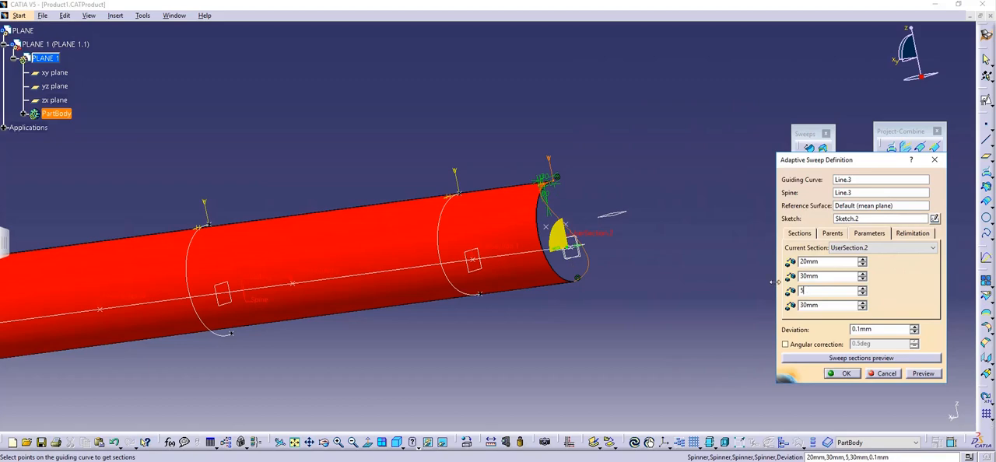
double_click(819, 305)
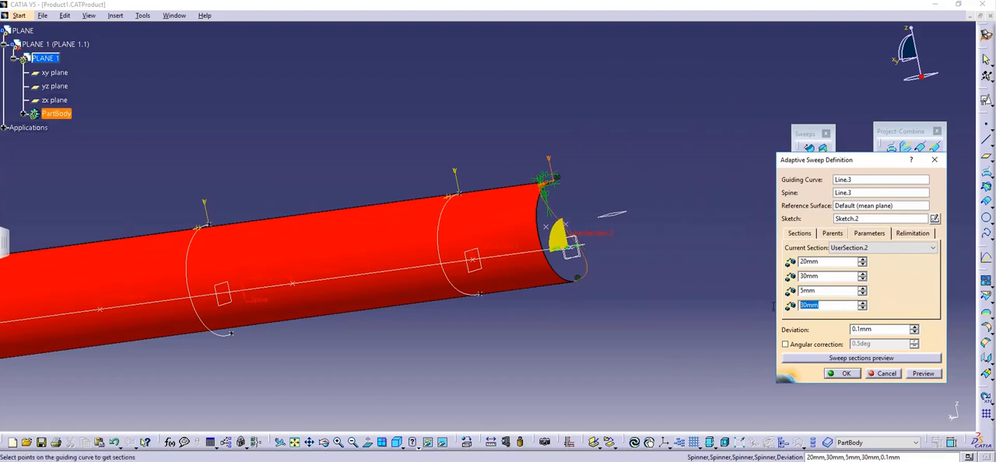
type("10")
left_click(926, 374)
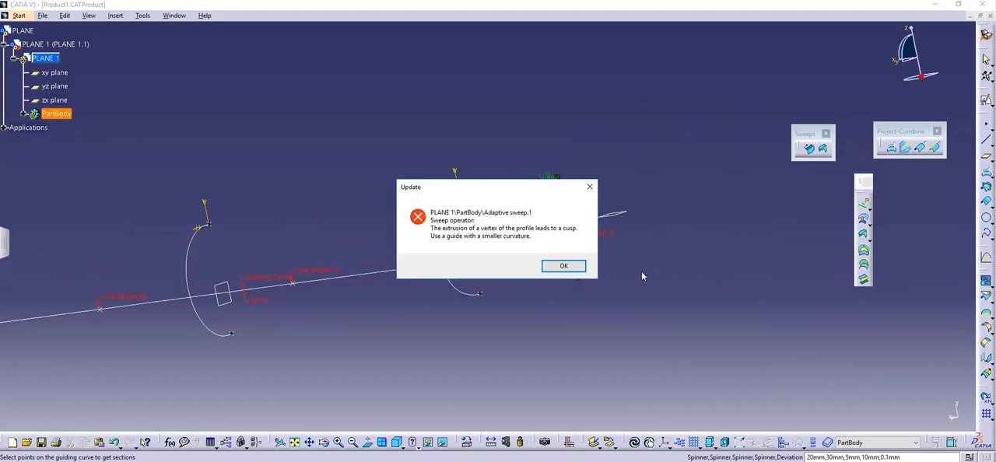
left_click(564, 266)
Set UserSection.2's first parameter to 25 mm and second to 35 mm, preview the sweep and accept it
middle_click_drag(612, 287, 575, 310)
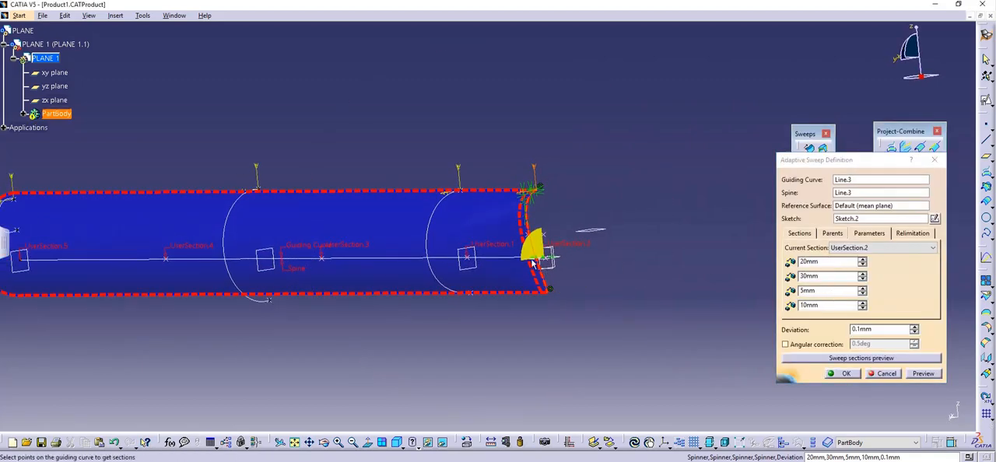
middle_click_drag(545, 272, 505, 217)
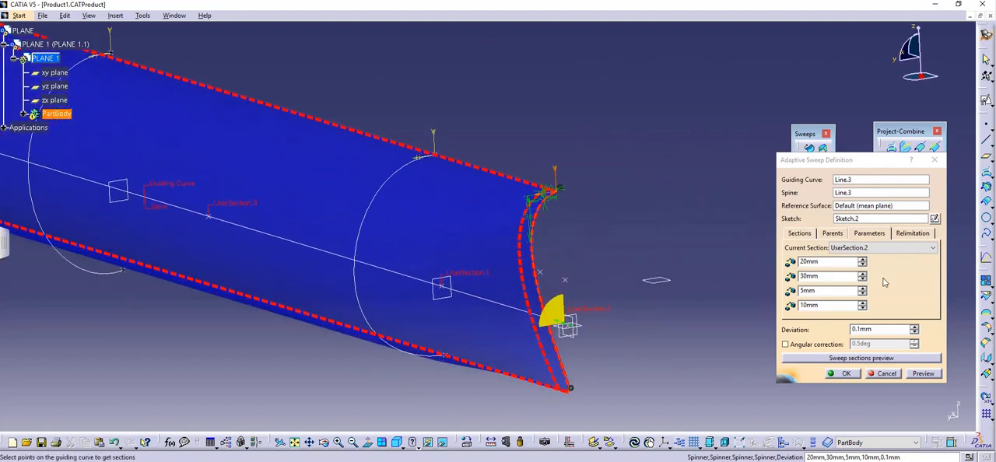
left_click(831, 262)
type("25")
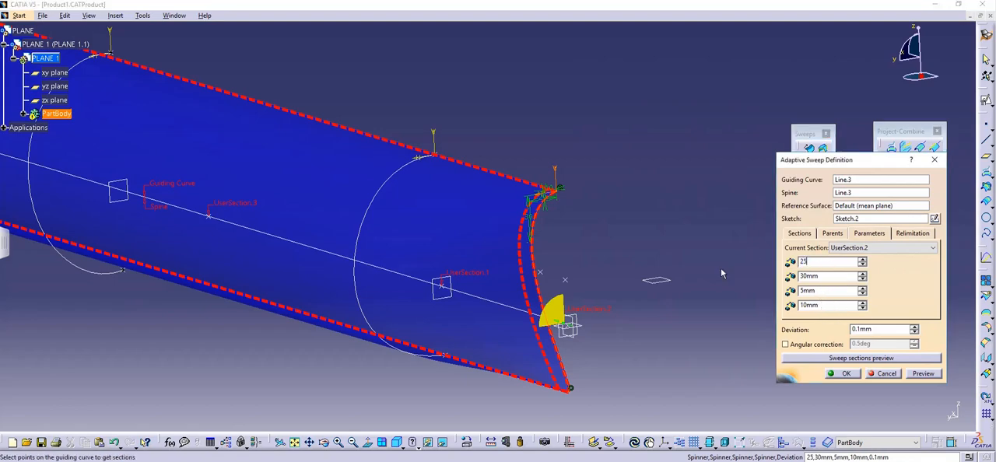
left_click(815, 276)
double_click(815, 276)
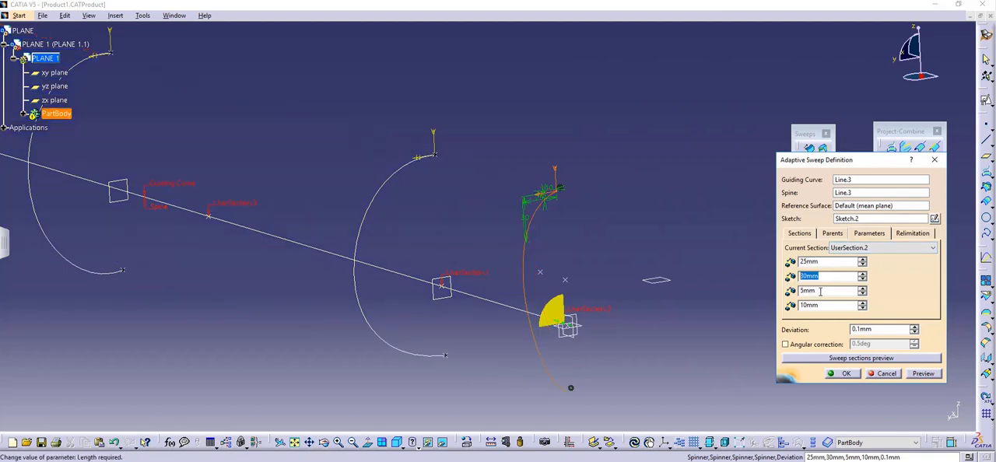
middle_click_drag(532, 225, 506, 227)
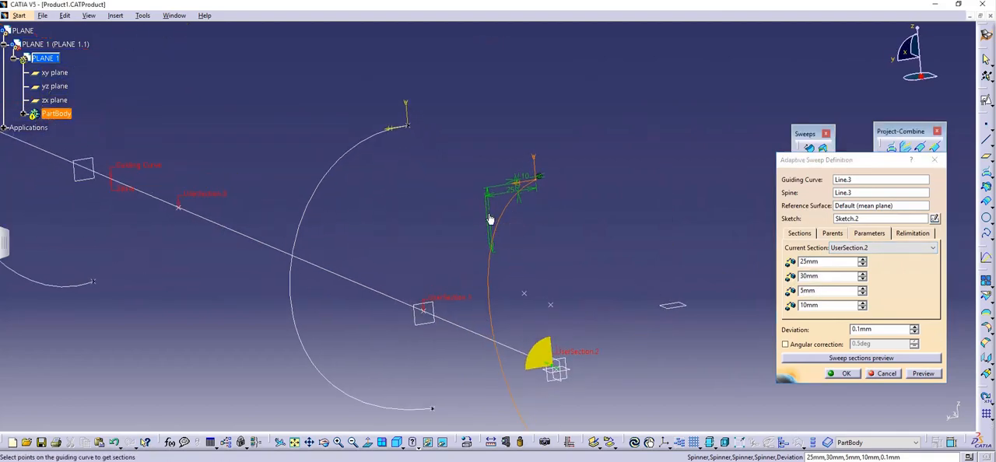
double_click(835, 276)
type("35")
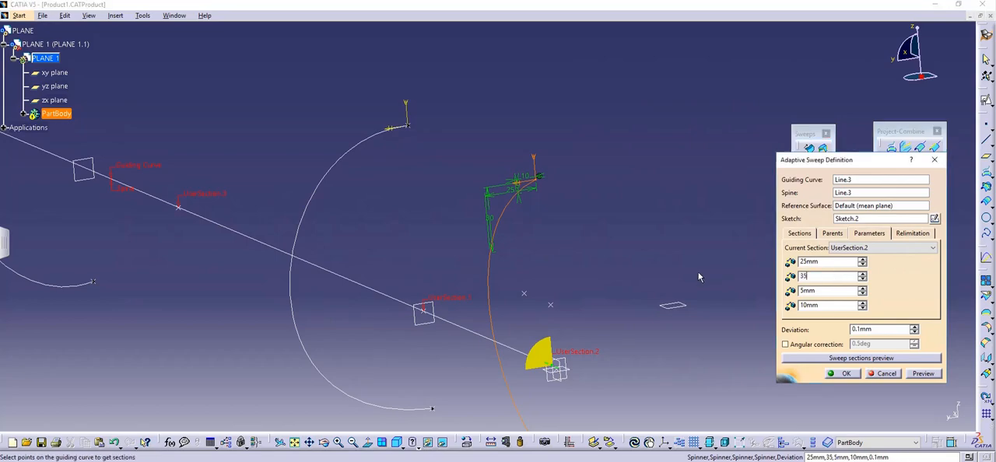
left_click(933, 375)
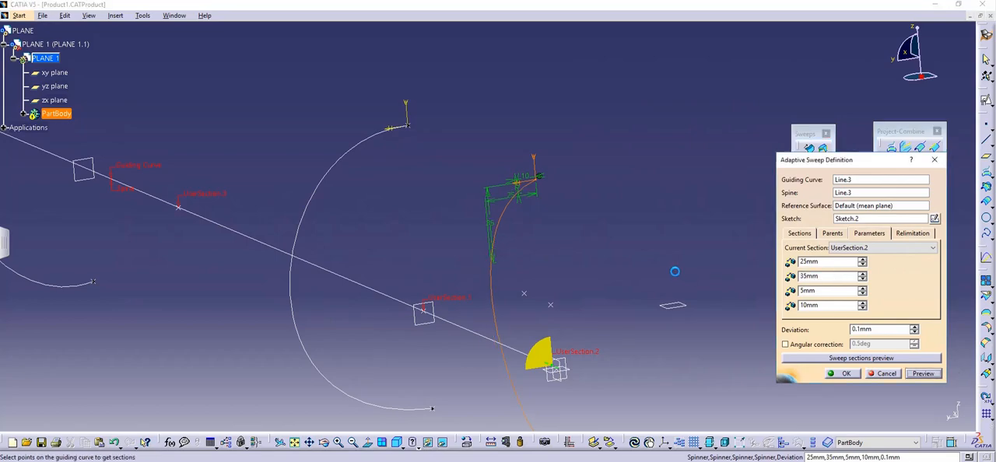
middle_click_drag(481, 253, 607, 315)
left_click(845, 374)
Reopen the Adaptive Sweep, set UserSection.5's four parameters to 50, 60, 10 and 30 mm in order, preview and accept
middle_click_drag(419, 310, 452, 276)
double_click(444, 230)
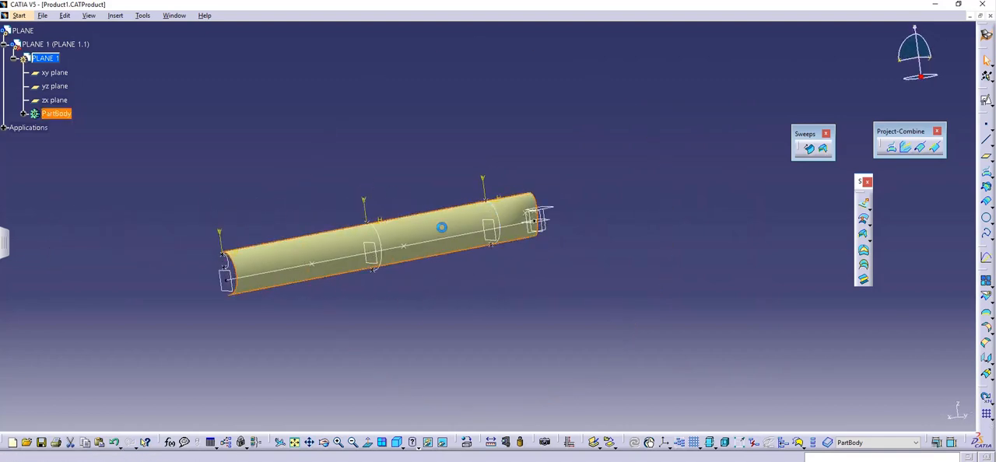
left_click(872, 235)
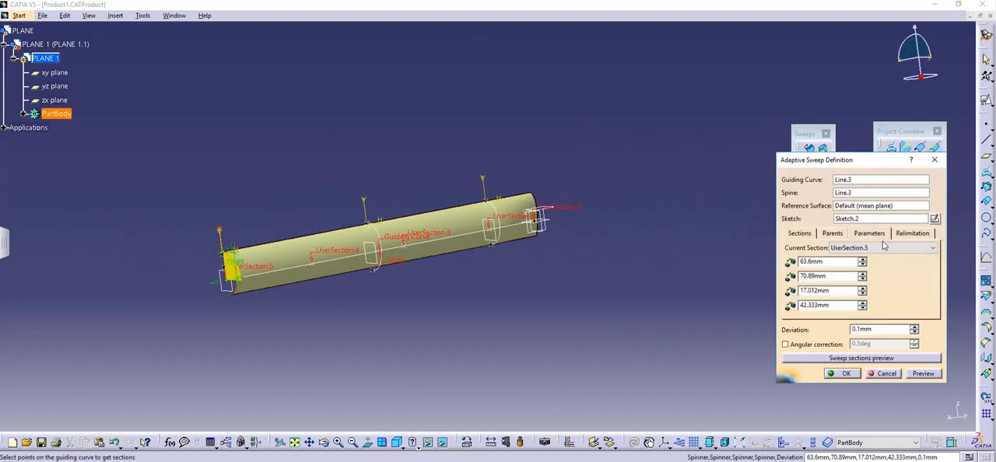
left_click_drag(836, 263, 768, 270)
type("50")
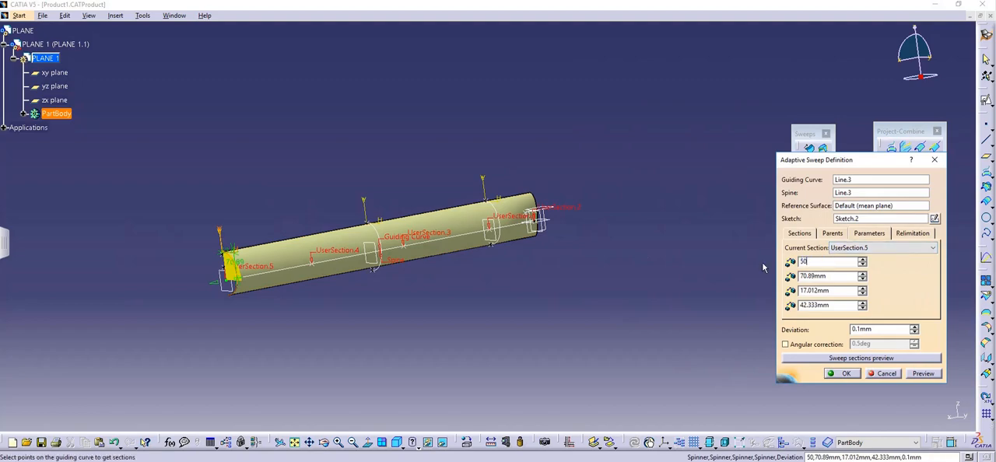
left_click_drag(833, 275, 771, 279)
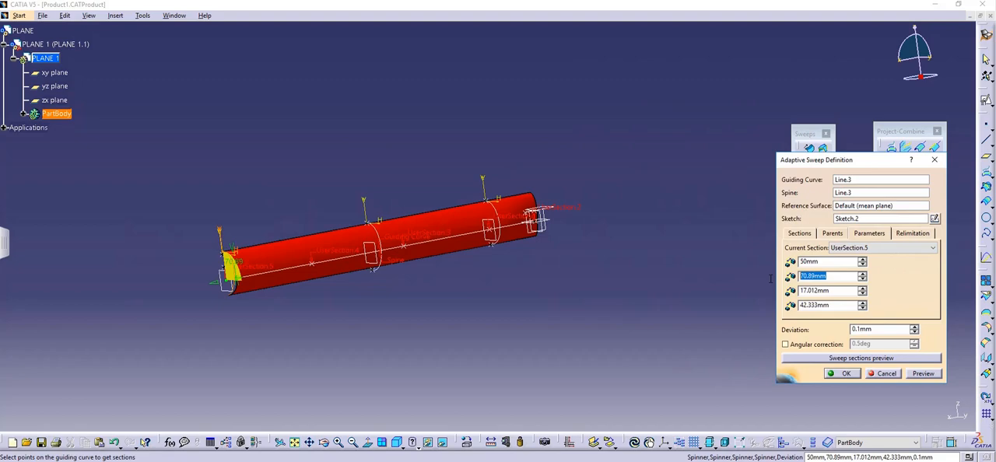
type("60")
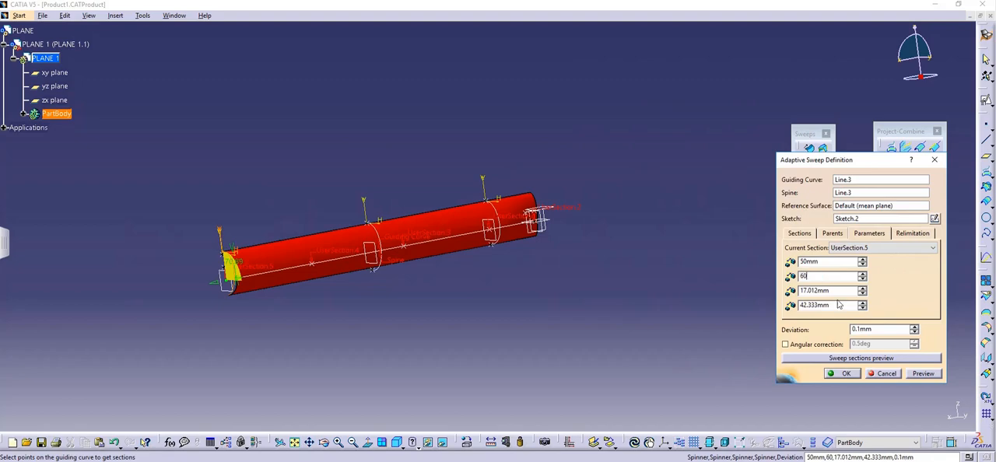
left_click_drag(839, 290, 783, 297)
type("10")
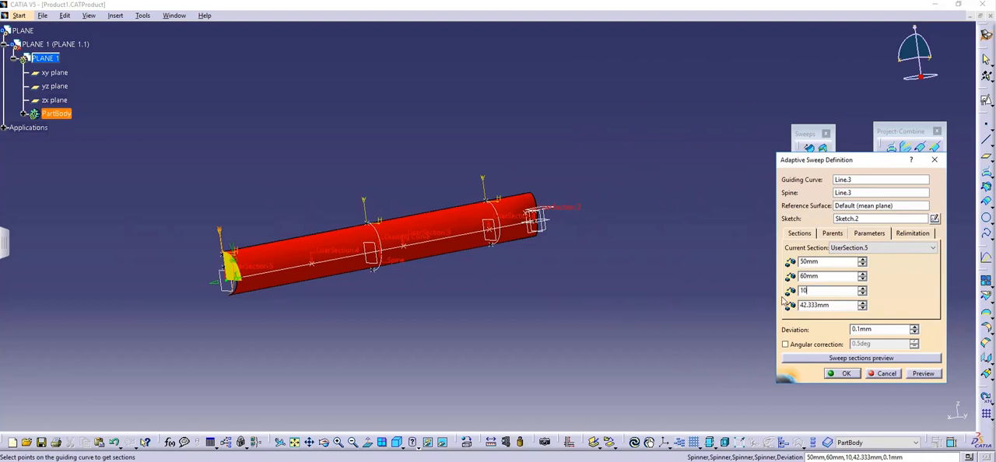
left_click_drag(849, 308, 753, 305)
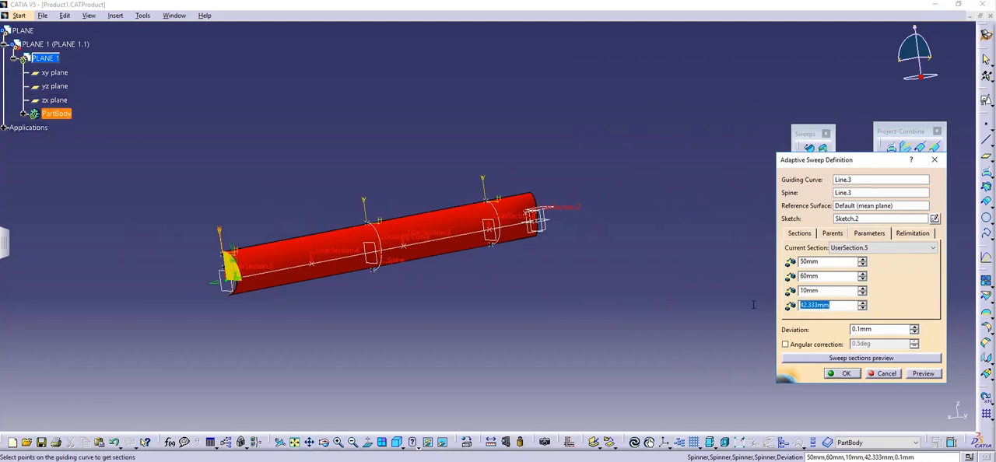
type("30")
left_click(924, 374)
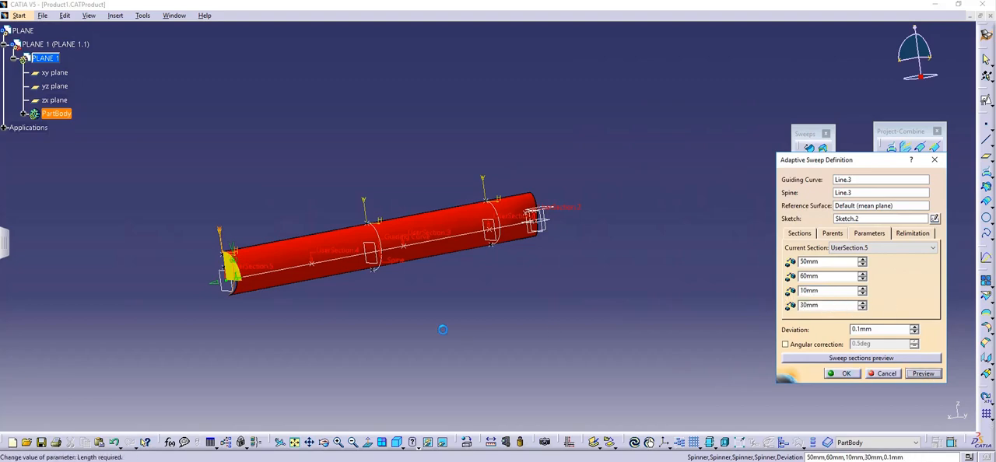
left_click(846, 373)
Inspect the swept fuselage surface from several sides and hide it
middle_click_drag(327, 285, 290, 313)
middle_click_drag(265, 312, 476, 248)
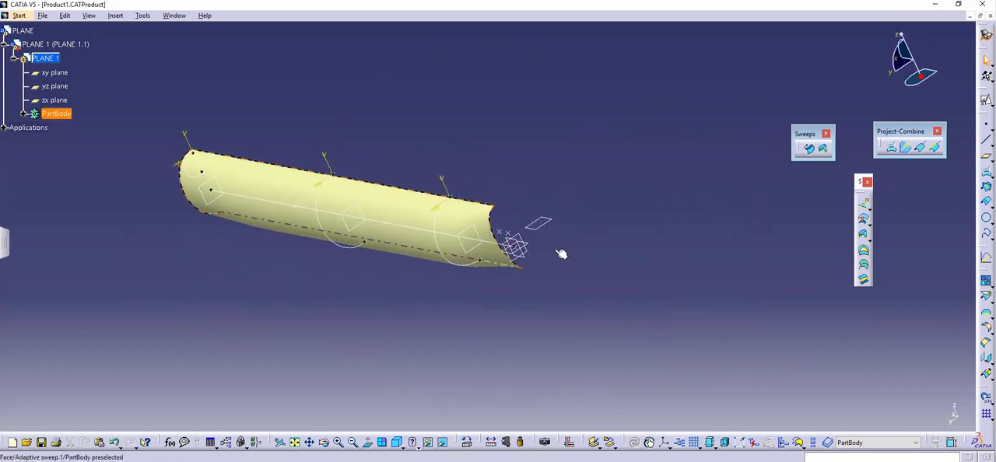
middle_click_drag(471, 285, 413, 150)
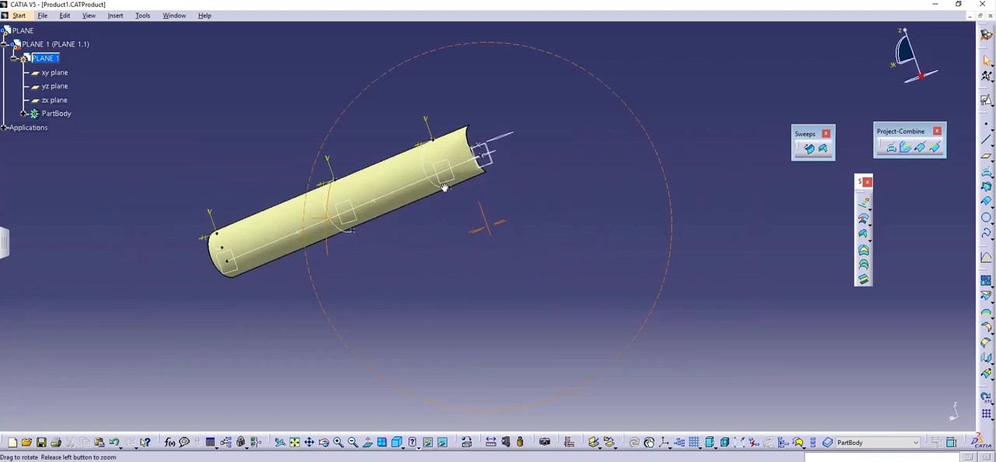
middle_click_drag(444, 187, 301, 269)
middle_click_drag(493, 235, 393, 294)
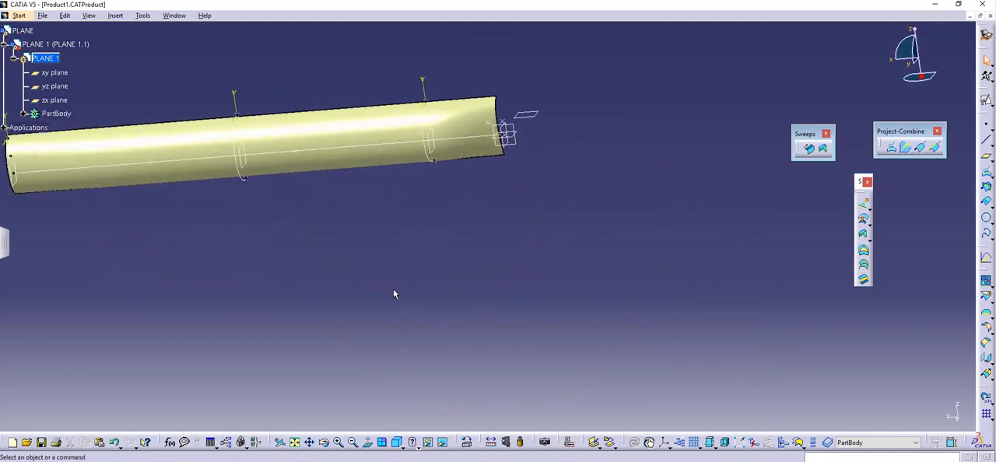
right_click(464, 106)
left_click(510, 135)
Create a positioned sketch on the yz plane with its origin set as a projection point on Point.1
middle_click_drag(596, 185, 562, 203)
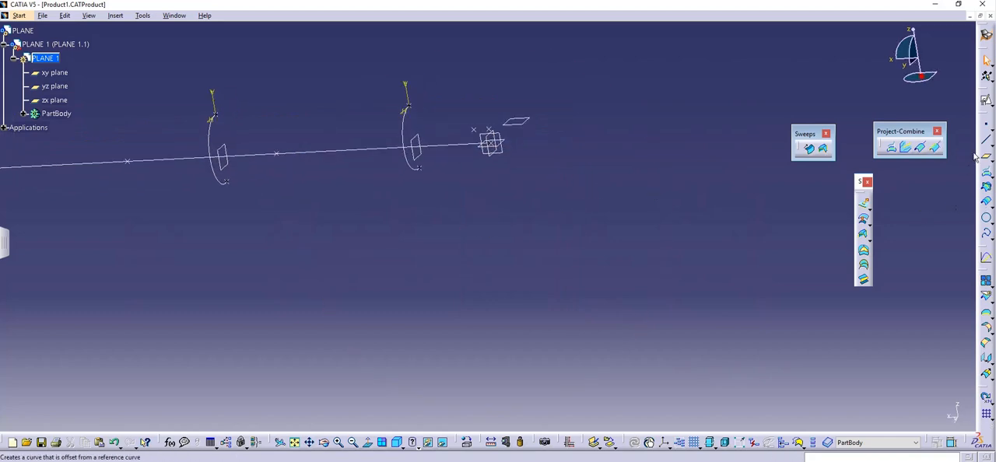
left_click(986, 102)
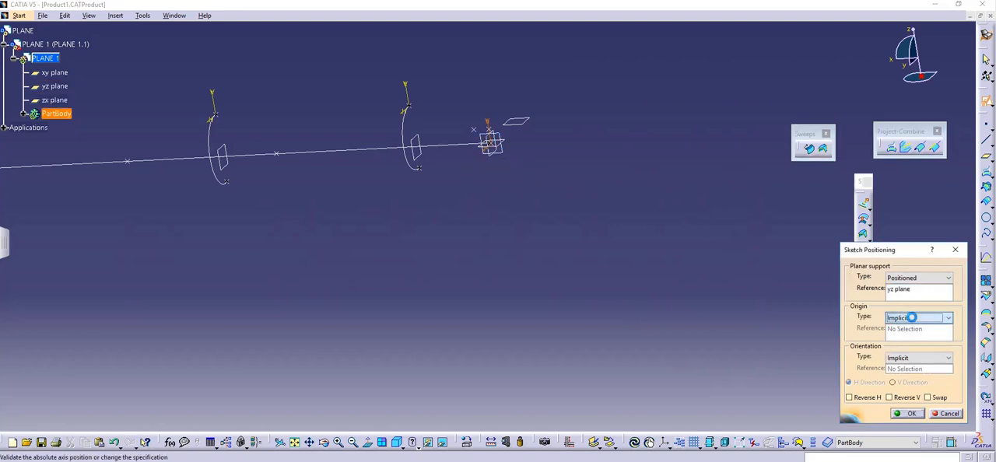
left_click(917, 318)
left_click(905, 342)
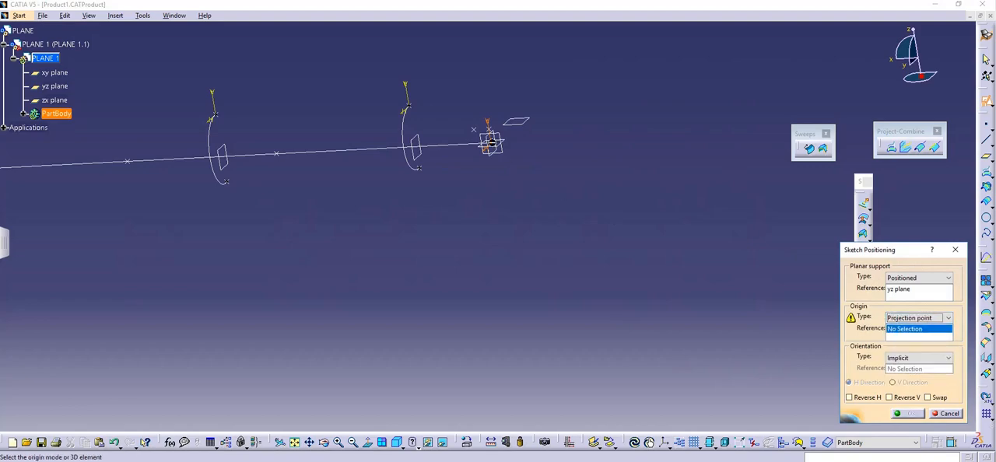
left_click(491, 144)
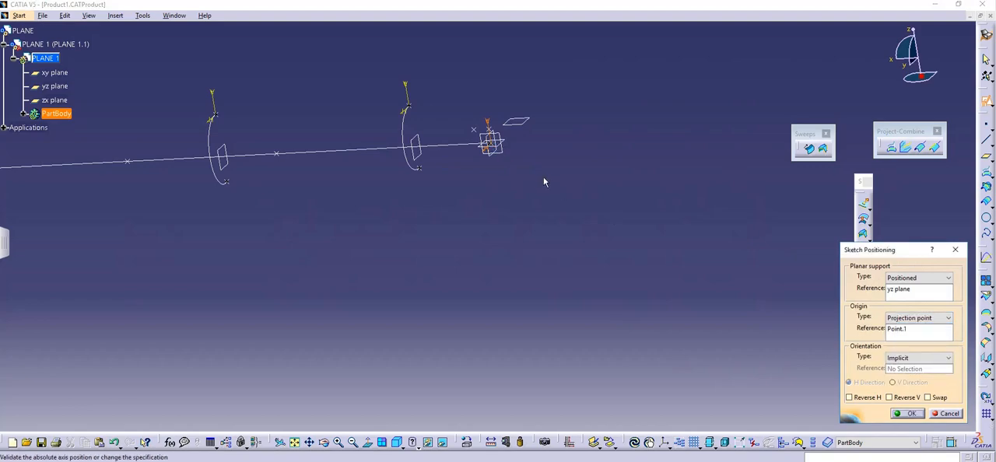
left_click(907, 414)
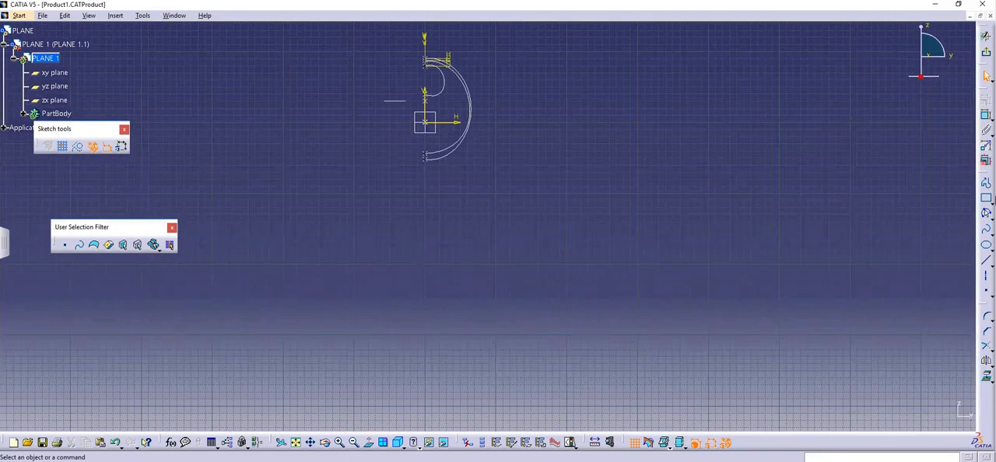
Sketch a circle about 66 mm in diameter centred on the sketch origin
left_click(989, 216)
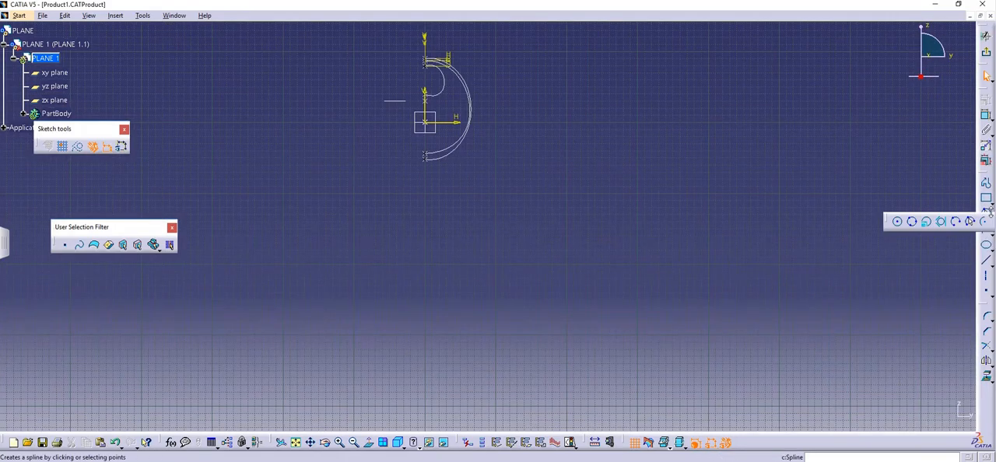
left_click(898, 222)
left_click(424, 122)
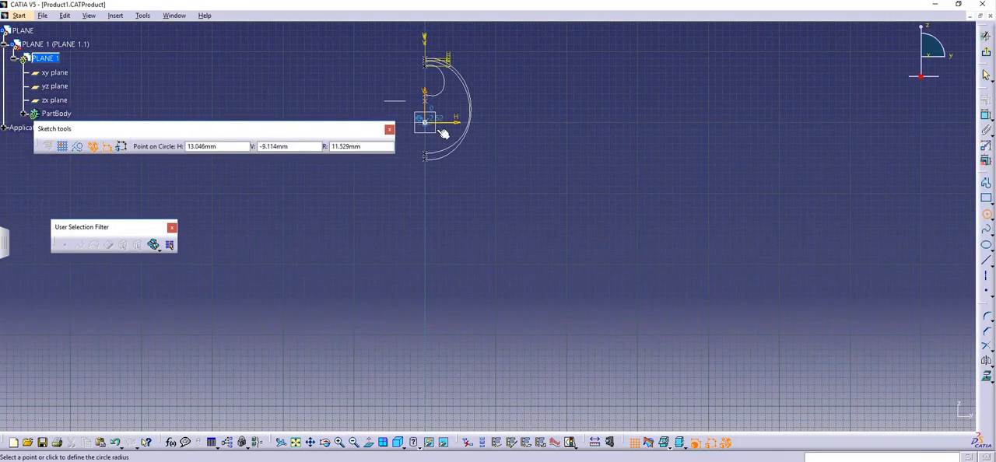
left_click(445, 134)
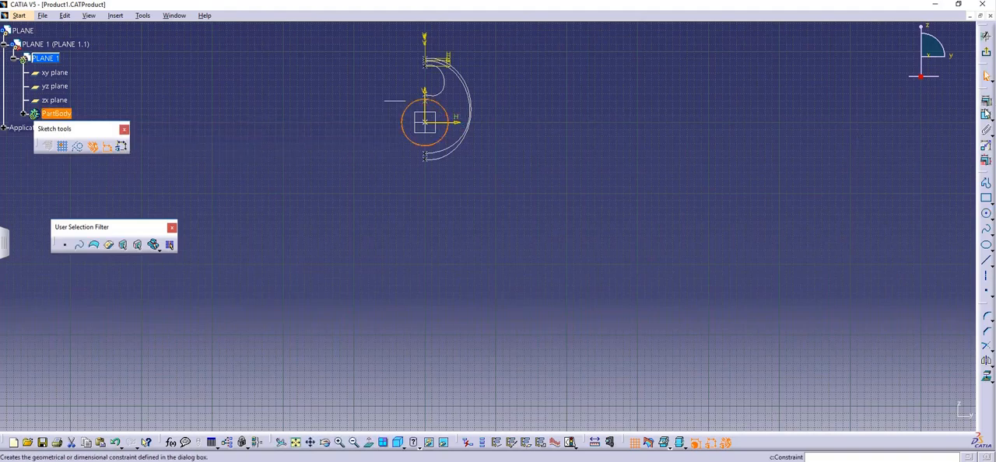
Dimension the circle's diameter and set it to 65 mm
left_click(986, 115)
left_click(592, 194)
double_click(595, 195)
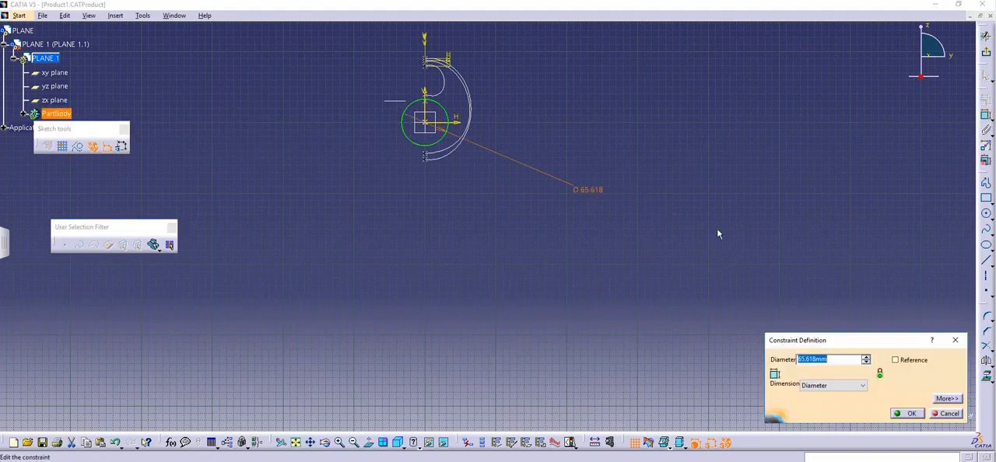
type("65")
key("Return")
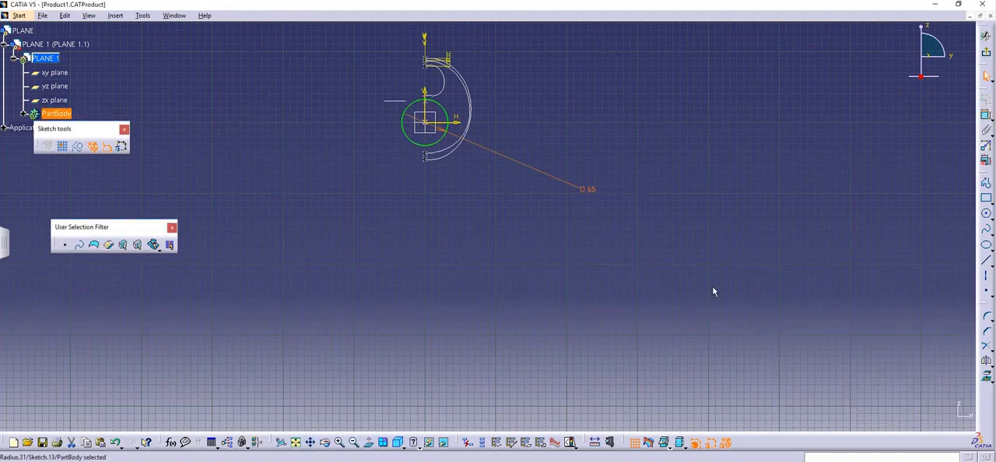
Exit the circle sketch and return to the 3D part with the guide line and fuselage sections in view
left_click(986, 36)
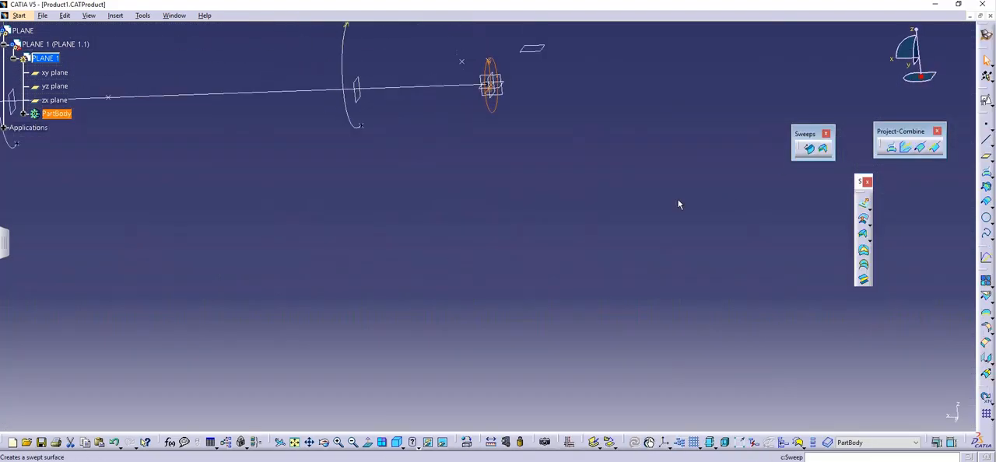
middle_click_drag(545, 177, 522, 263)
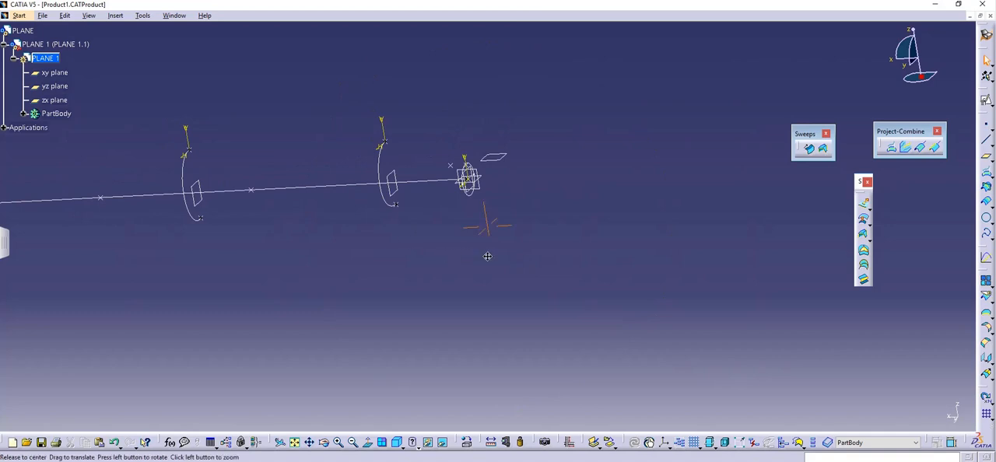
middle_click_drag(488, 255, 543, 264)
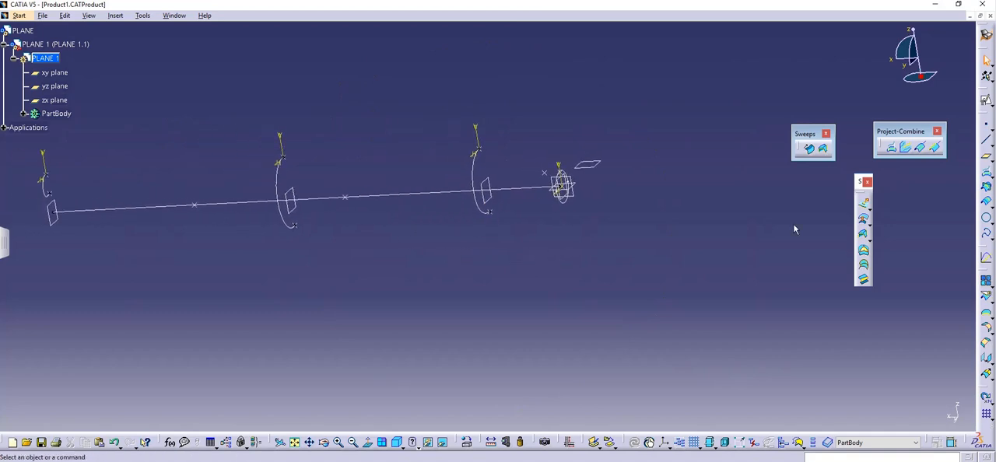
Try to create an Adaptive Sweep along Line.3 with the circle sketch as its section
left_click(863, 233)
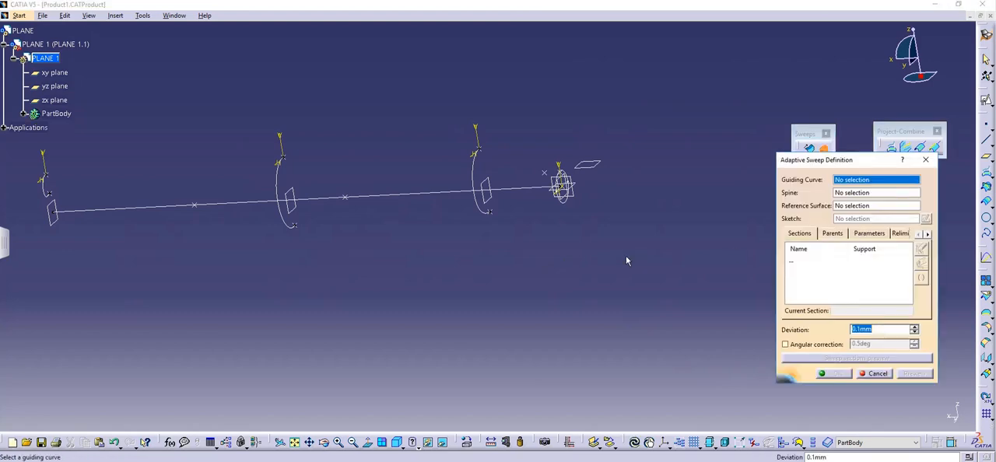
middle_click_drag(626, 255, 513, 221)
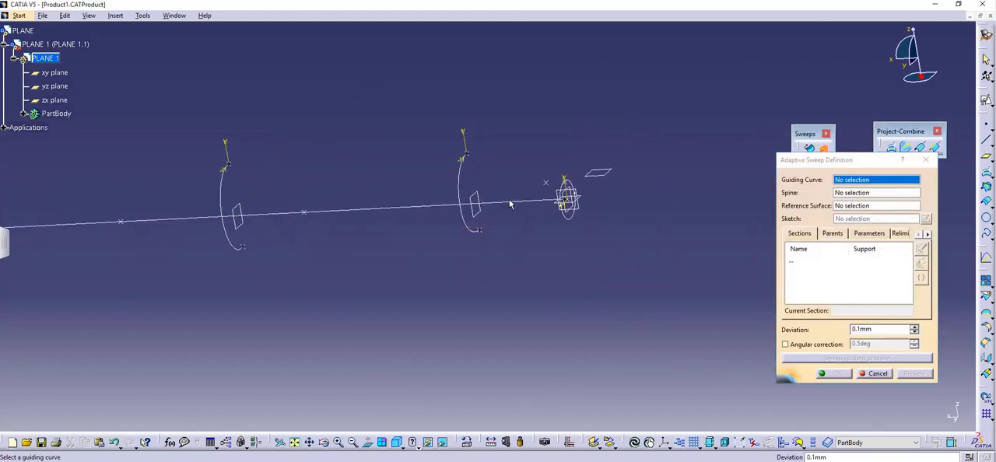
left_click(519, 204)
mouse_move(589, 242)
middle_mouse_down()
mouse_move(572, 252)
mouse_move(620, 252)
middle_mouse_up()
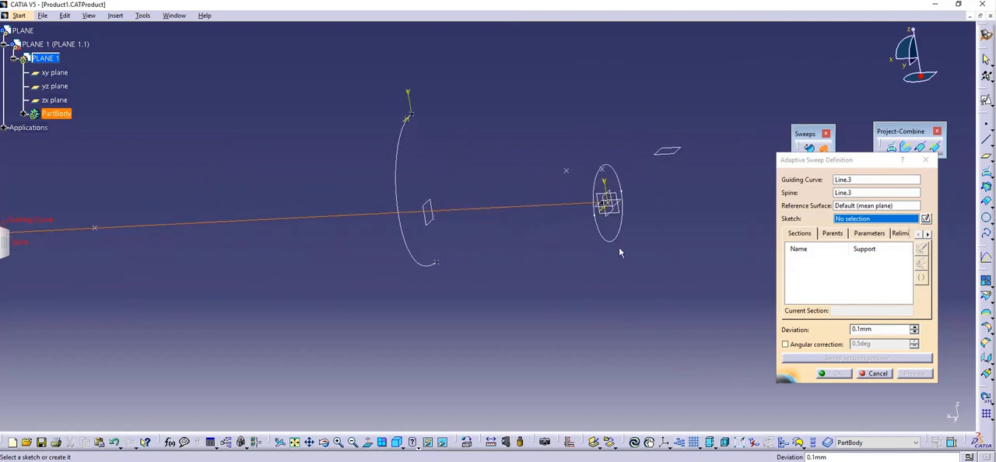
left_click(614, 244)
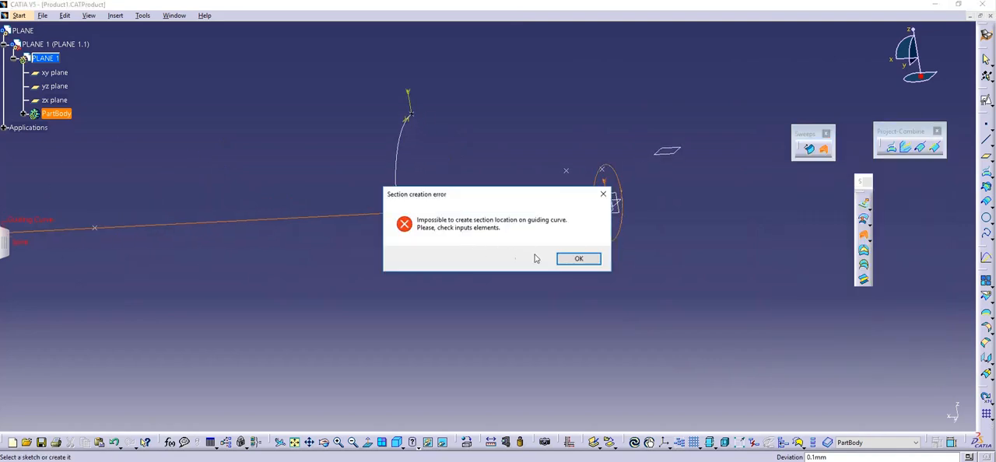
left_click(582, 261)
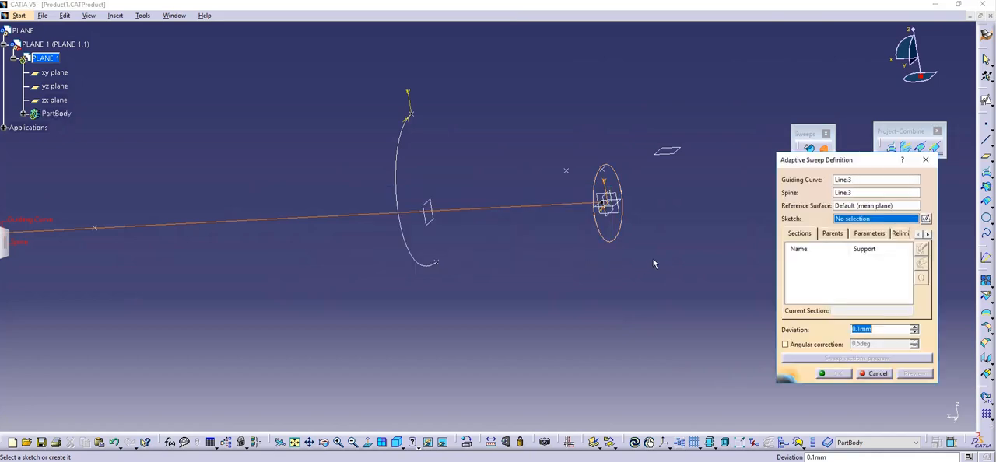
middle_click_drag(529, 272, 551, 203)
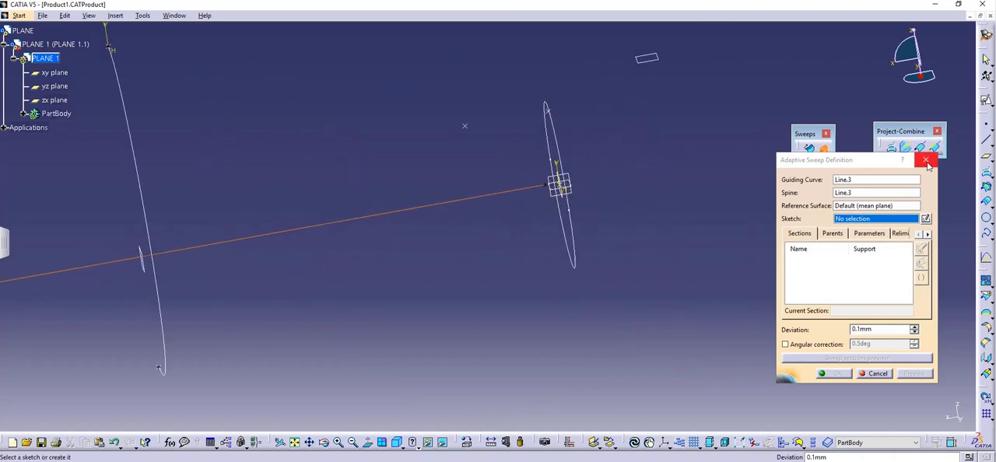
left_click(926, 161)
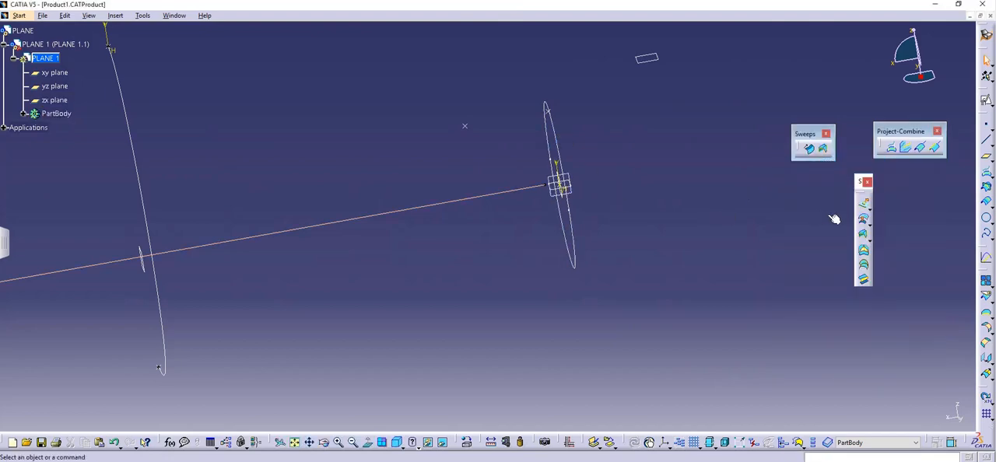
left_click(897, 152)
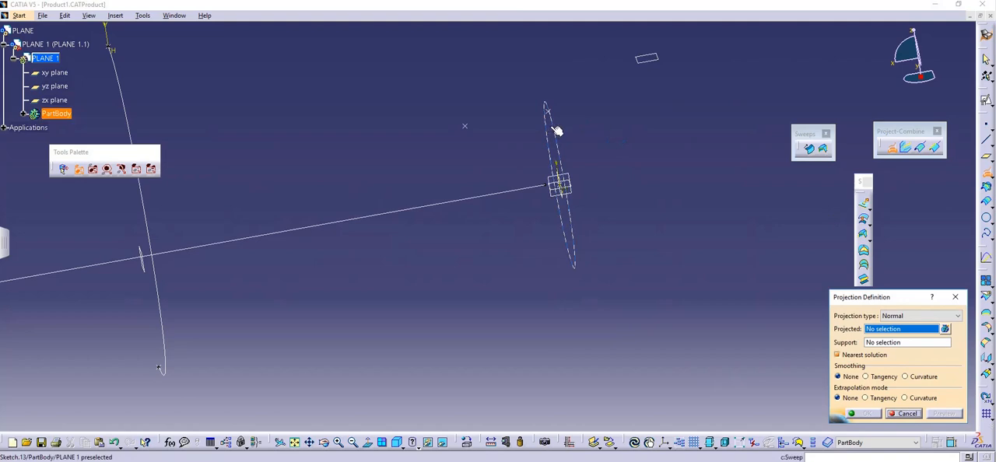
left_click(558, 129)
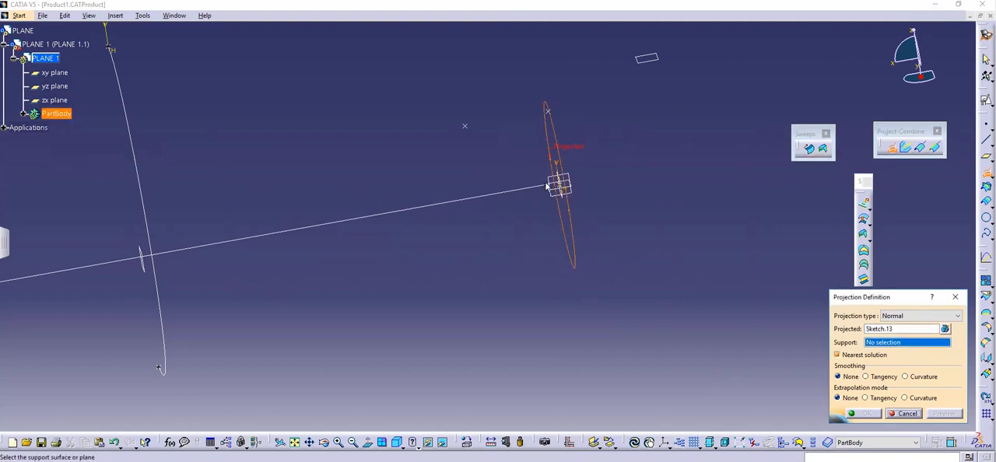
left_click(551, 188)
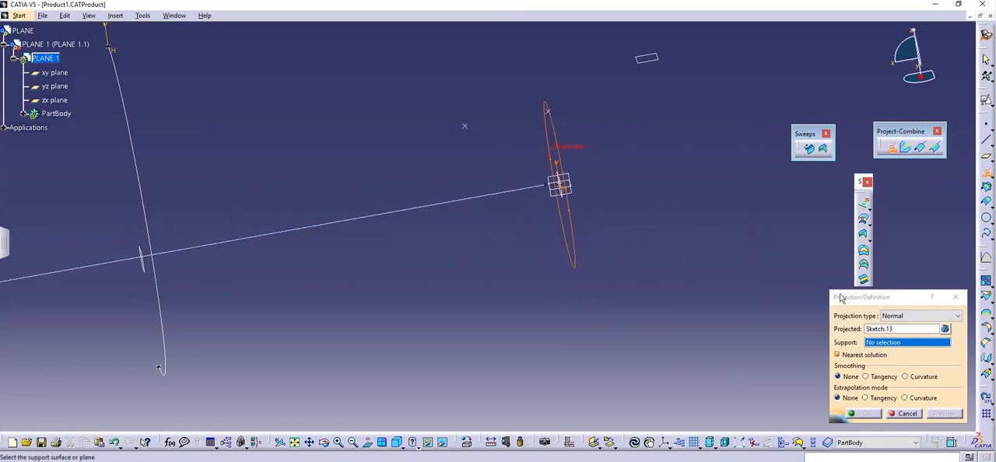
left_click(956, 295)
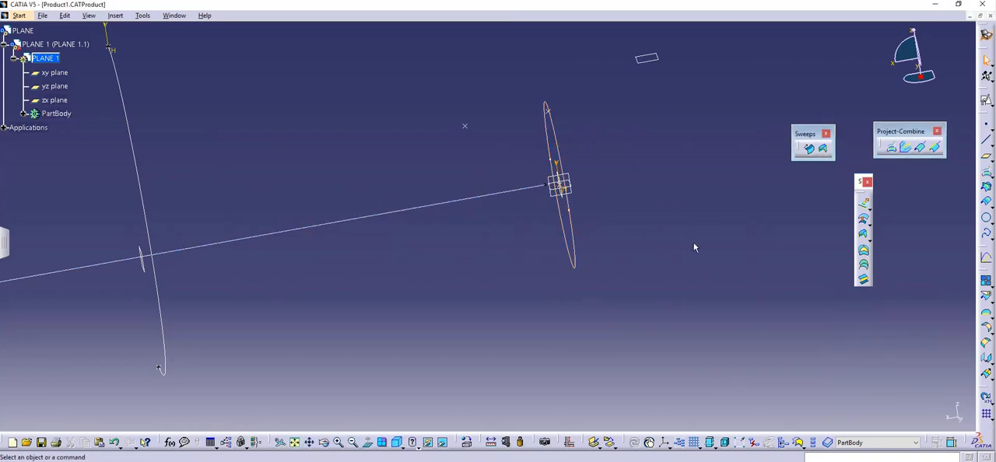
Create a plane parallel to the yz plane through the end point of Line.3 near the circle
left_click(985, 160)
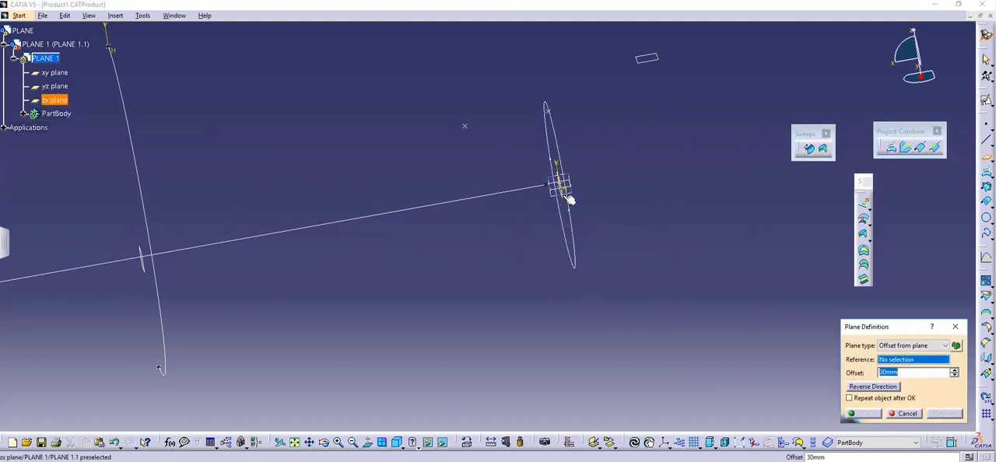
mouse_move(569, 199)
middle_mouse_down()
mouse_move(556, 221)
mouse_move(558, 207)
middle_mouse_up()
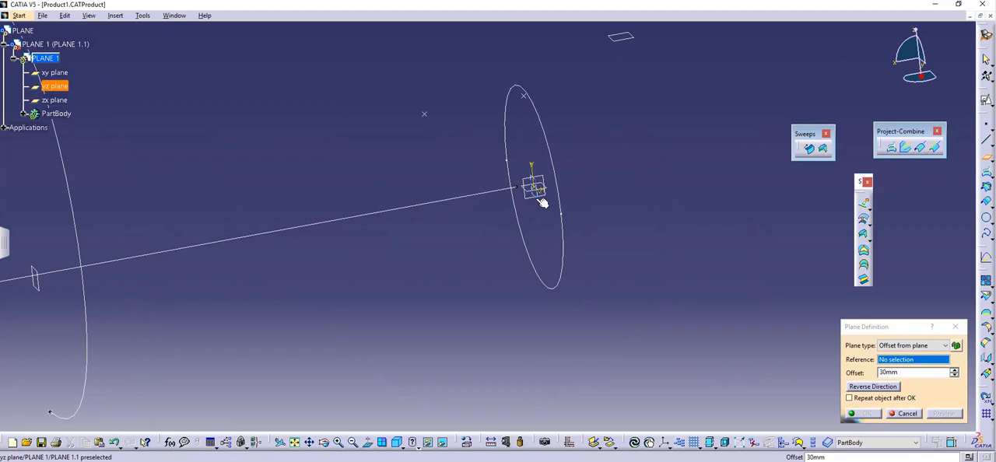
left_click(543, 203)
left_click(529, 188)
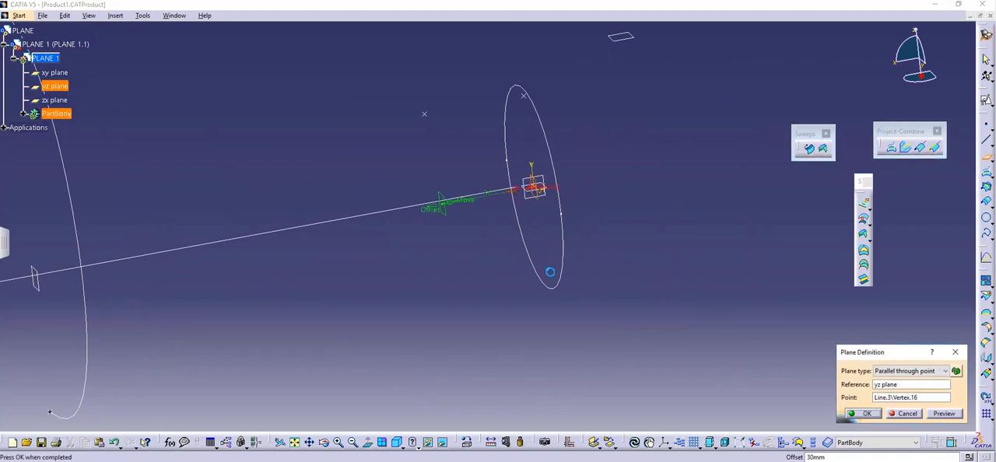
middle_click_drag(550, 272, 542, 224)
left_click(867, 414)
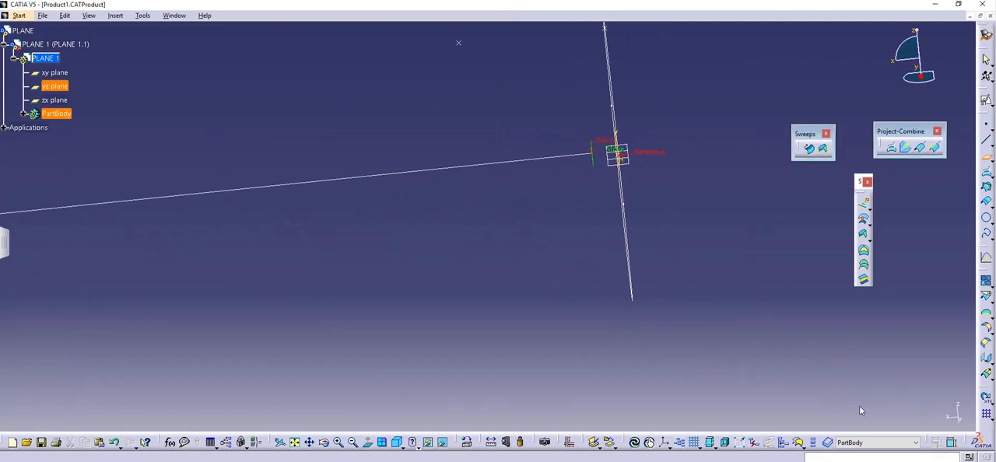
Project the circle sketch onto the new plane at the end of Line.3 and hide the original sketch
left_click(891, 148)
left_click(610, 74)
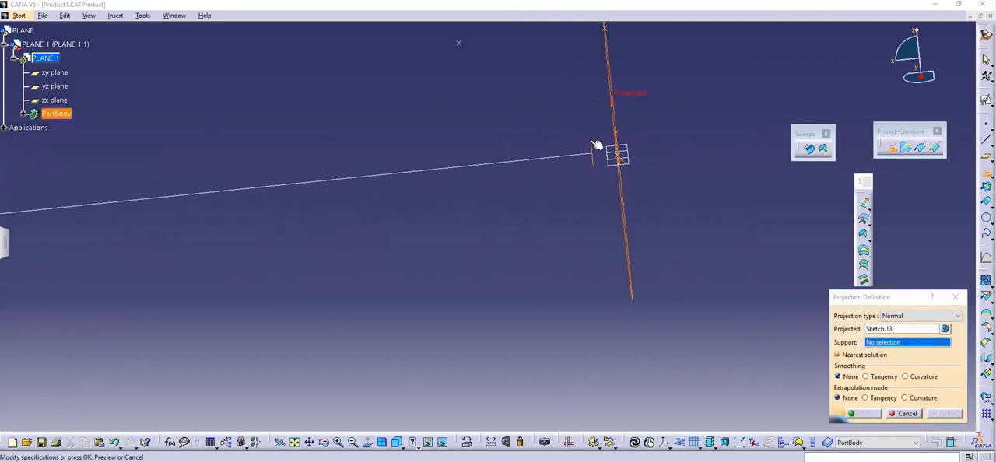
left_click(595, 148)
left_click(944, 413)
left_click(866, 413)
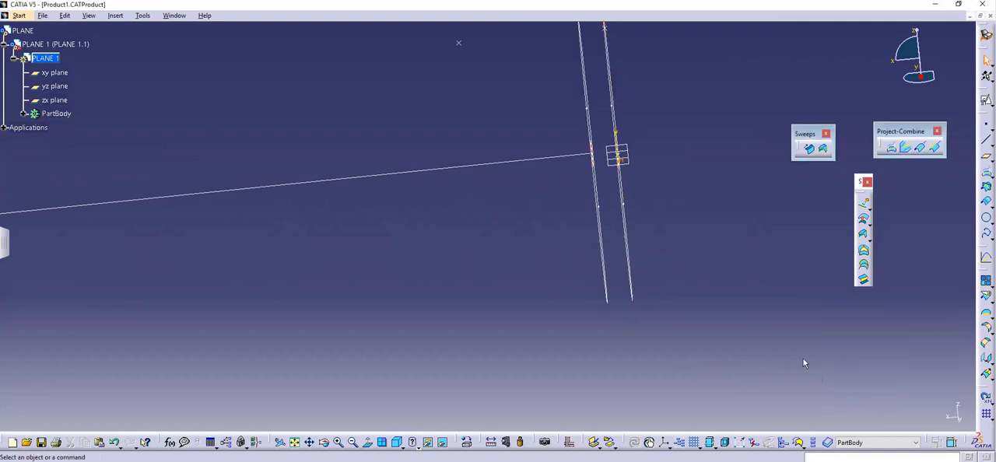
right_click(625, 236)
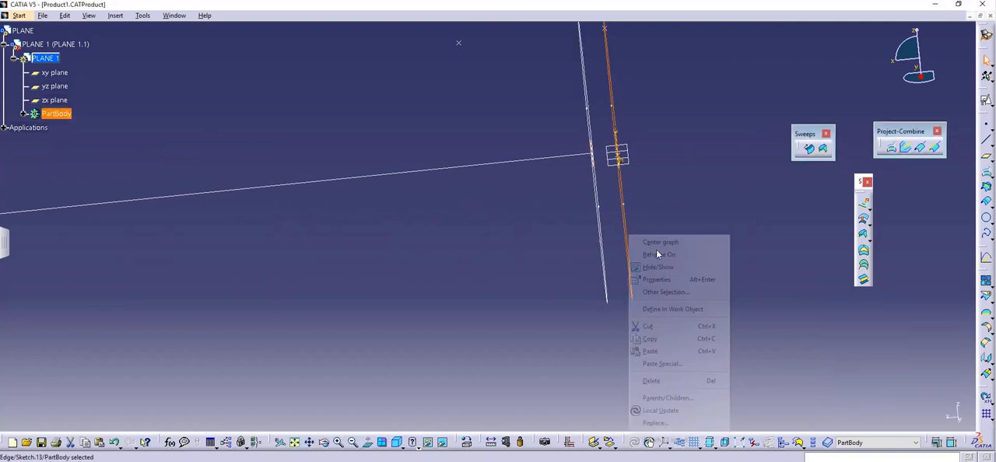
left_click(662, 266)
middle_click_drag(456, 220, 482, 274)
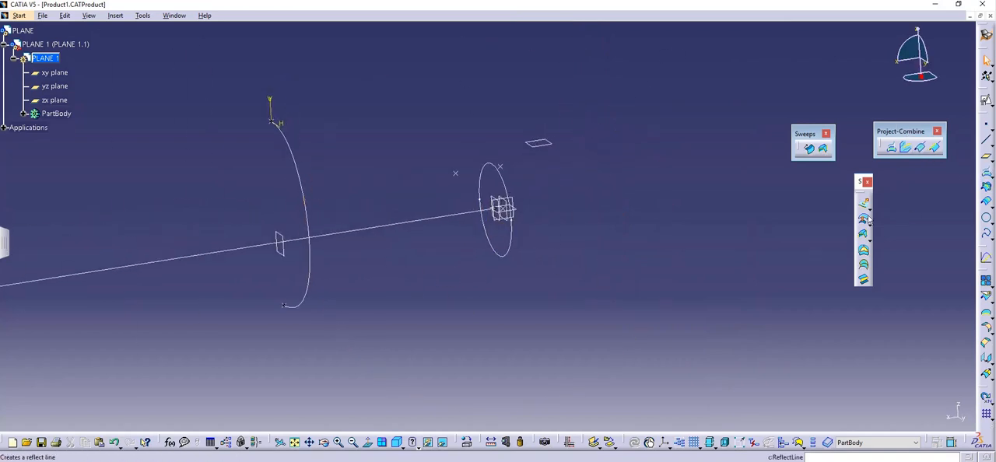
left_click(824, 152)
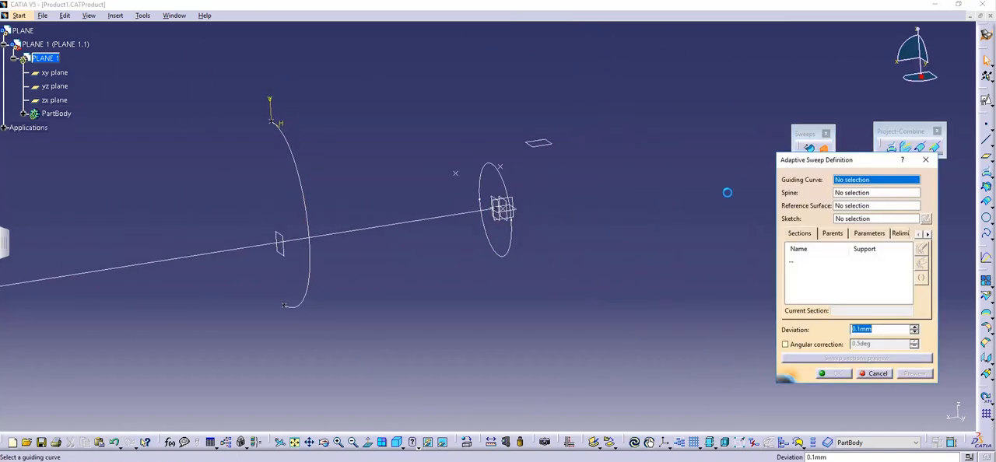
left_click(421, 224)
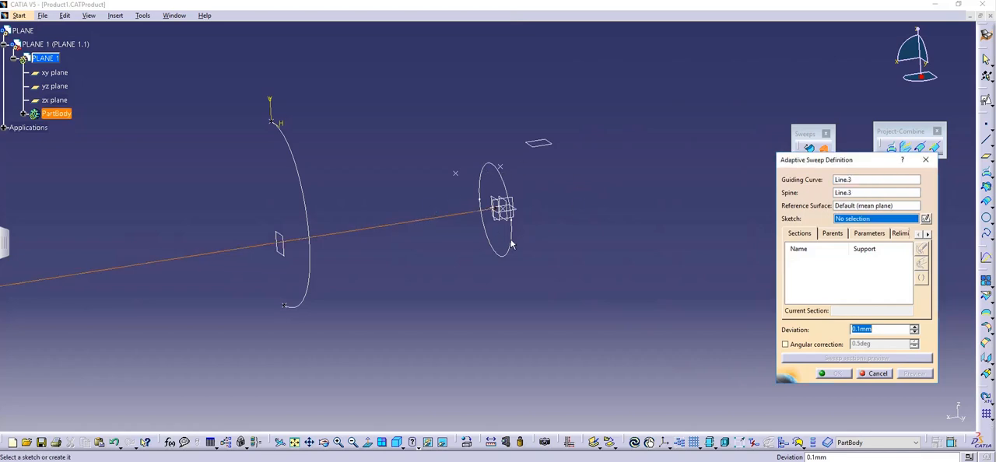
left_click(925, 160)
left_click(870, 225)
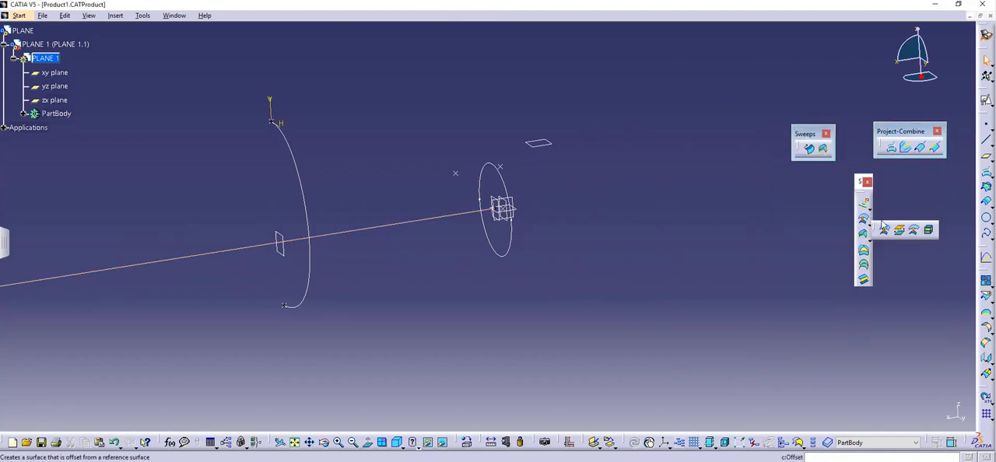
left_click(877, 228)
left_click(870, 240)
left_click(908, 225)
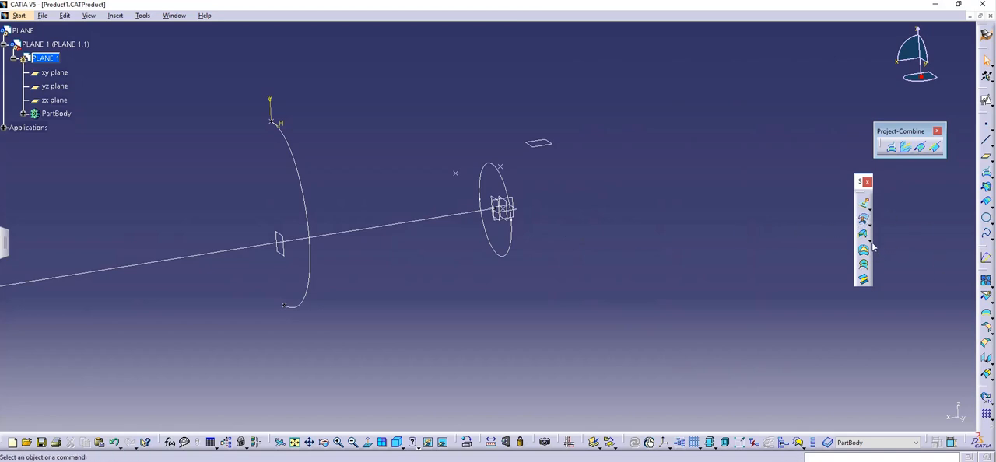
Extract the projected circle as a separate curve with no propagation
left_click(983, 279)
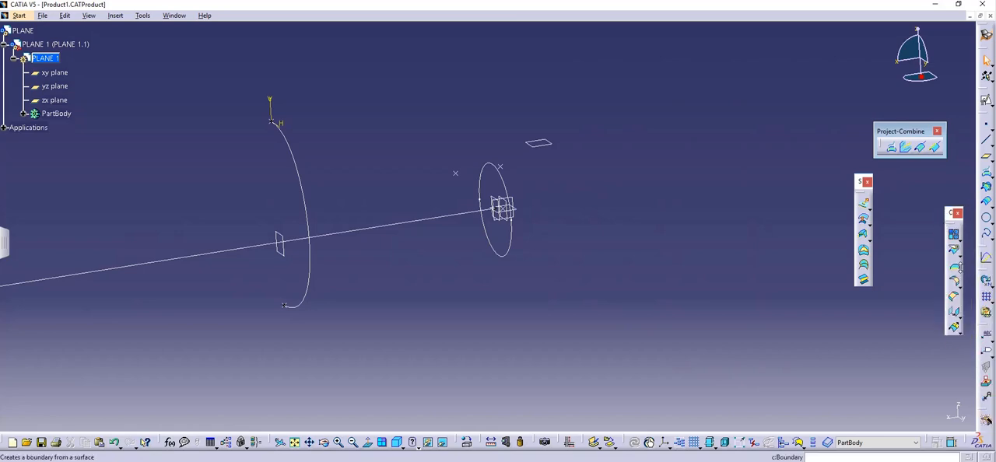
left_click(955, 267)
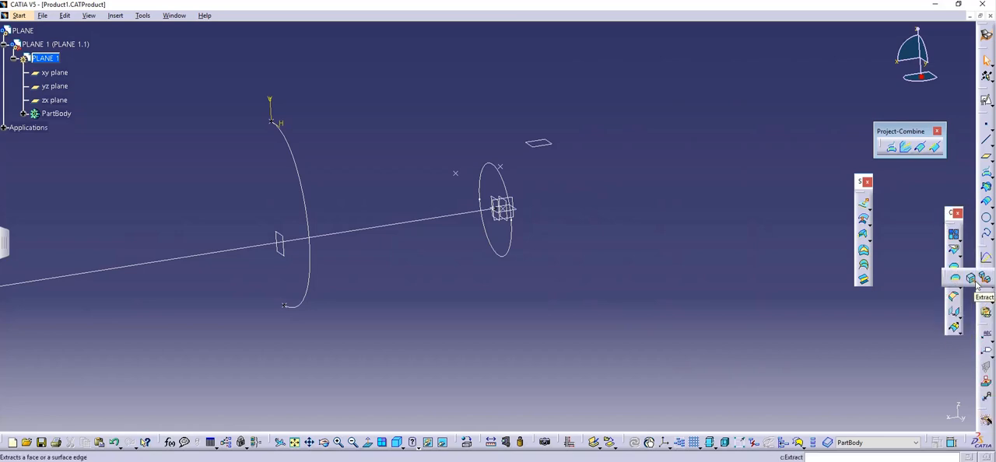
left_click(499, 166)
left_click(864, 414)
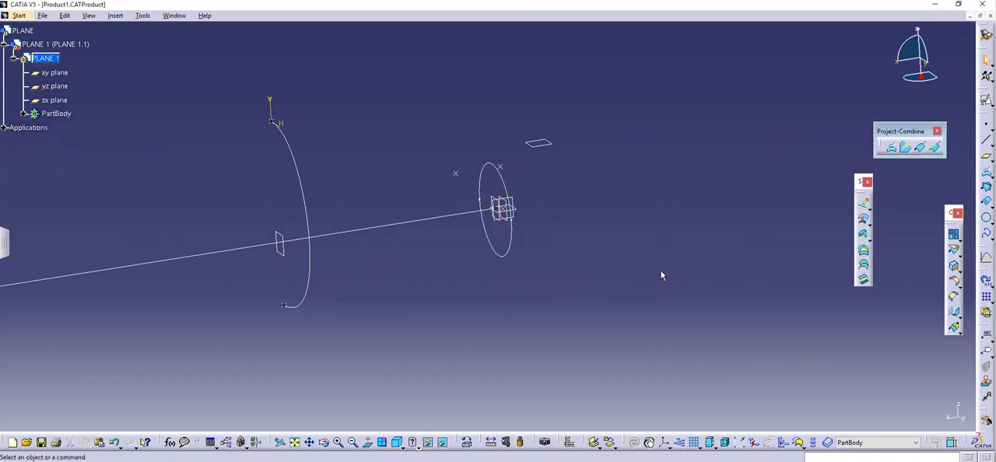
Try to use the extracted circle as the section of an Adaptive Sweep along Line.3, and delete the extract
left_click(864, 234)
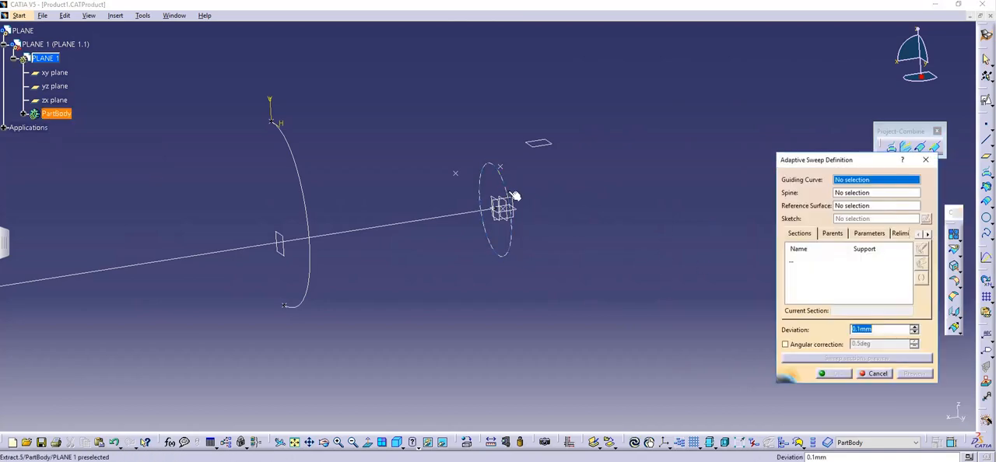
left_click(441, 217)
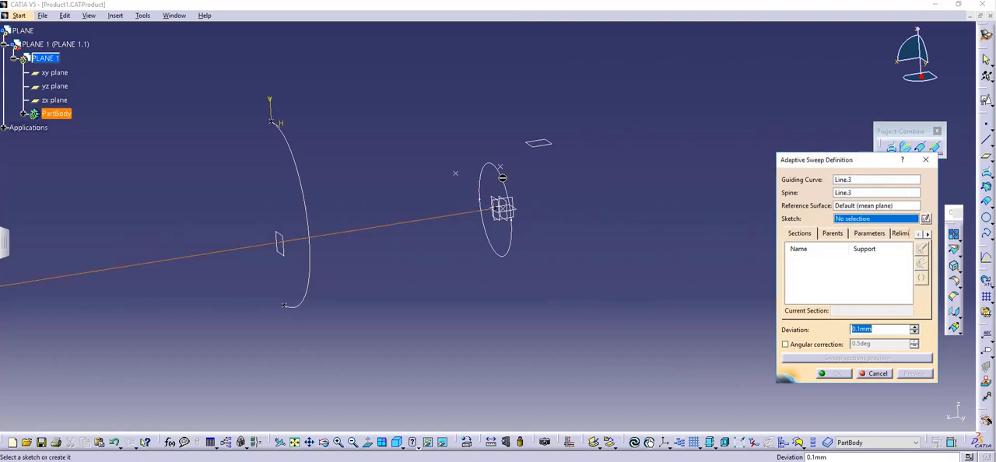
left_click(486, 166)
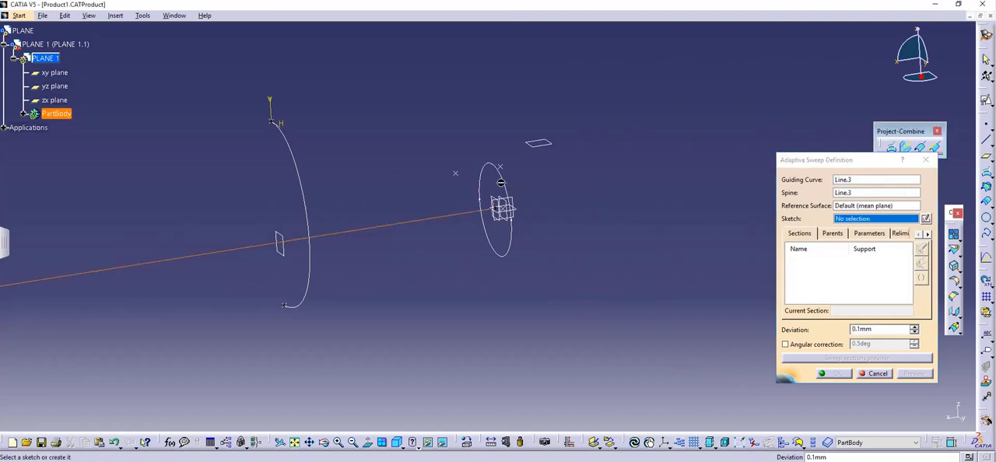
left_click(925, 159)
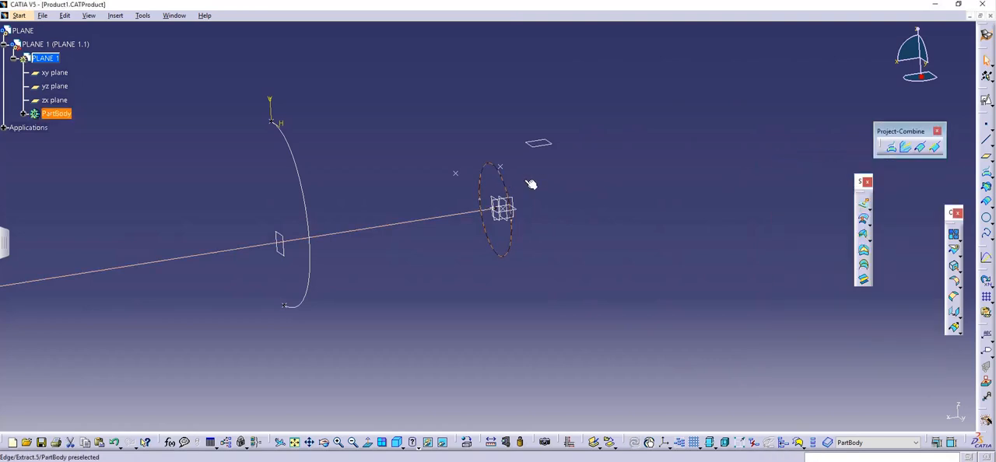
key("Delete")
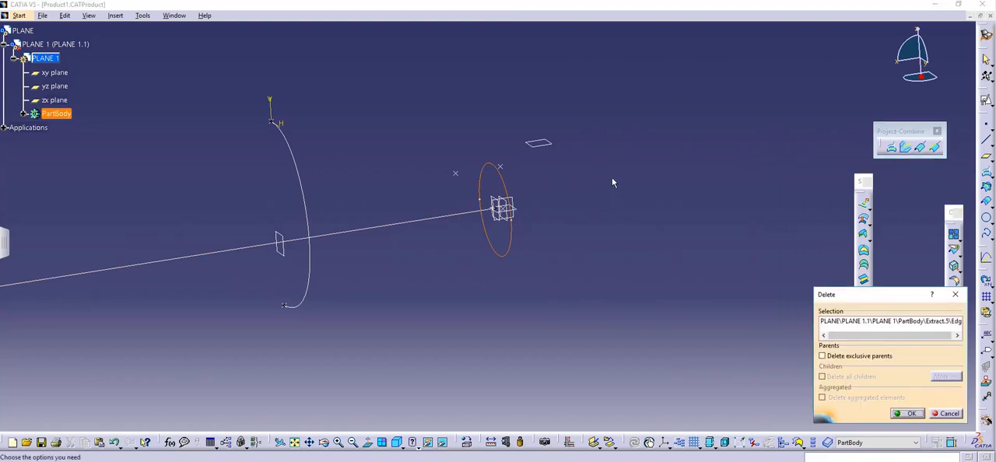
key("Return")
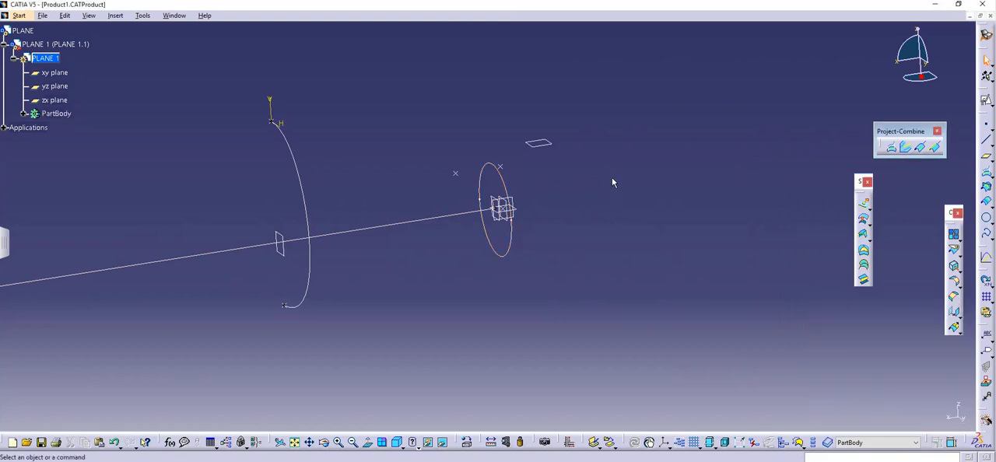
Delete the projected circle on the plane at the end of Line.3
left_click(507, 181)
key("Delete")
key("Return")
Open a positioned sketch on Plane.5 with its origin set by projection point at the end vertex of Line.3
left_click(986, 107)
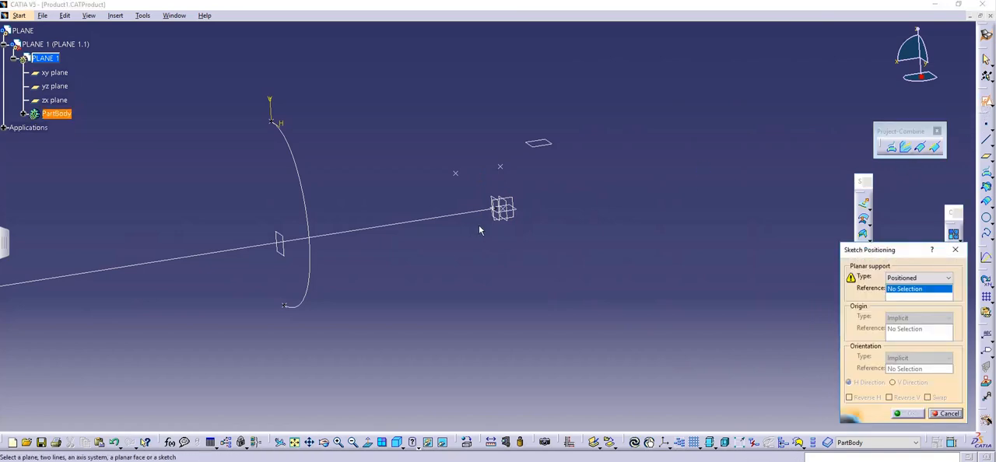
mouse_move(479, 227)
middle_mouse_down()
mouse_move(423, 257)
mouse_move(425, 182)
middle_mouse_up()
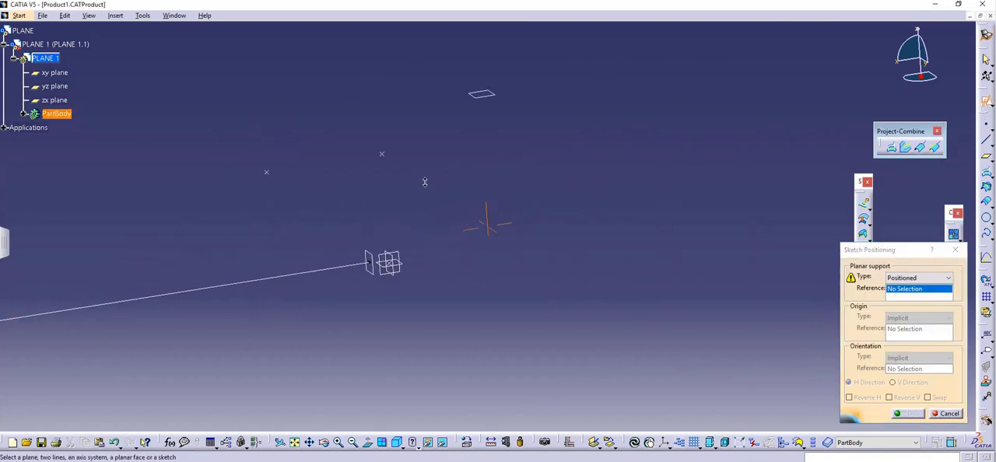
left_click(363, 263)
left_click(893, 319)
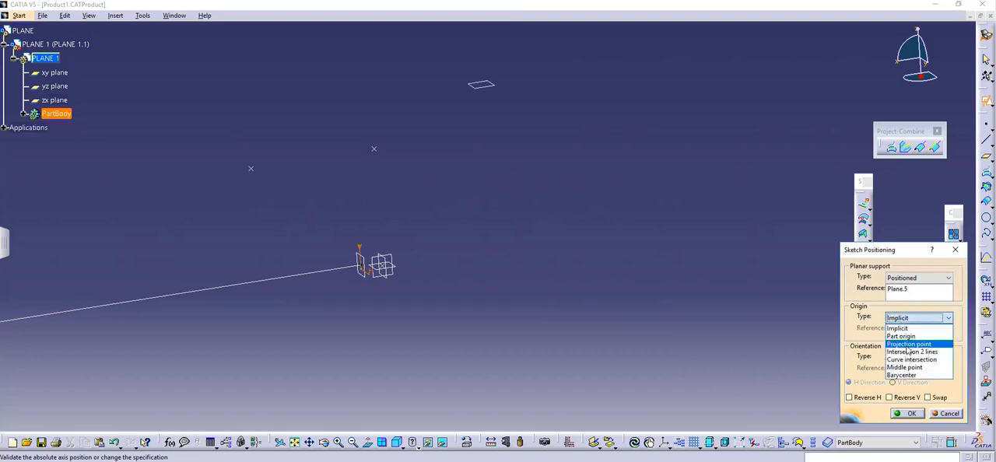
left_click(909, 346)
left_click(359, 265)
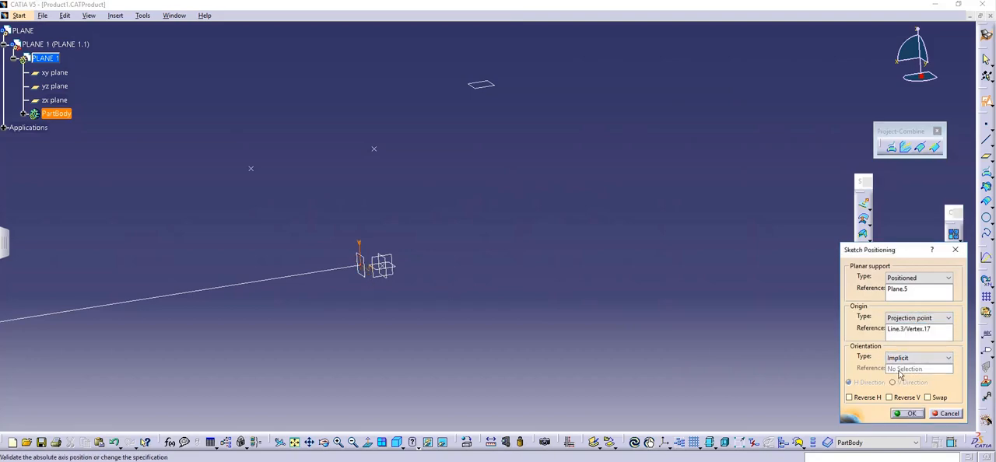
left_click(908, 415)
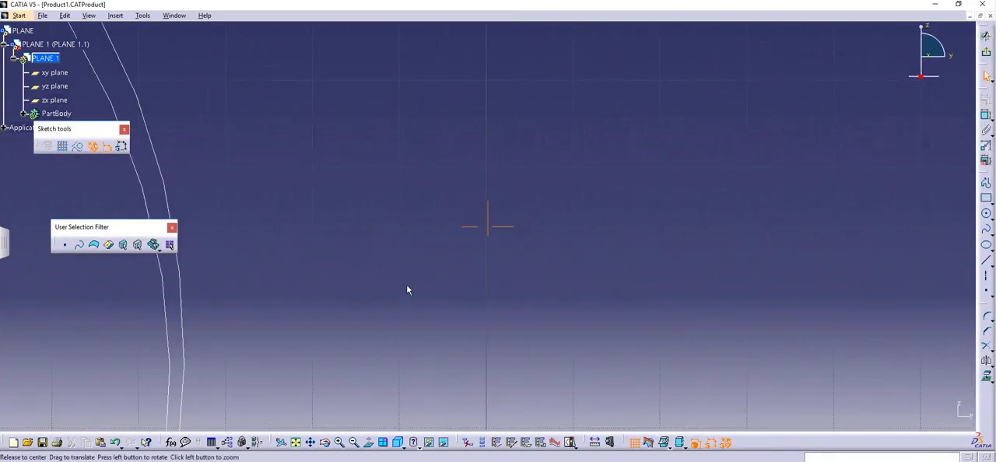
Sketch a circle about 35 mm in diameter centred on the sketch origin, dimension its diameter and exit the sketch
mouse_move(613, 202)
middle_mouse_down()
mouse_move(614, 270)
mouse_move(511, 276)
mouse_move(607, 184)
mouse_move(895, 204)
middle_mouse_up()
left_click(986, 213)
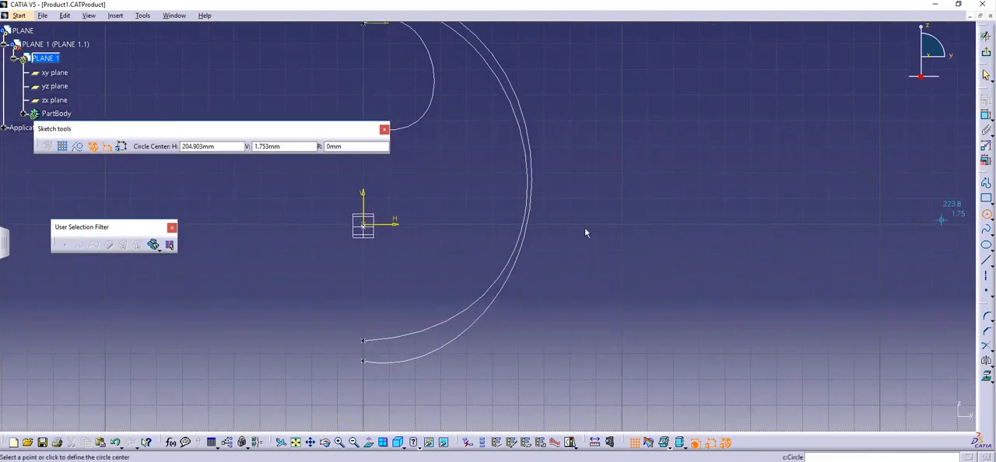
left_click(363, 225)
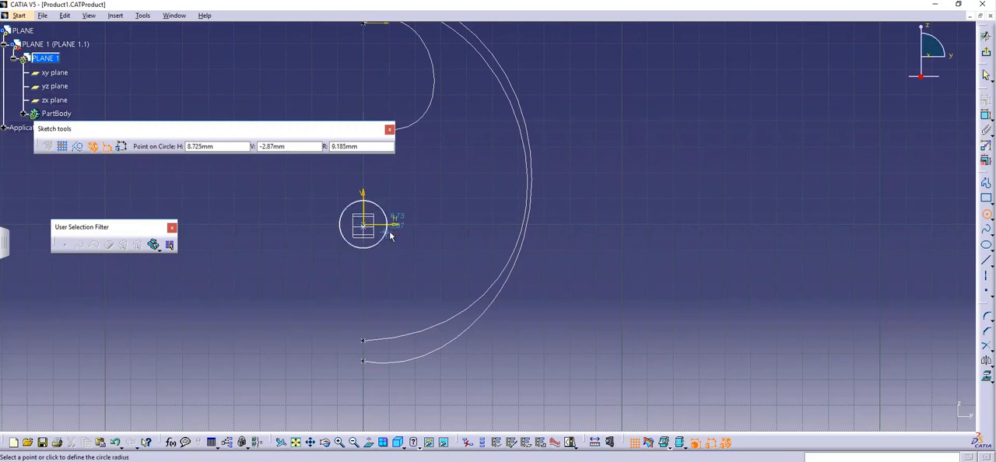
left_click(409, 237)
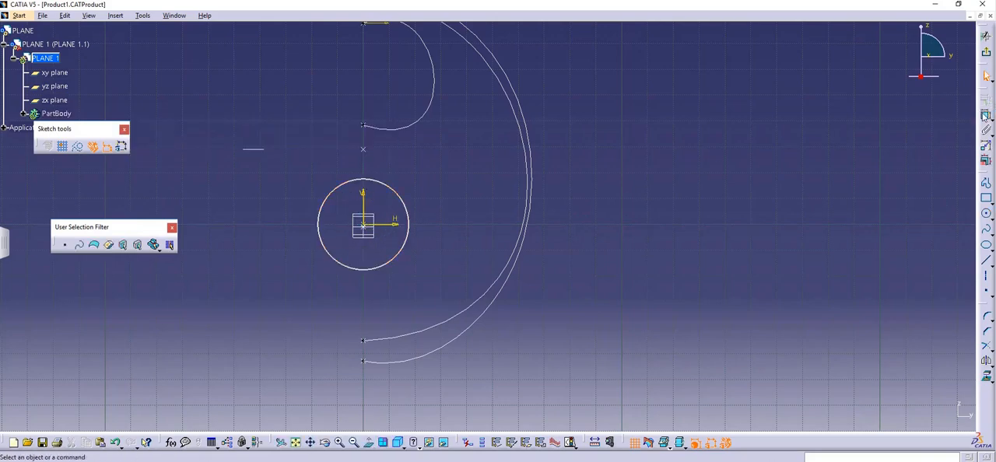
left_click(396, 198)
left_click(612, 178)
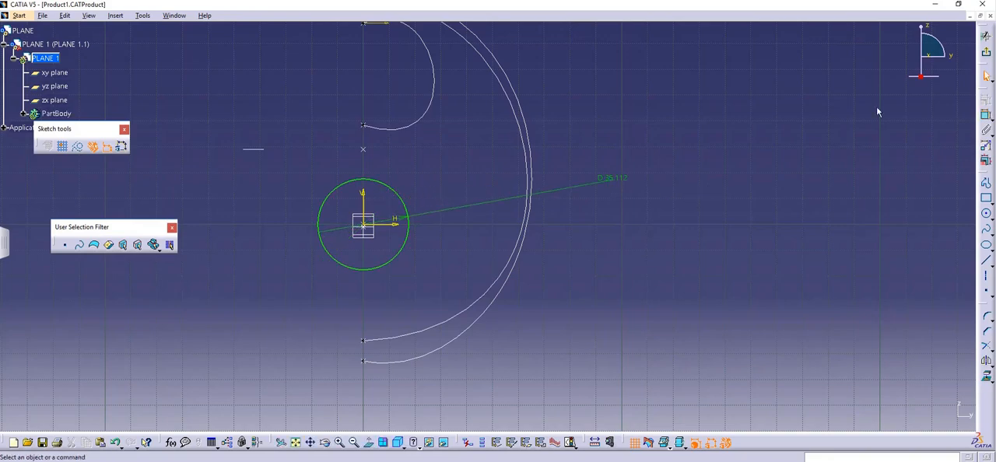
left_click(986, 36)
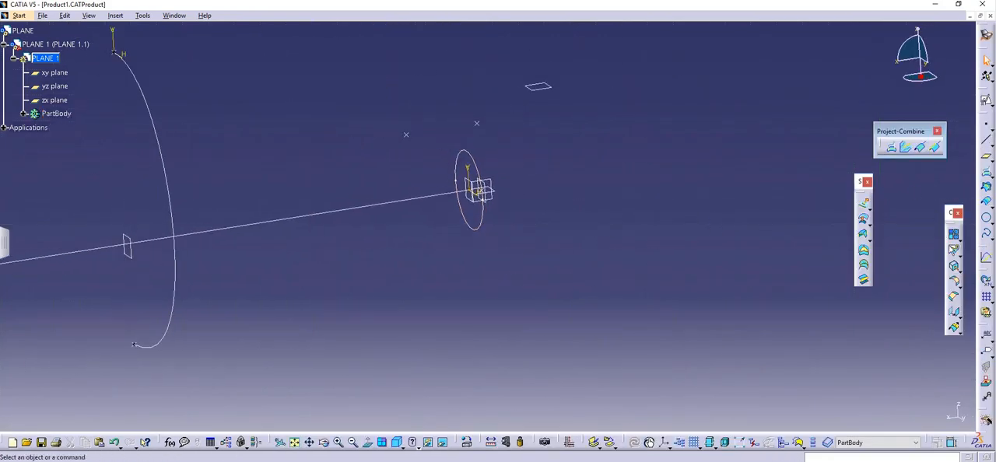
Start an Adaptive Sweep with Line.3 as the guiding curve and the new circle sketch as its section
left_click(864, 234)
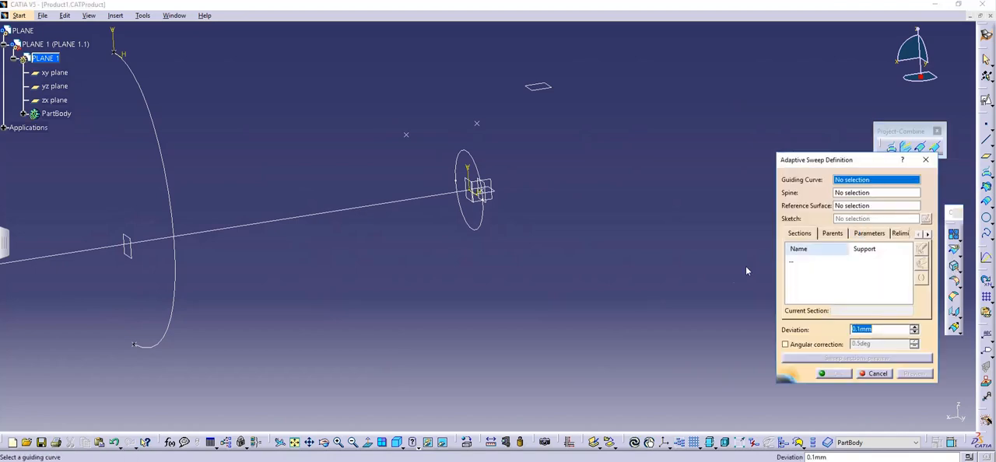
left_click(362, 204)
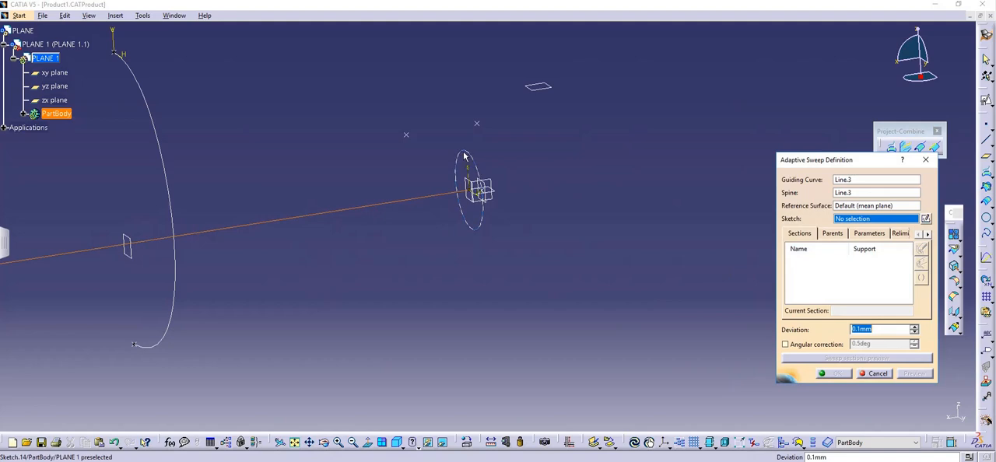
left_click(464, 157)
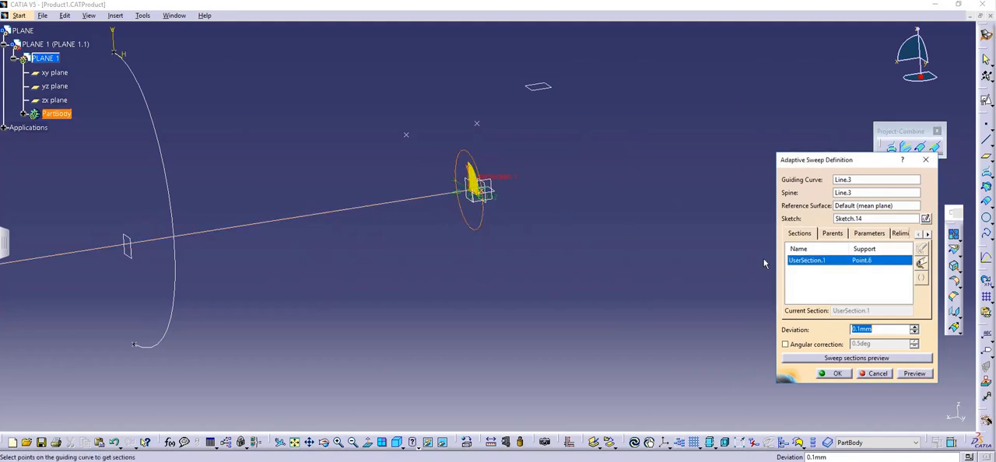
Add sweep sections at Point.3, Point.4 and the far end vertex of Line.3, and preview the surface
middle_click_drag(173, 253, 397, 276)
left_click(212, 254)
middle_click_drag(260, 282, 528, 234)
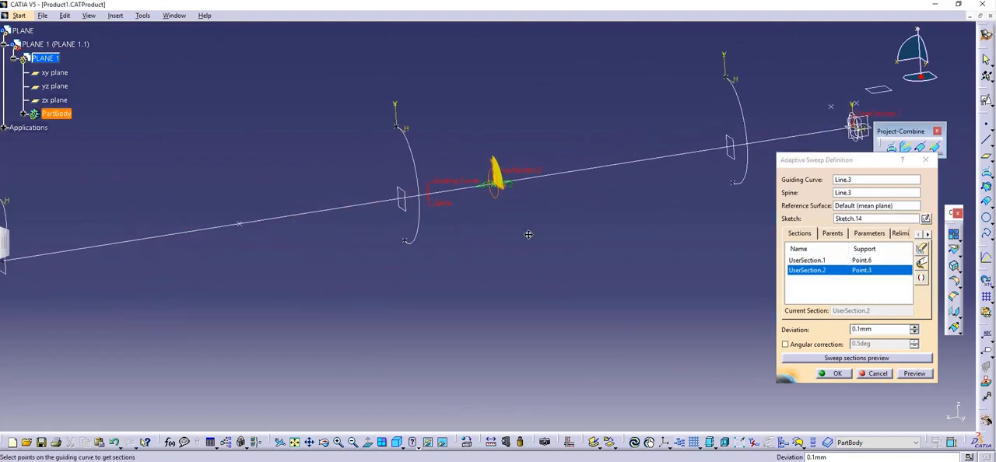
middle_click_drag(262, 268, 431, 207)
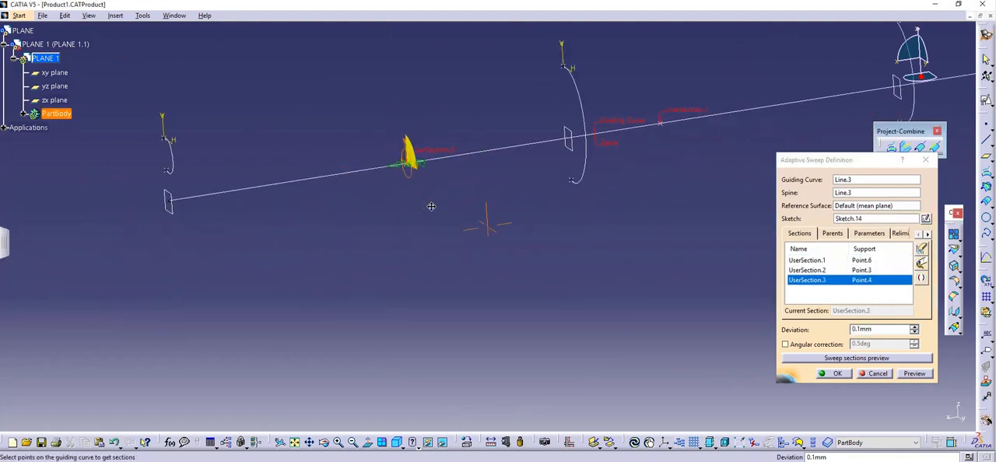
left_click(173, 200)
middle_click_drag(524, 257, 459, 326)
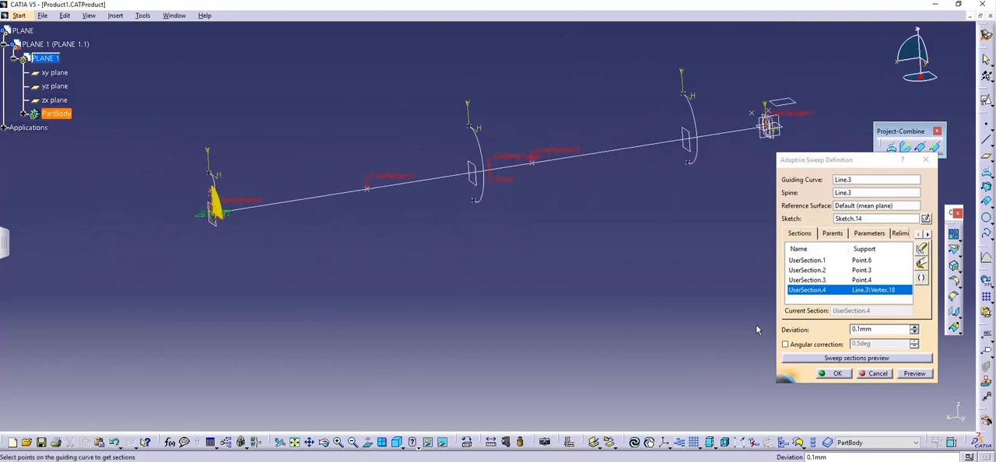
left_click(912, 374)
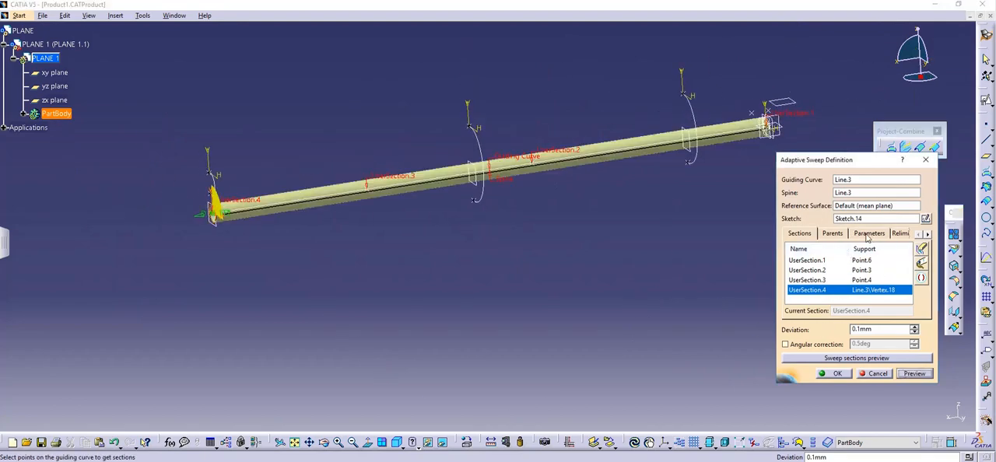
Set the dimension of UserSection.2 and UserSection.3 to 50 mm and complete the adaptive sweep
left_click(865, 235)
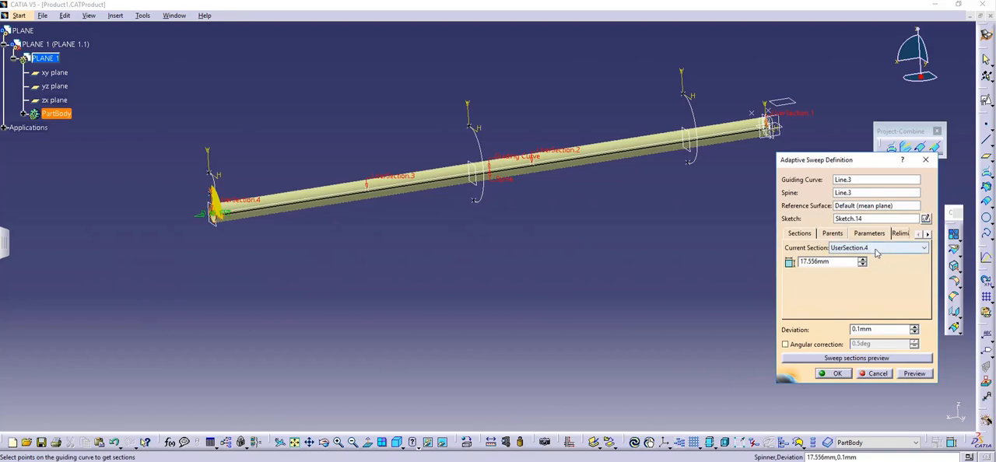
left_click(862, 248)
left_click(854, 266)
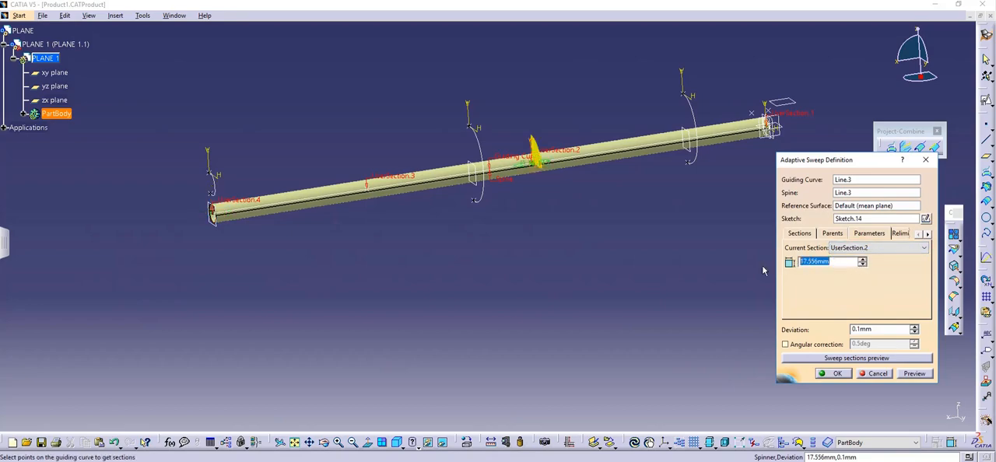
type("50")
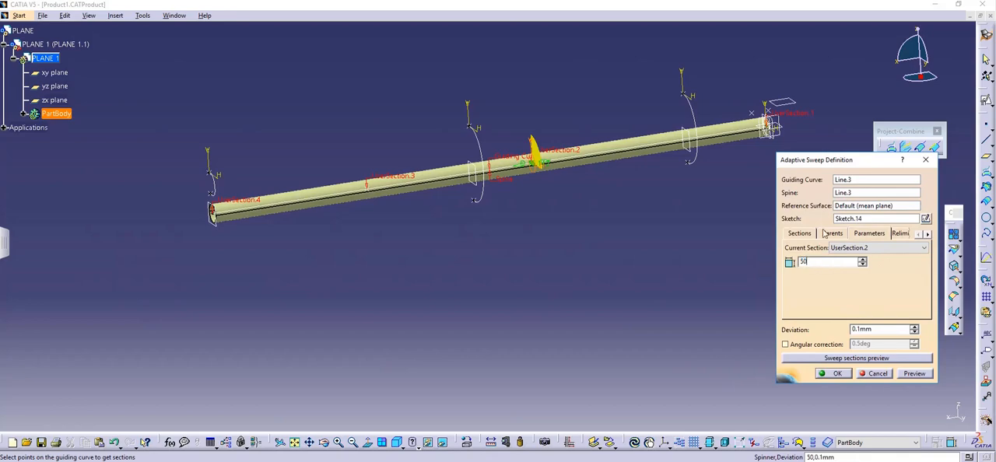
left_click(860, 247)
left_click(864, 274)
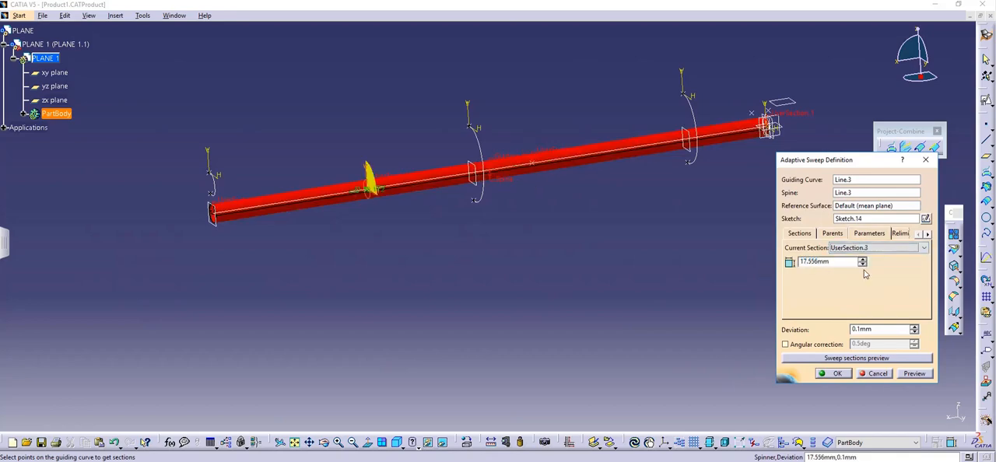
left_click_drag(836, 261, 785, 266)
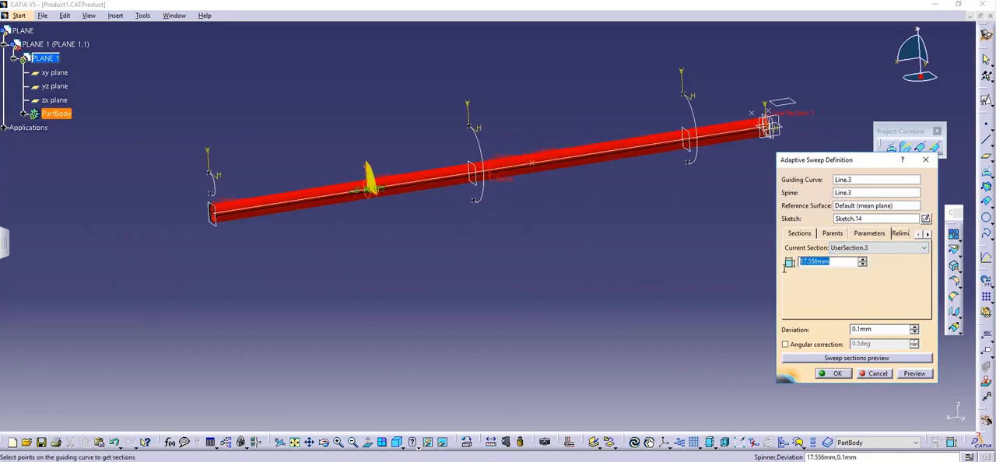
type("50")
left_click(914, 374)
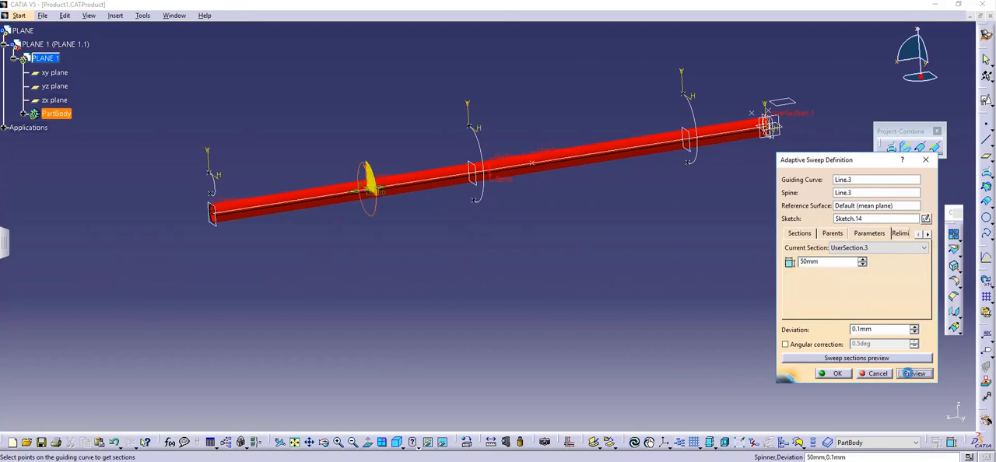
middle_click_drag(610, 296, 528, 280)
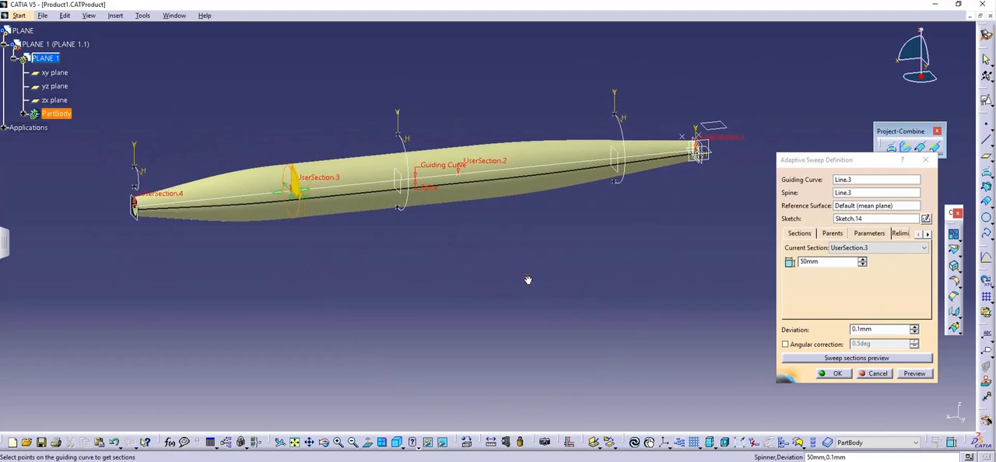
left_click(833, 375)
Create a point on Line.3 about 194 mm along the curve from the end with the circle sketch
left_click(987, 126)
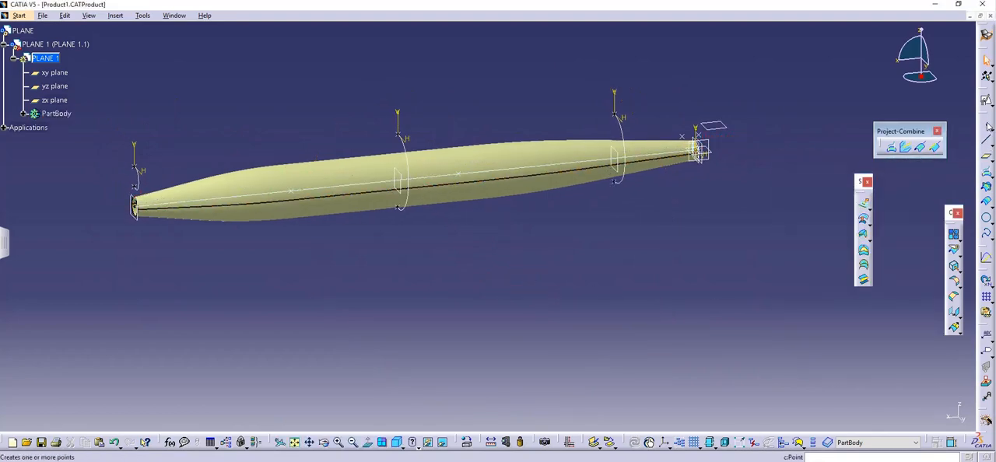
left_click(592, 162)
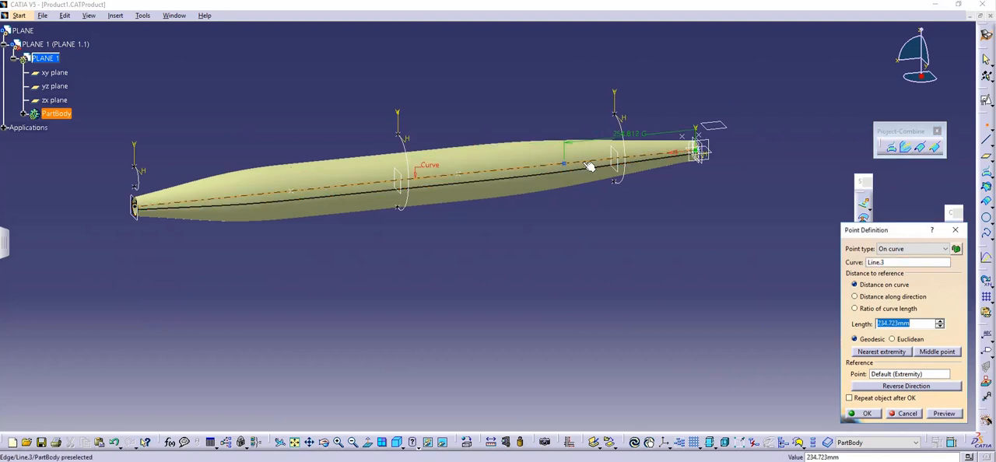
left_click(863, 413)
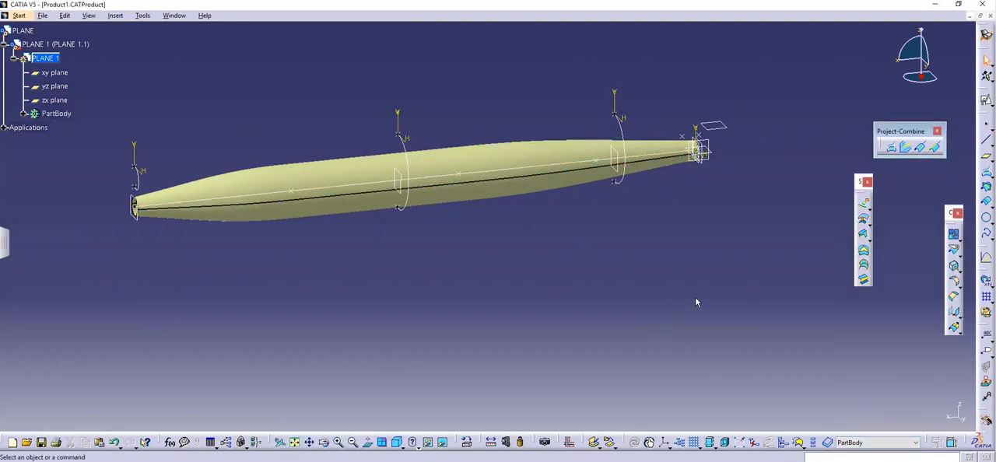
double_click(529, 153)
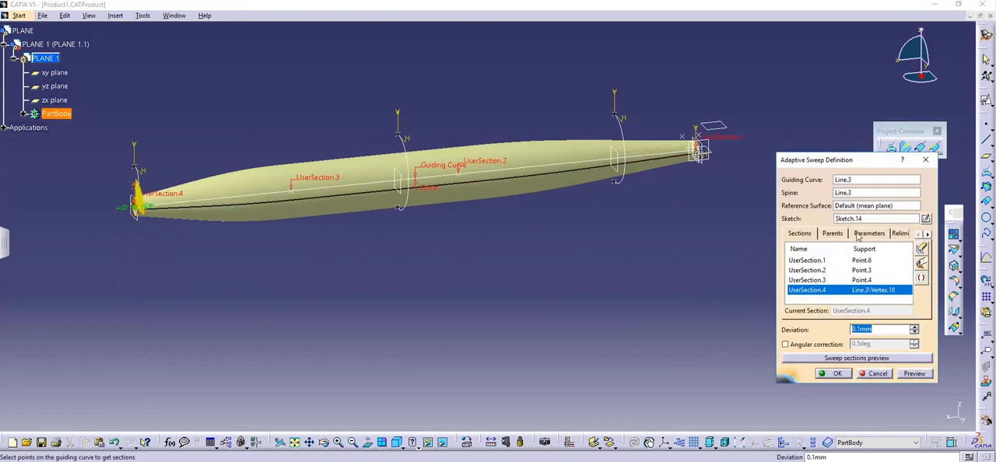
left_click(825, 262)
right_click(825, 261)
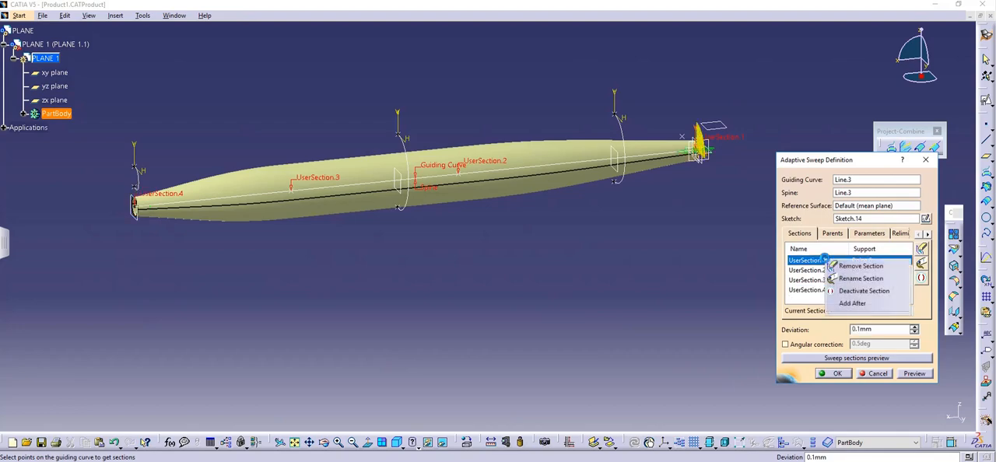
left_click(842, 291)
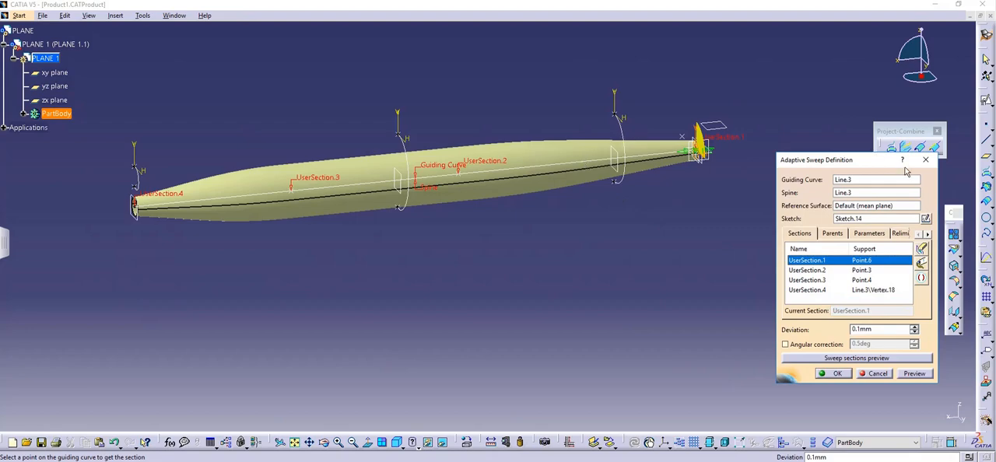
left_click(926, 160)
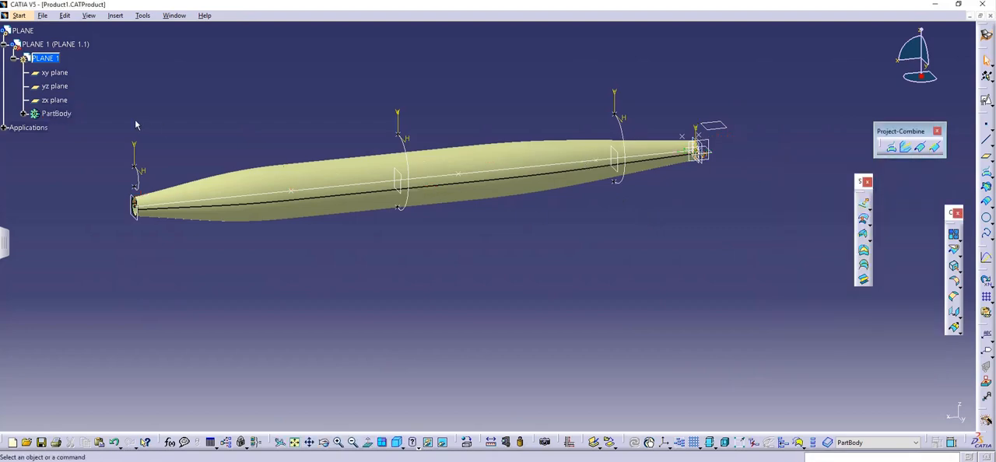
Reorder Point.7 in the PartBody to sit after Sketch.14, ahead of Adaptive sweep.2
left_click(24, 114)
scroll(90, 298, "down", 10)
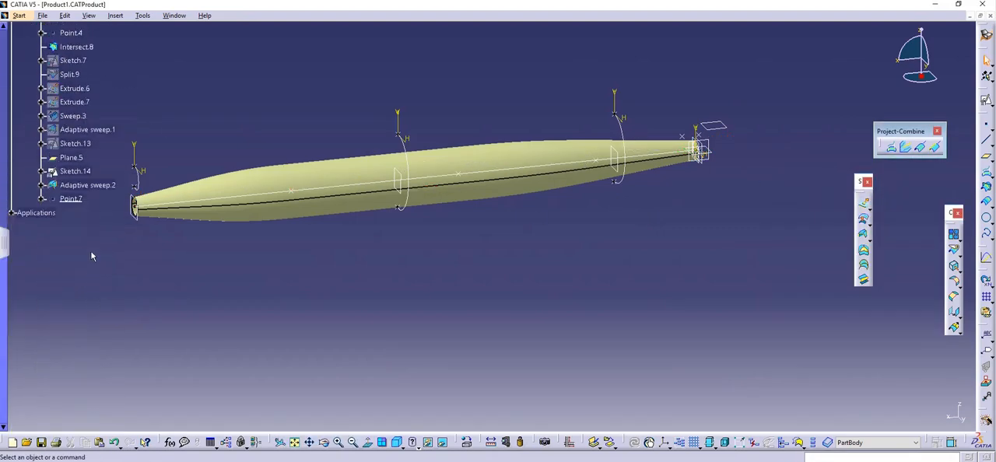
left_click(71, 199)
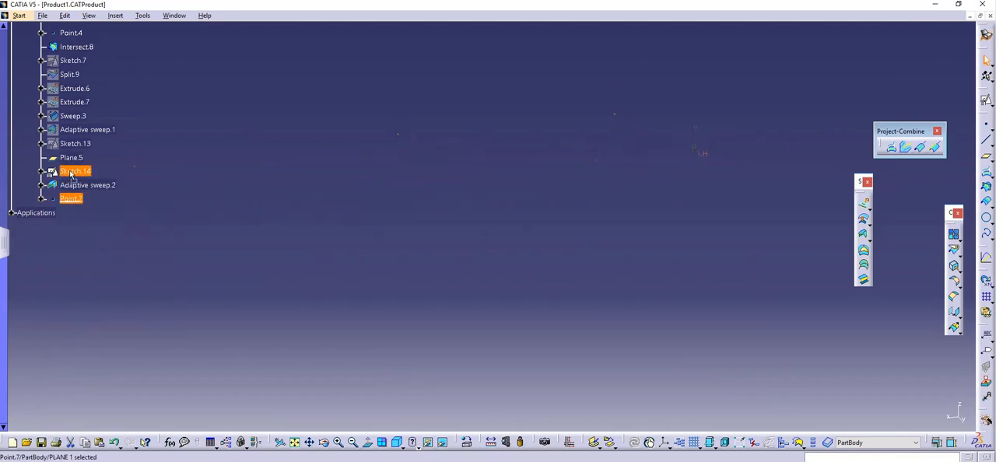
left_click_drag(71, 173, 70, 175)
left_click(119, 242)
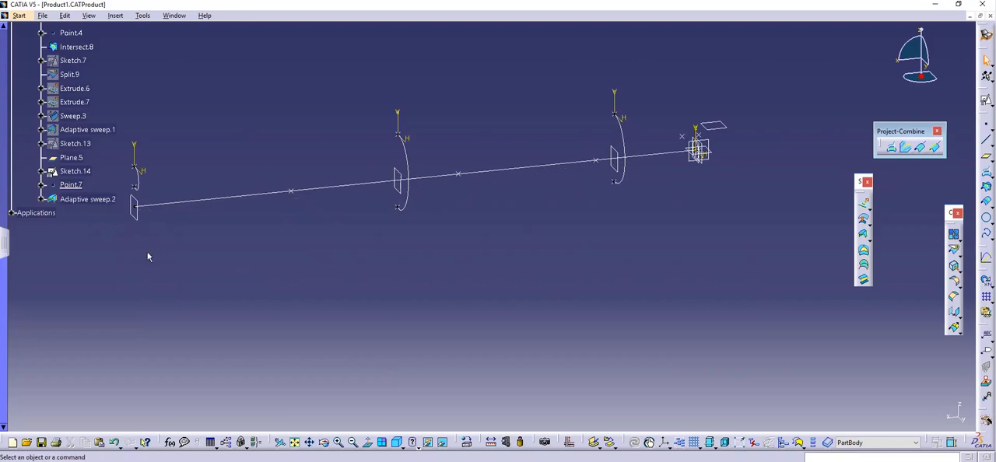
scroll(173, 305, "up", 15)
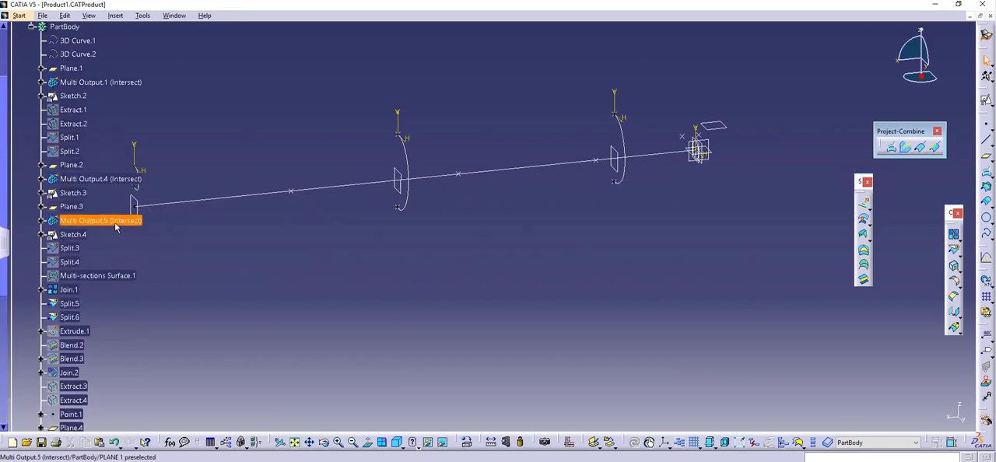
Add a section at Point.7 after UserSection.1 in Adaptive sweep.2, preview the surface and complete the edit
left_click(31, 151)
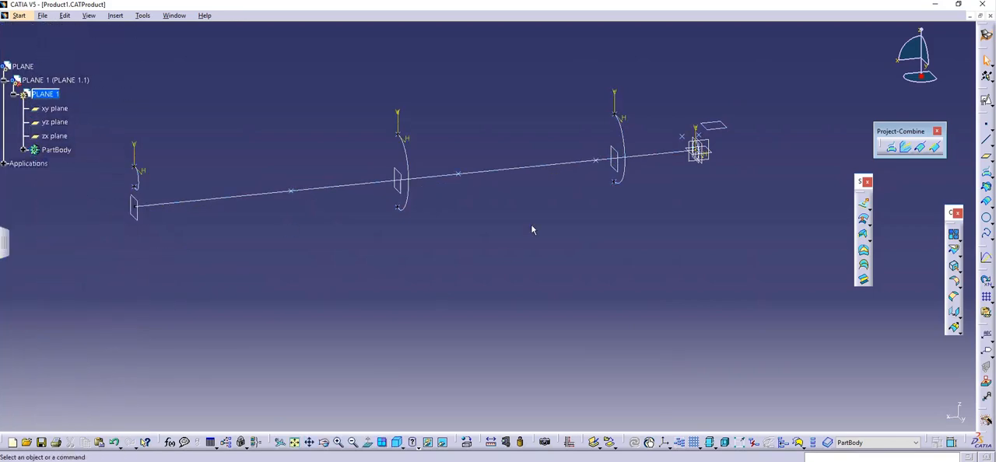
left_click(24, 149)
scroll(101, 284, "down", 10)
double_click(83, 118)
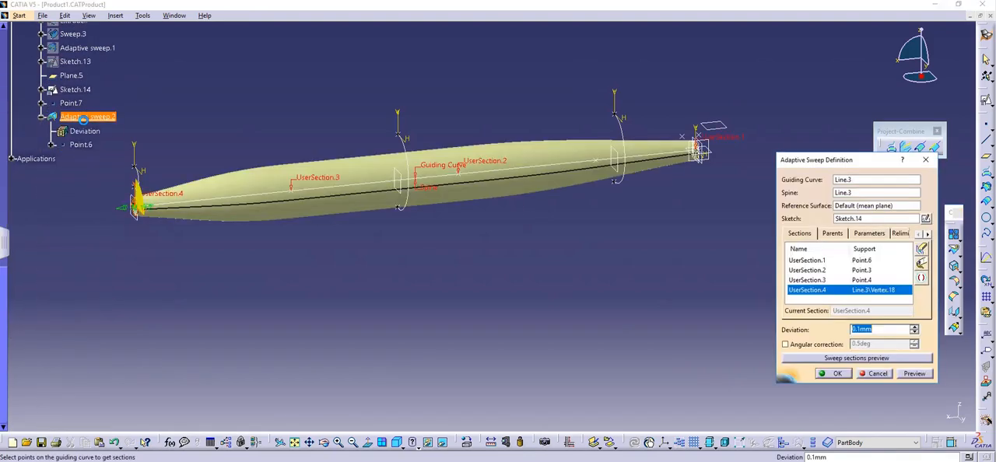
left_click(813, 271)
right_click(816, 272)
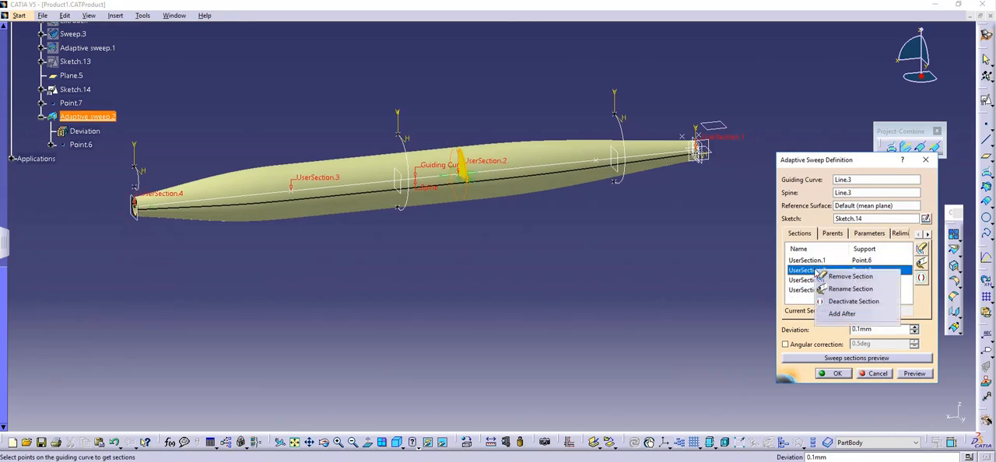
left_click(810, 262)
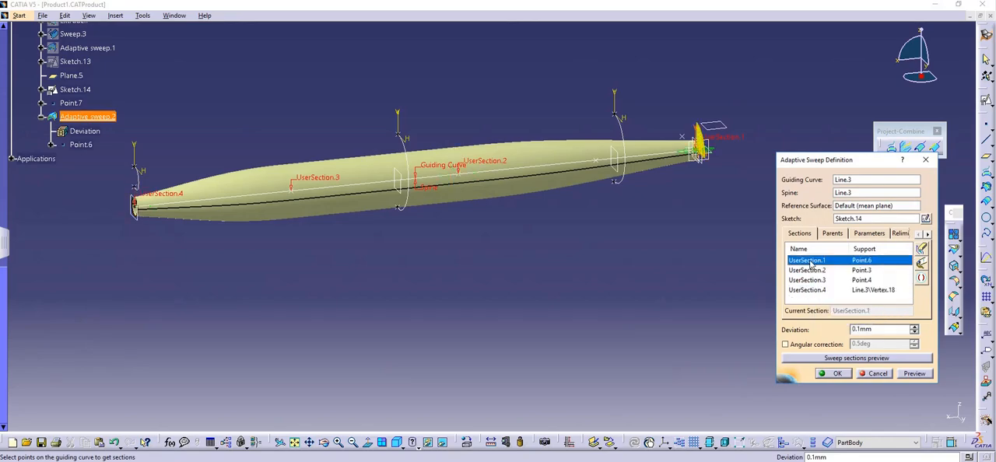
right_click(810, 265)
left_click(841, 307)
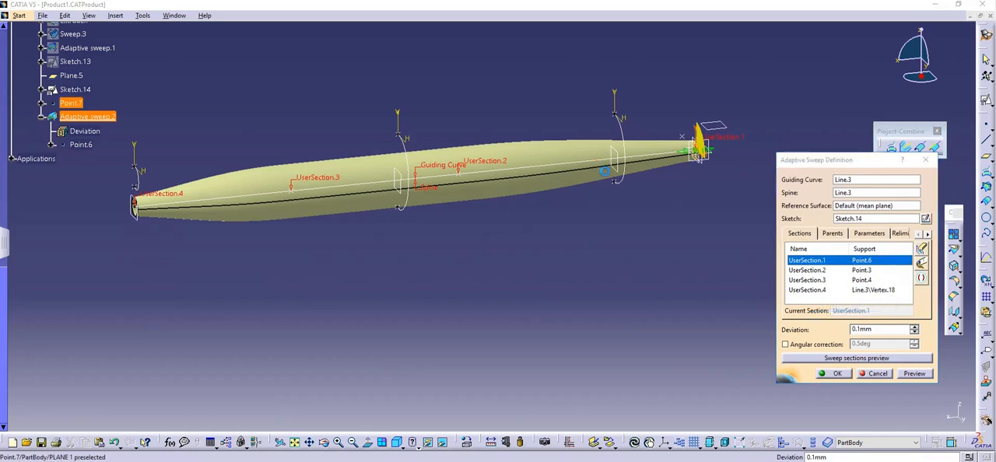
left_click(605, 170)
left_click(924, 375)
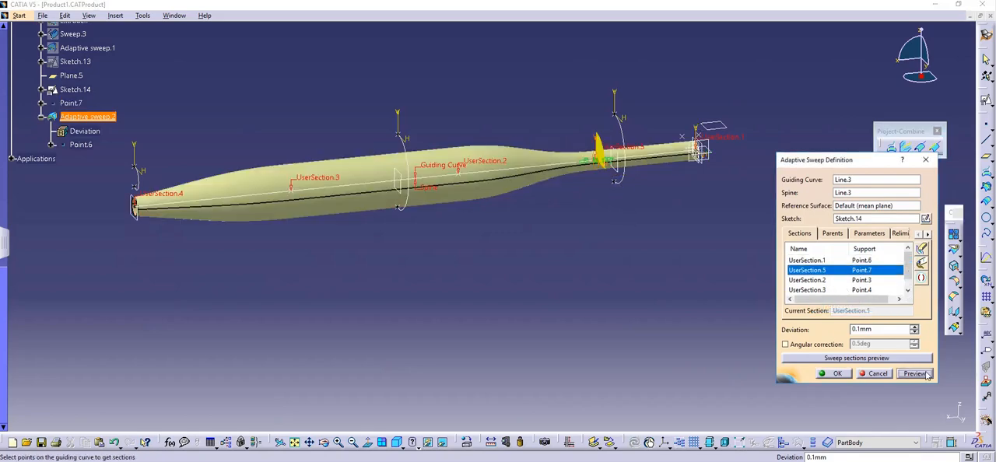
left_click(843, 374)
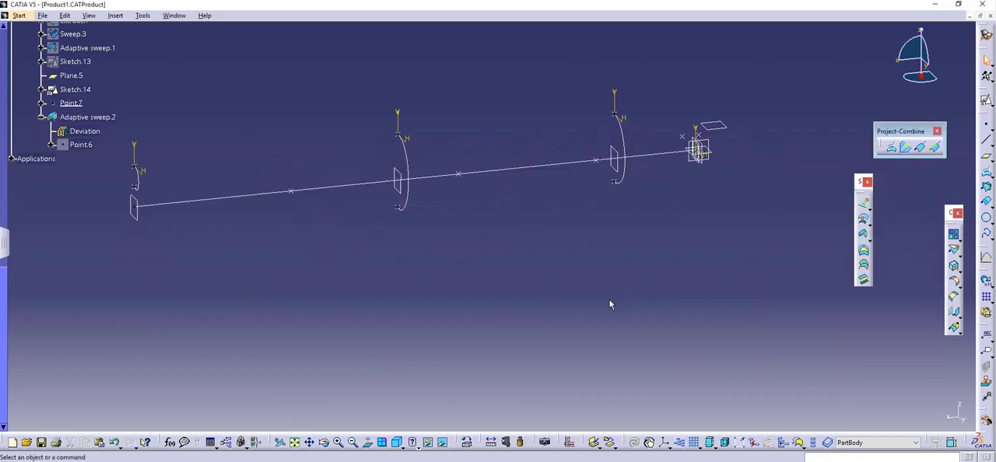
Try to show the Adaptive sweep.2 surface by toggling its visibility and that of its Deviation element
left_click(92, 117)
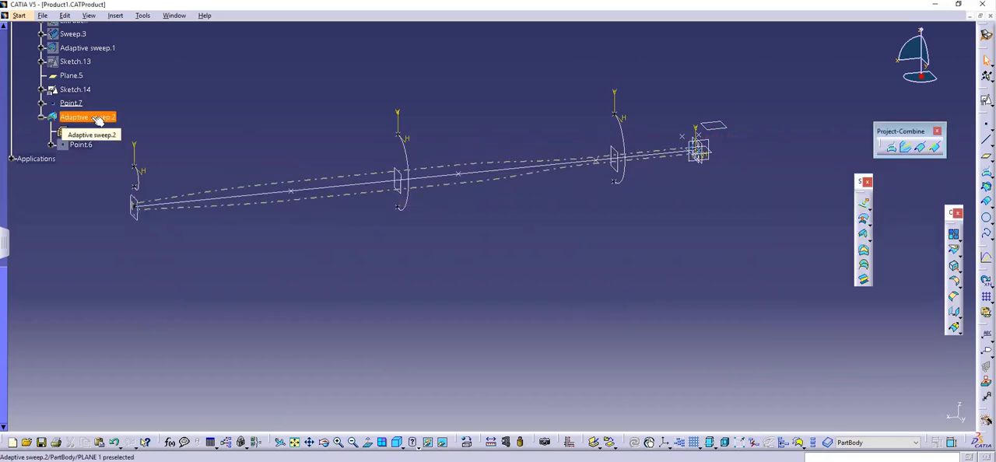
right_click(95, 120)
left_click(118, 149)
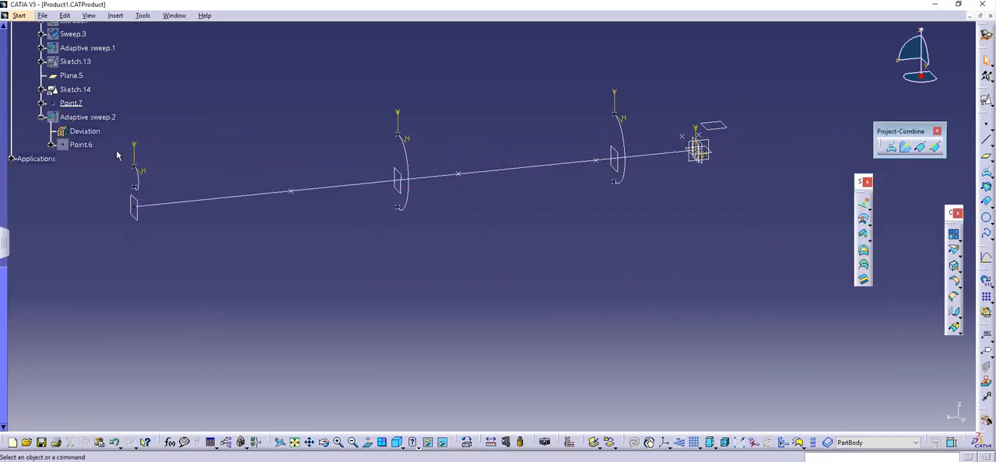
left_click(86, 130)
right_click(95, 132)
left_click(125, 149)
Reopen the definition of Adaptive sweep.2 for editing its sections
double_click(92, 117)
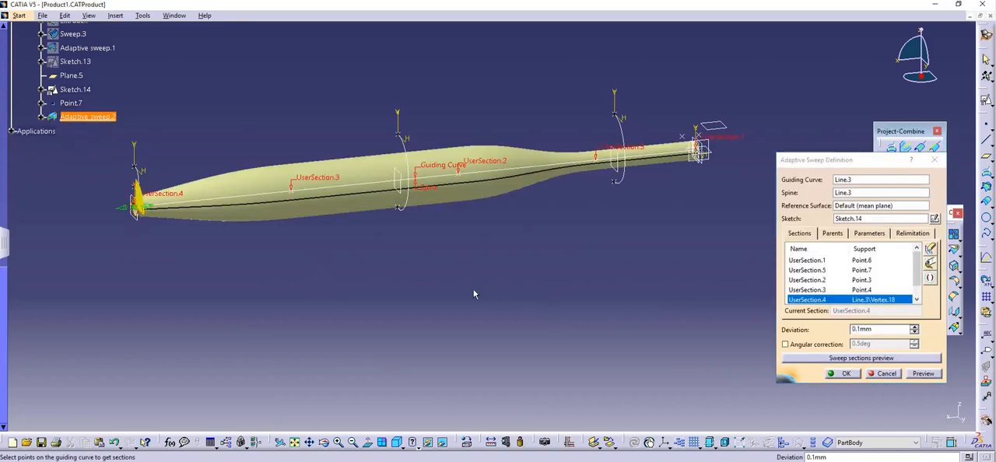
middle_click_drag(418, 278, 449, 320)
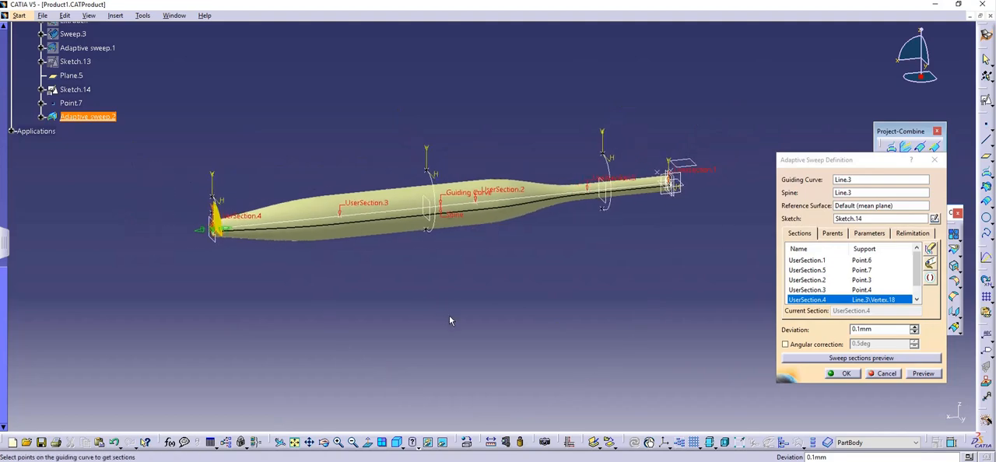